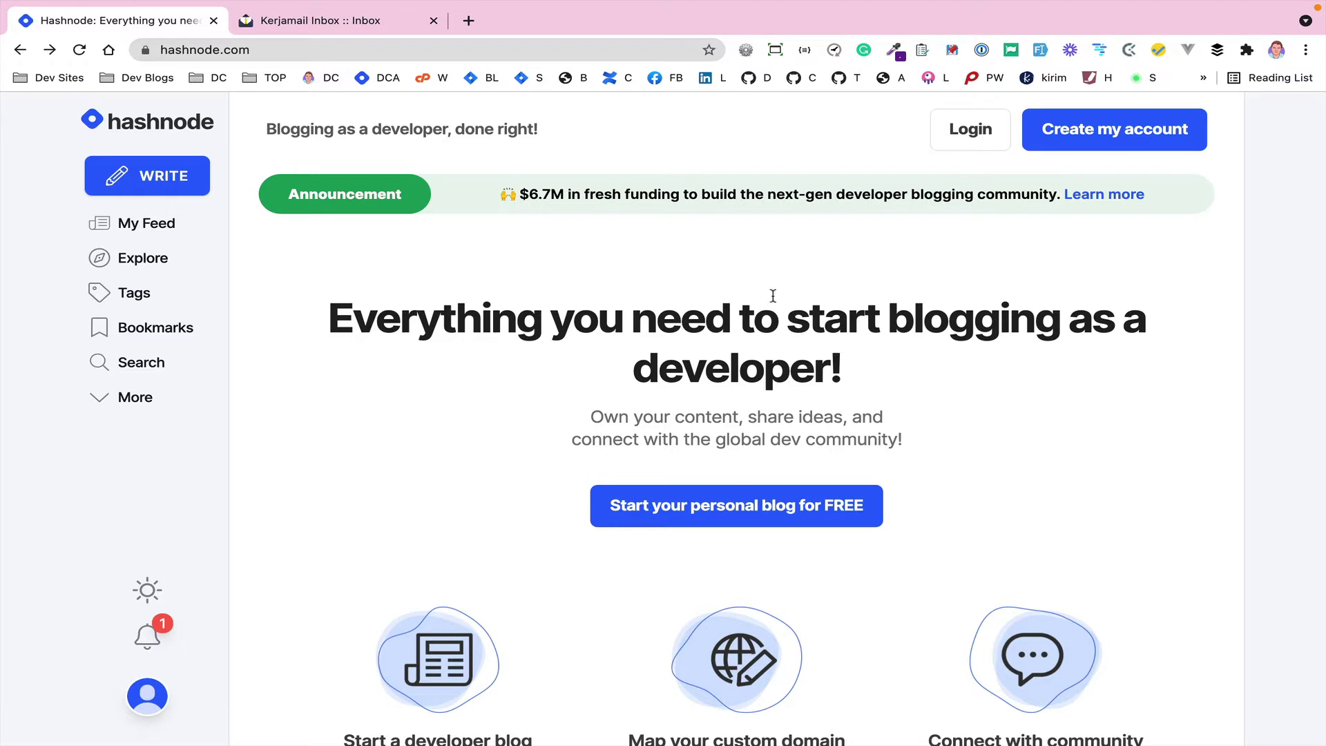
- Begin a new Hashnode account and submit the user's email address to receive a sign-in link
left_click(1089, 129)
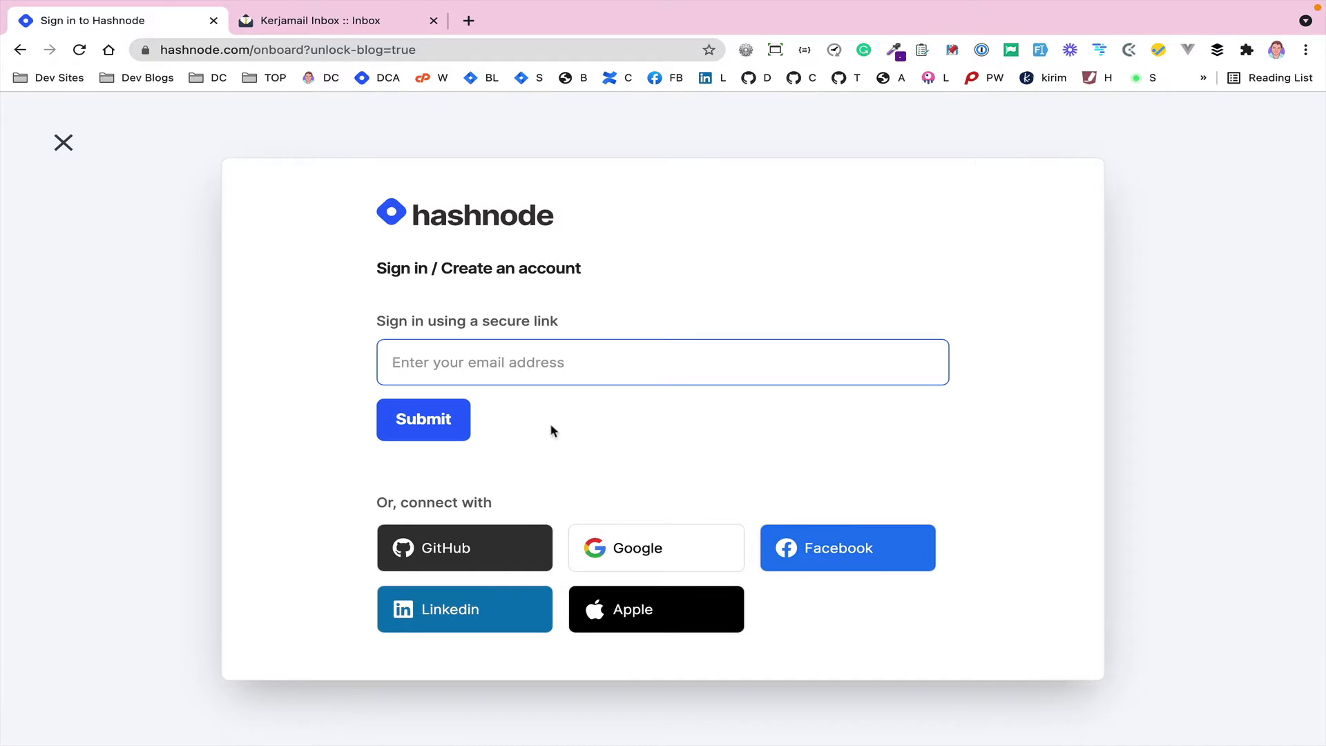
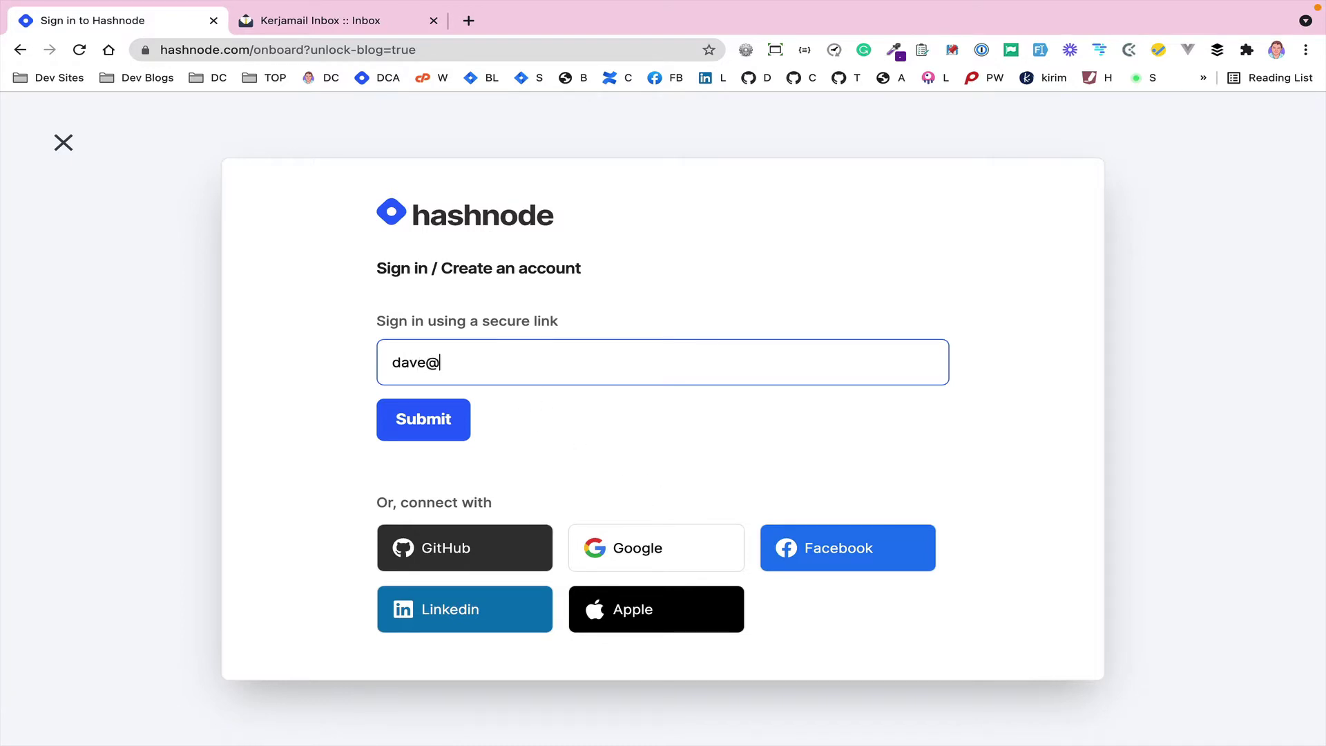
left_click(388, 434)
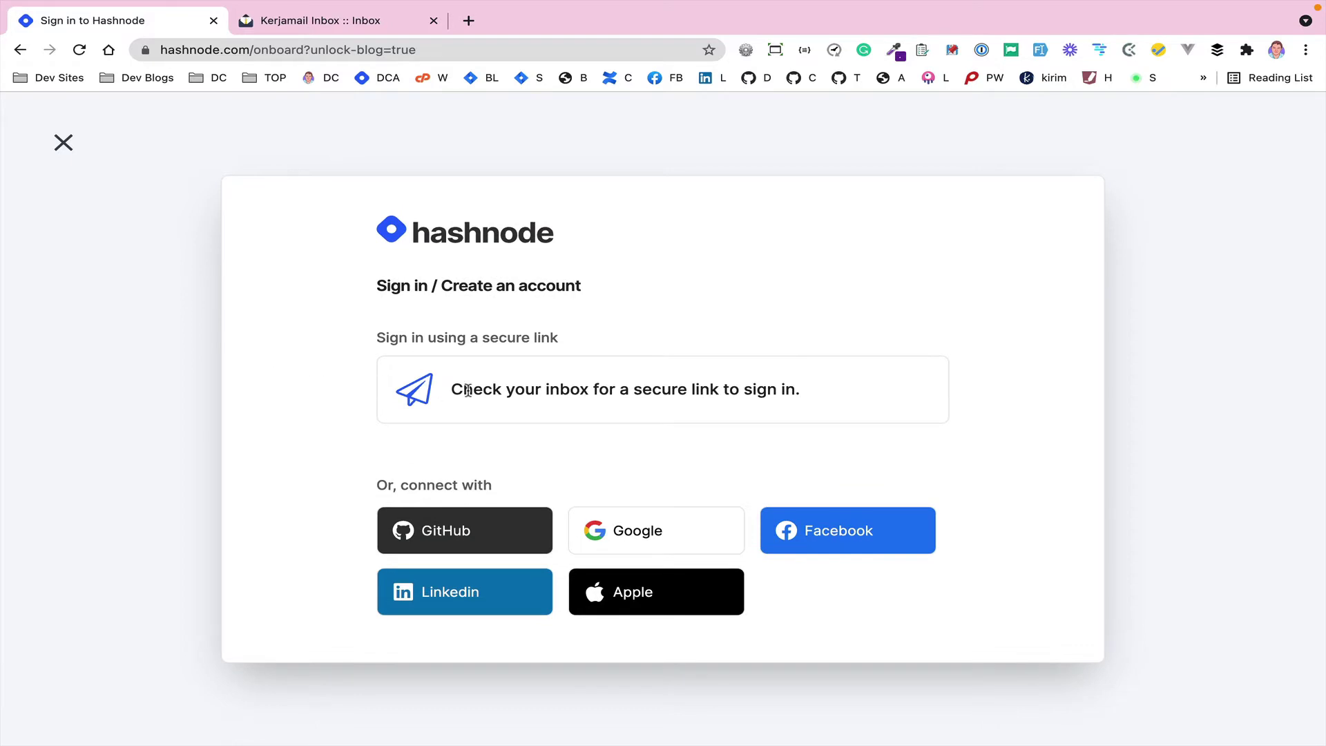
- Refresh the Kerjamail inbox and open the 'Sign in to Hashnode' email
left_click(276, 21)
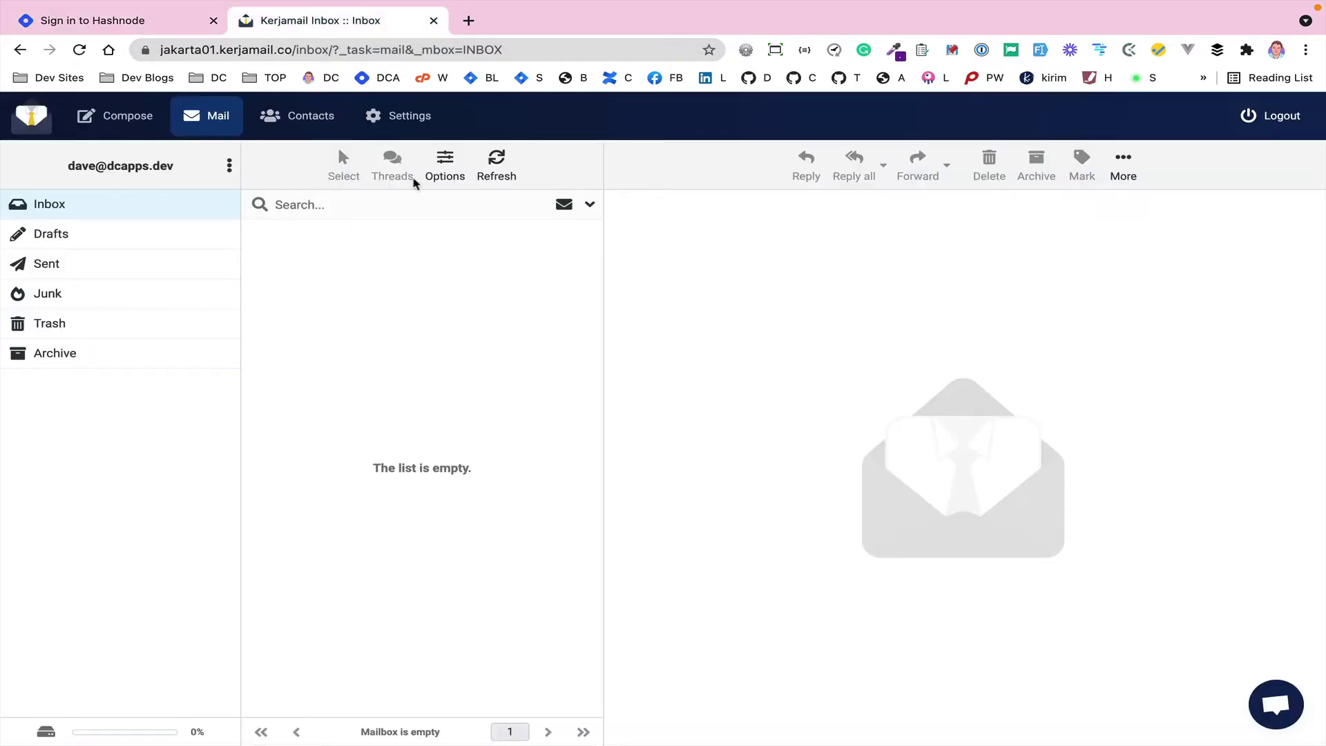
left_click(496, 162)
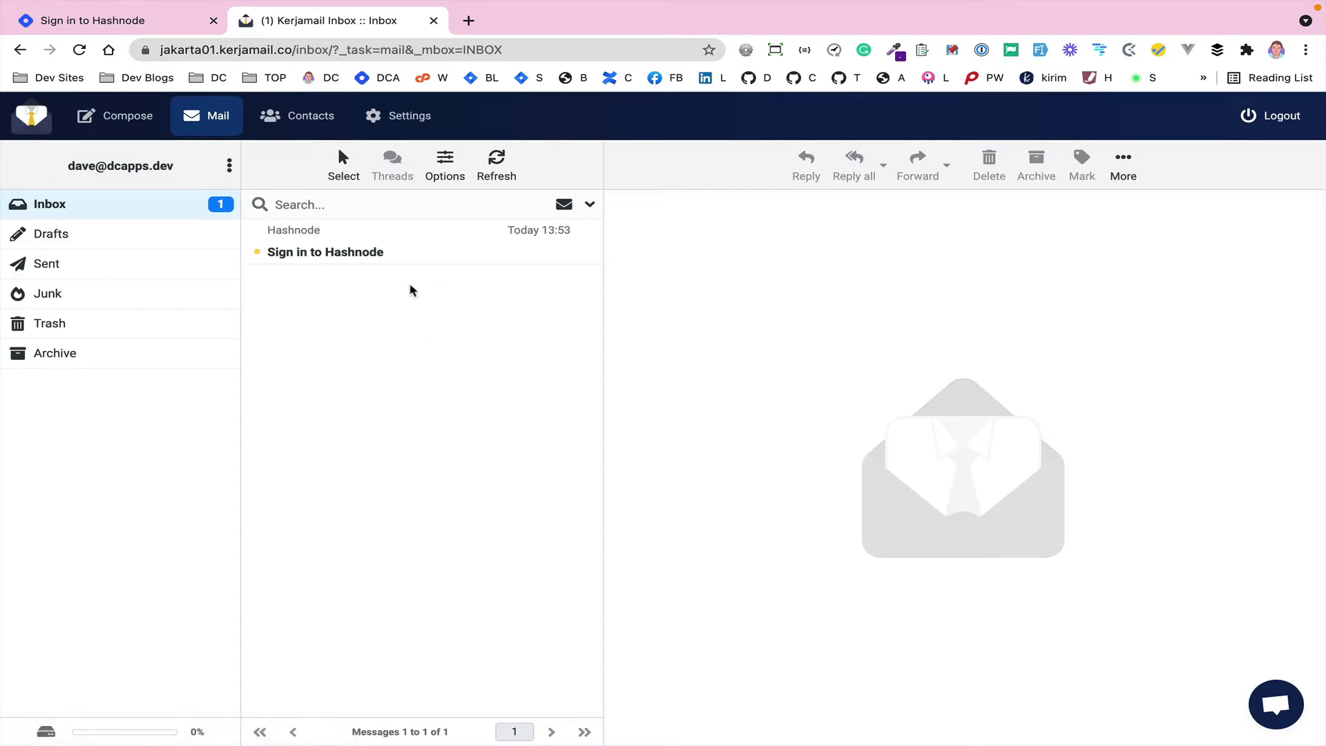
left_click(412, 259)
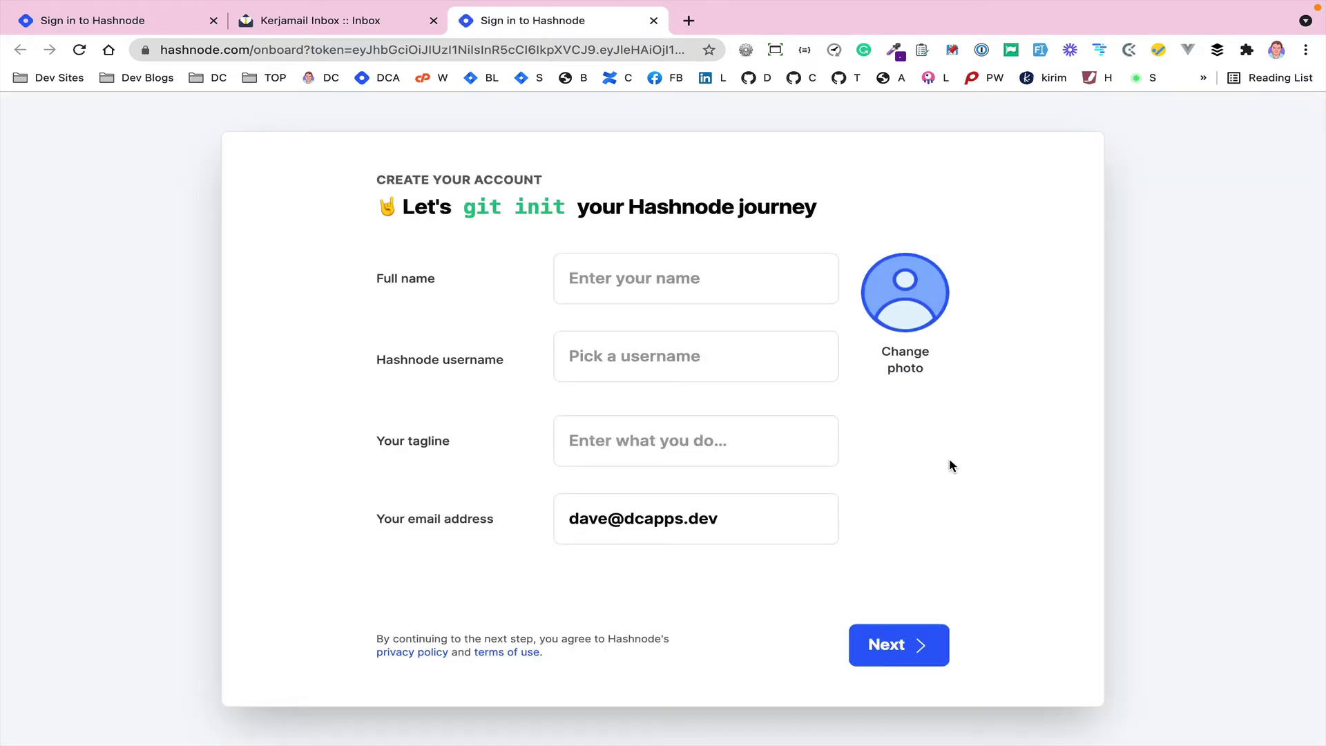
- Enter the user's full name in the account form
left_click(574, 275)
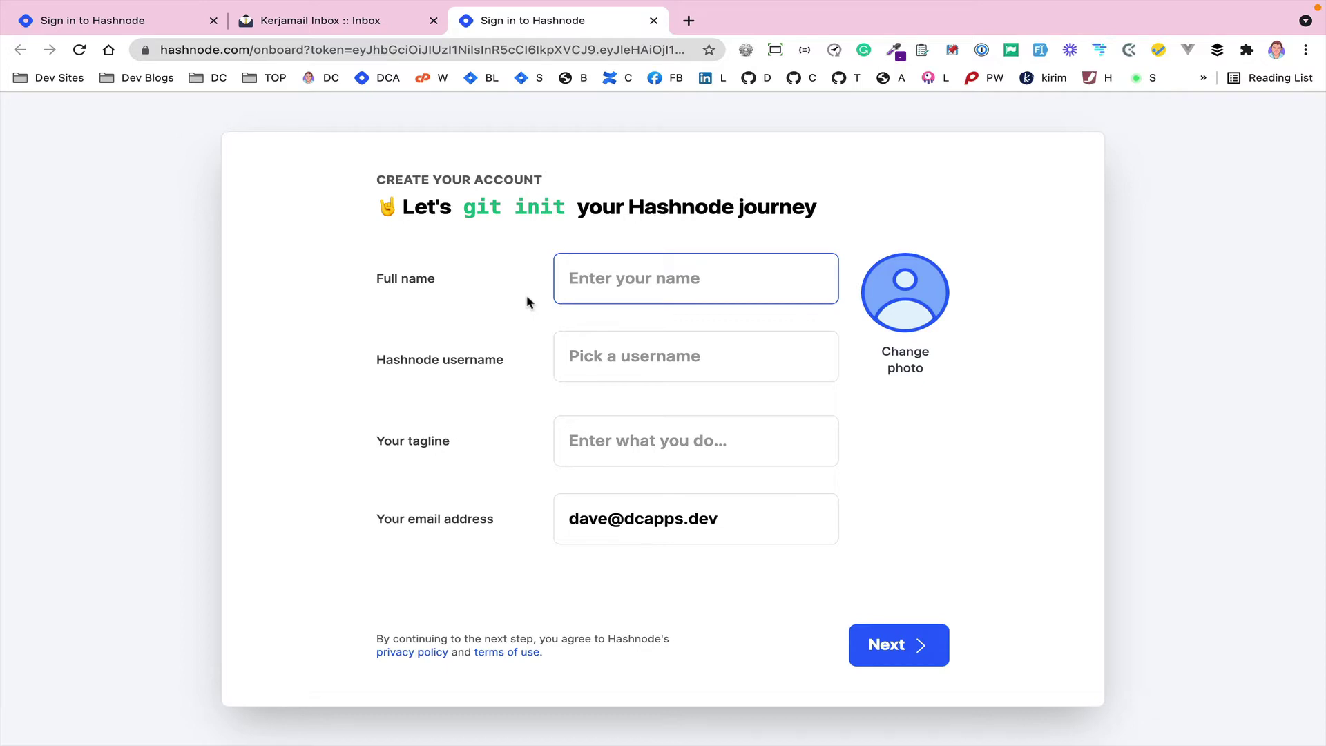
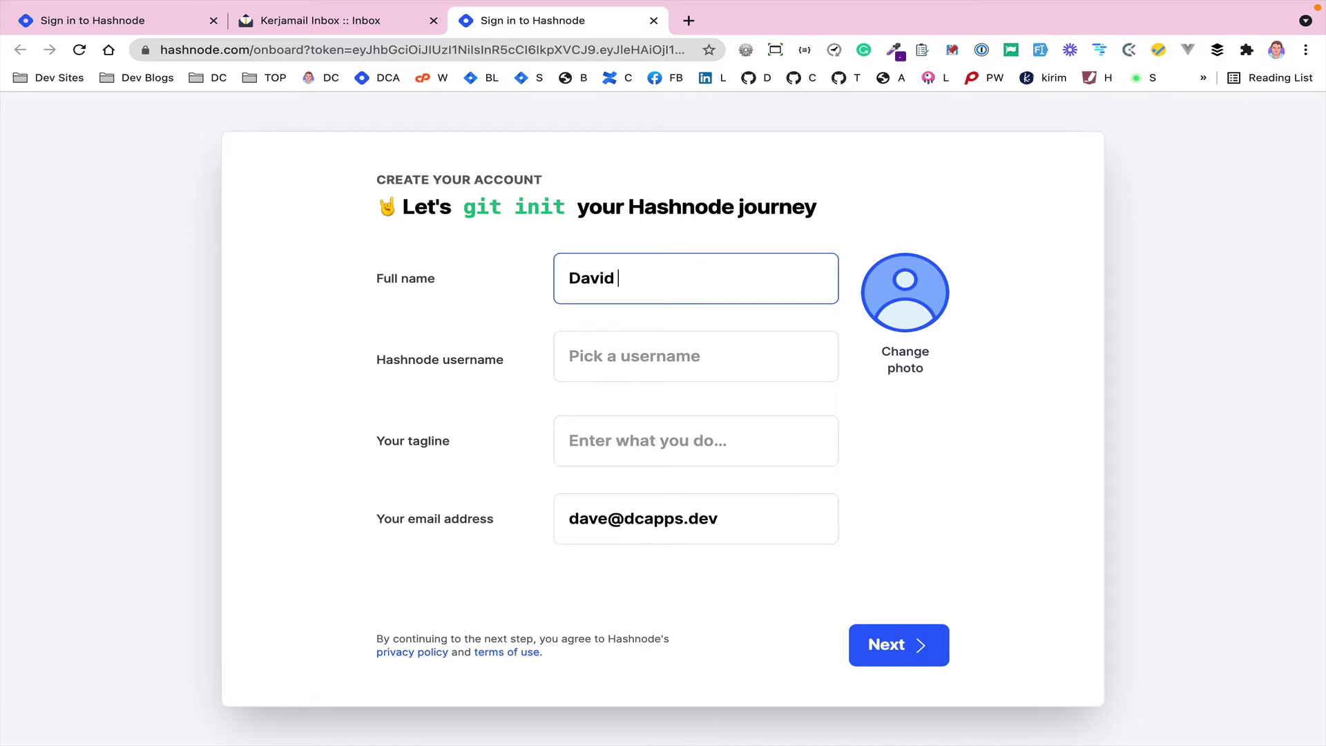
key("Tab")
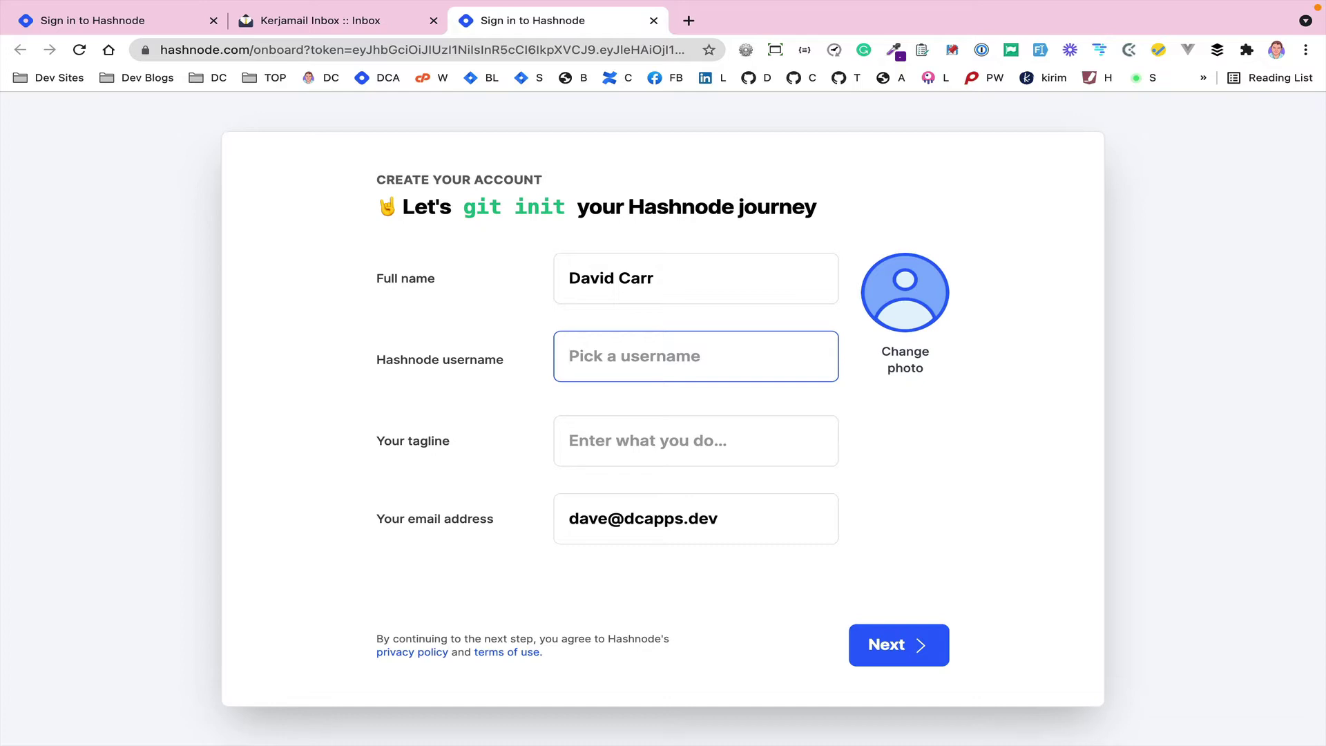
- Set the username to DCApps and submit the account details
type("DC App")
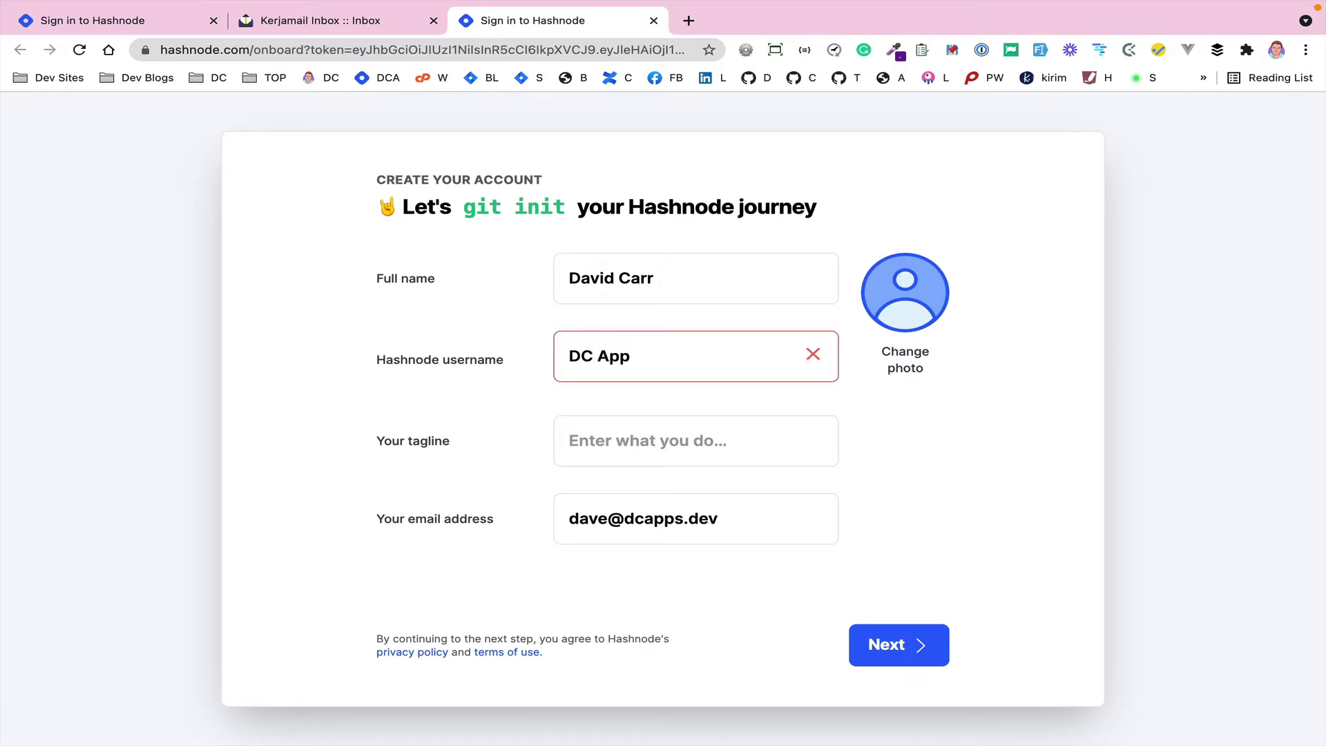
type("s")
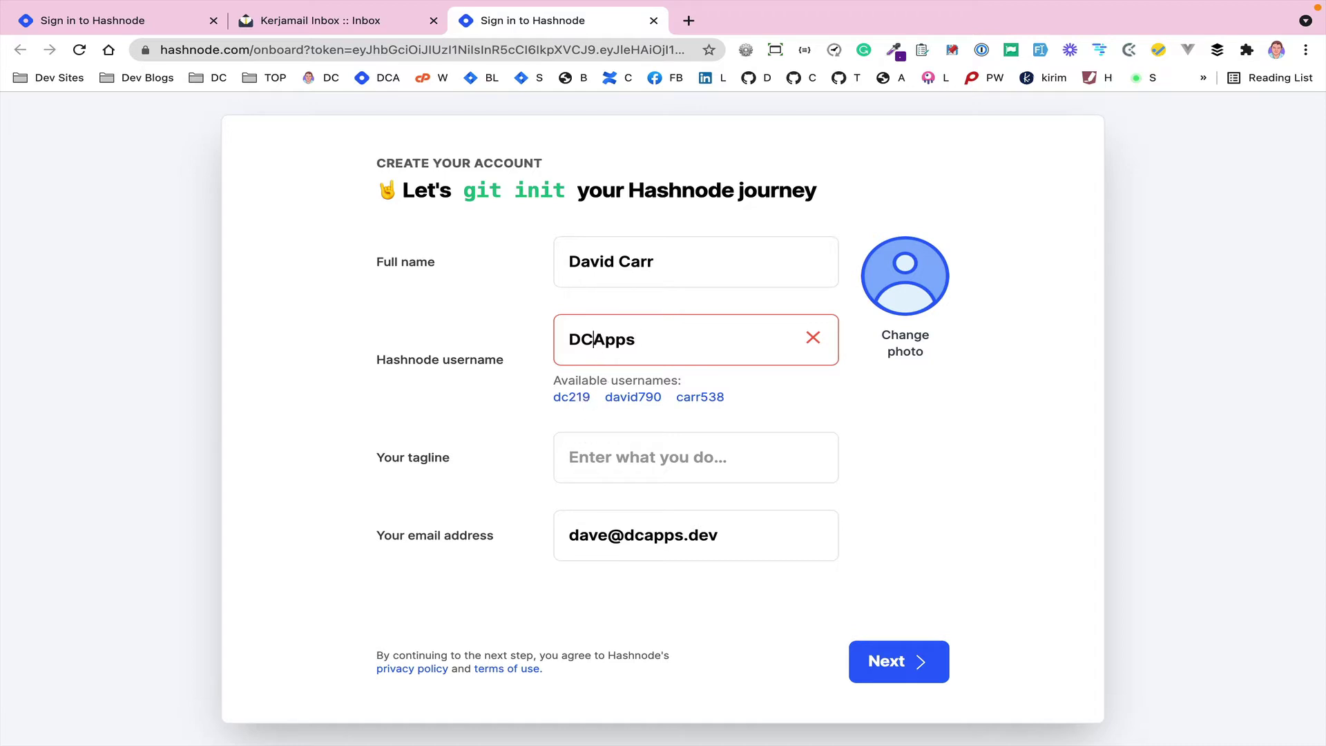
left_click(599, 341)
key("BackSpace")
left_click(603, 445)
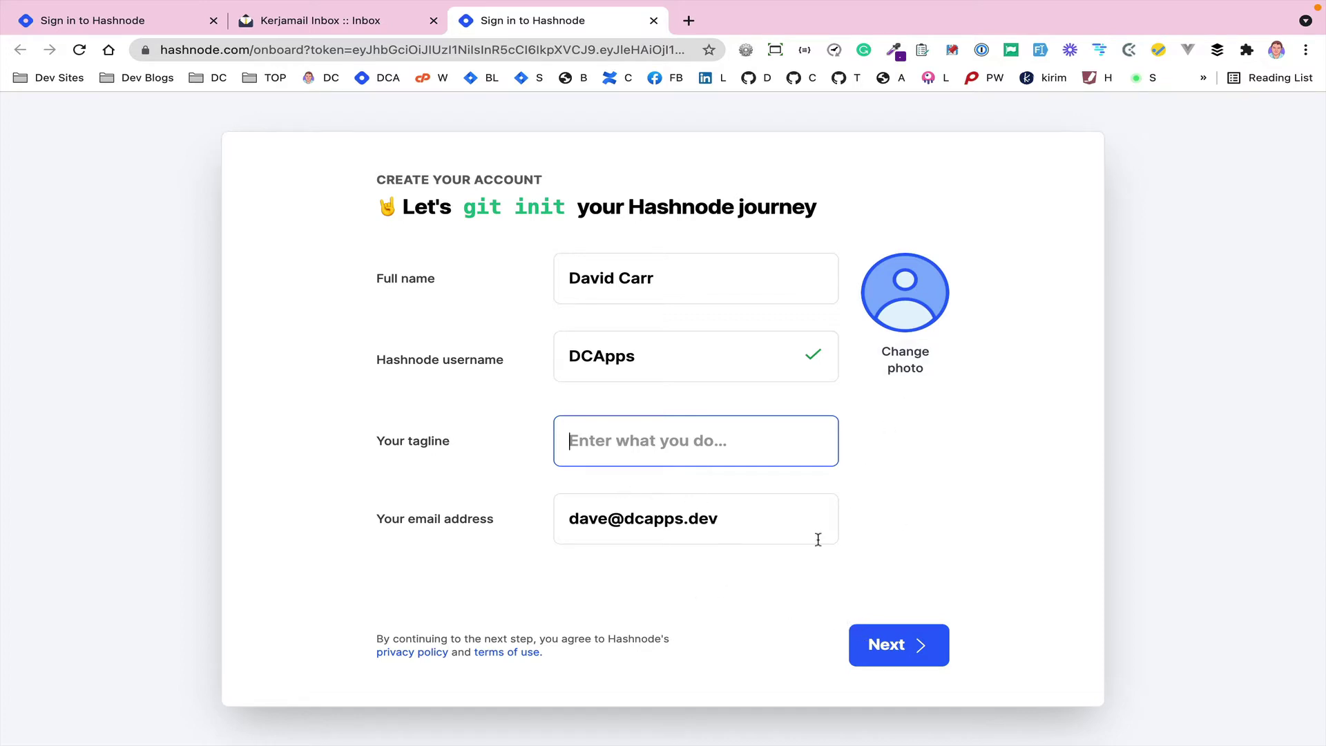
left_click(879, 644)
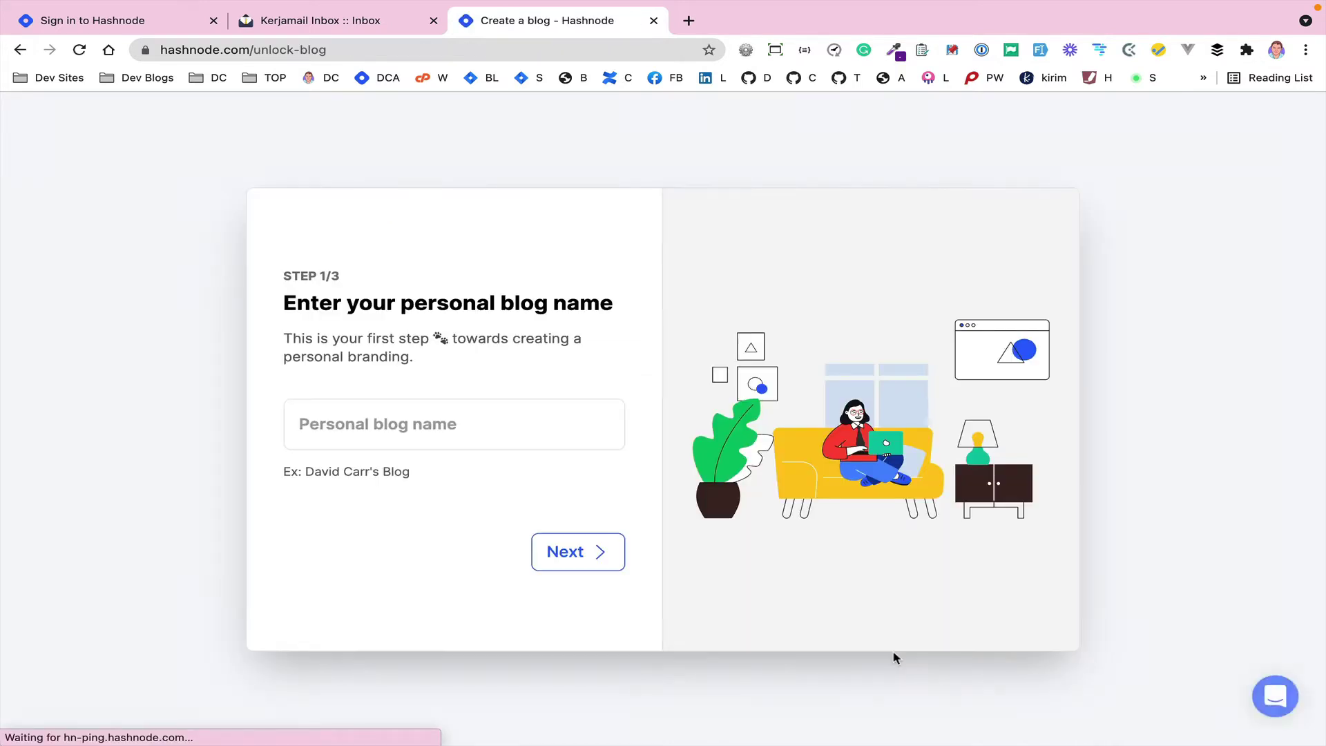
- Name the blog 'DC Apps' and claim the dcapps.hashnode.dev subdomain
left_click(370, 429)
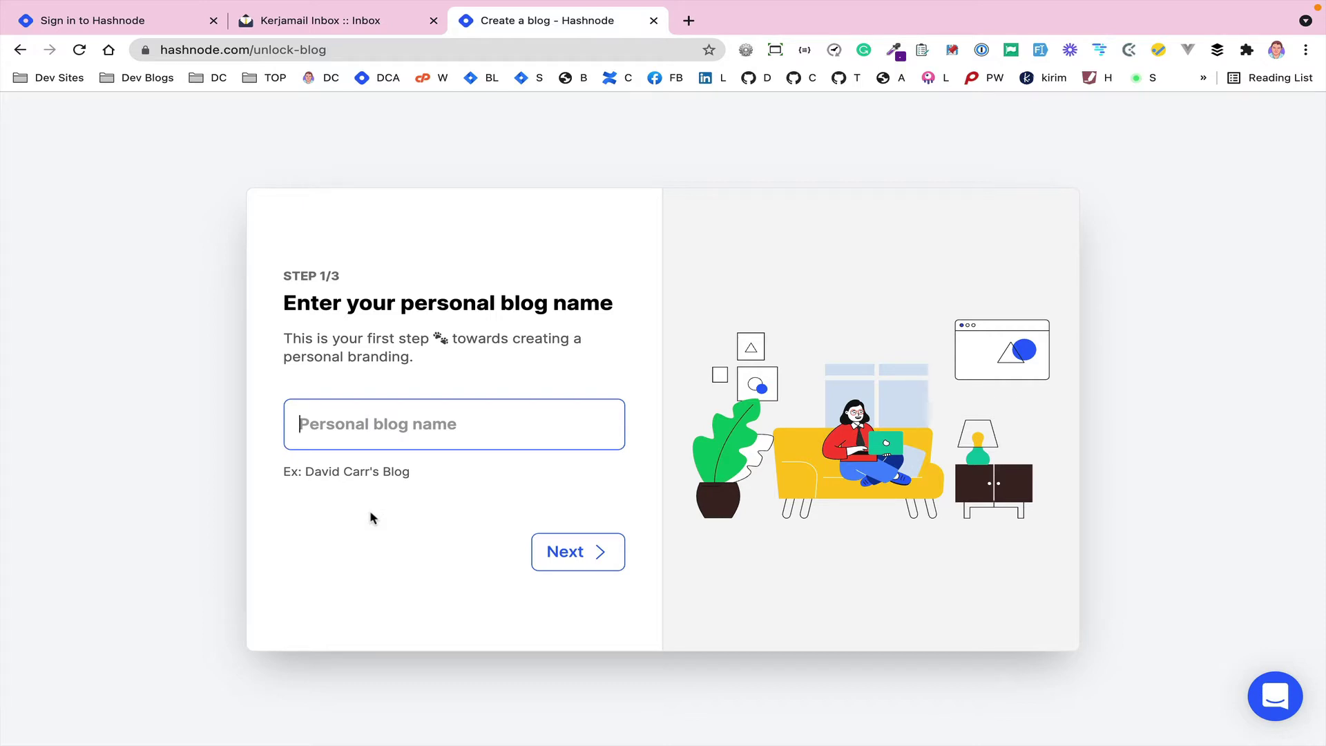
type("DC Apps")
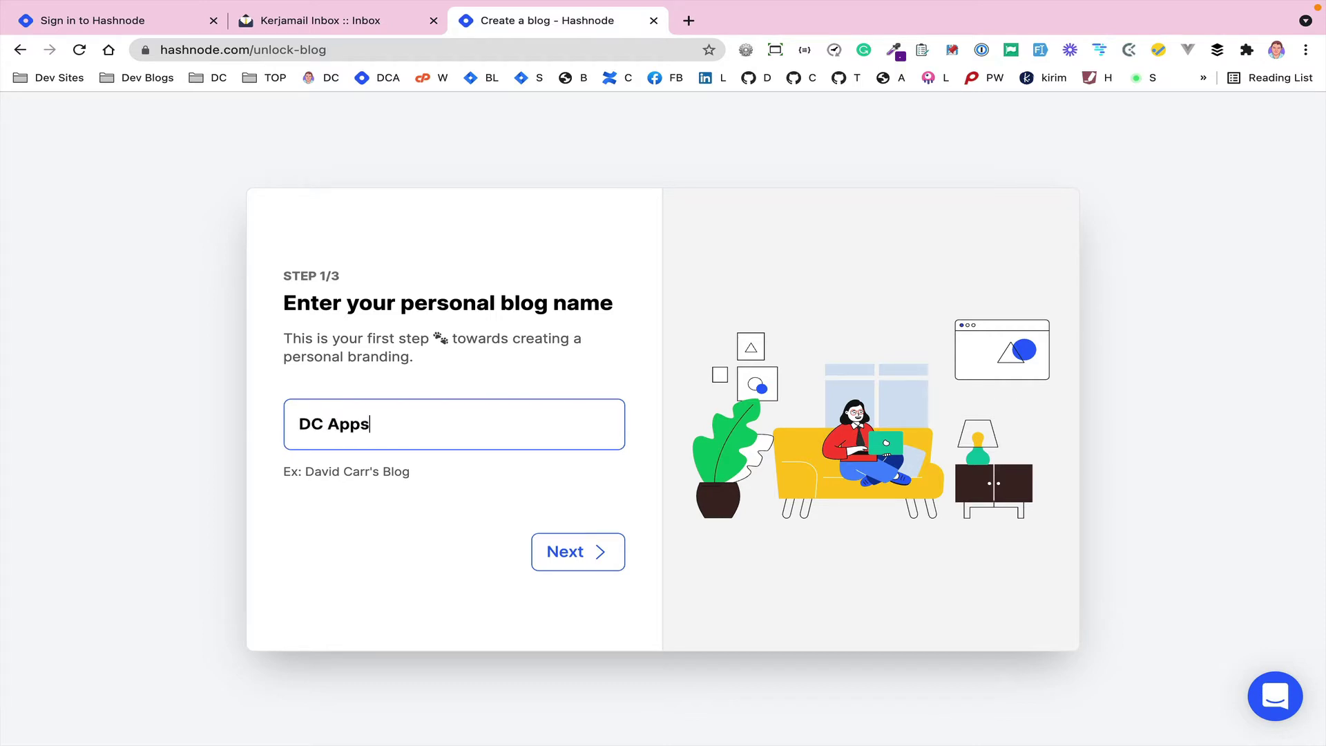
left_click(417, 532)
left_click(559, 550)
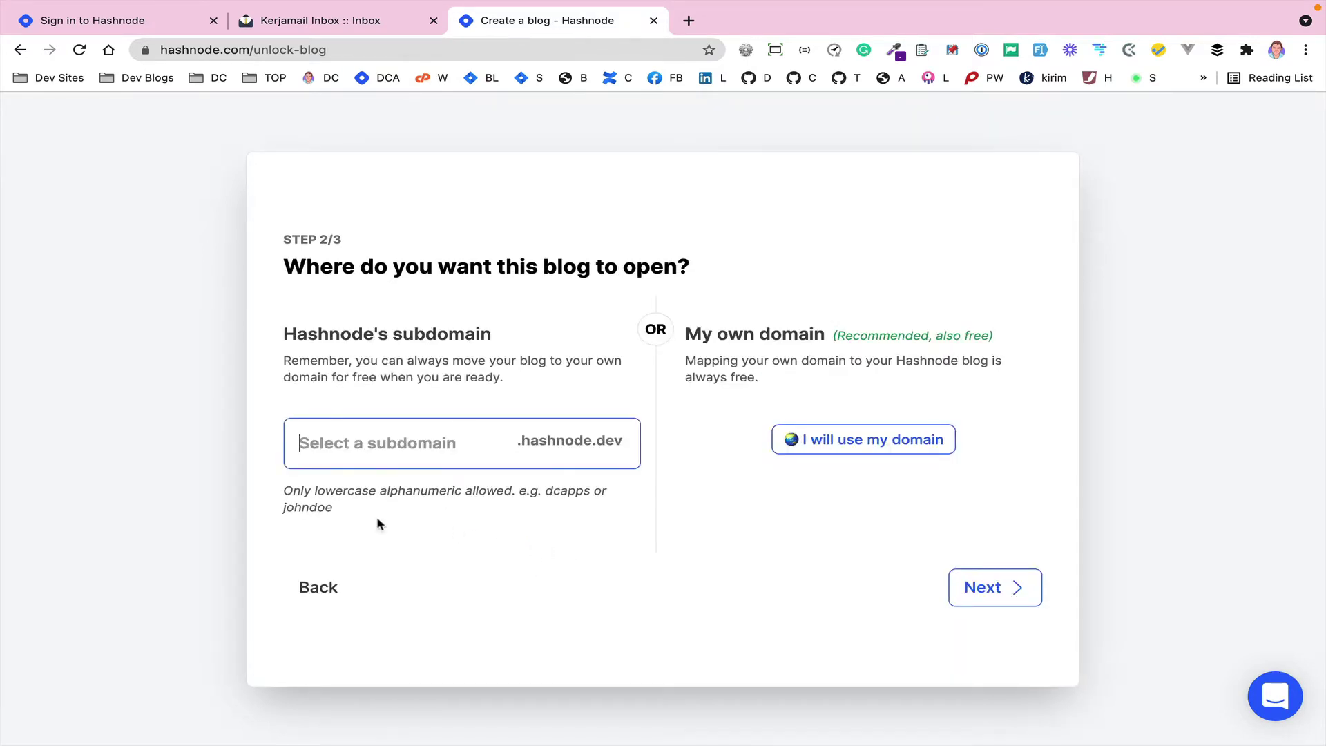
type("dcapps")
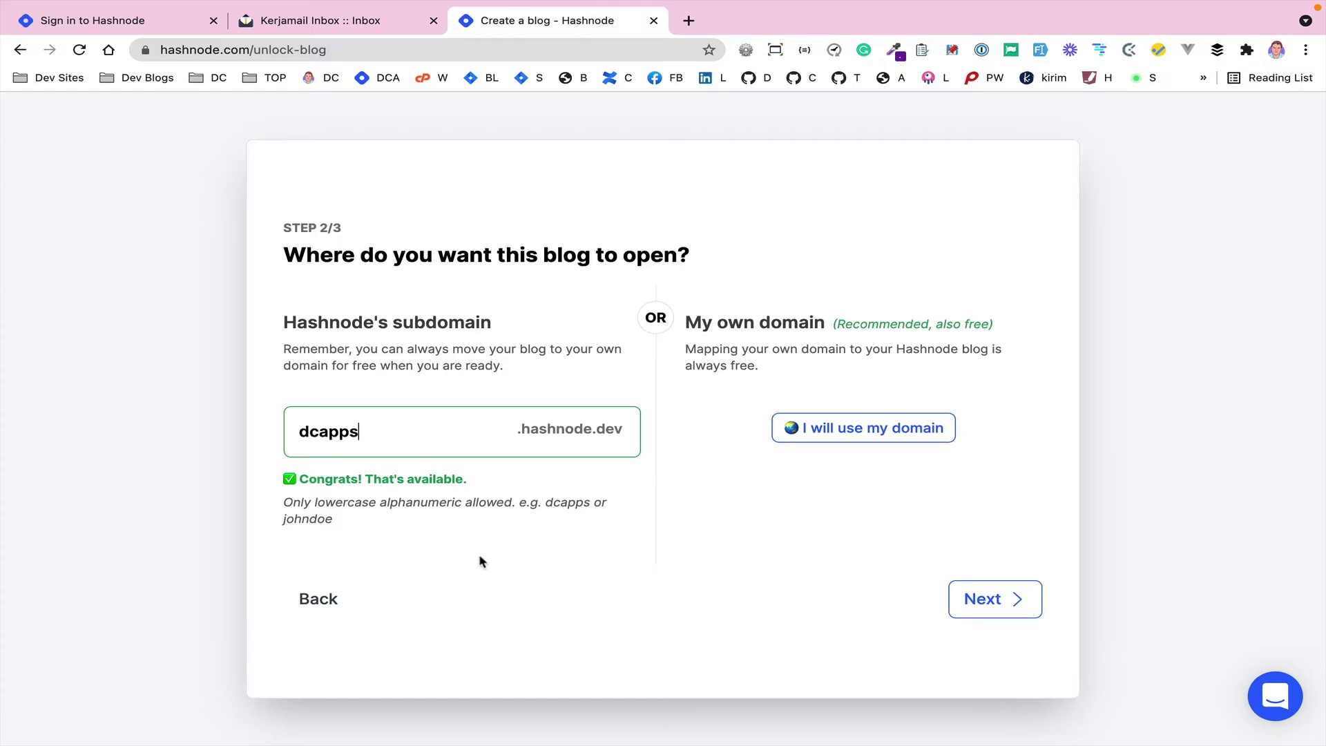
left_click(987, 600)
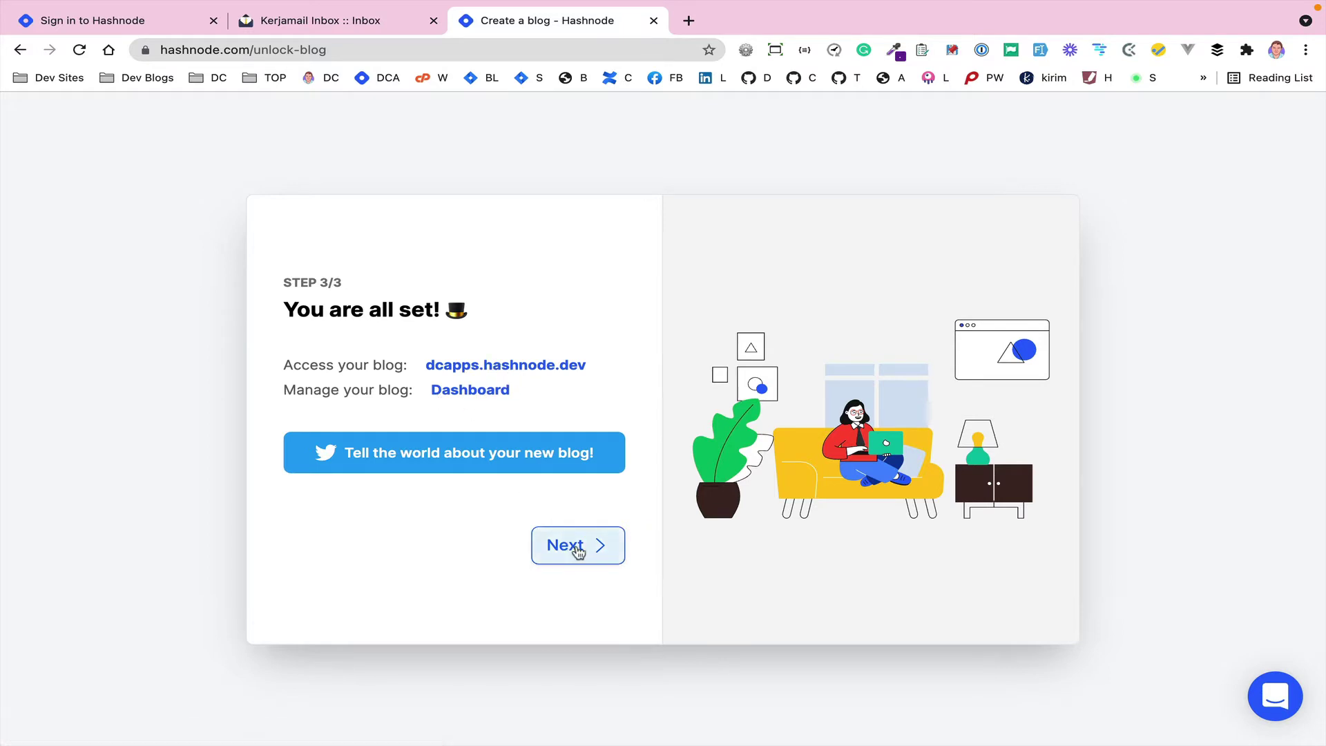
- Open the new DC Apps blog in a separate tab and continue onboarding
right_click(543, 372)
left_click(580, 377)
left_click(565, 545)
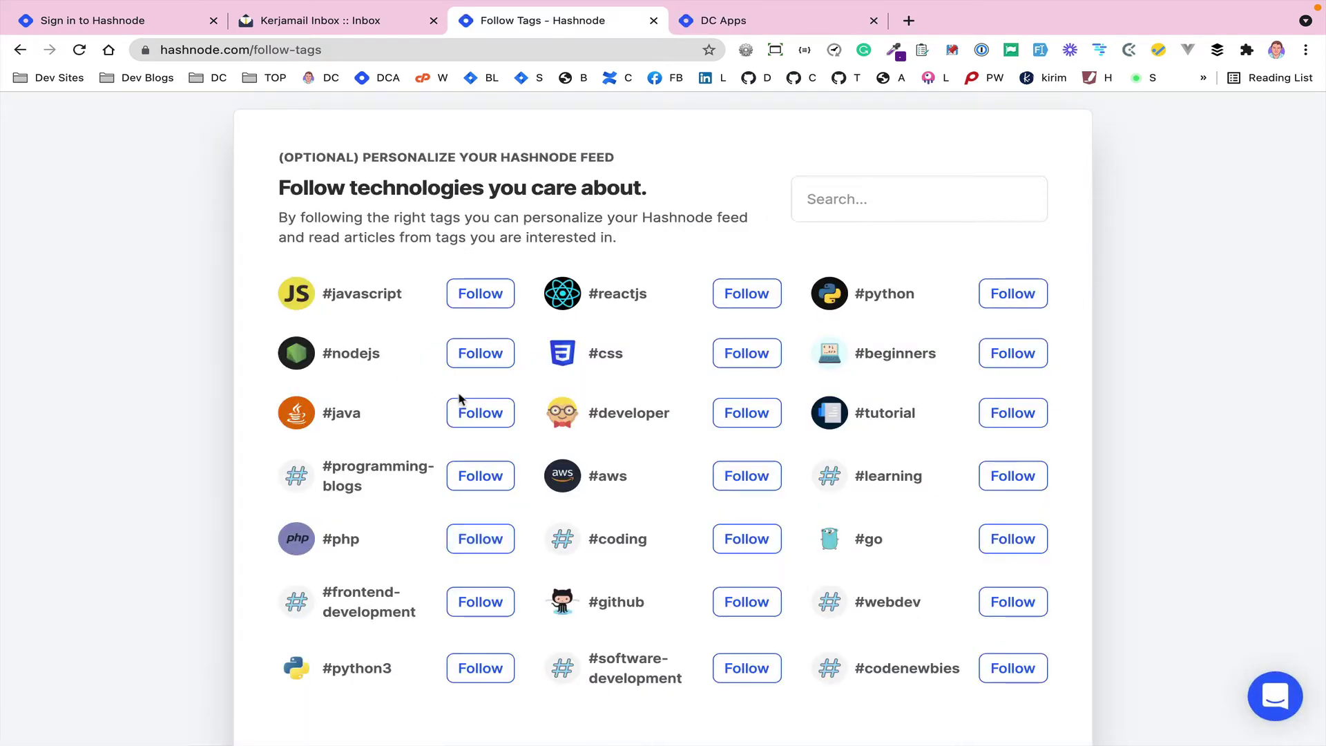
- Follow the #php, #developer and #github tags, then finish onboarding
left_click(483, 537)
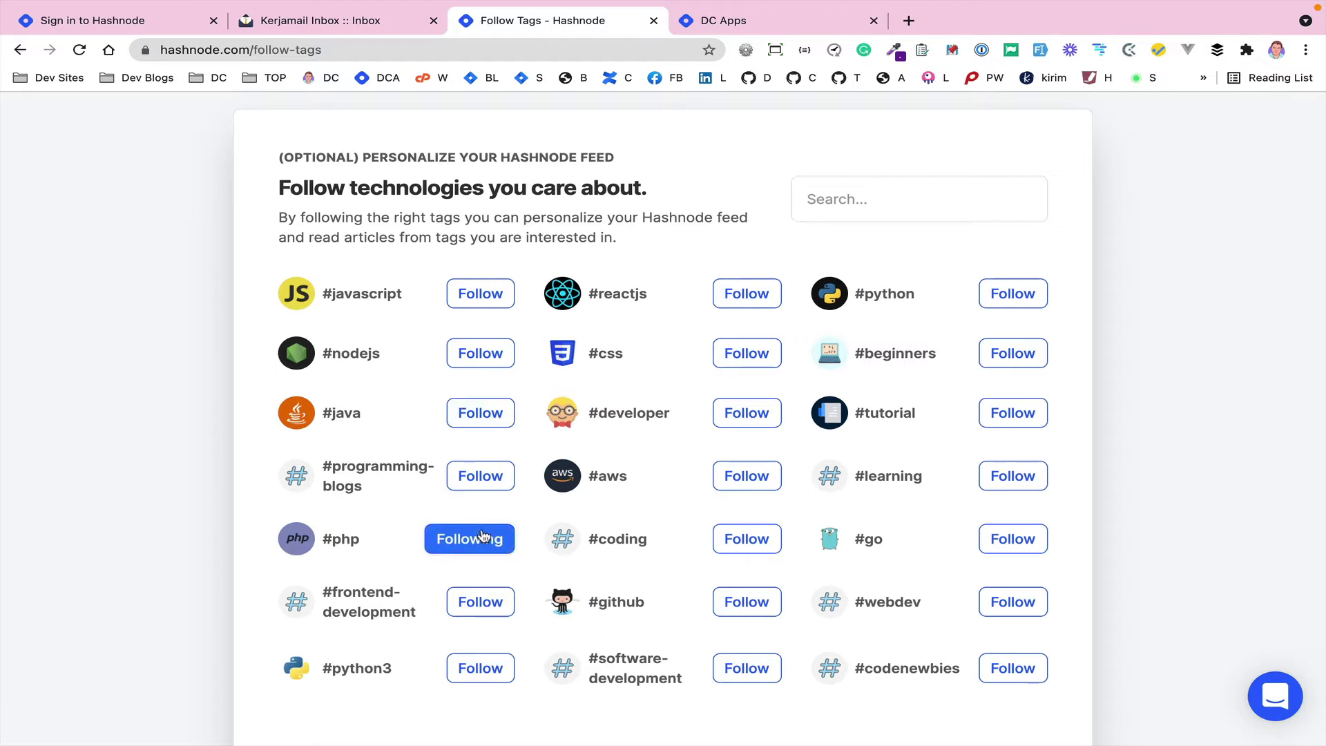
left_click(749, 415)
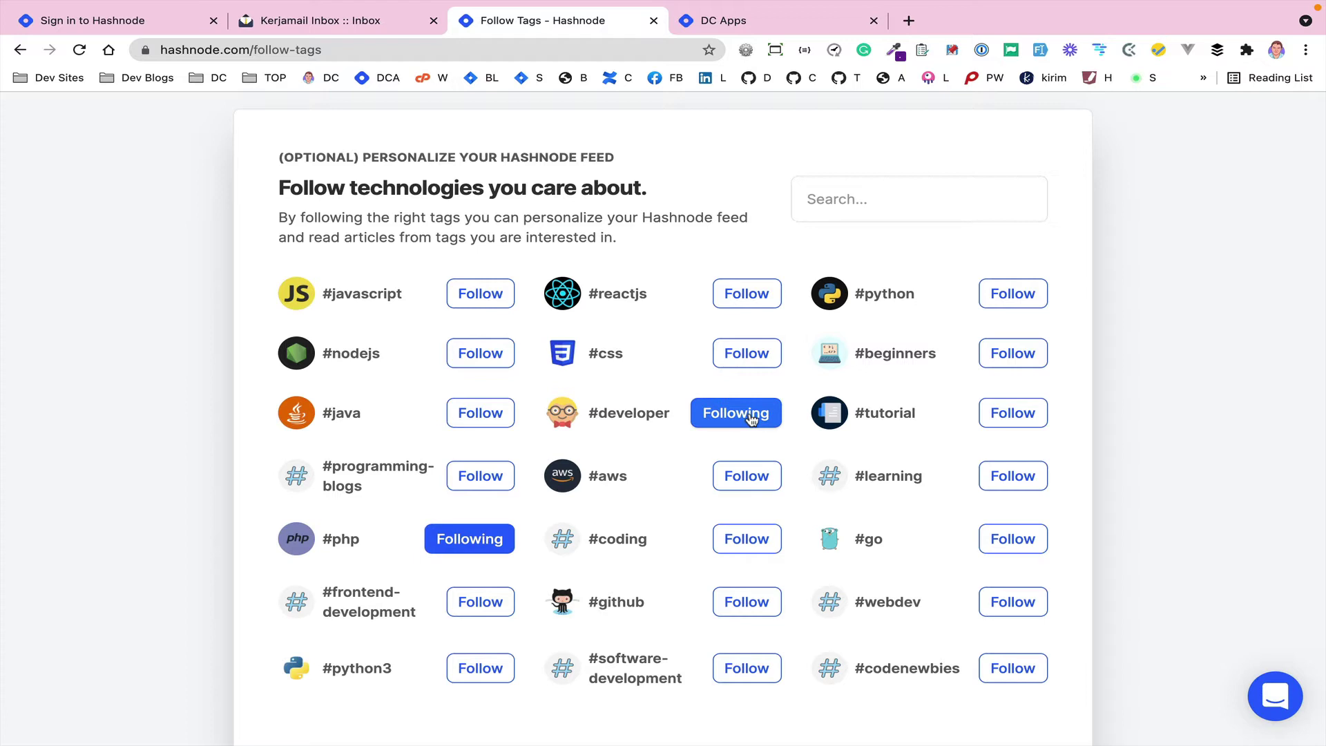
left_click(725, 601)
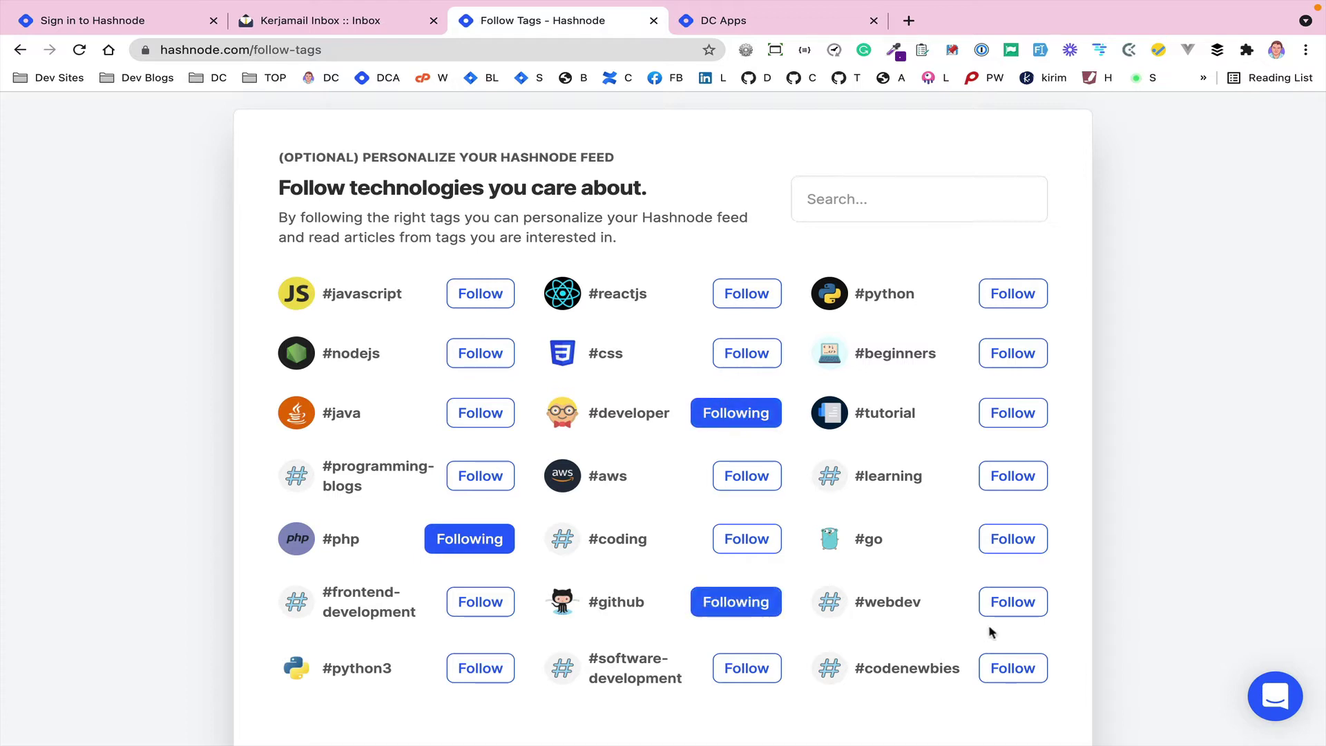
scroll(992, 632, "down", 2)
left_click(974, 668)
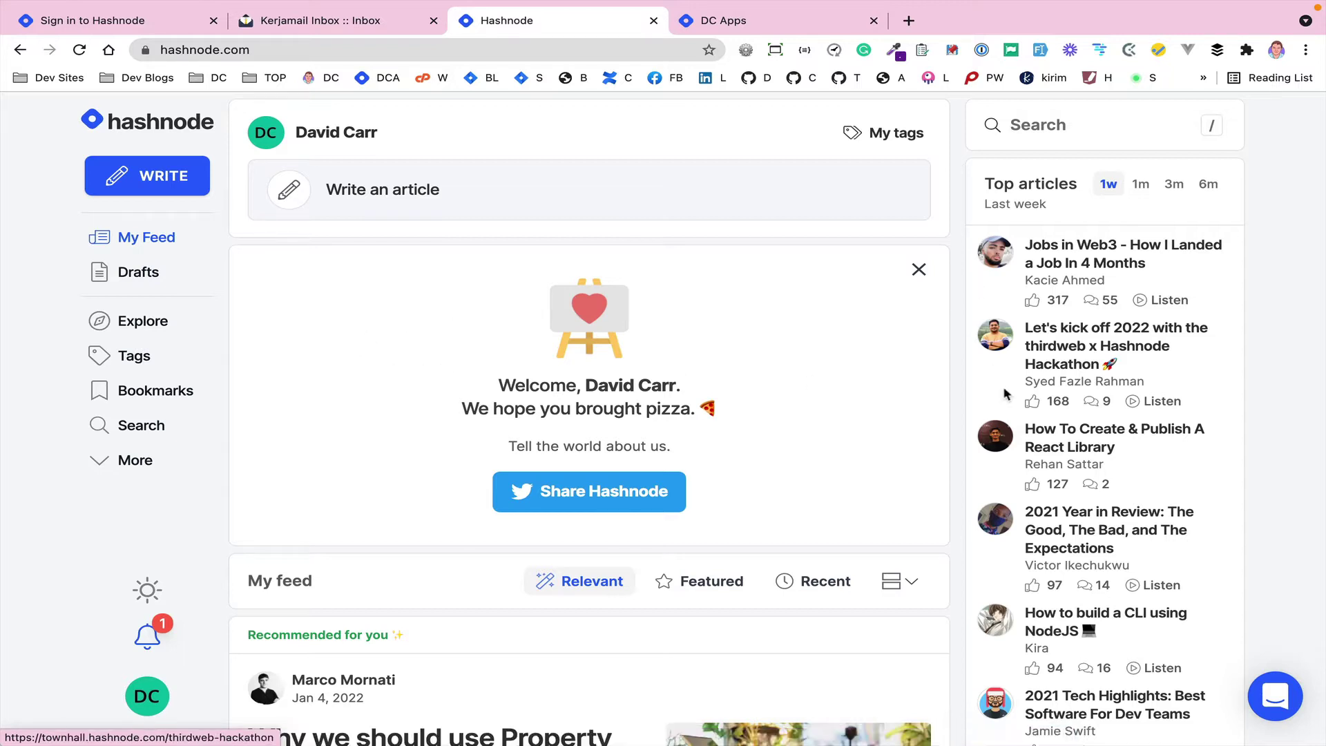
- Open 'Why we should use Property testing?' from the feed, skim it, and return to the feed
scroll(858, 452, "down", 8)
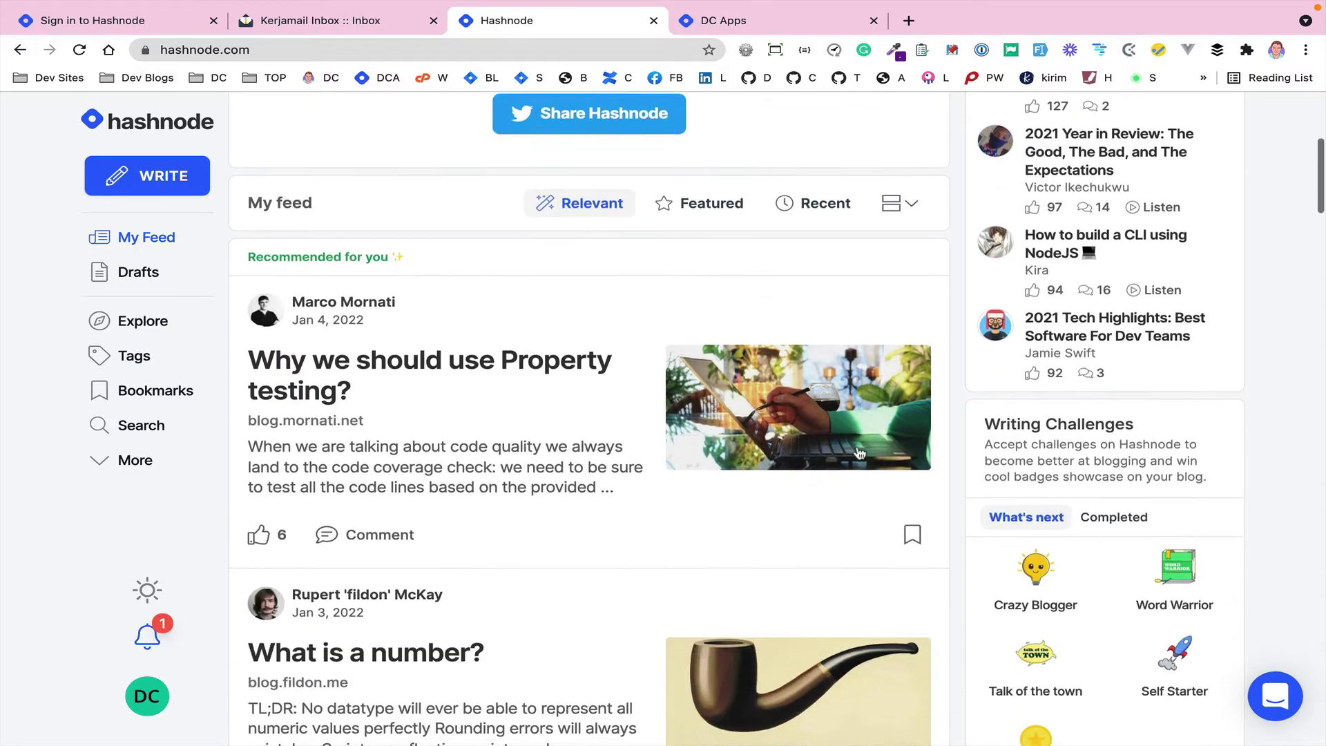
scroll(858, 452, "down", 6)
scroll(858, 452, "up", 15)
scroll(858, 453, "down", 4)
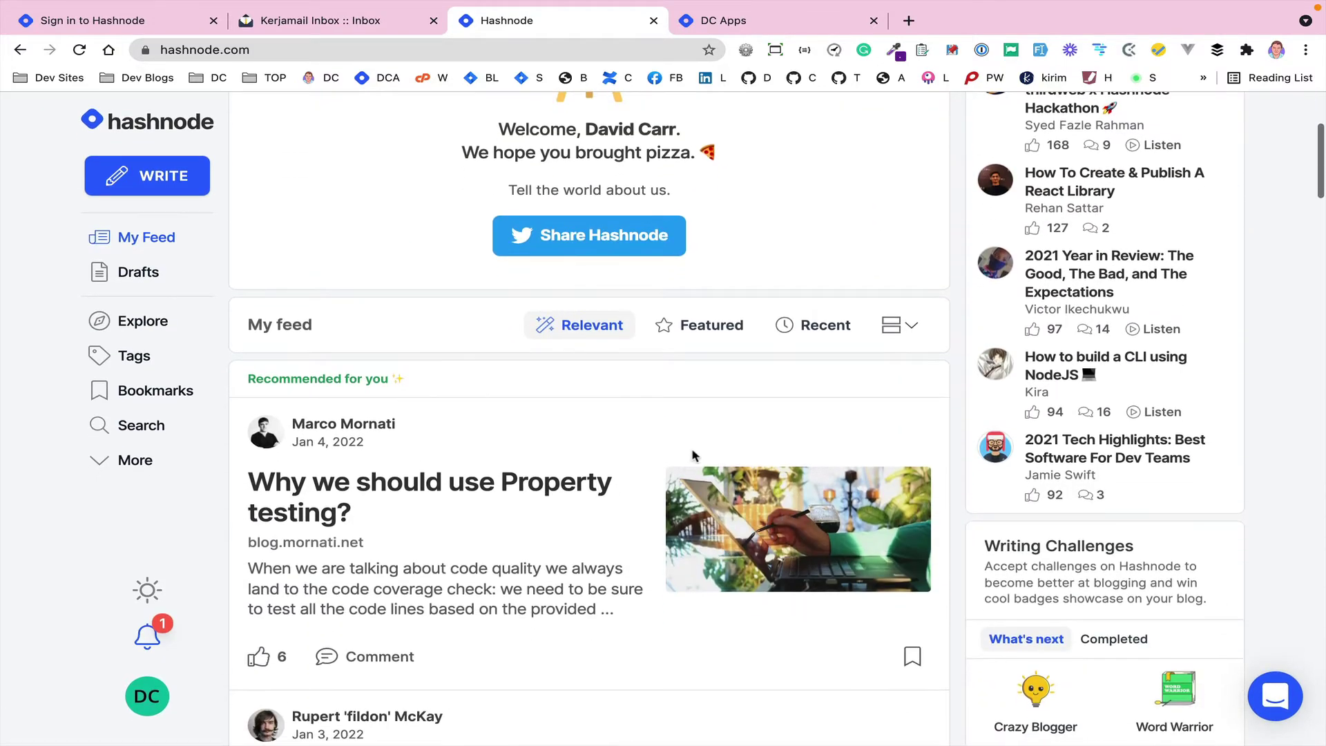
left_click(506, 487)
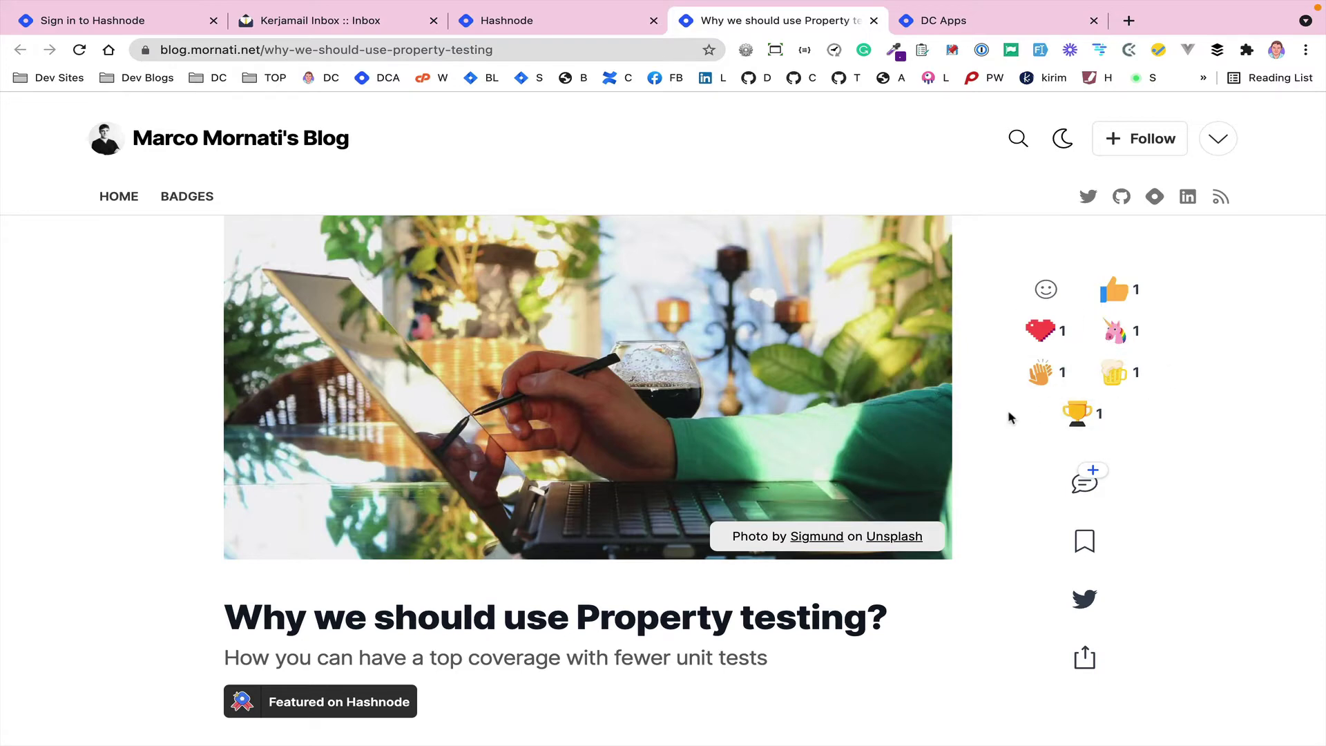
scroll(984, 456, "down", 5)
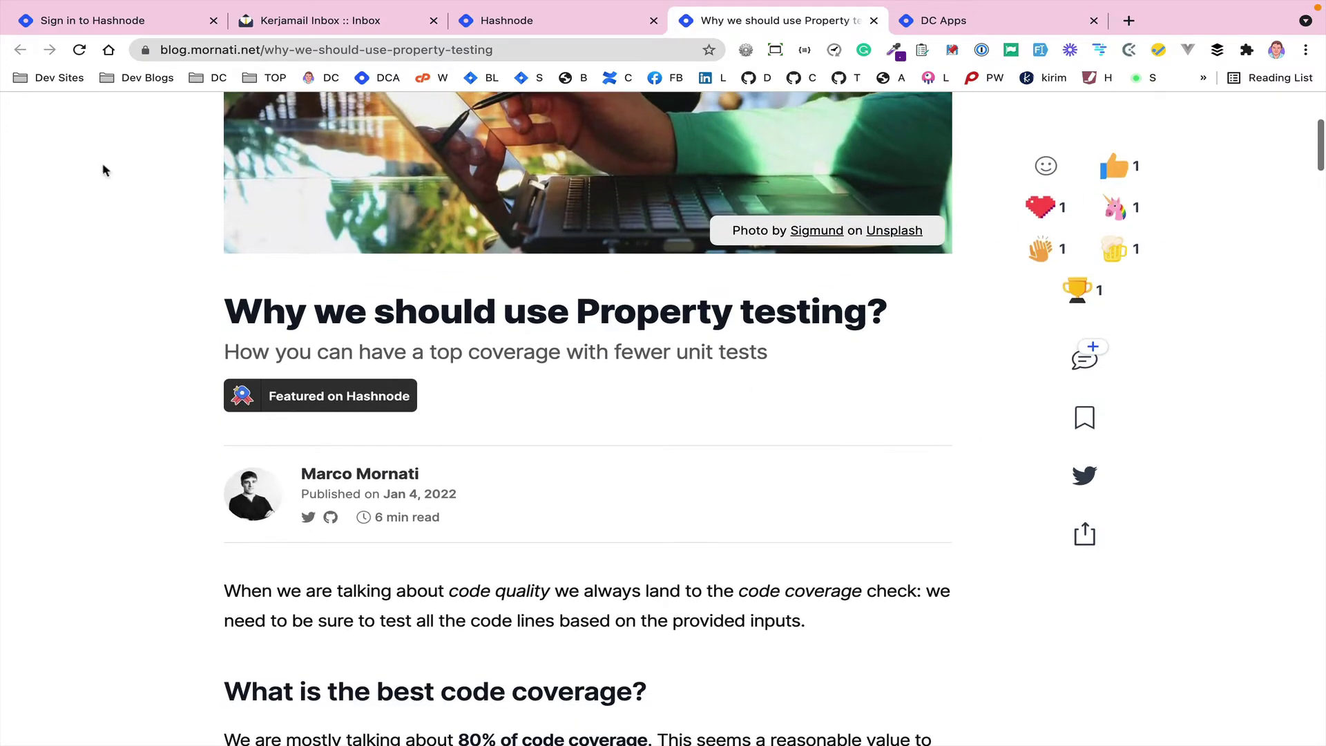
left_click(528, 20)
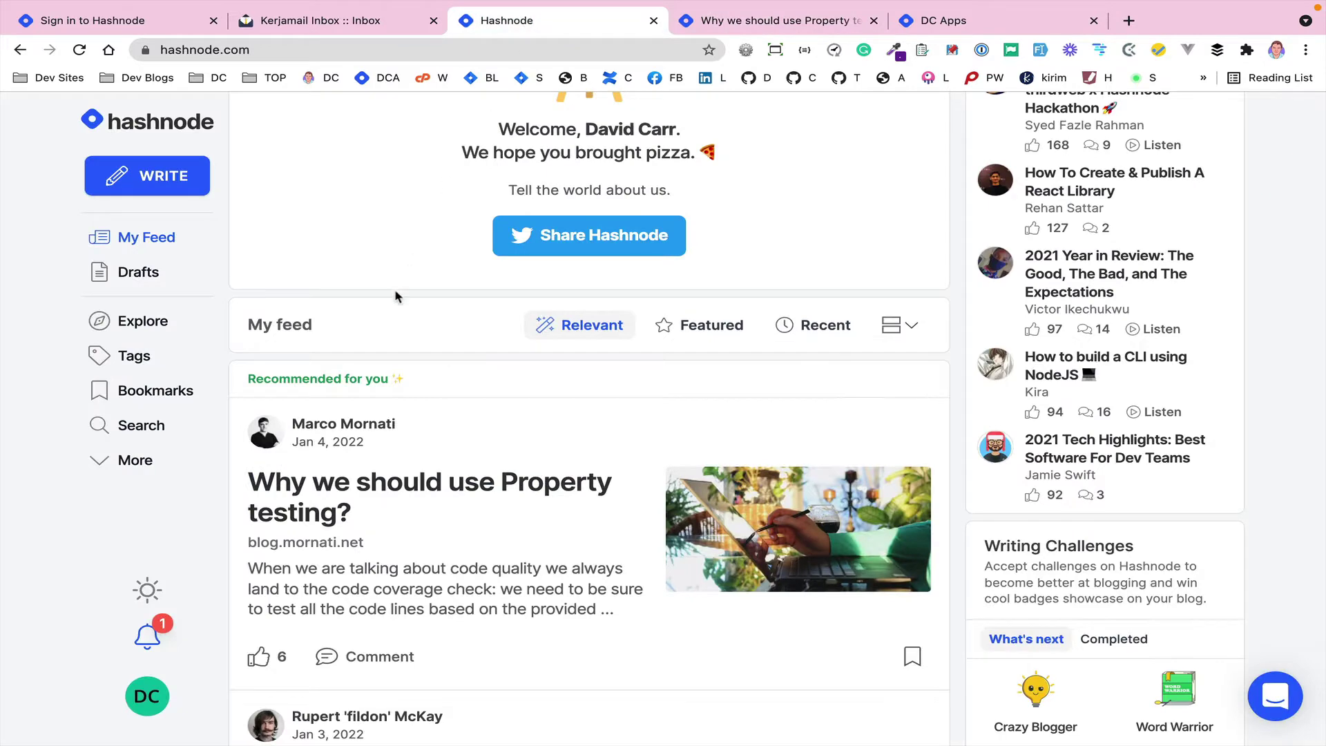
scroll(396, 296, "up", 3)
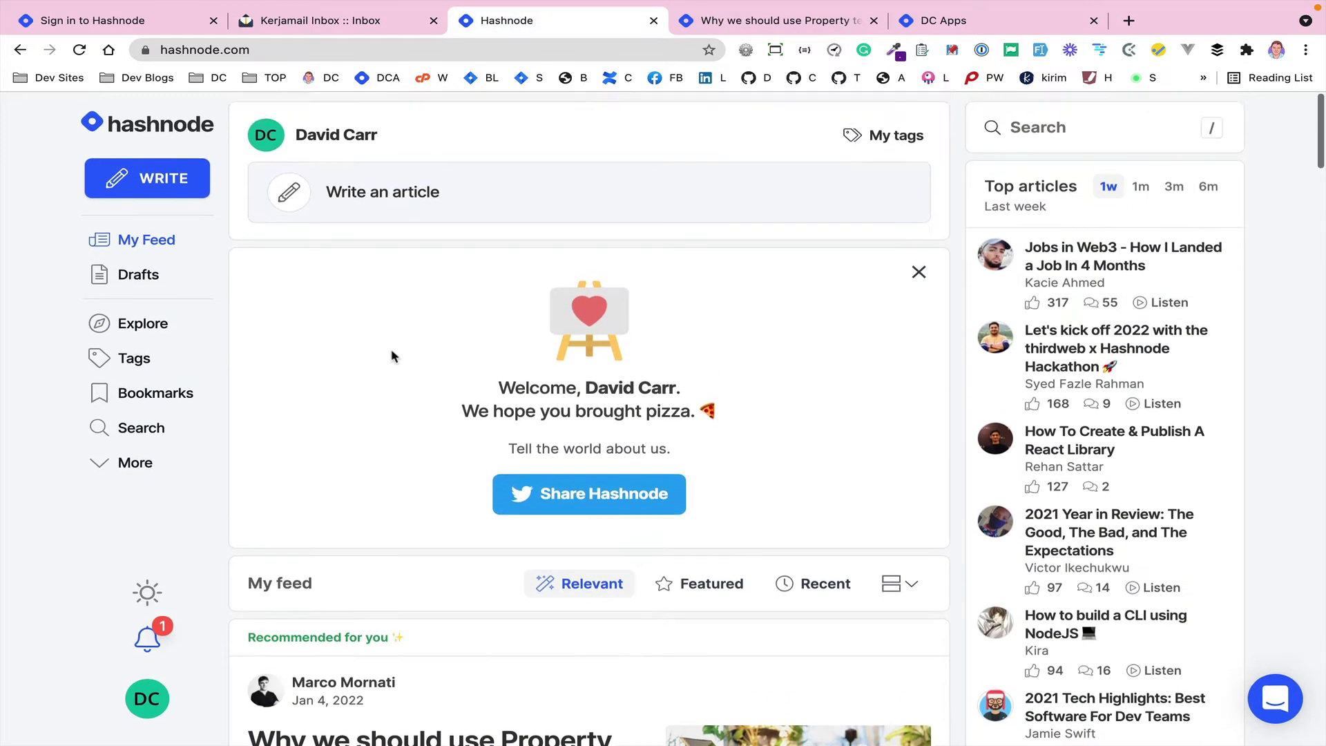
- Peek at the blank story editor, then expand More to show AMAs, RFAs, About, Careers and Official Blog
left_click(361, 200)
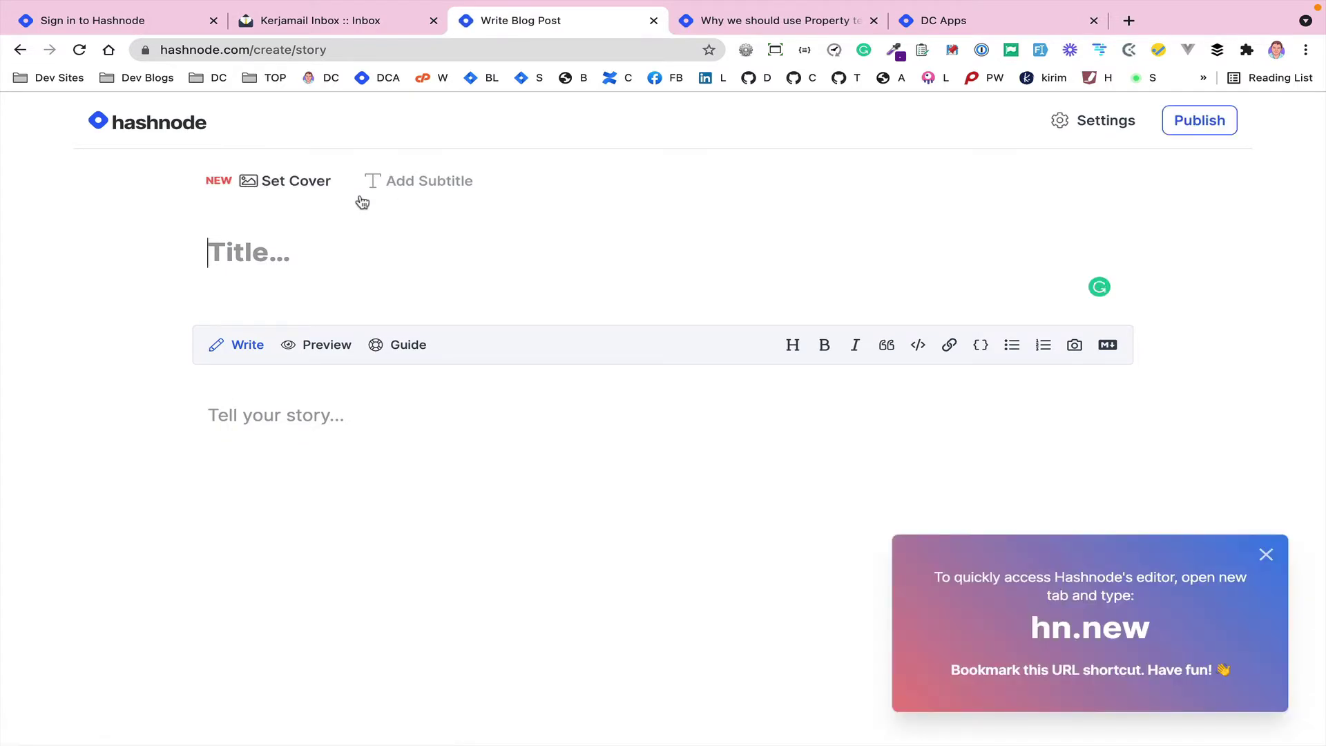
left_click(411, 284)
left_click(1267, 555)
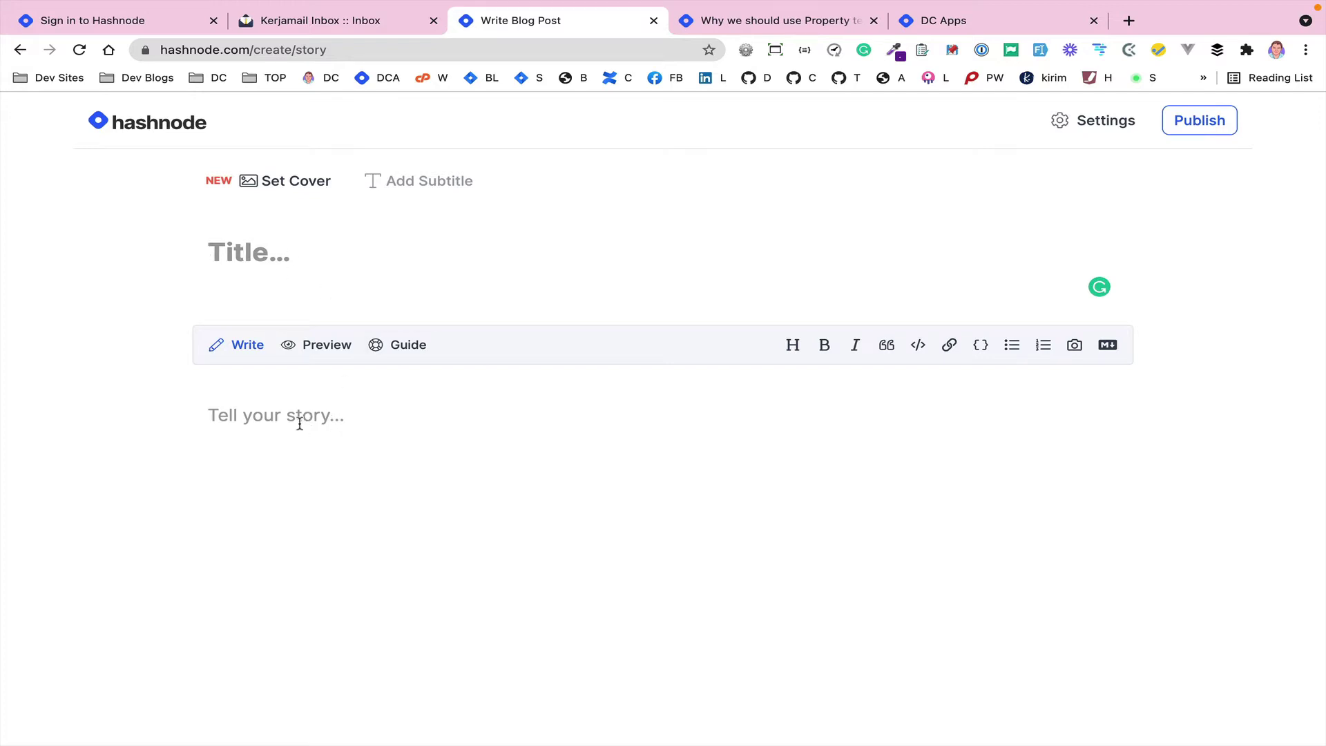
left_click(20, 50)
left_click(131, 464)
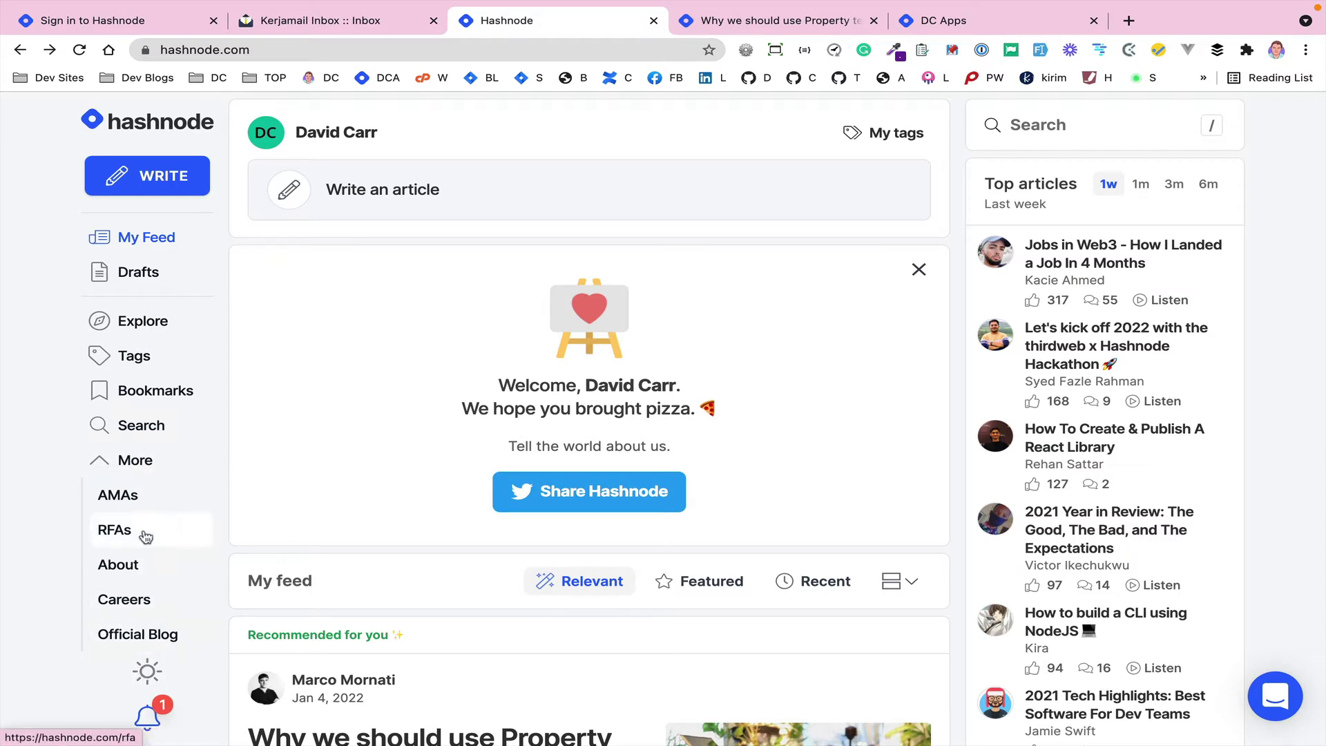
- Collapse More, open the DC Apps Blog Dashboard, and review its General Settings
left_click(111, 460)
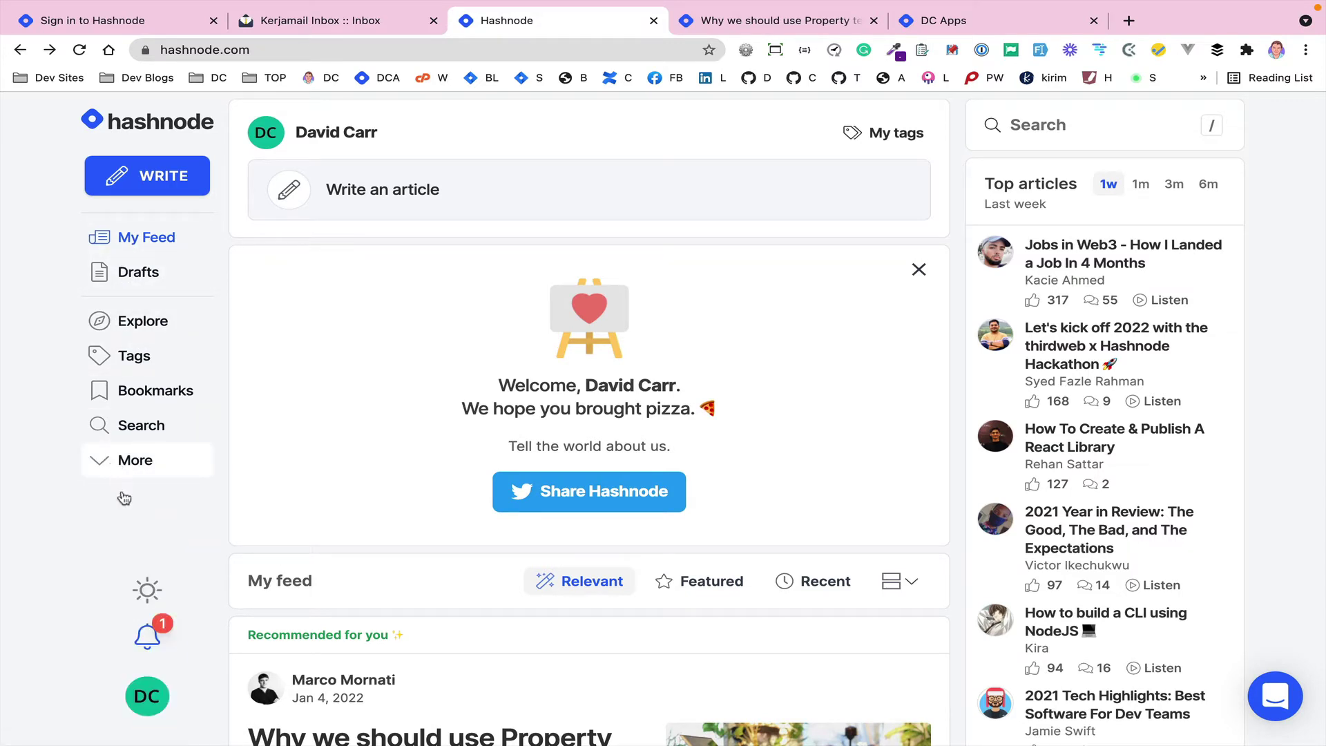
left_click(141, 692)
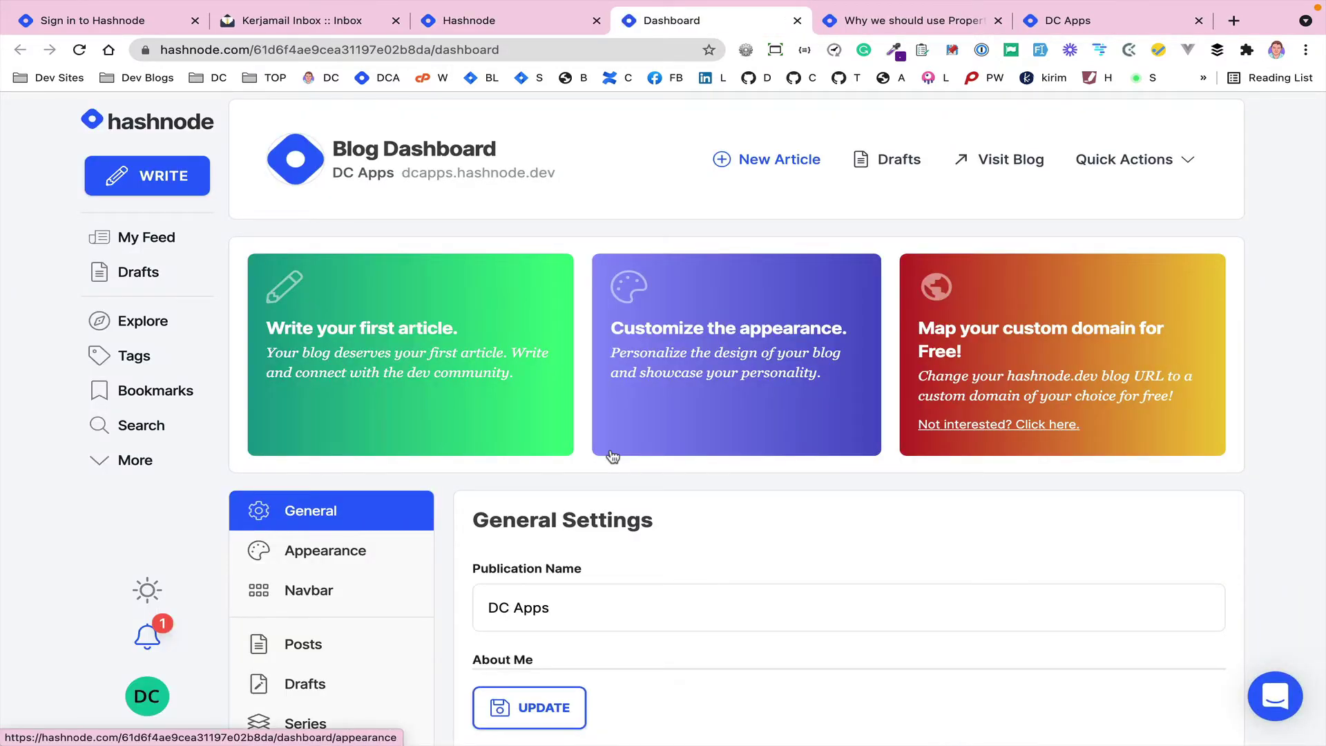
scroll(612, 457, "down", 5)
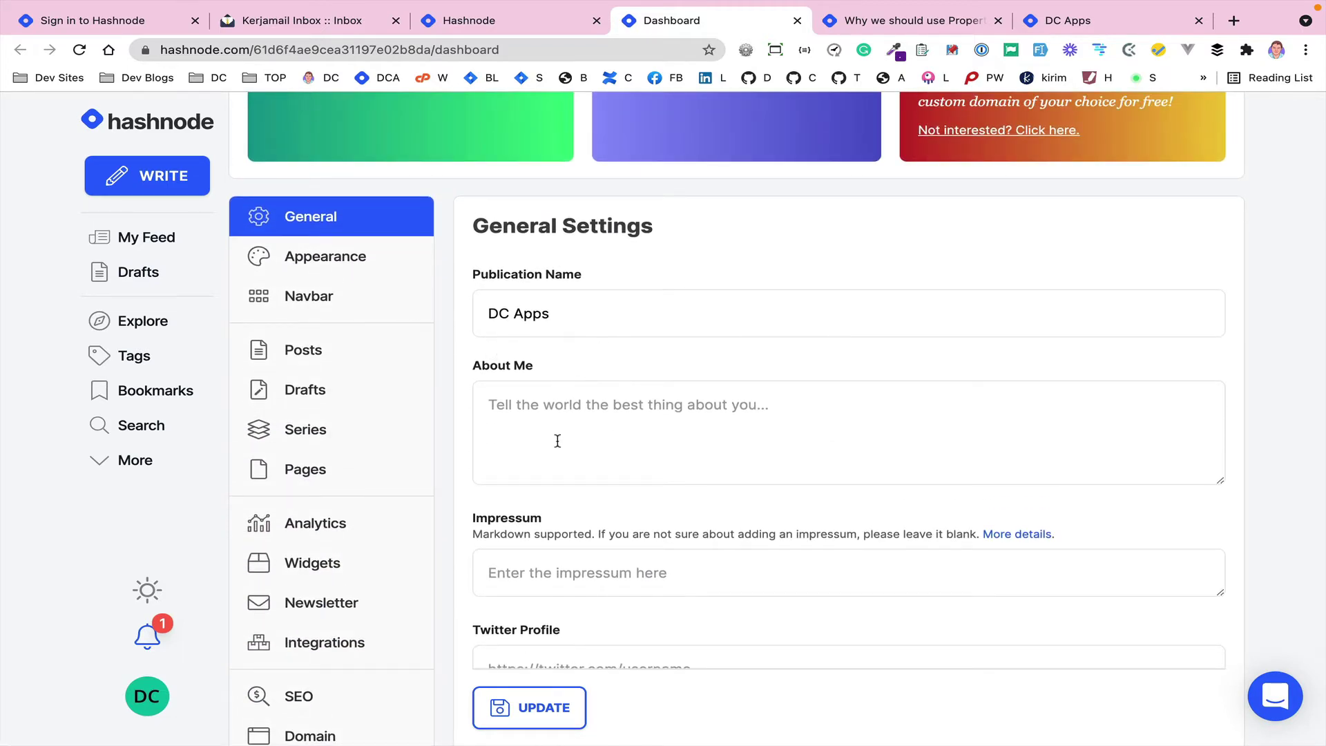
scroll(558, 440, "down", 6)
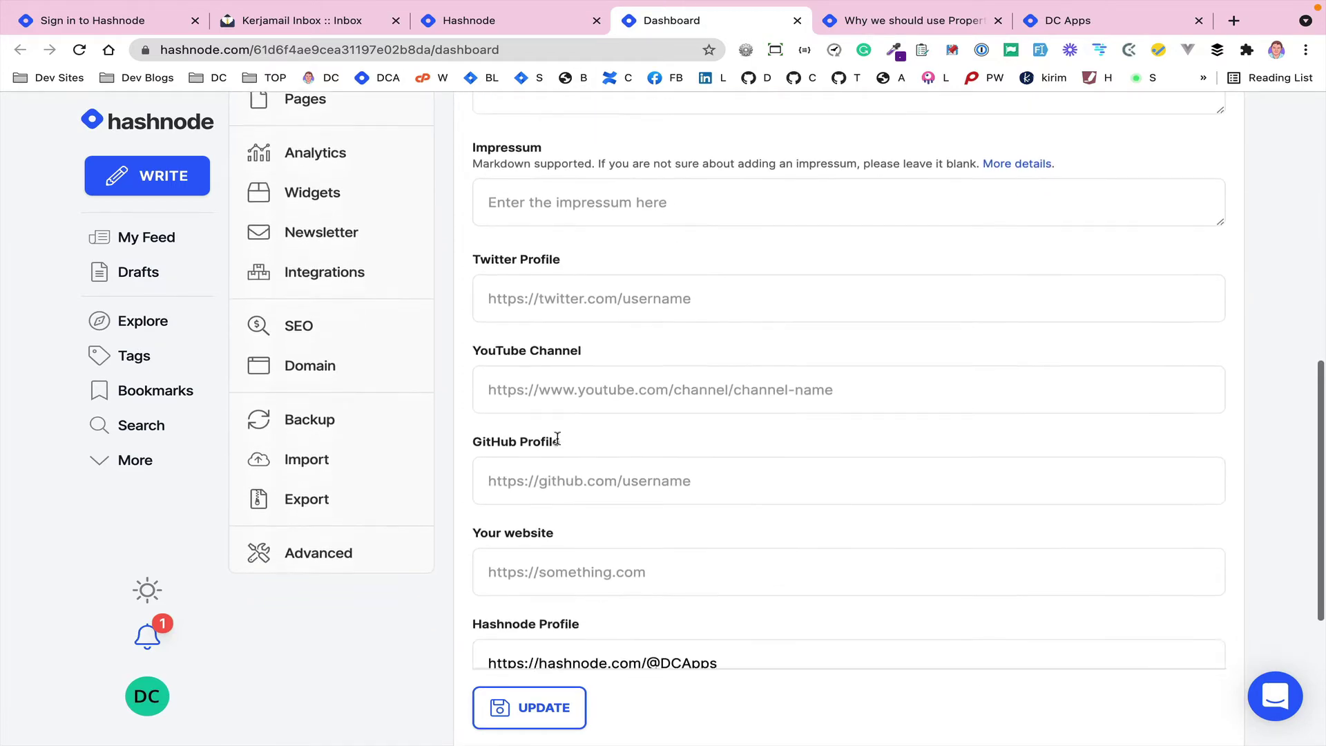
scroll(557, 438, "down", 4)
scroll(471, 441, "up", 2)
scroll(472, 440, "up", 10)
- Review the Appearance settings: #6200ea header colour, logo, favicon and homepage layout options
left_click(302, 304)
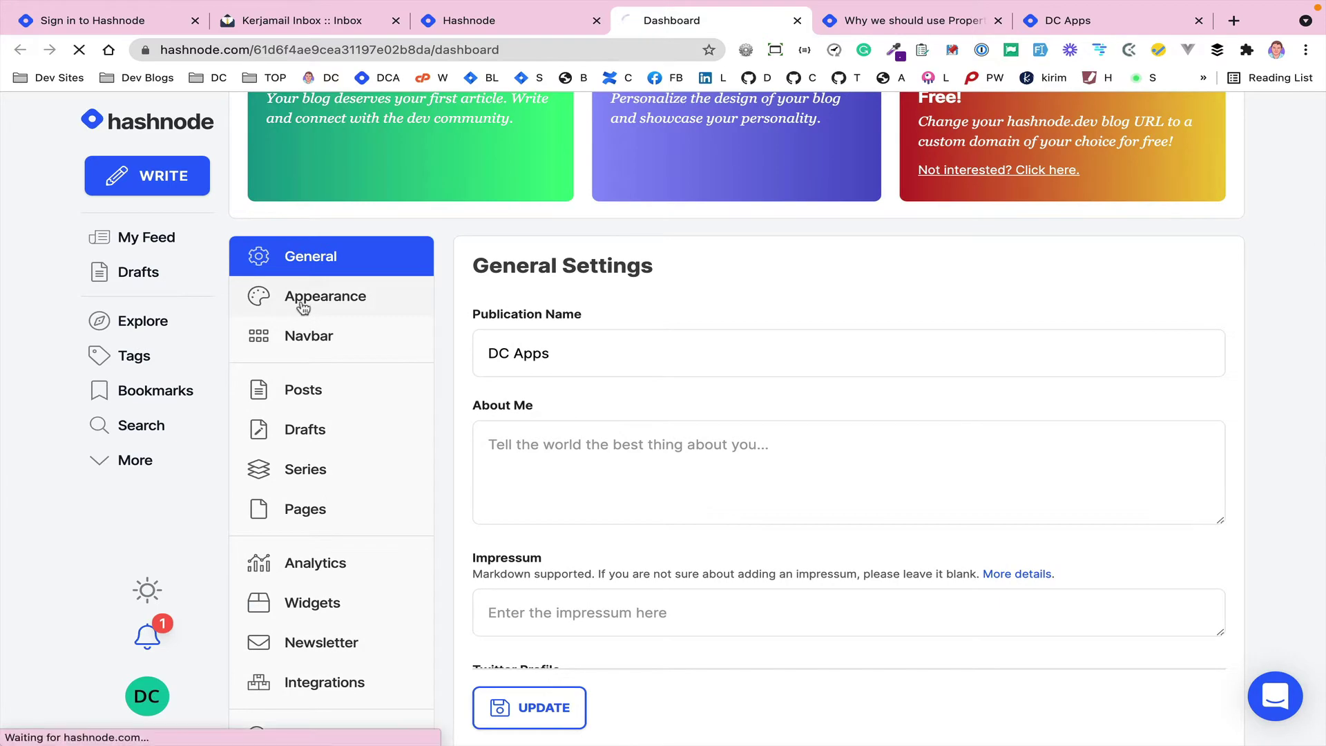
scroll(452, 459, "down", 1)
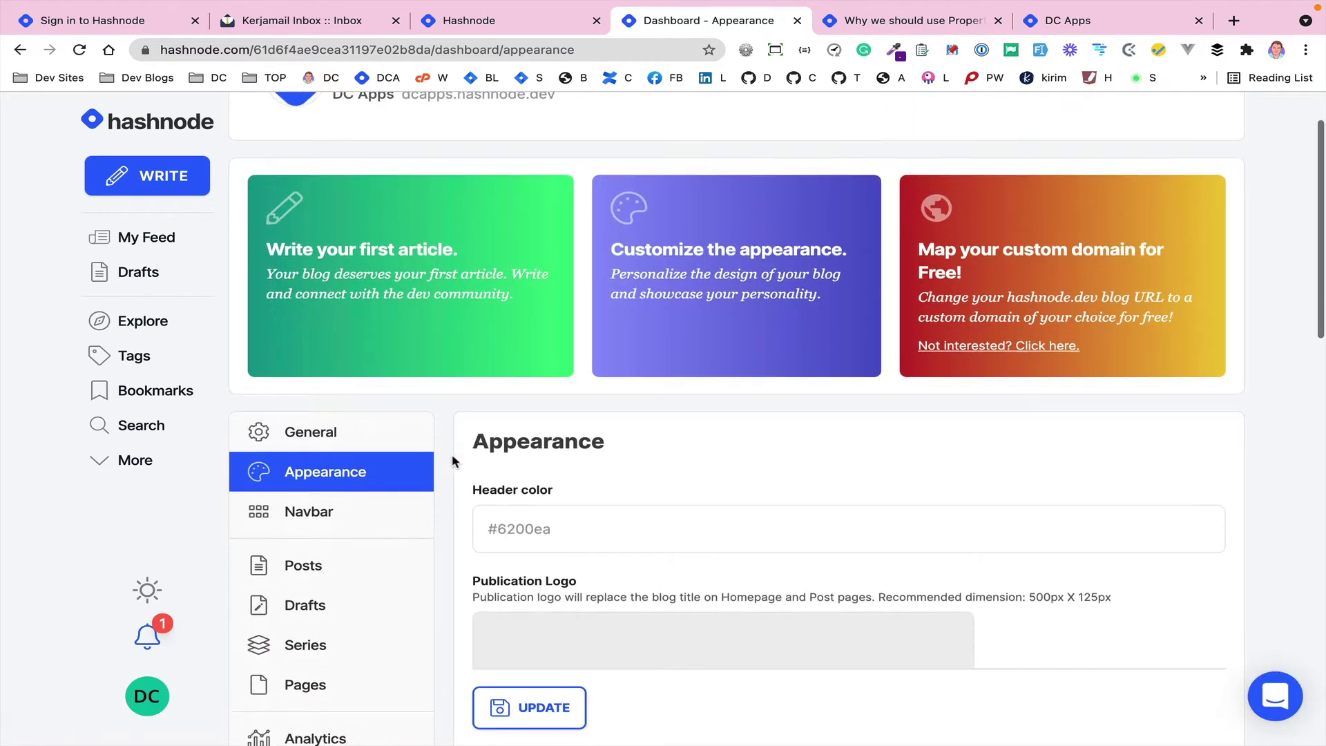
scroll(452, 459, "down", 3)
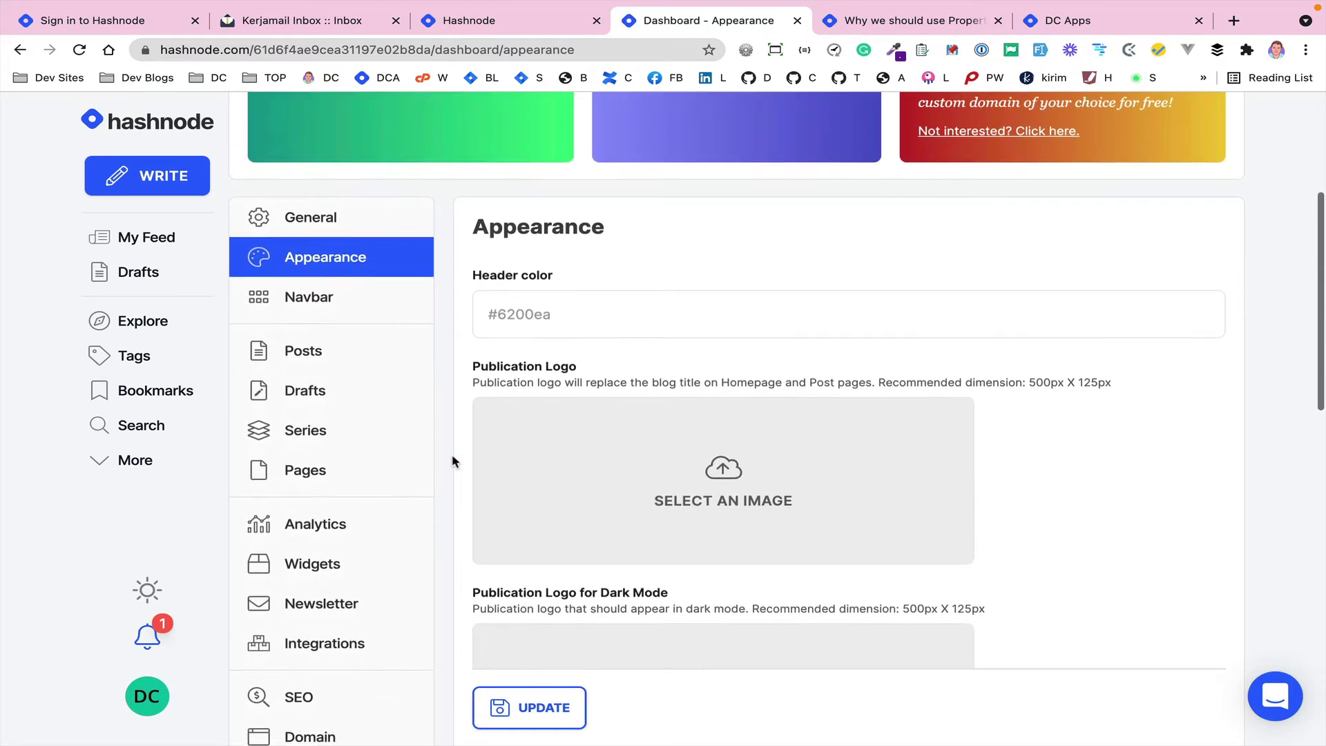
scroll(452, 382, "down", 6)
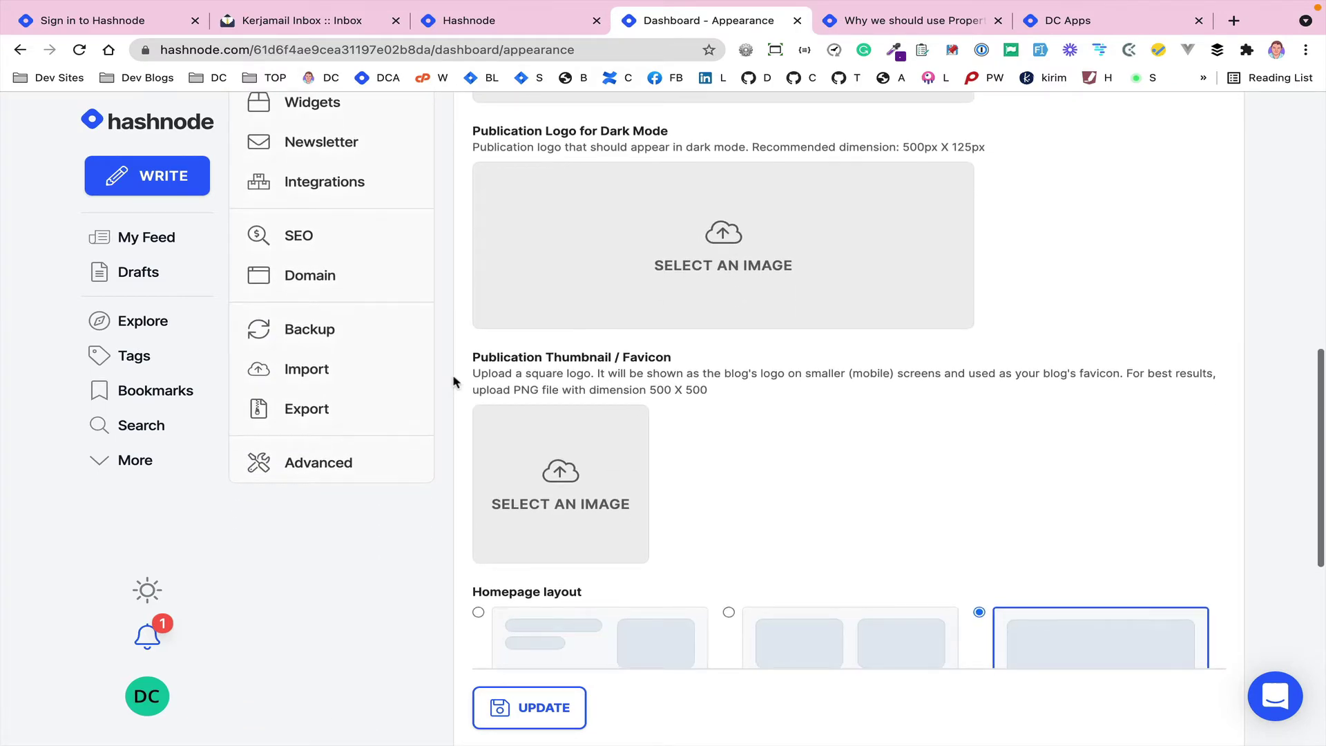
scroll(453, 382, "up", 9)
scroll(452, 382, "up", 3)
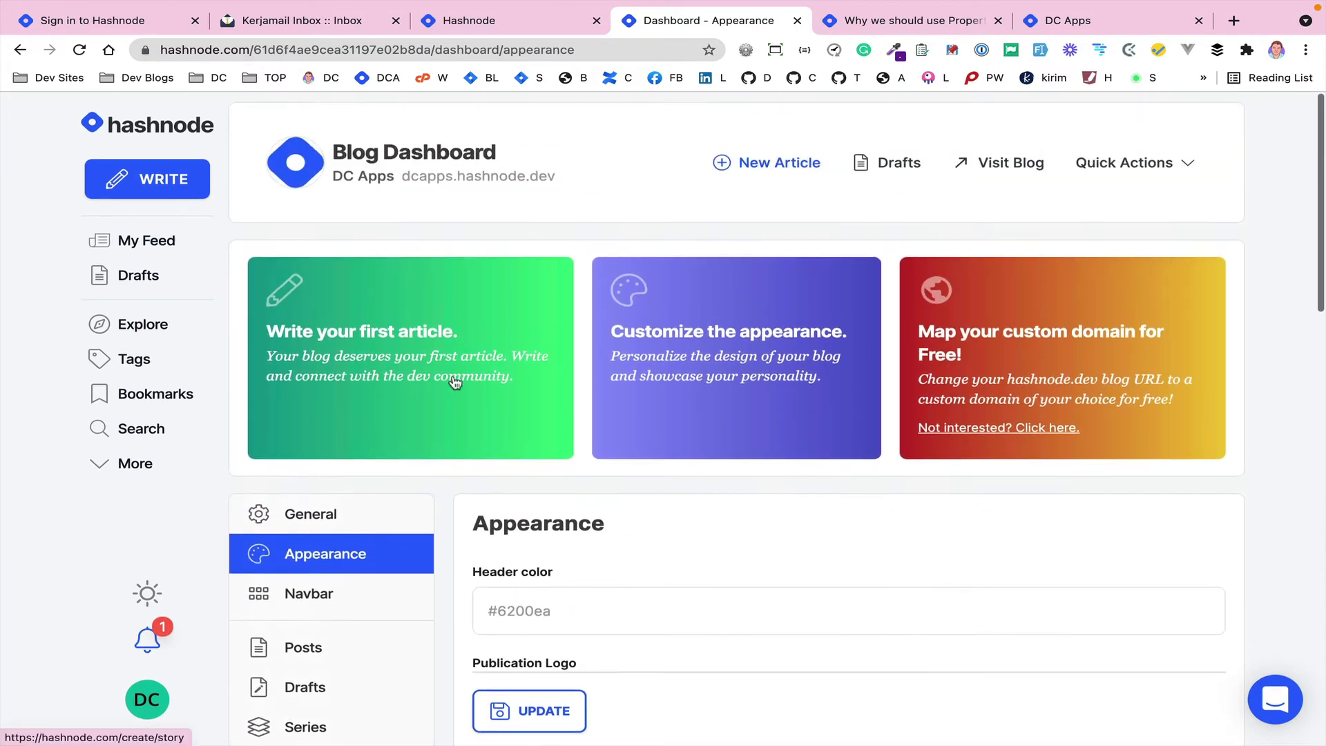
- View the live DC Apps blog showing no stories, then start a new article from the dashboard
left_click(998, 160)
left_click(751, 20)
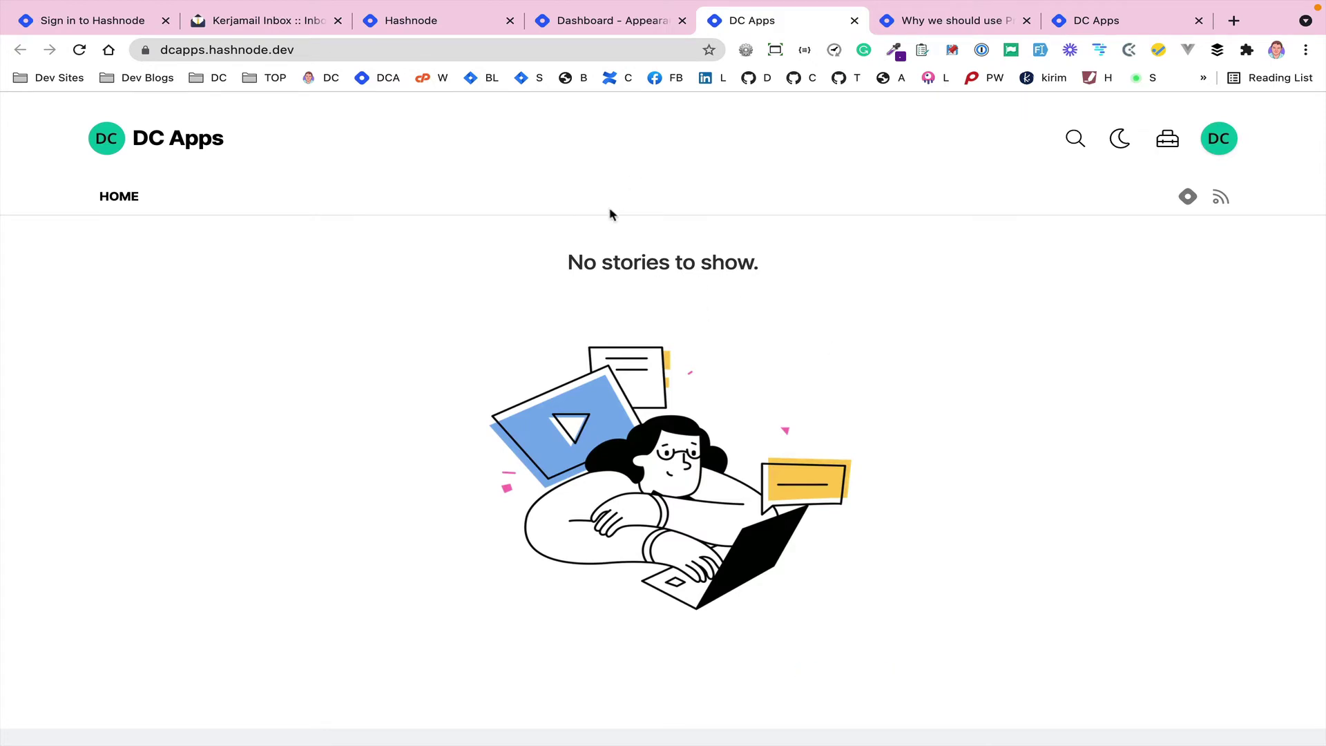
left_click(590, 21)
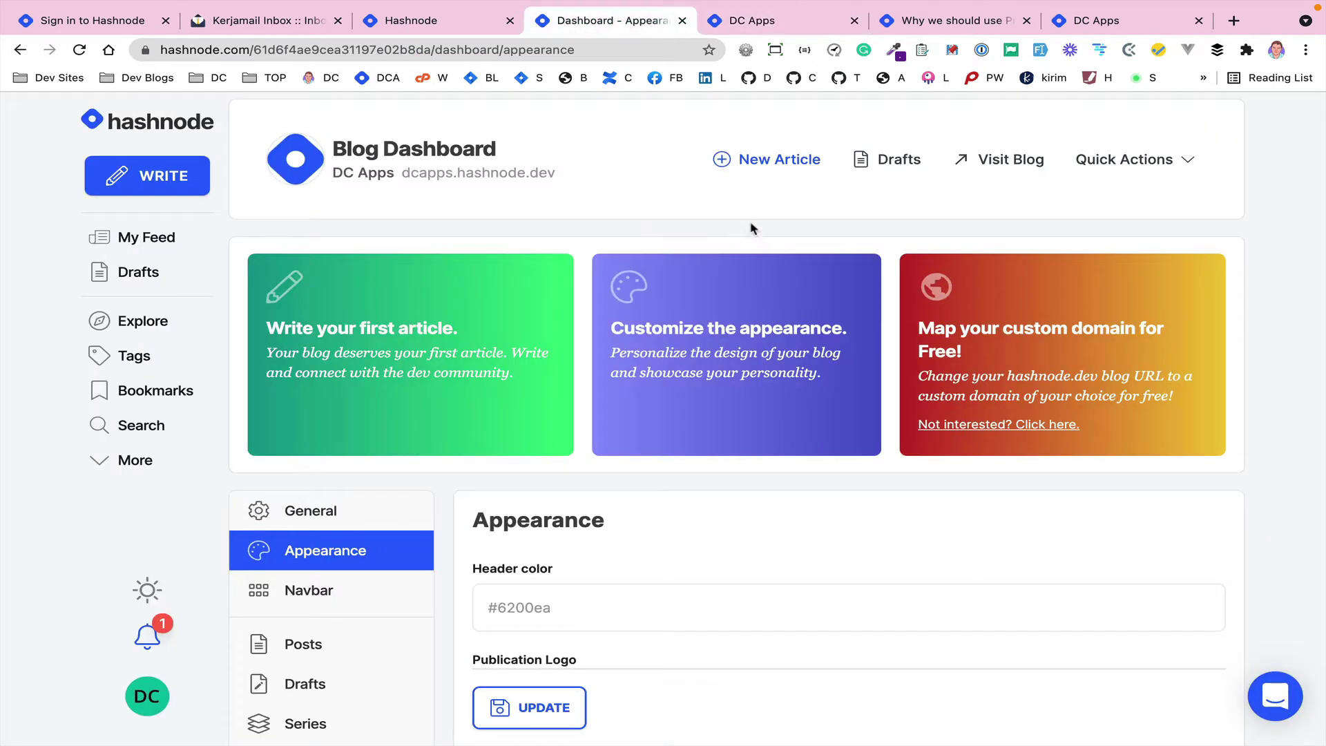
left_click(778, 161)
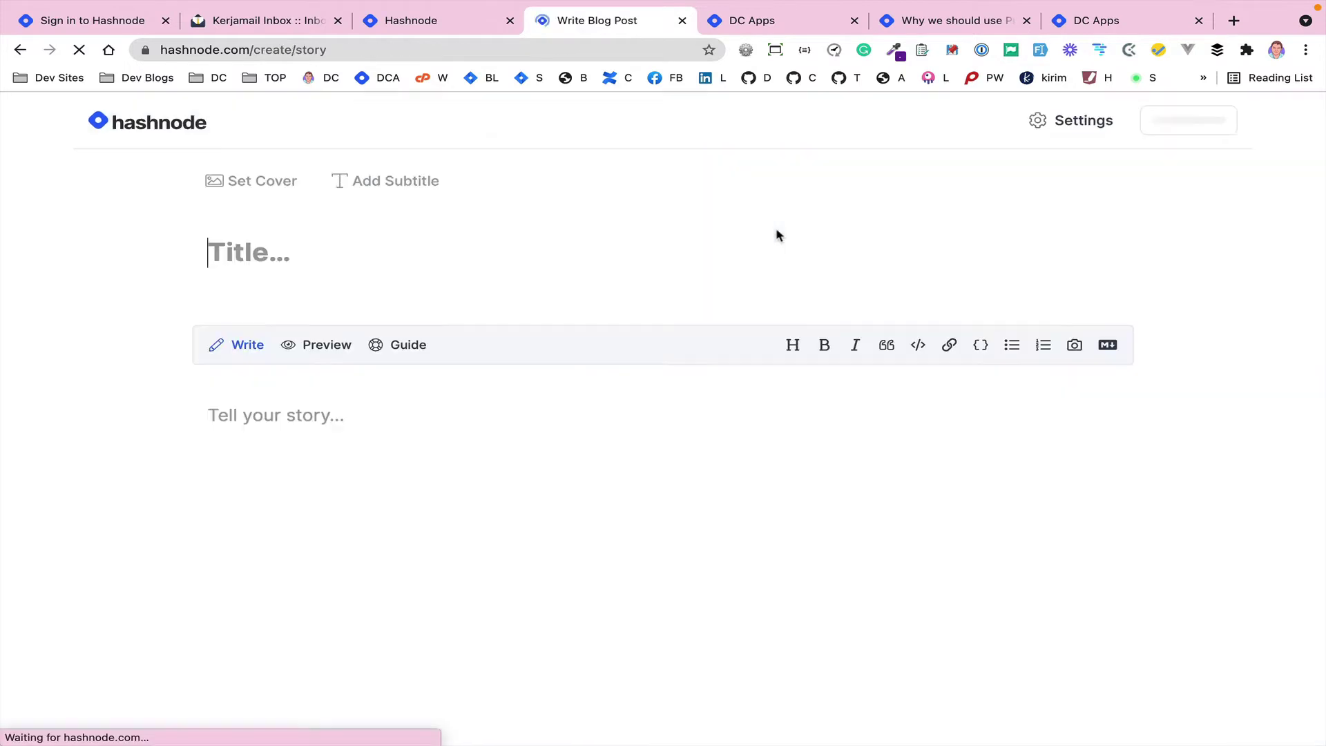
- Title the draft 'A Demo artical' and write the body 'This is a demo..... will be deleted soon.'
type("A Demo ")
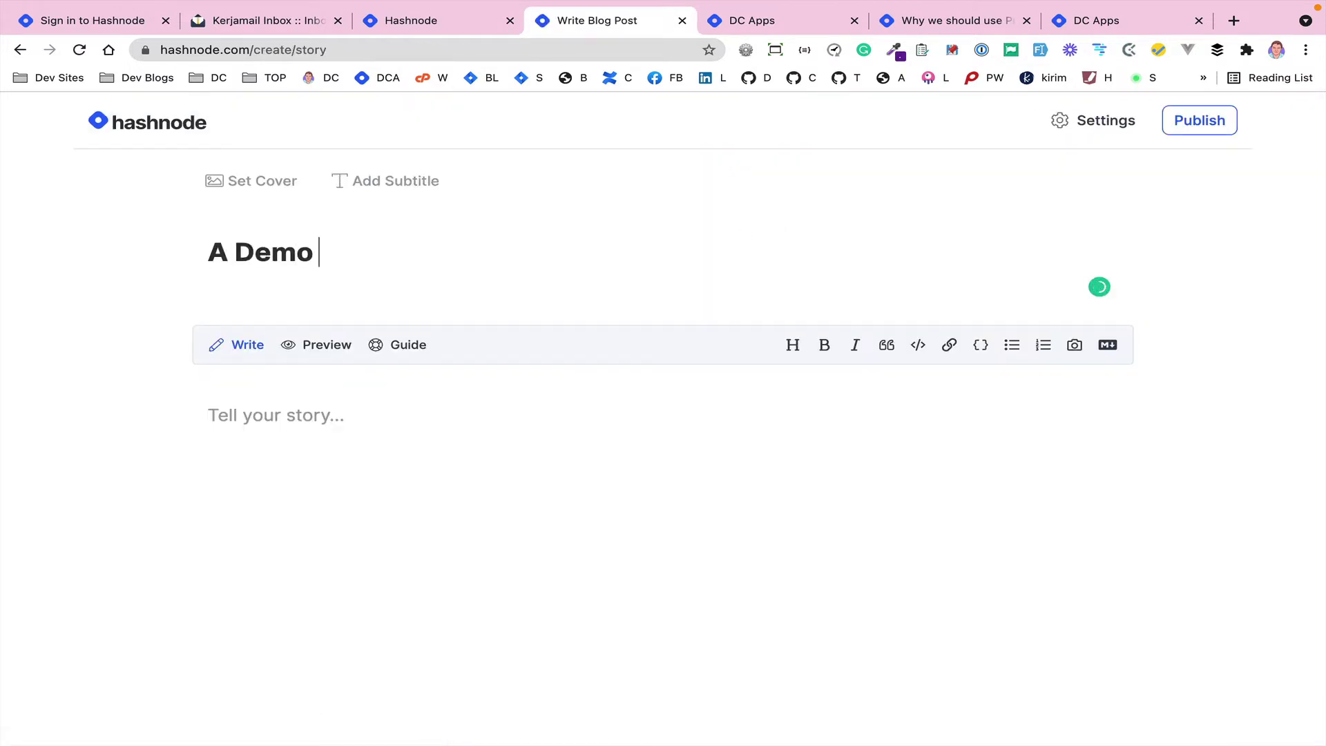
type("artical")
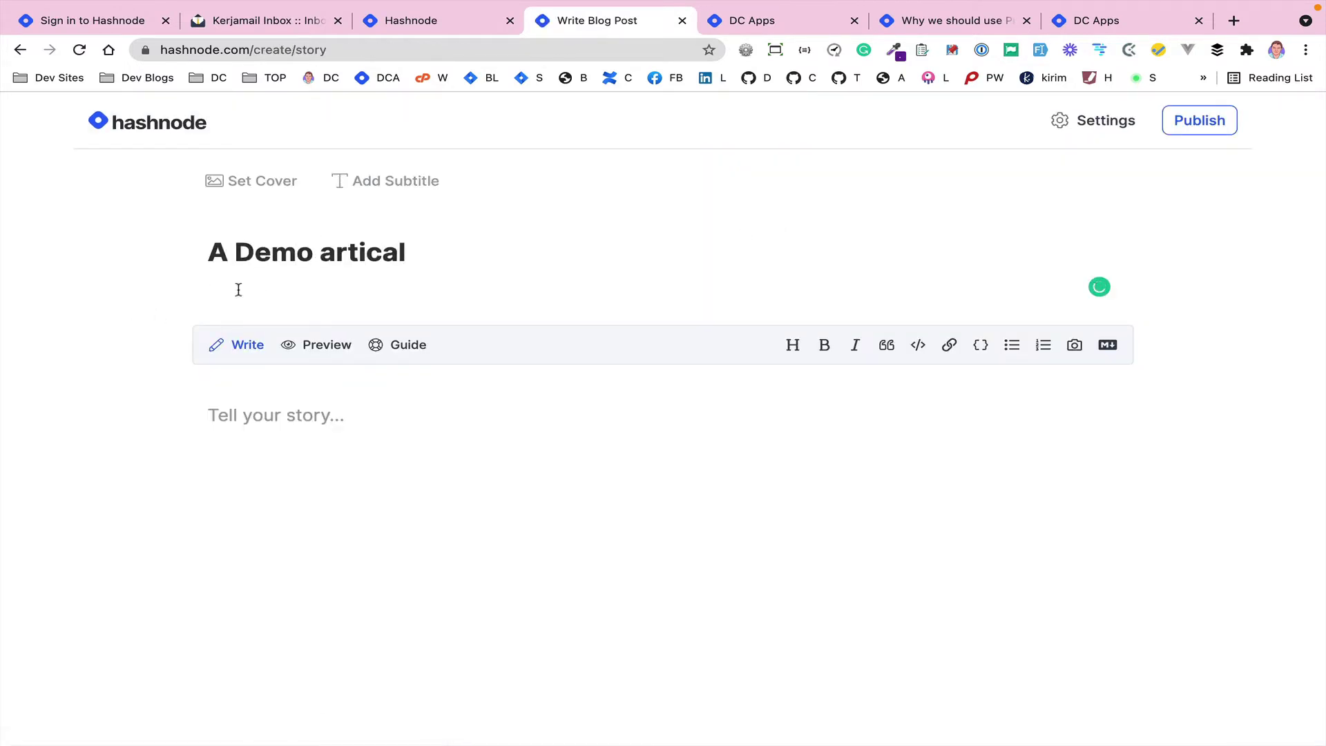
left_click(269, 414)
type("This is")
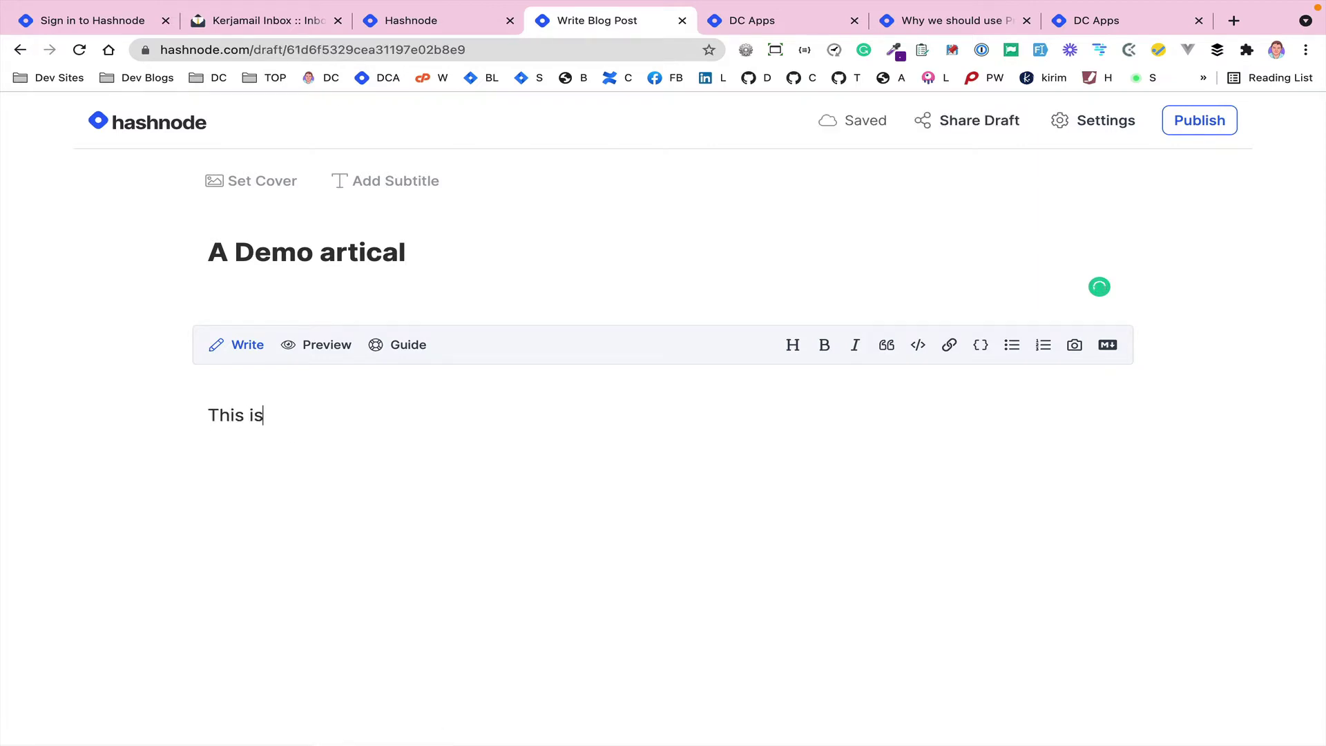
type(" a demo")
type(".....")
type(" mayb")
key("BackSpace")
key("BackSpace")
key("BackSpace")
type("will be deleted soon.")
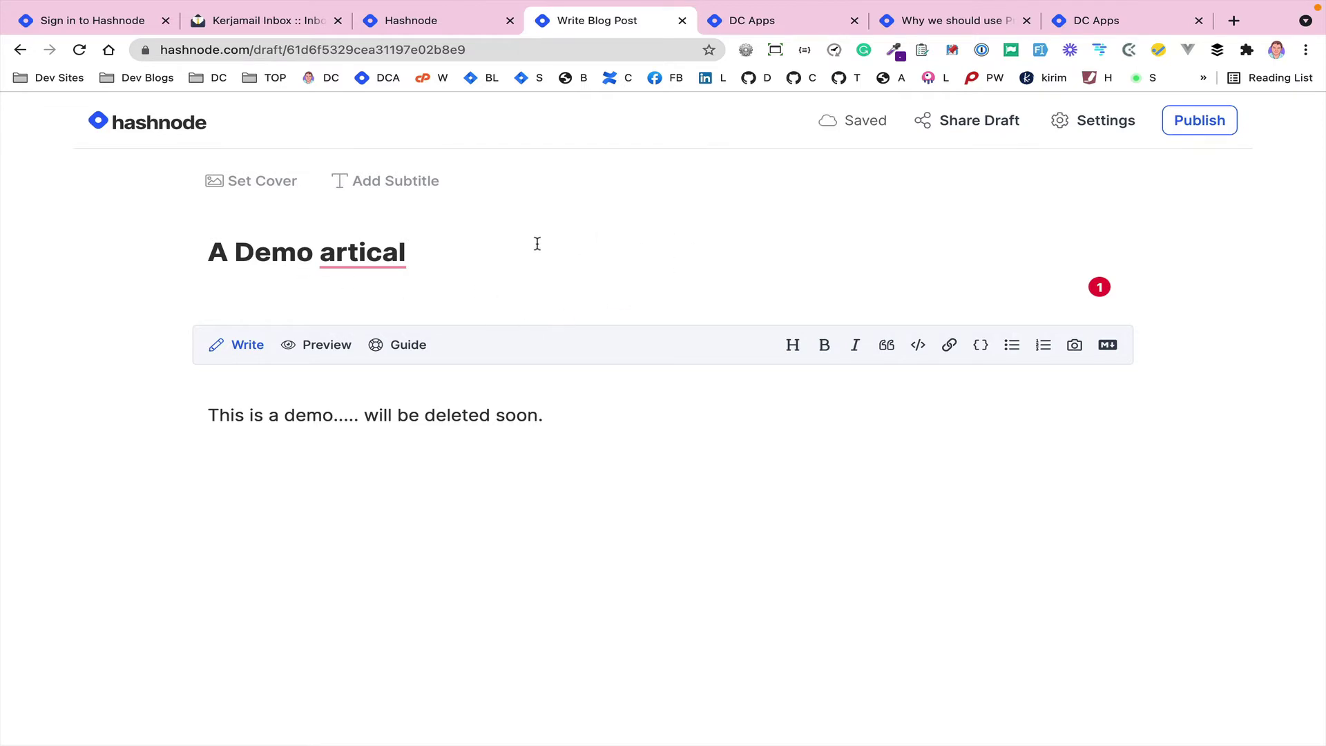
- Search Unsplash for 'saas' and set airfocus's sticky-notes photo as the draft's cover
left_click(242, 182)
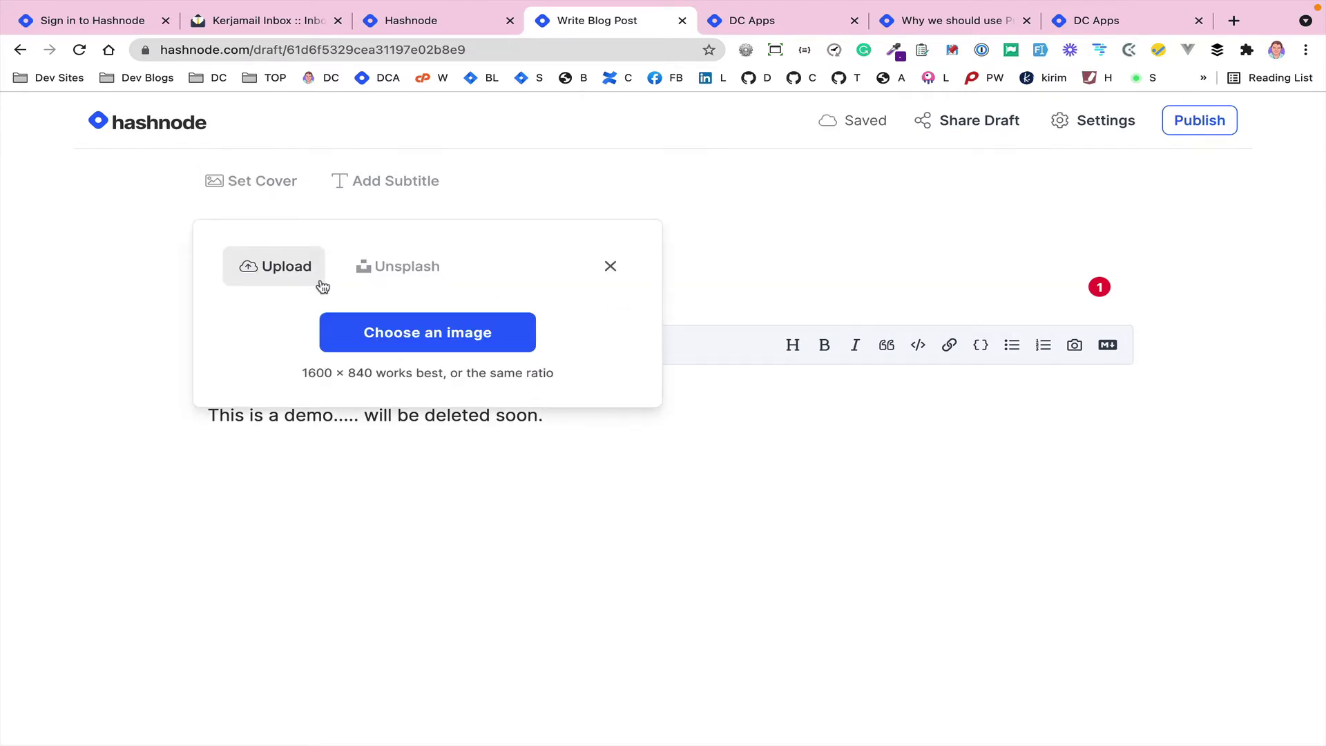
left_click(381, 271)
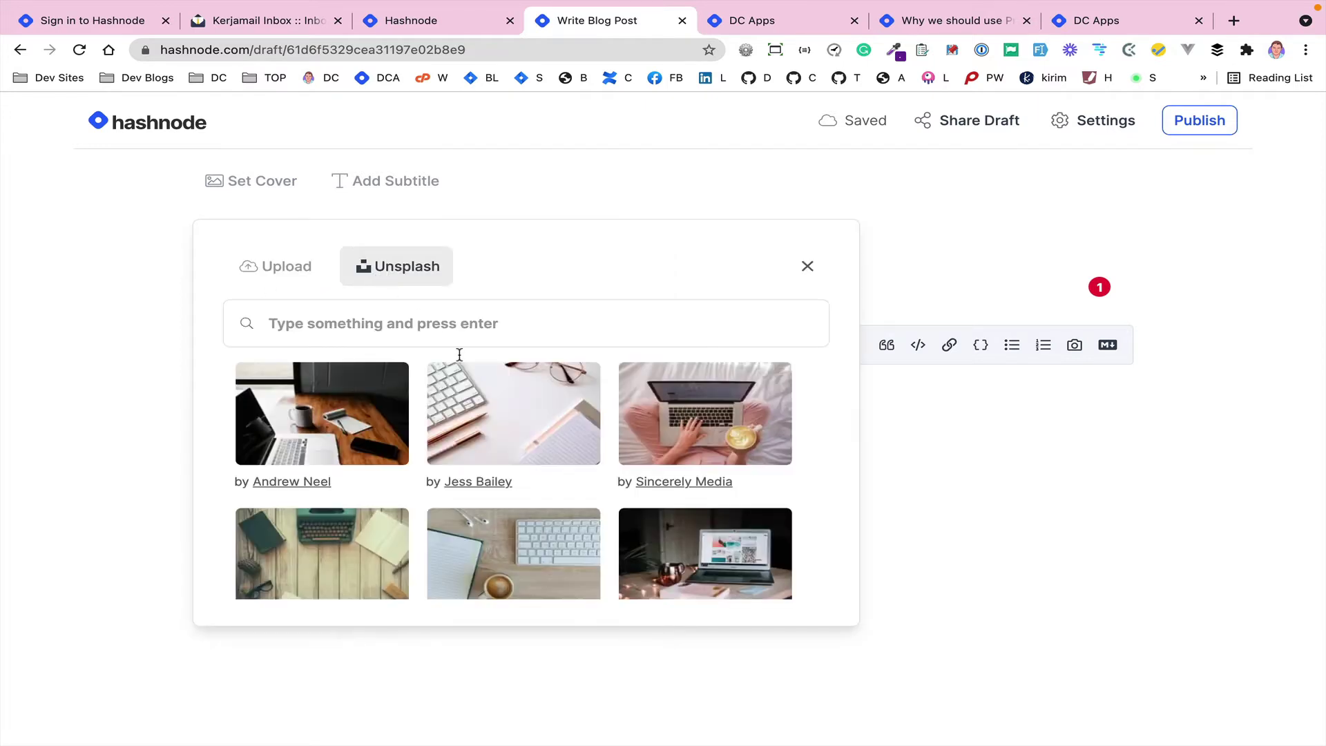
scroll(548, 470, "down", 3)
scroll(548, 473, "down", 2)
scroll(545, 470, "up", 4)
left_click(423, 323)
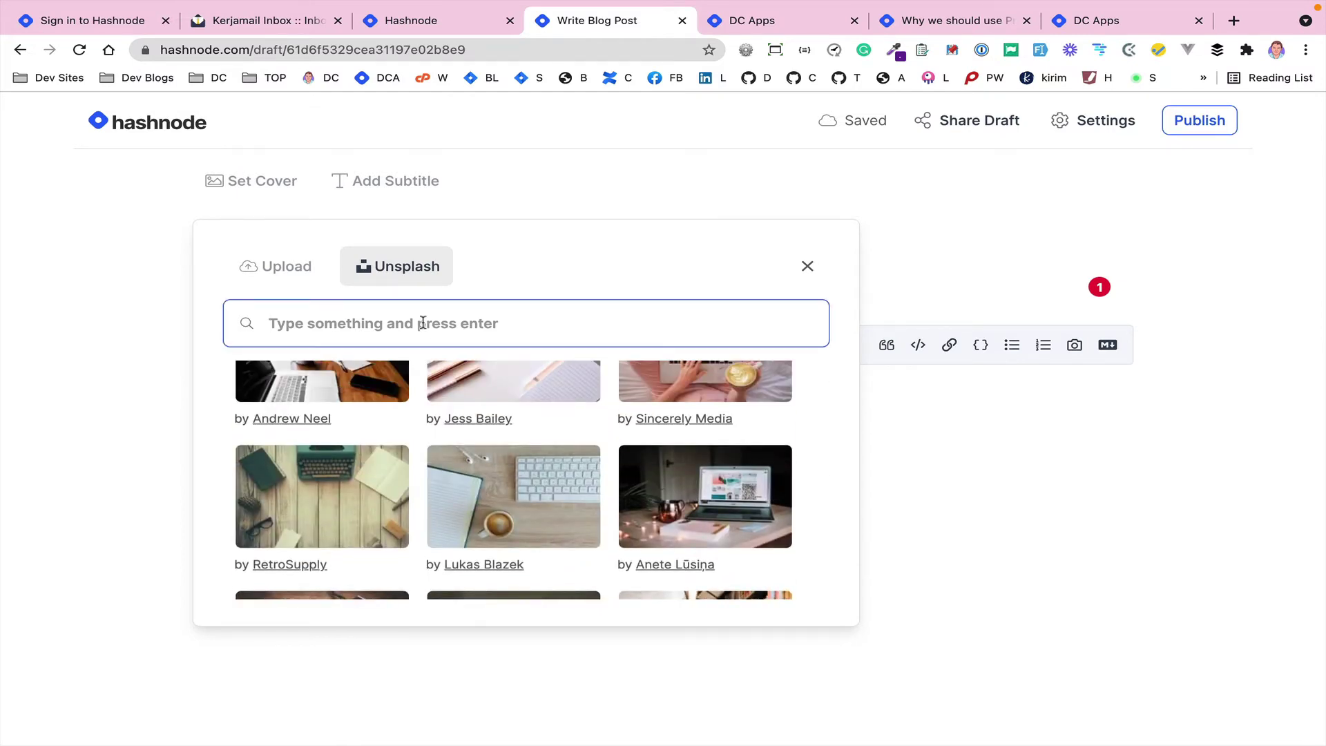
type("saas")
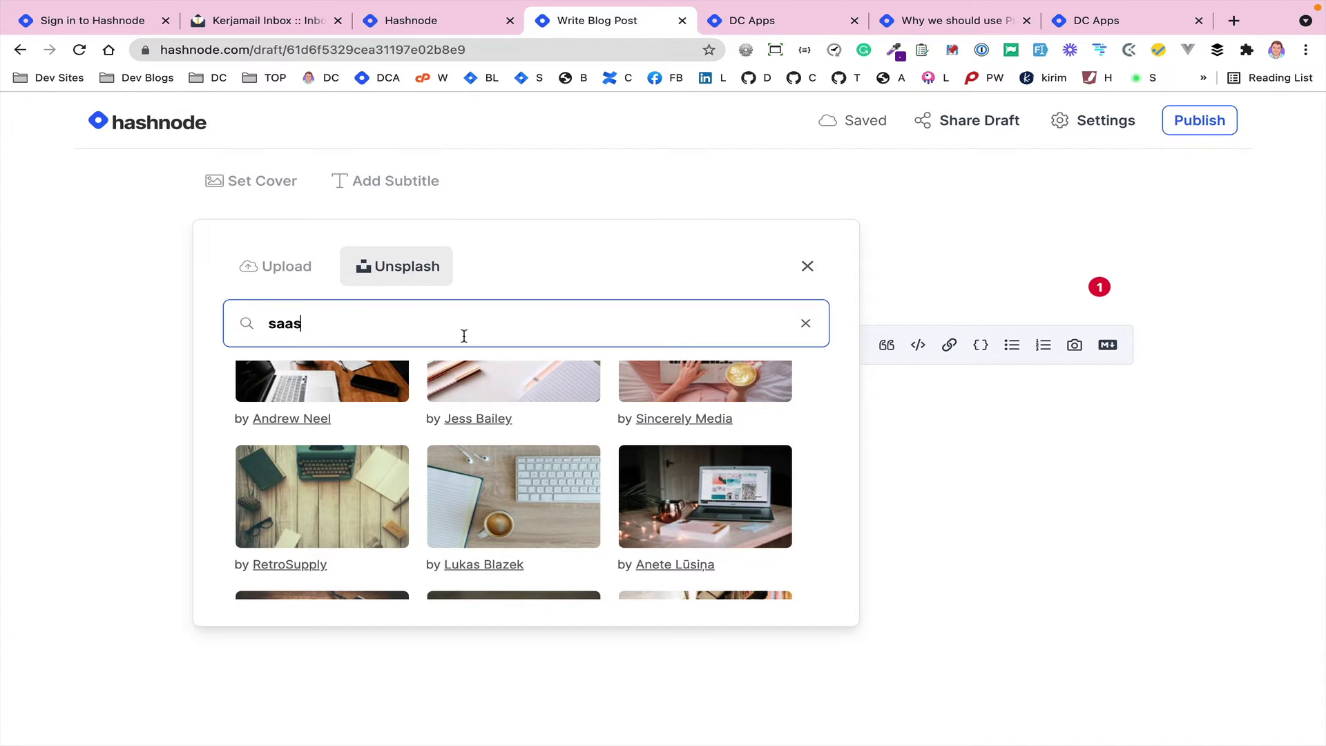
scroll(473, 442, "down", 1)
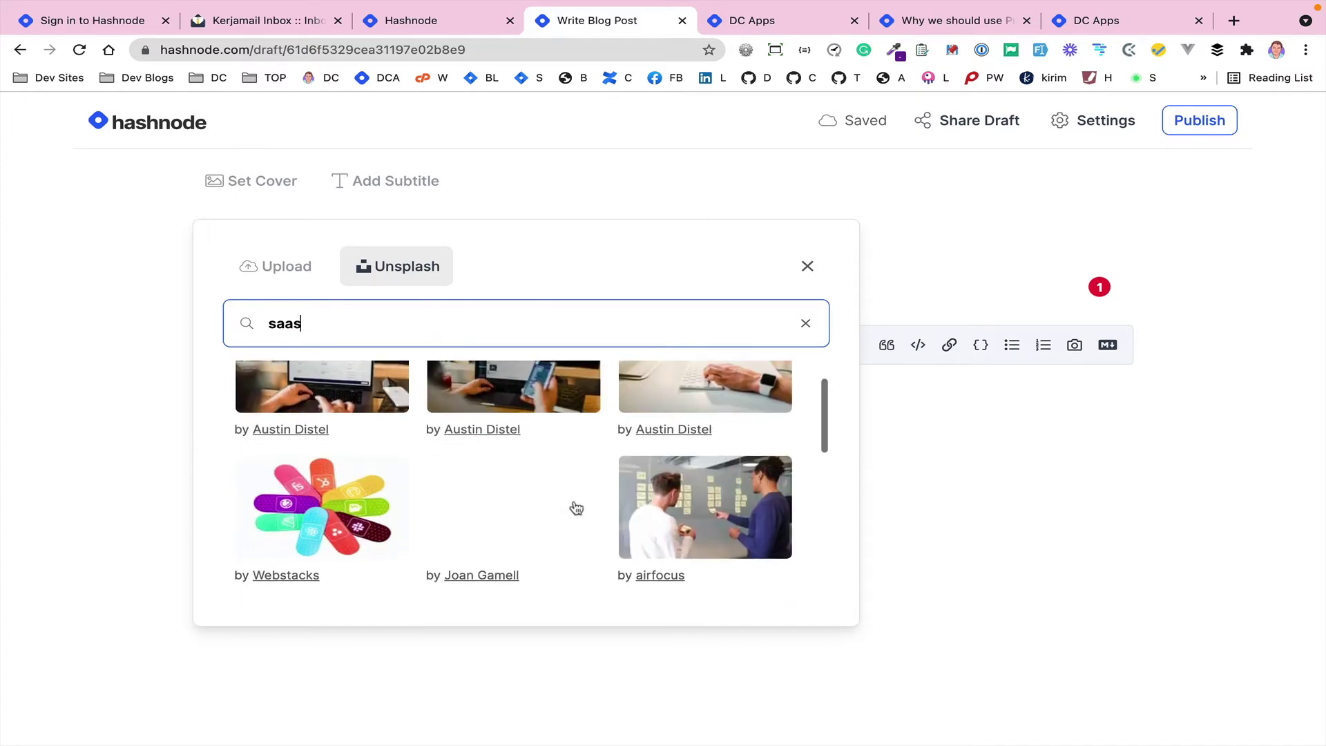
left_click(699, 499)
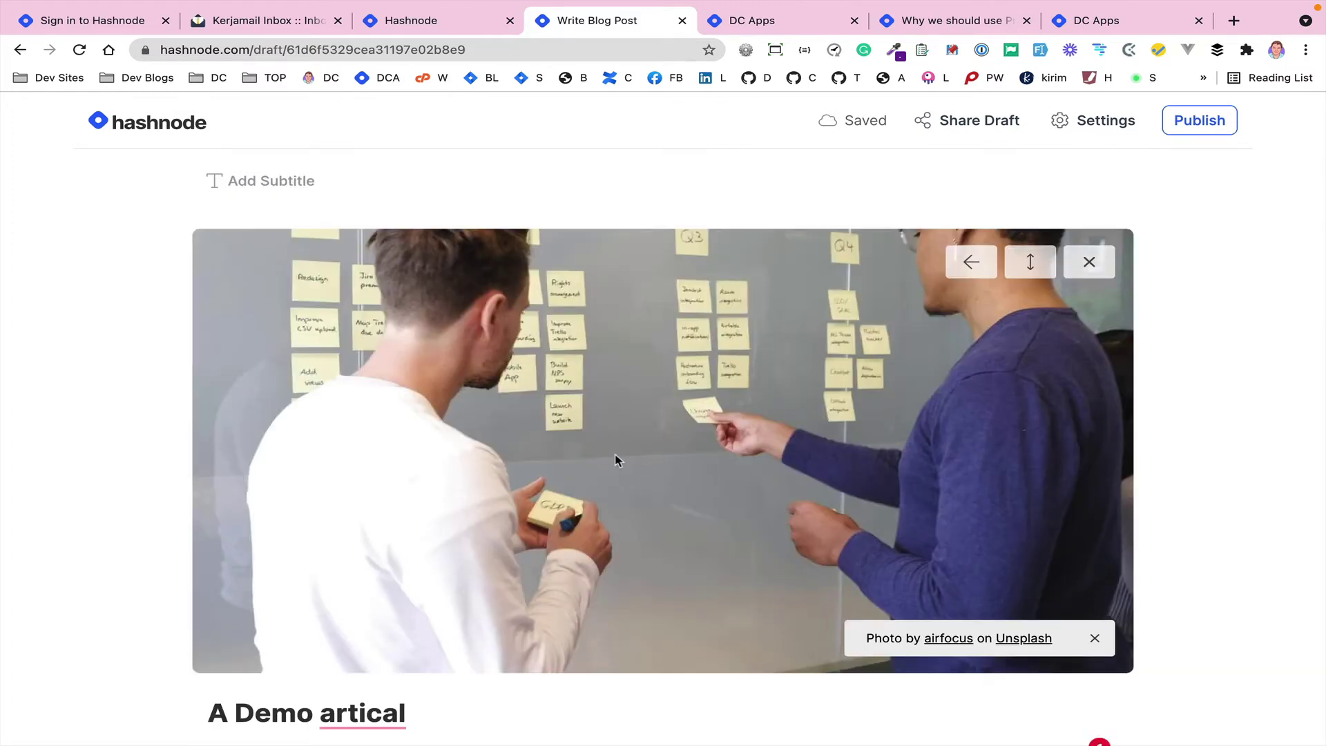
scroll(616, 459, "down", 5)
scroll(787, 394, "up", 5)
- Reload the live DC Apps blog and open its Drafts list showing 'A Demo artical'
left_click(472, 25)
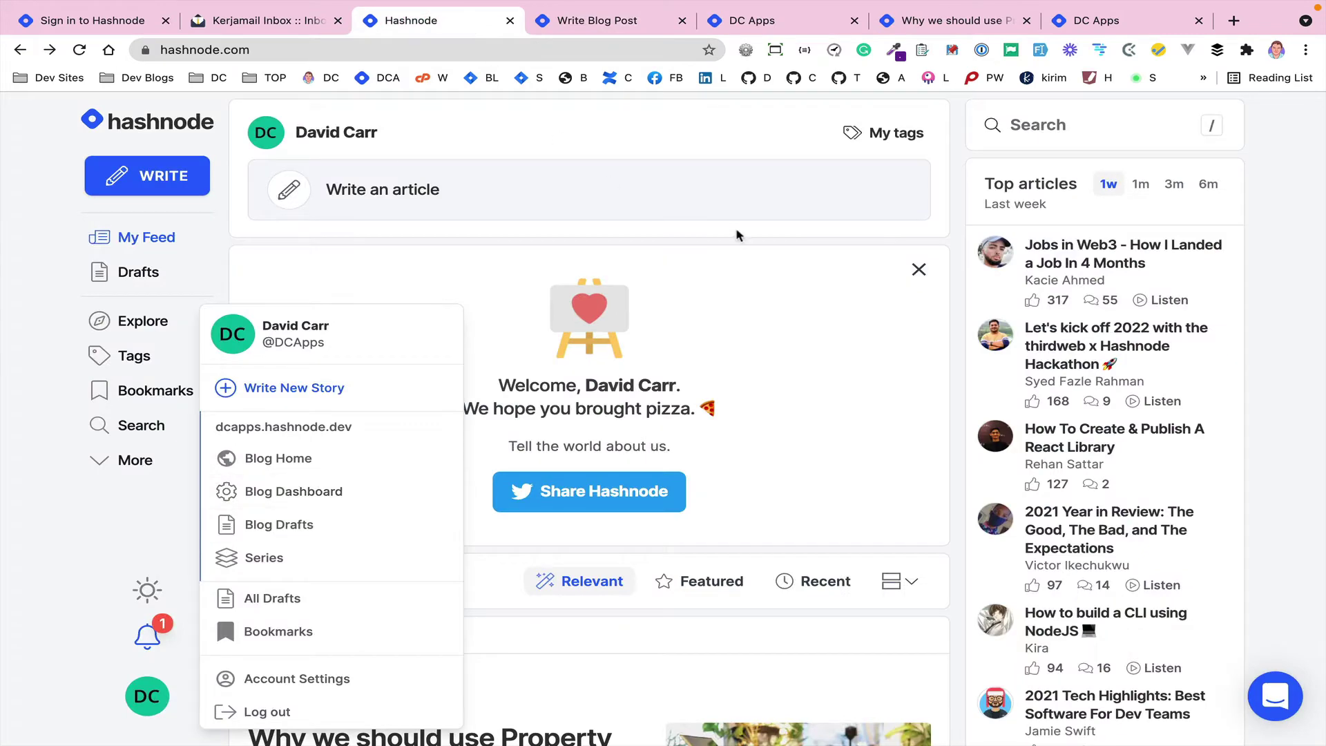
left_click(619, 25)
left_click(758, 20)
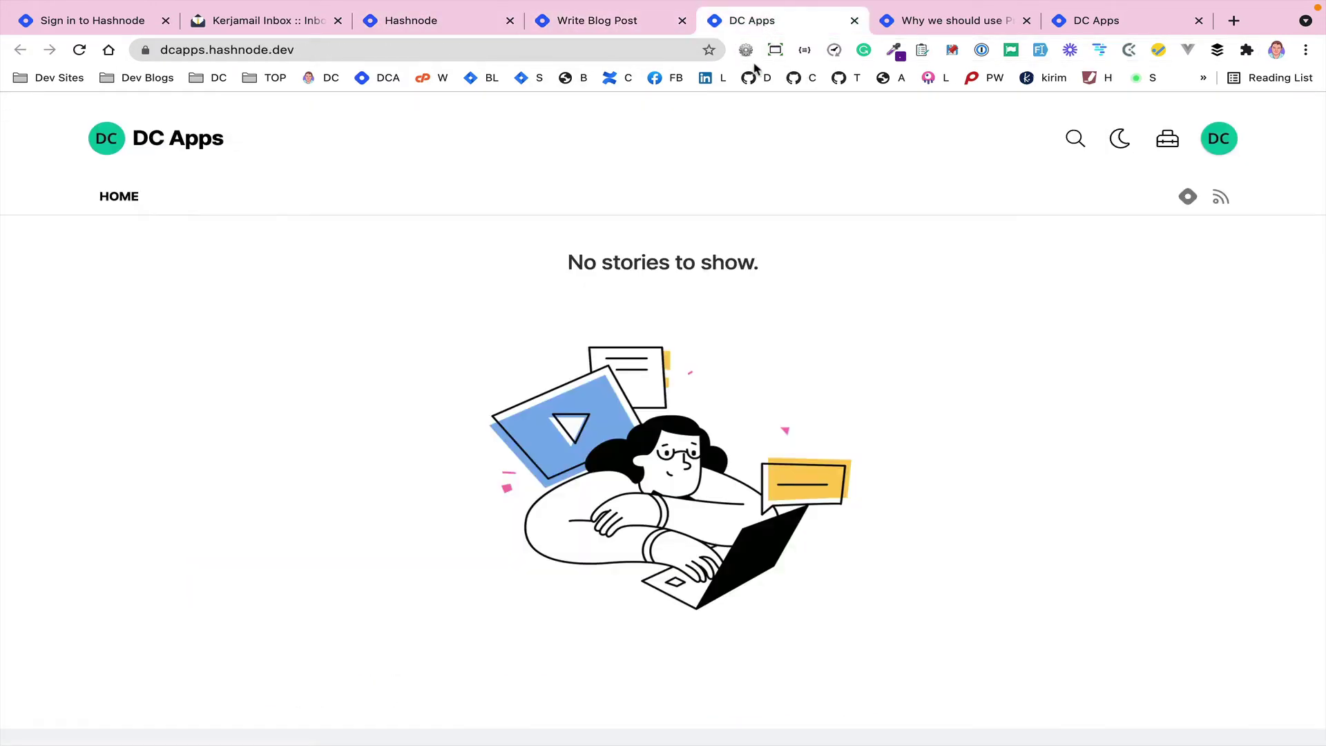
key("super+r")
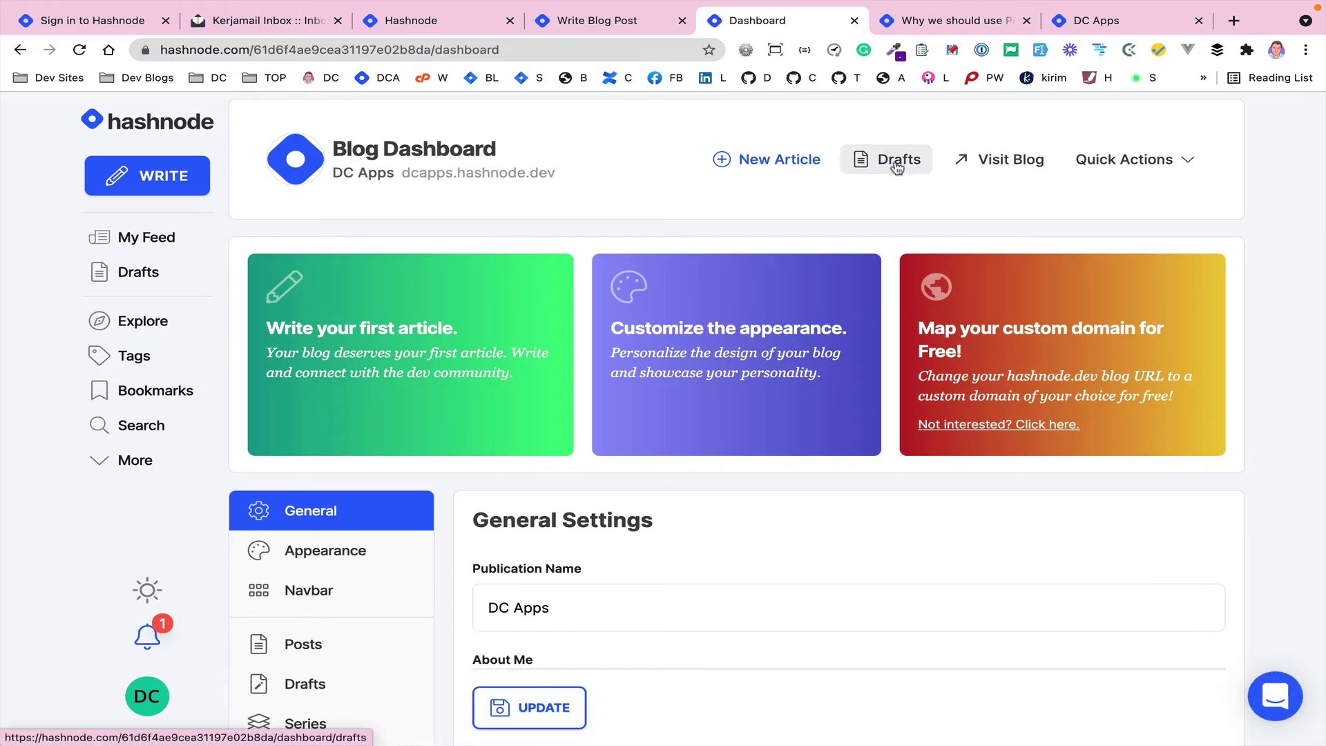
left_click(896, 166)
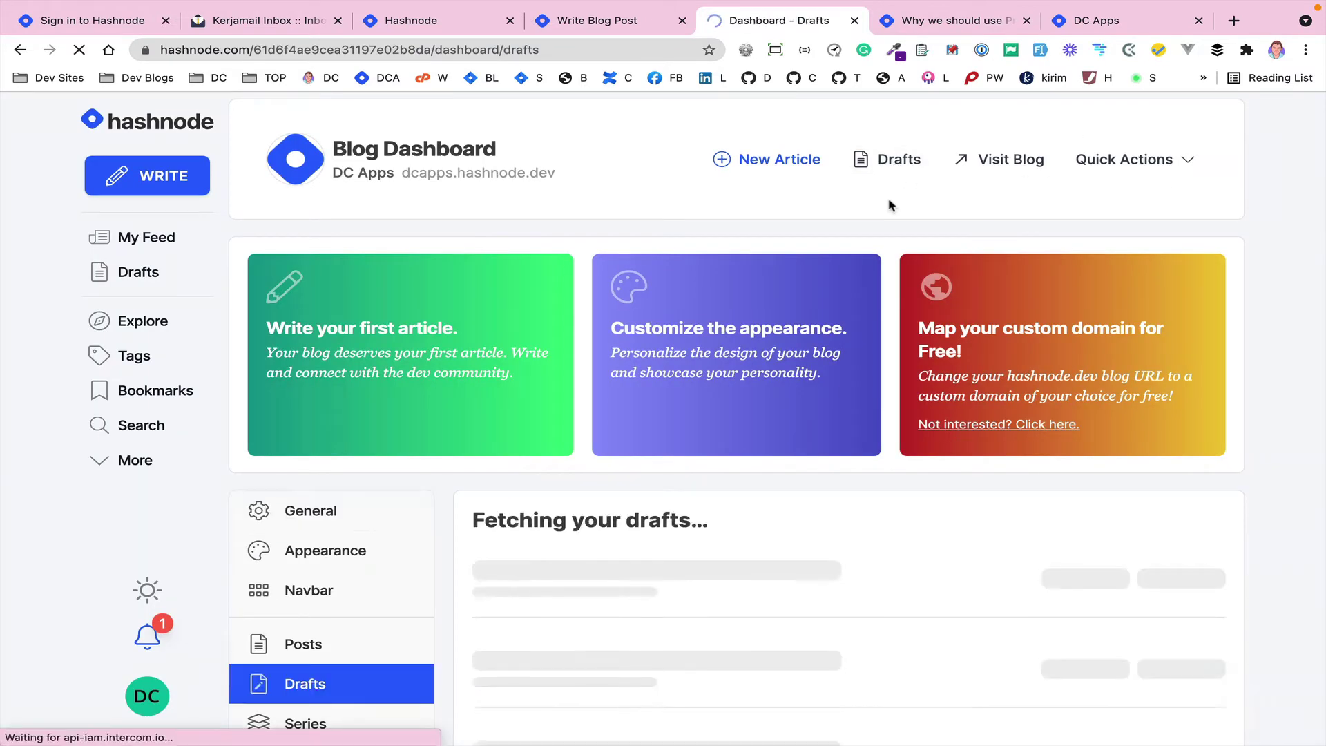
scroll(790, 444, "down", 2)
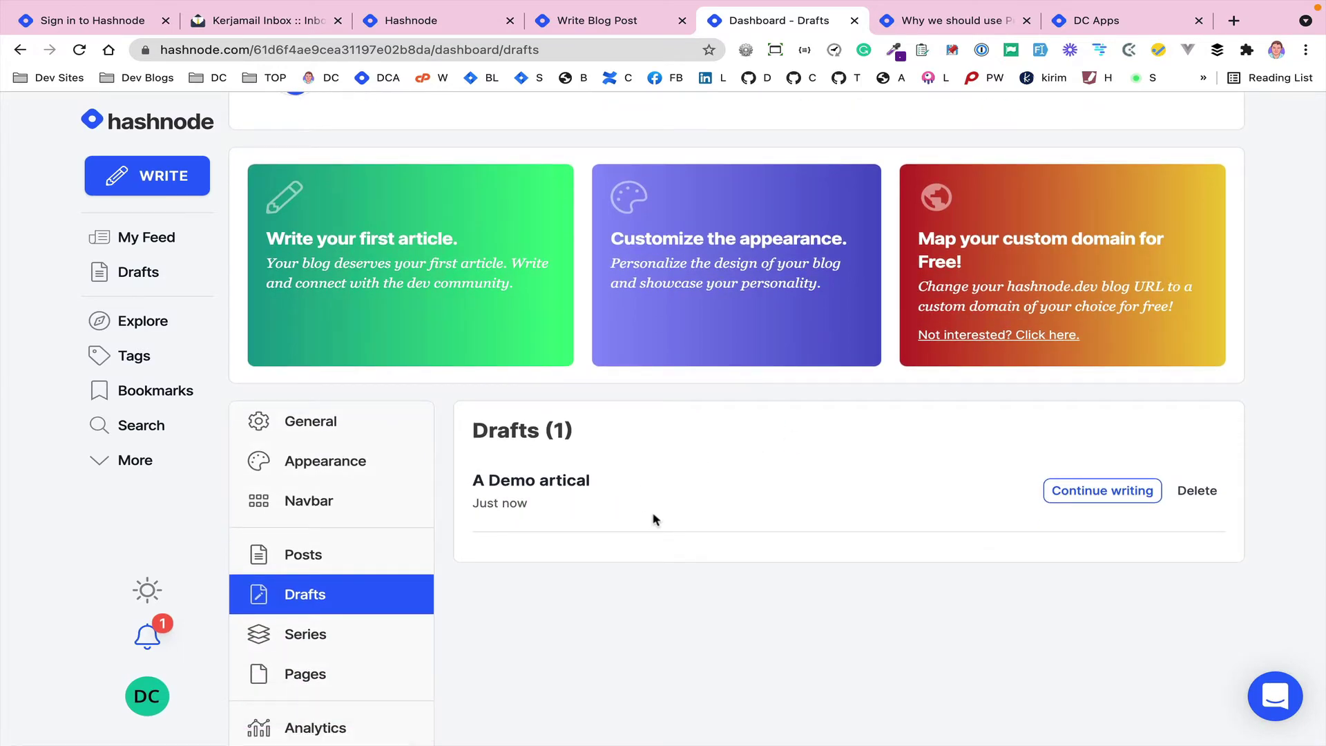
left_click(592, 21)
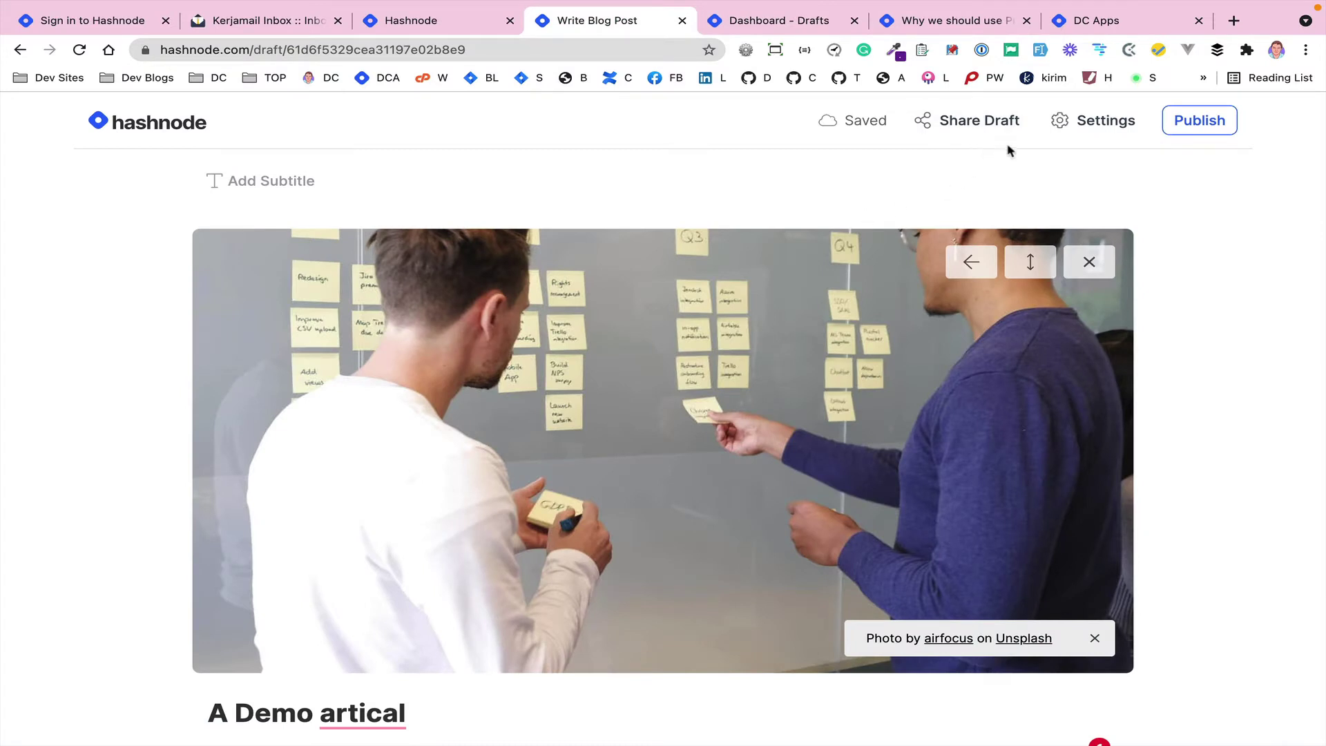
left_click(1098, 127)
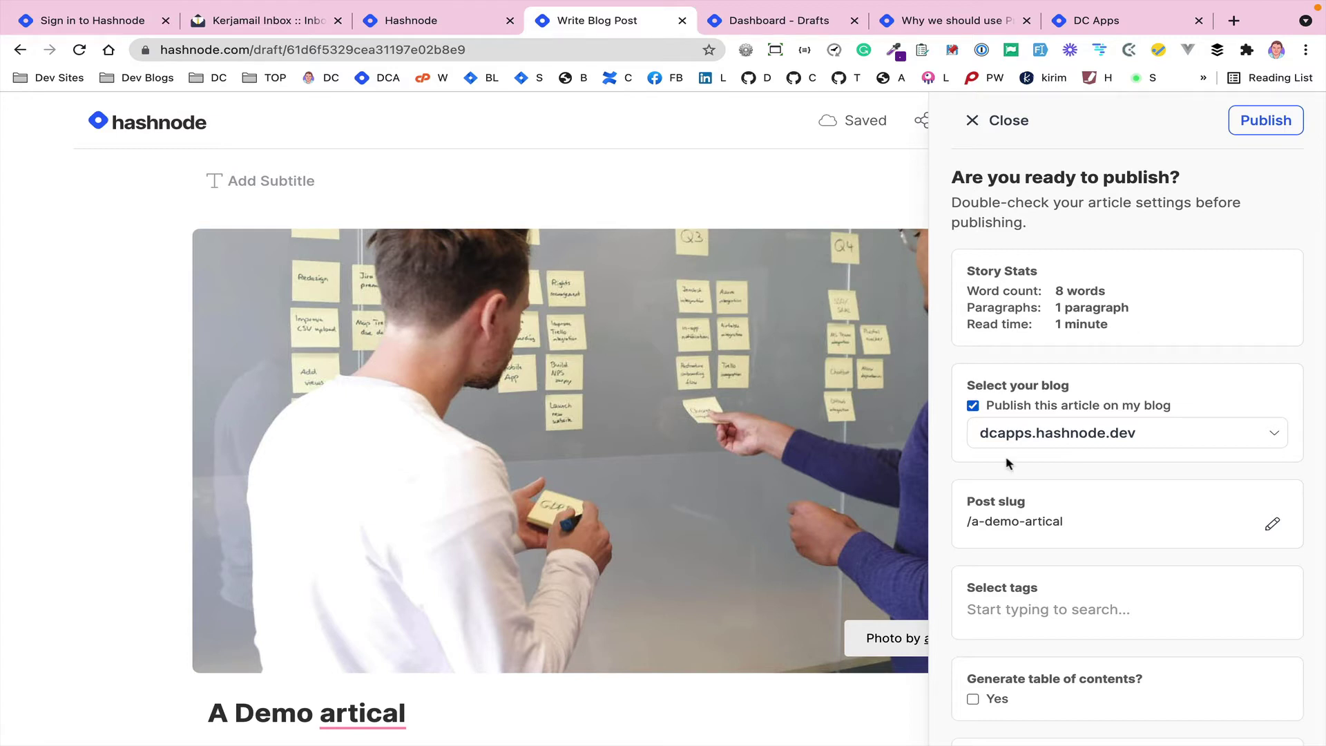
left_click(1162, 441)
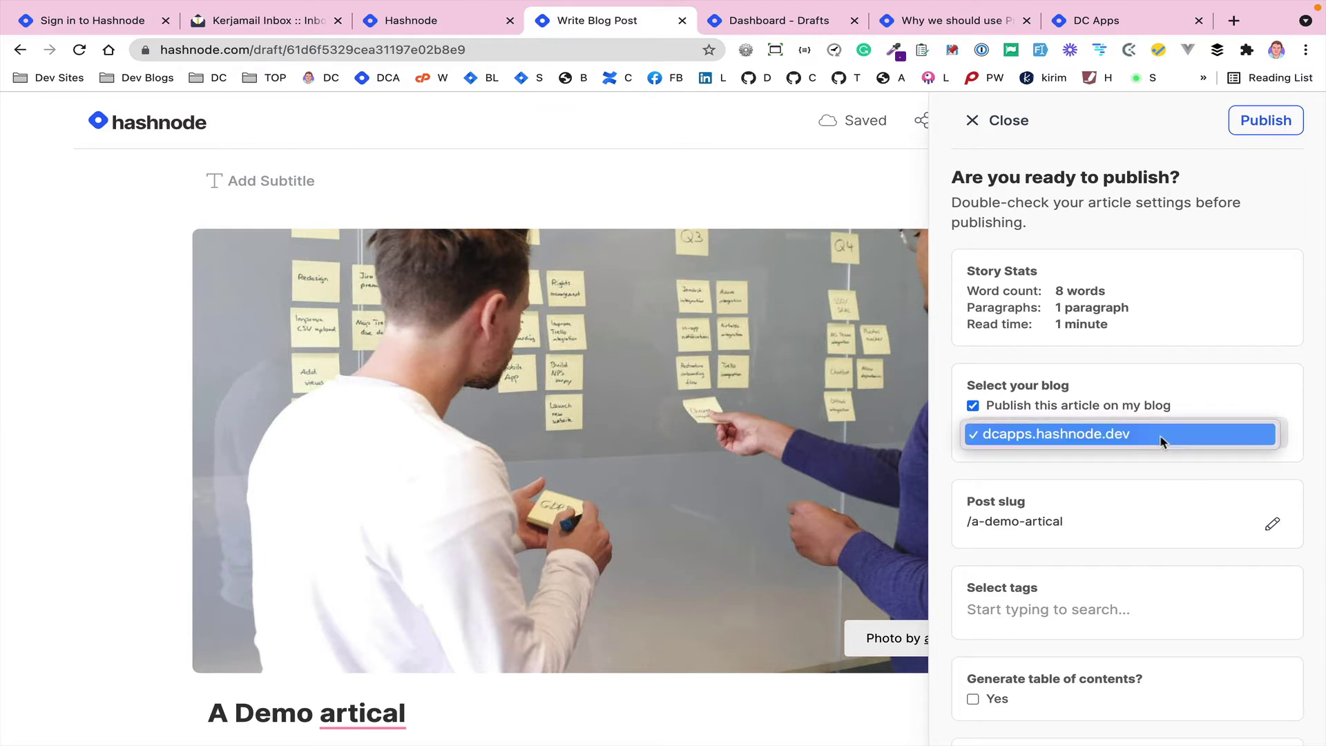
left_click(1139, 468)
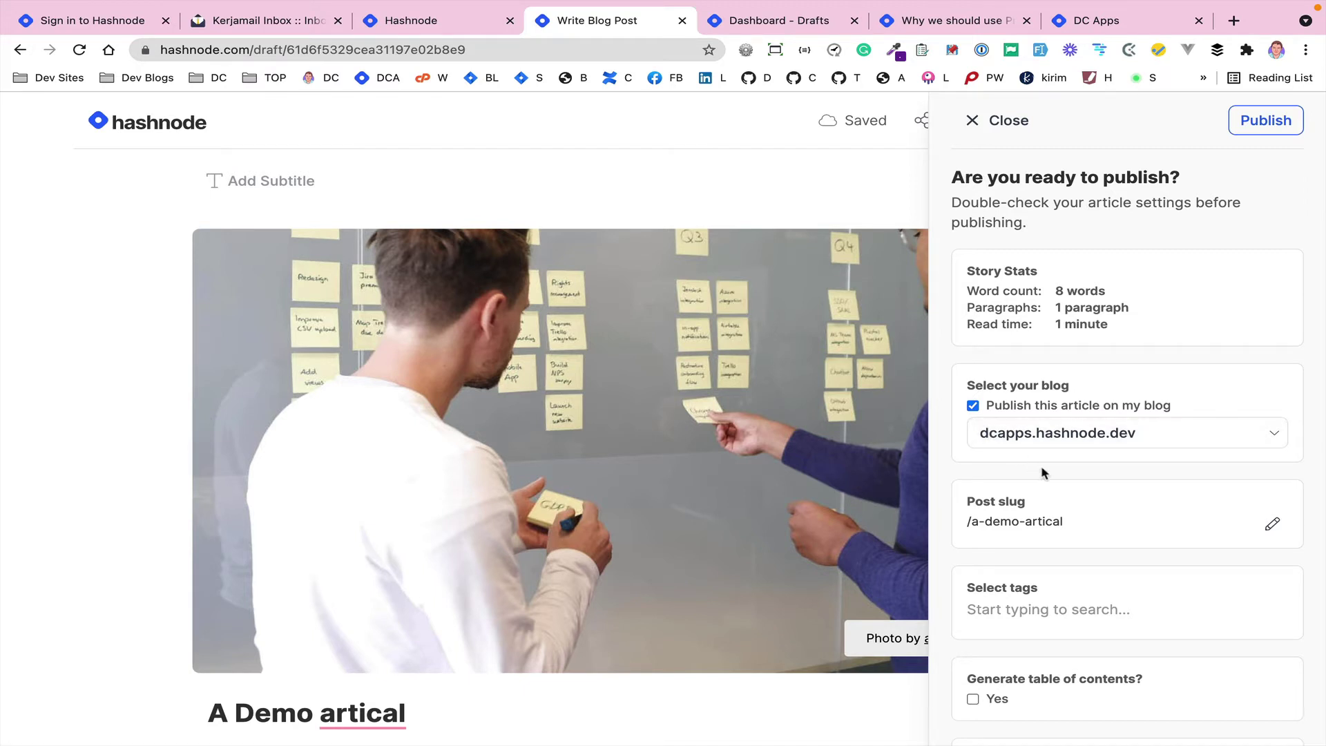
scroll(1043, 471, "down", 3)
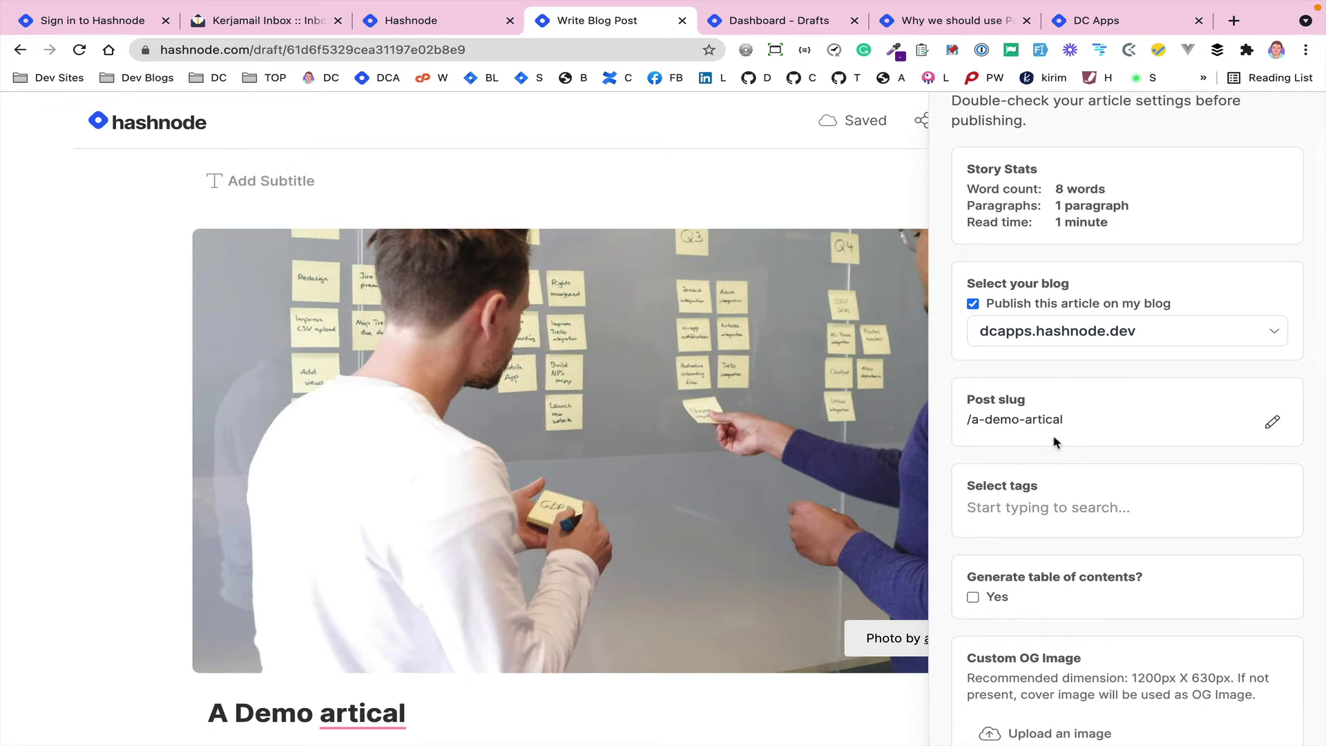
scroll(1054, 442, "down", 4)
left_click(999, 380)
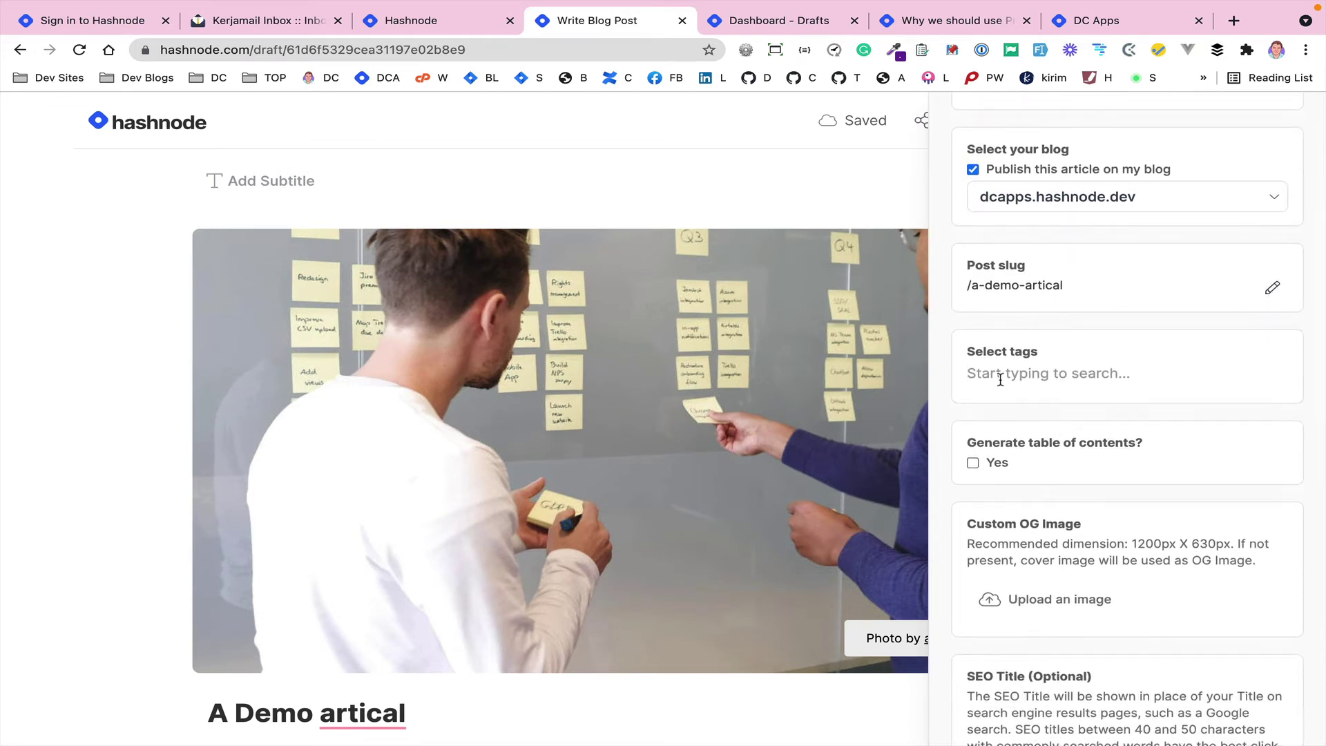
scroll(1166, 503, "down", 4)
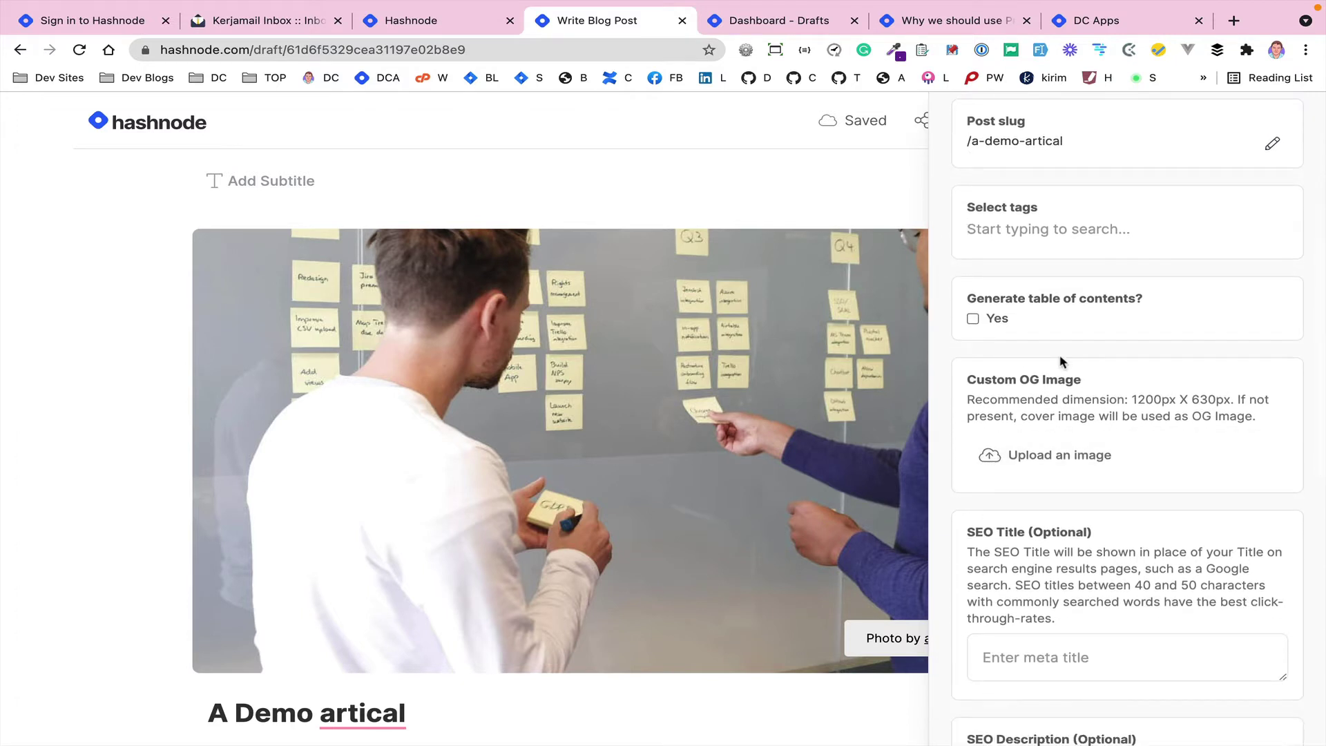
scroll(1104, 435, "down", 4)
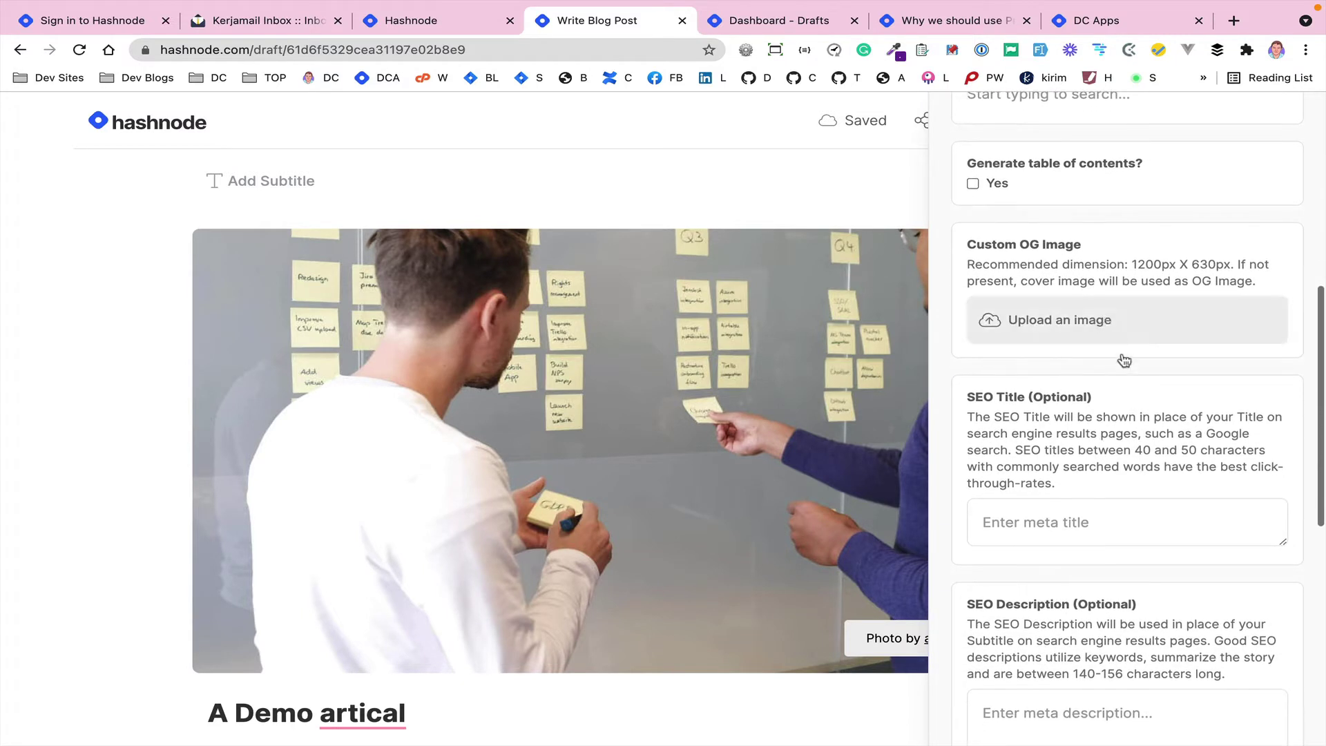
scroll(1138, 434, "down", 7)
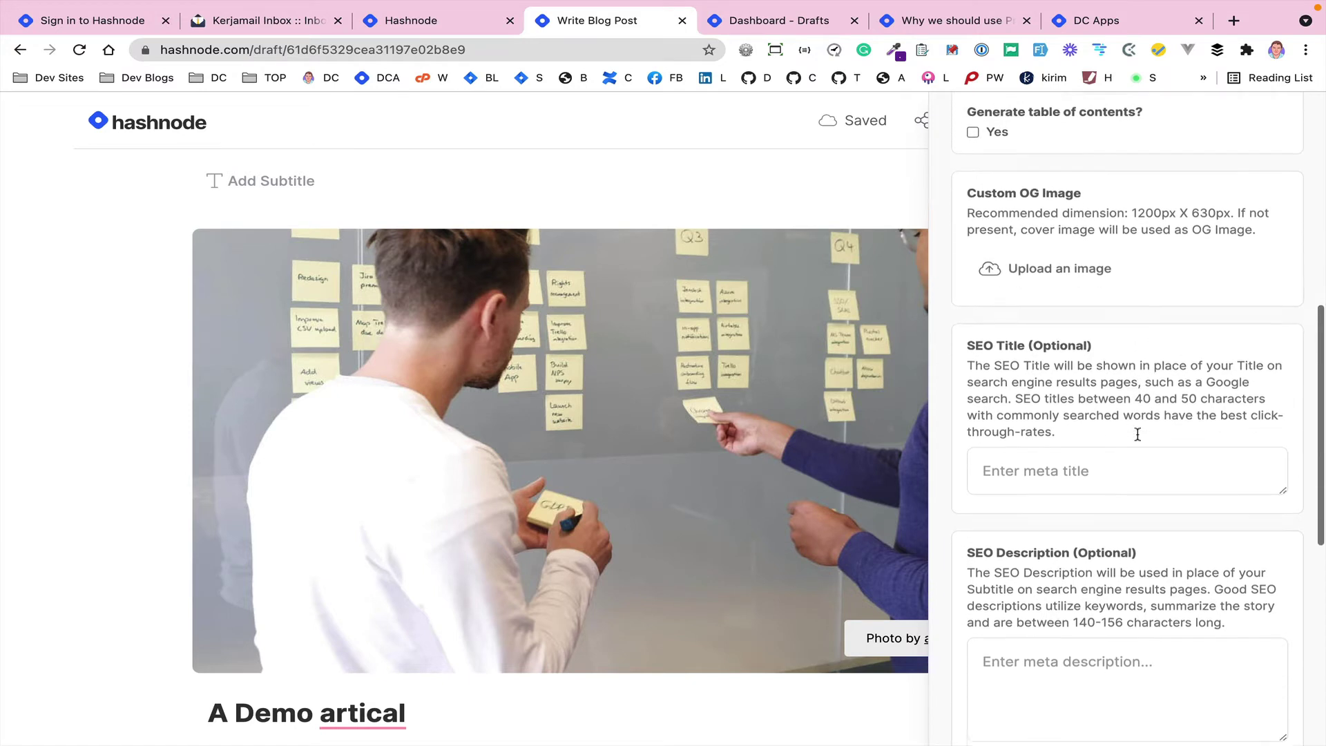
scroll(1137, 433, "down", 9)
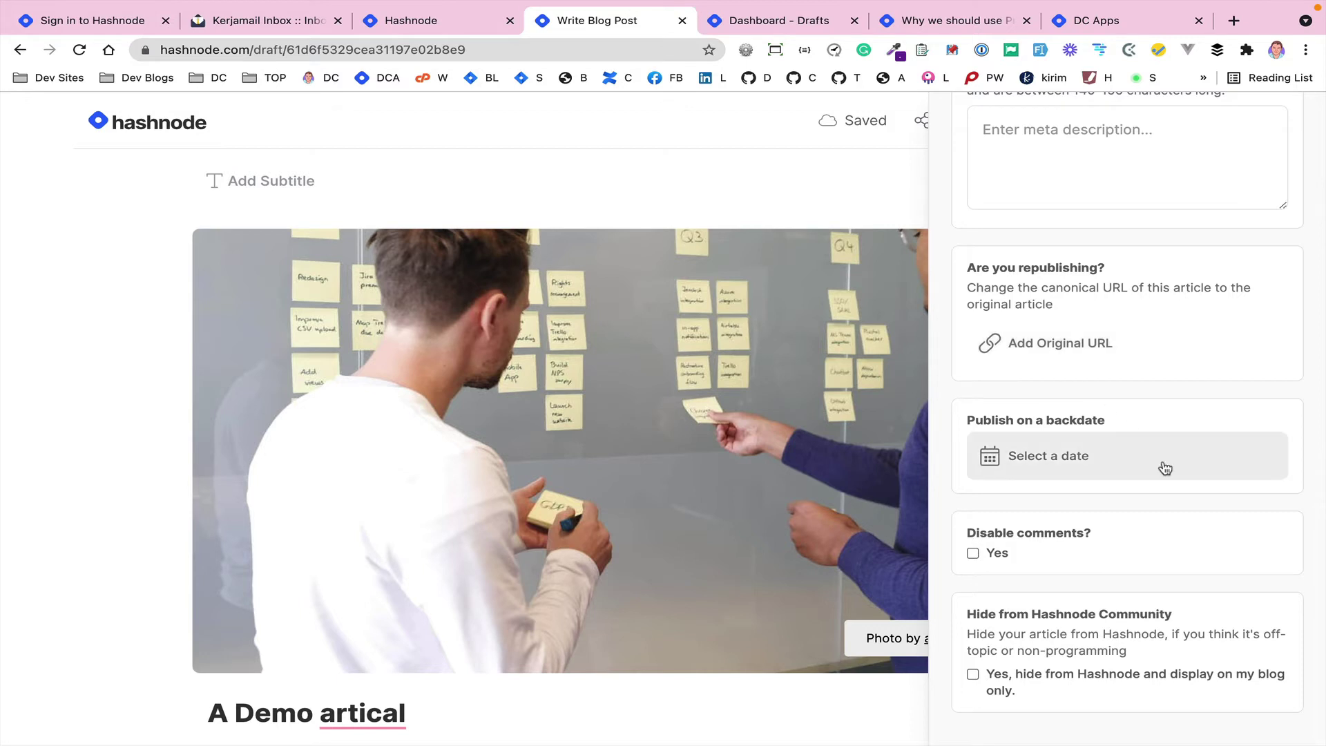
scroll(1160, 464, "down", 2)
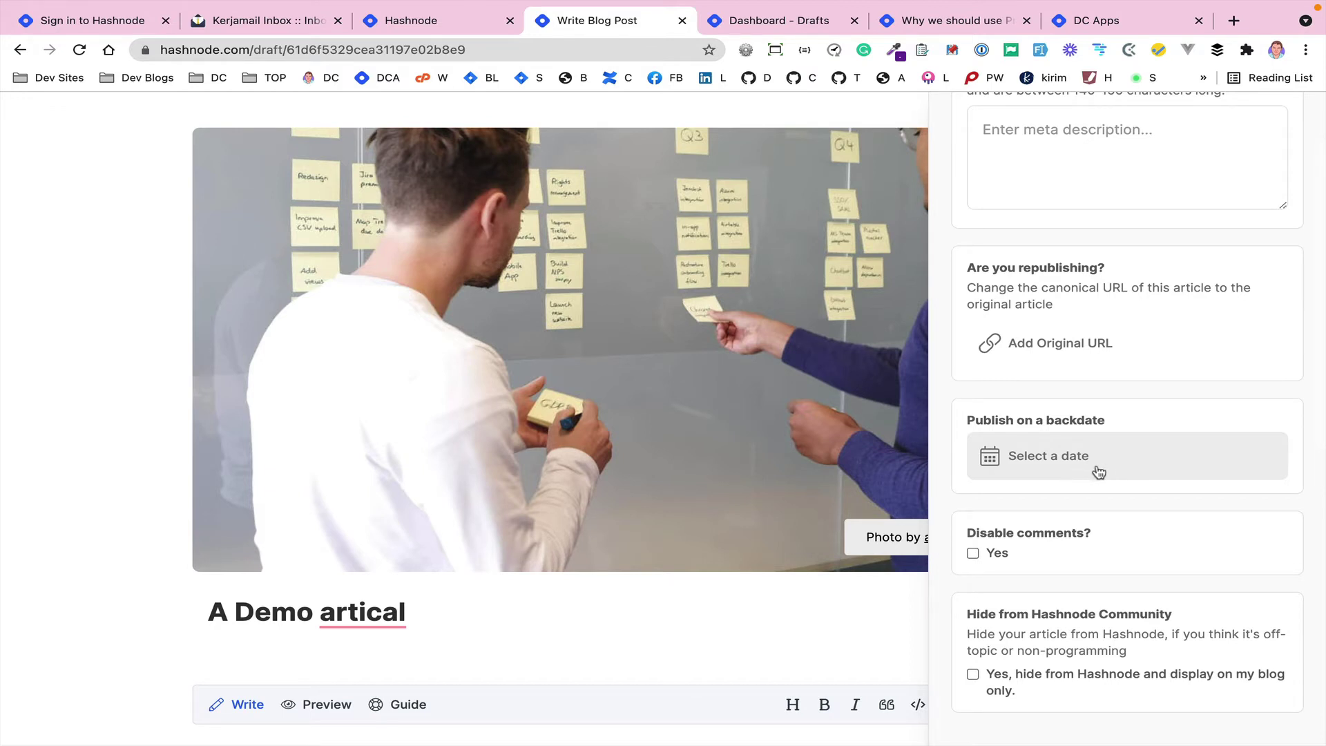
scroll(1129, 570, "down", 1)
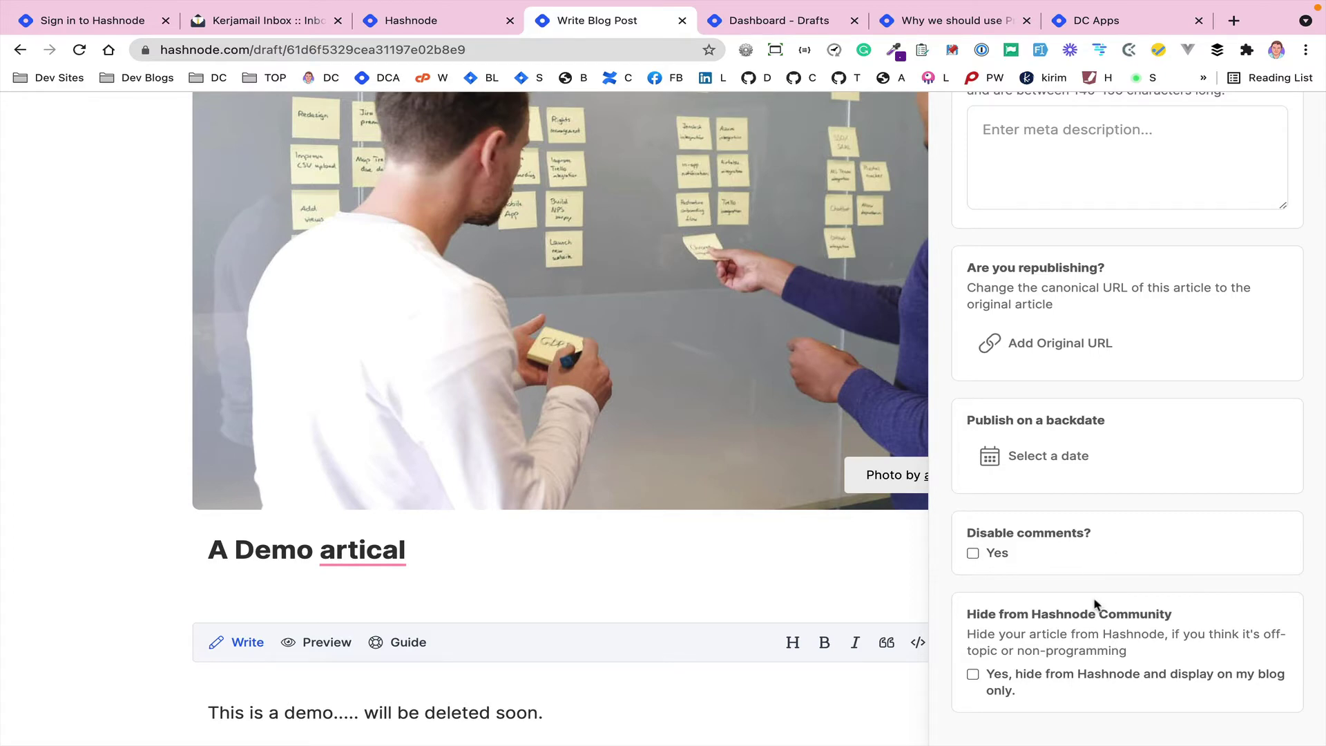
scroll(1088, 553, "up", 15)
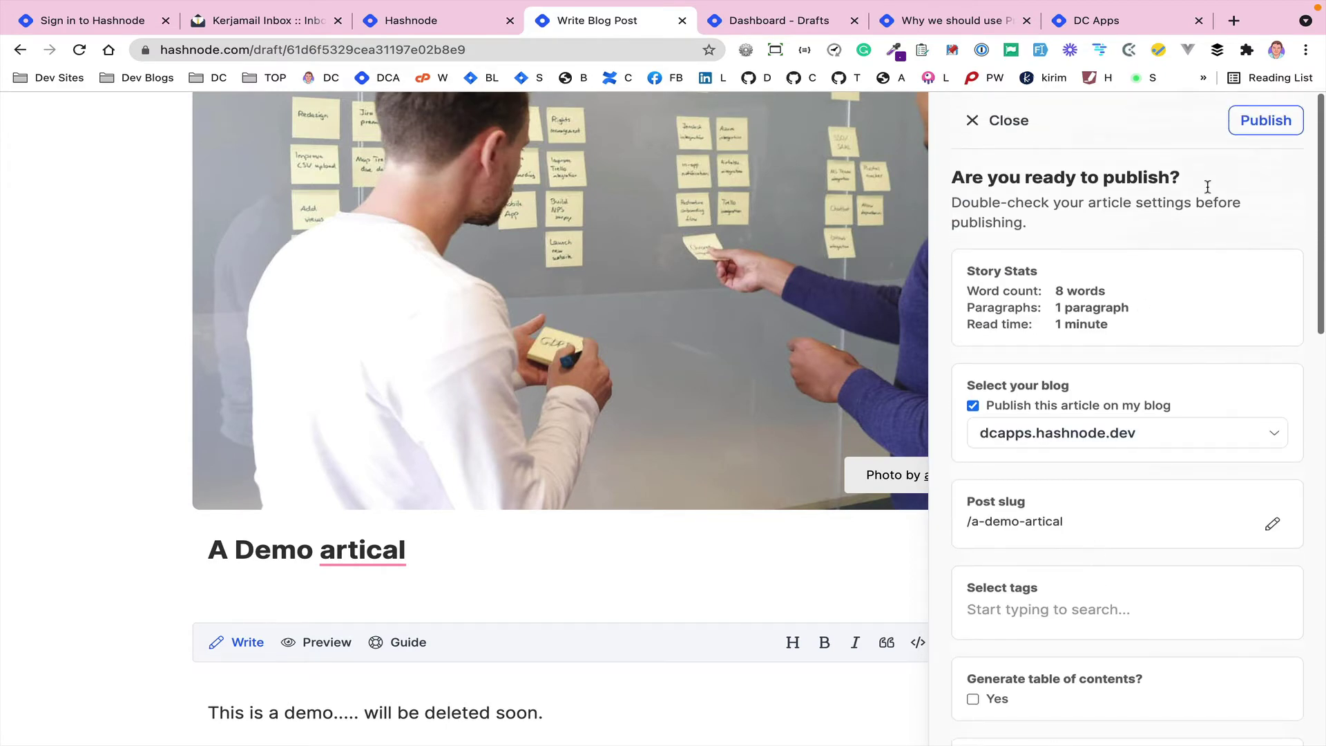
- Publish 'A Demo artical' without tags, dismiss the congrats prompt, and review the live post
left_click(1258, 120)
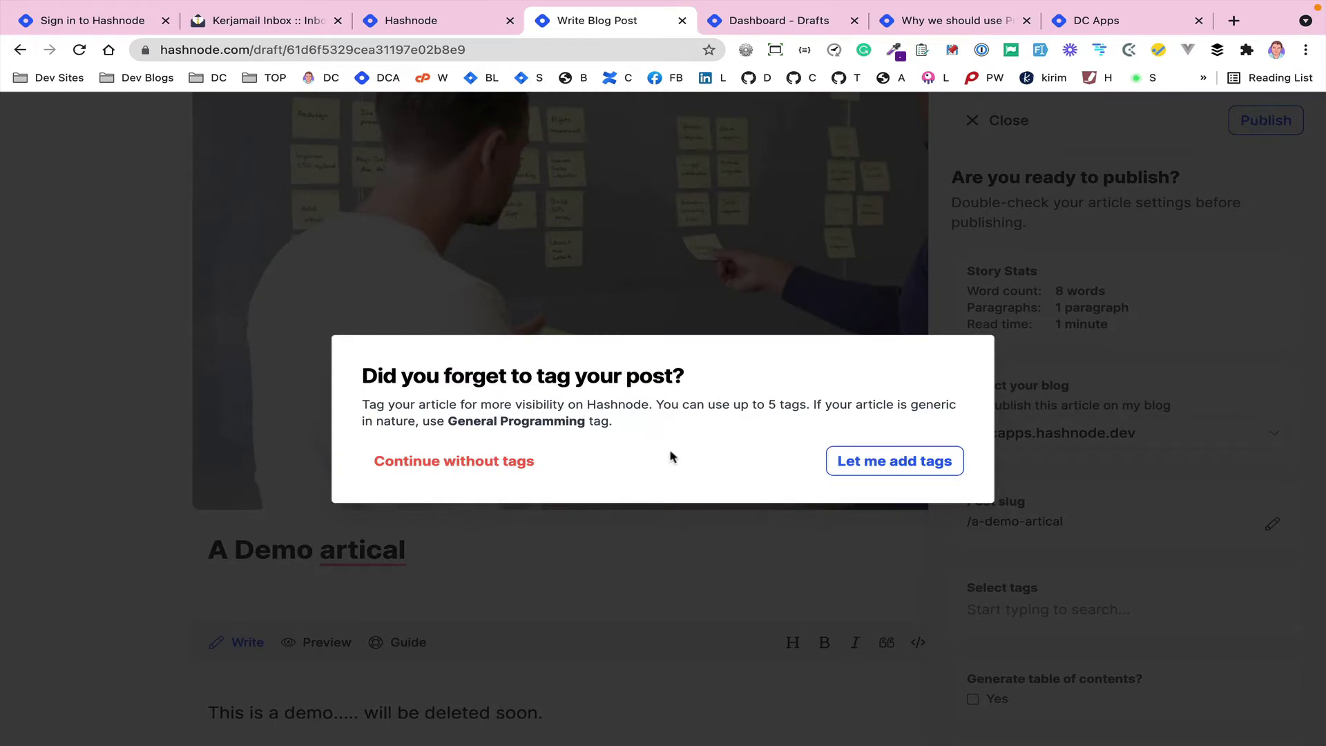
left_click(450, 470)
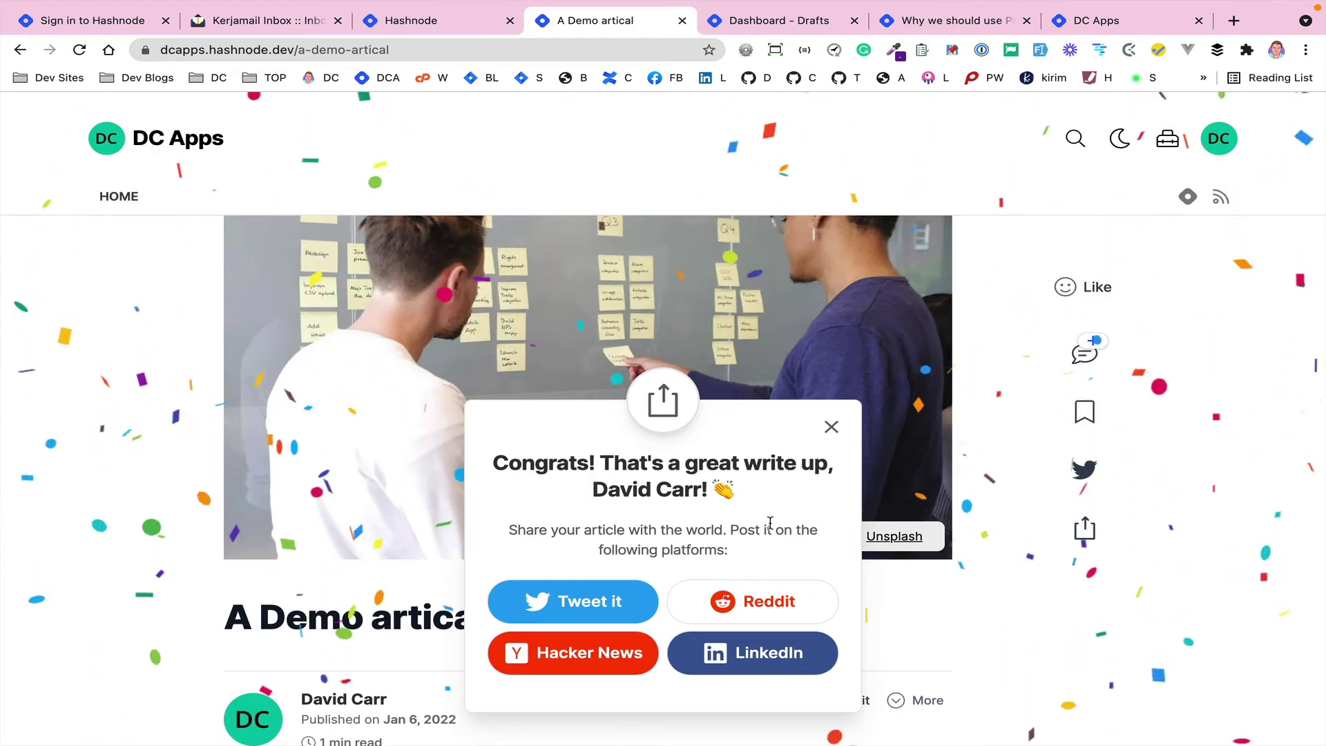
left_click(831, 427)
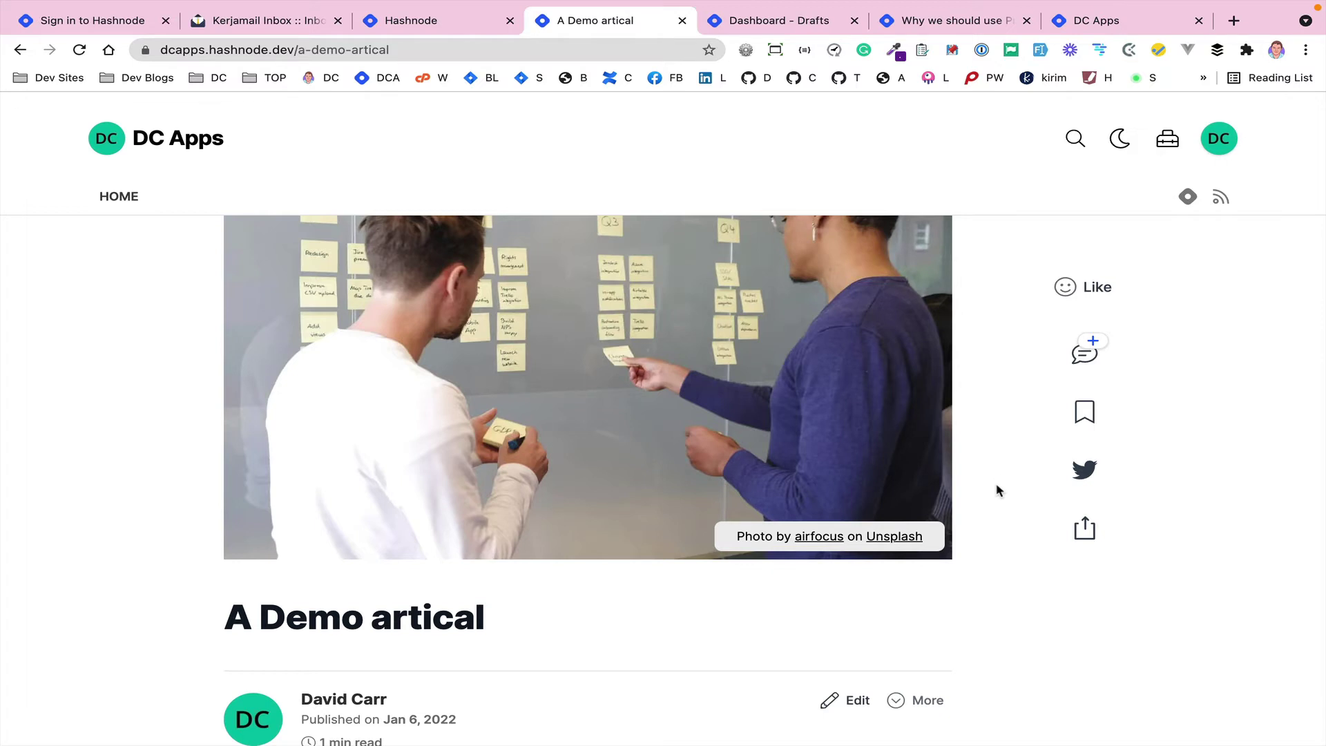
scroll(779, 548, "down", 12)
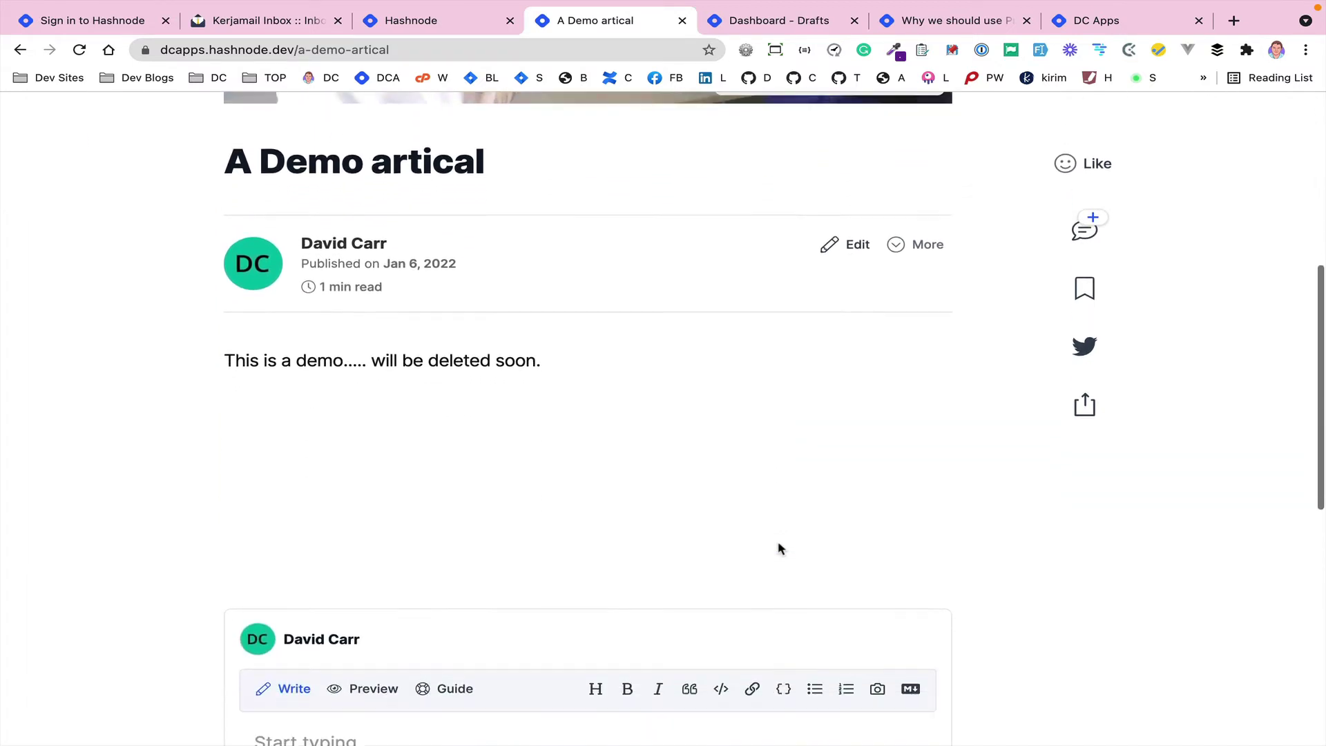
scroll(519, 494, "down", 4)
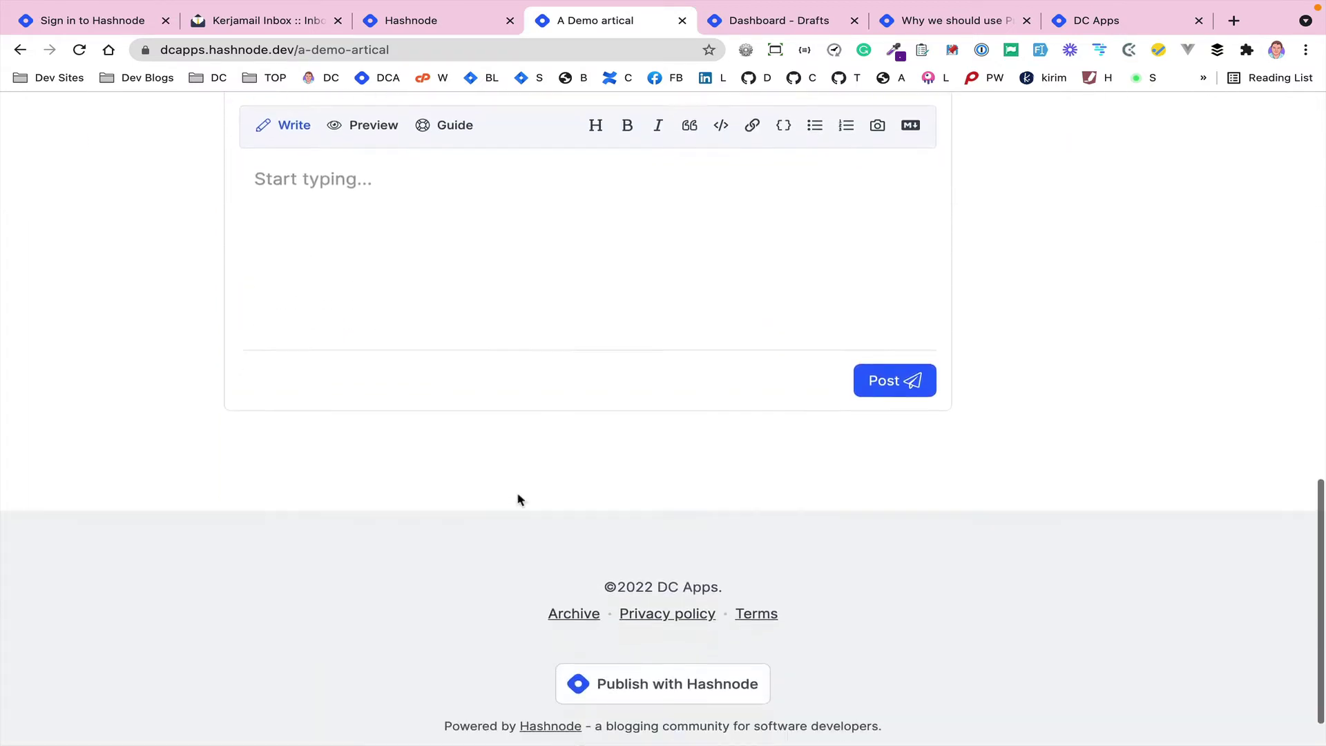
scroll(519, 497, "up", 15)
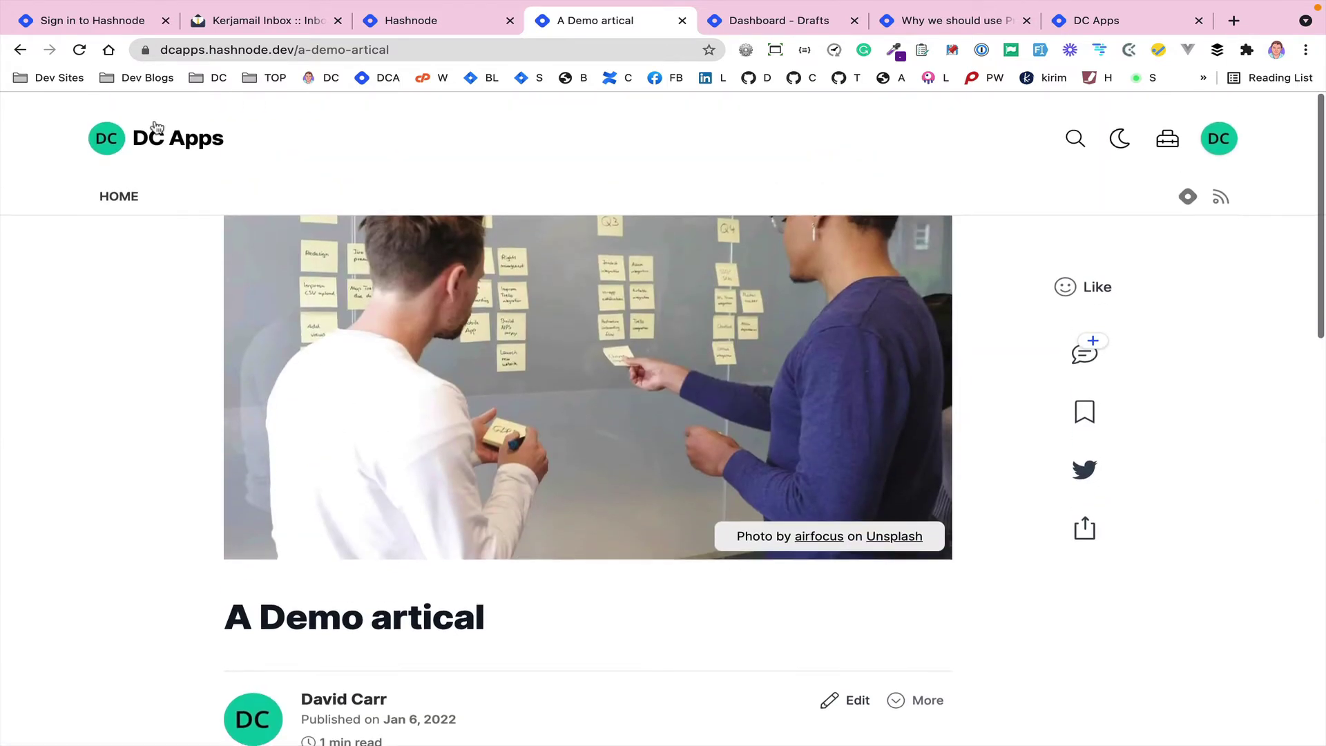
- Visit the DC Apps blog home page, then go to its Blog Dashboard
left_click(113, 205)
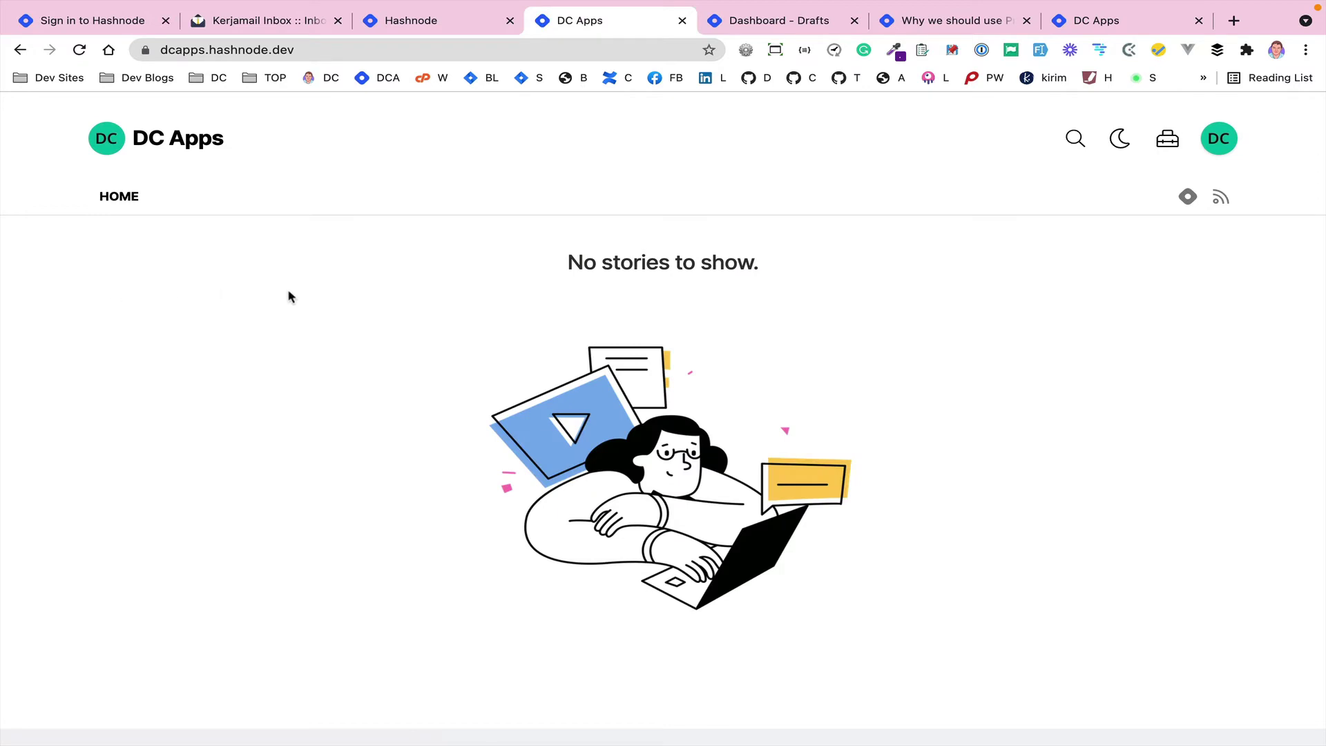
scroll(354, 283, "down", 3)
scroll(354, 283, "up", 3)
left_click(1167, 142)
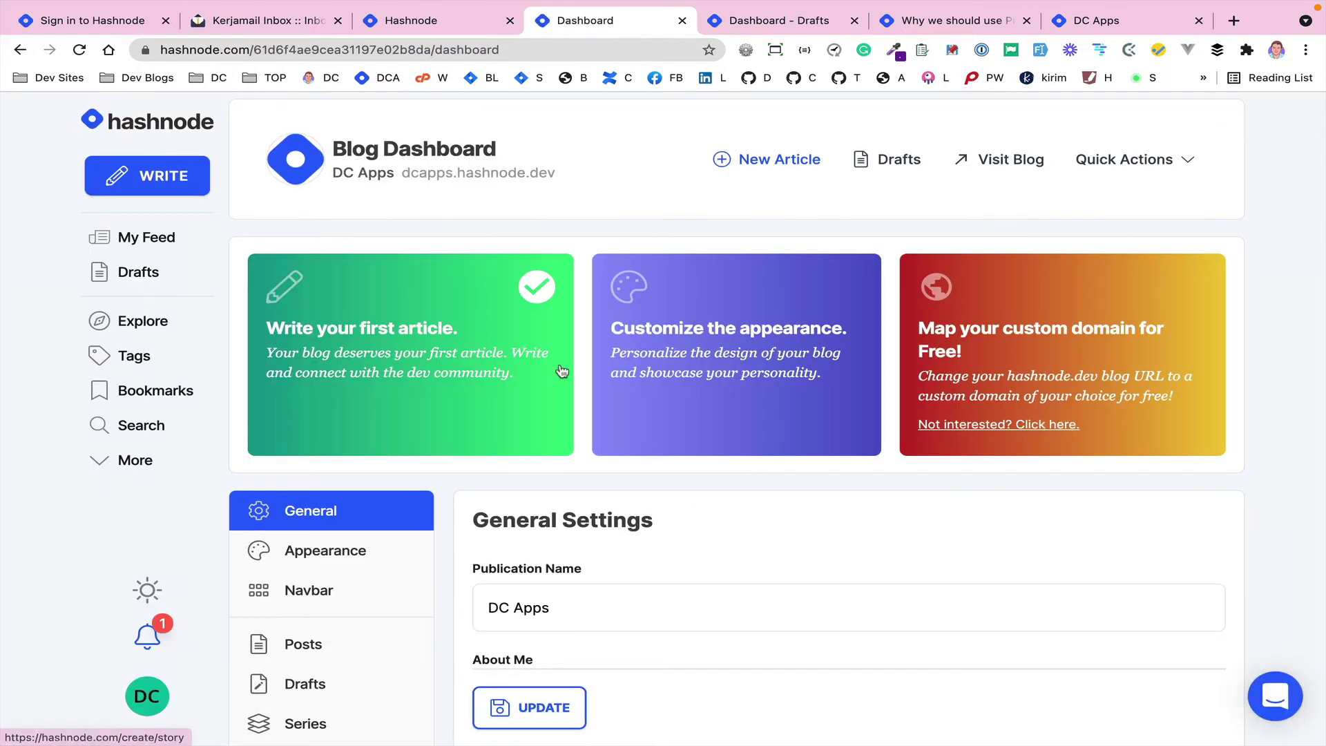
scroll(563, 372, "down", 2)
- In Appearance, enter header colour #00ffff, choose Stacked Layout, and save
left_click(312, 419)
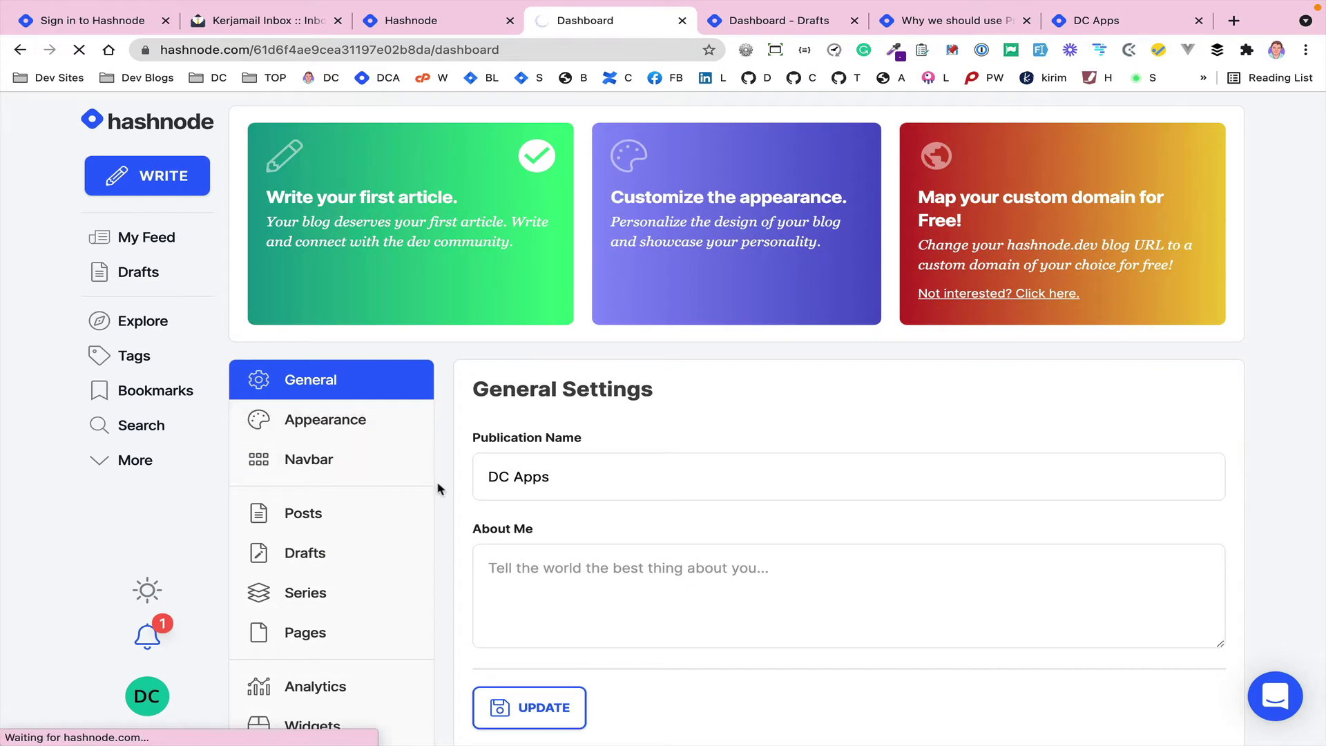
scroll(438, 497, "down", 5)
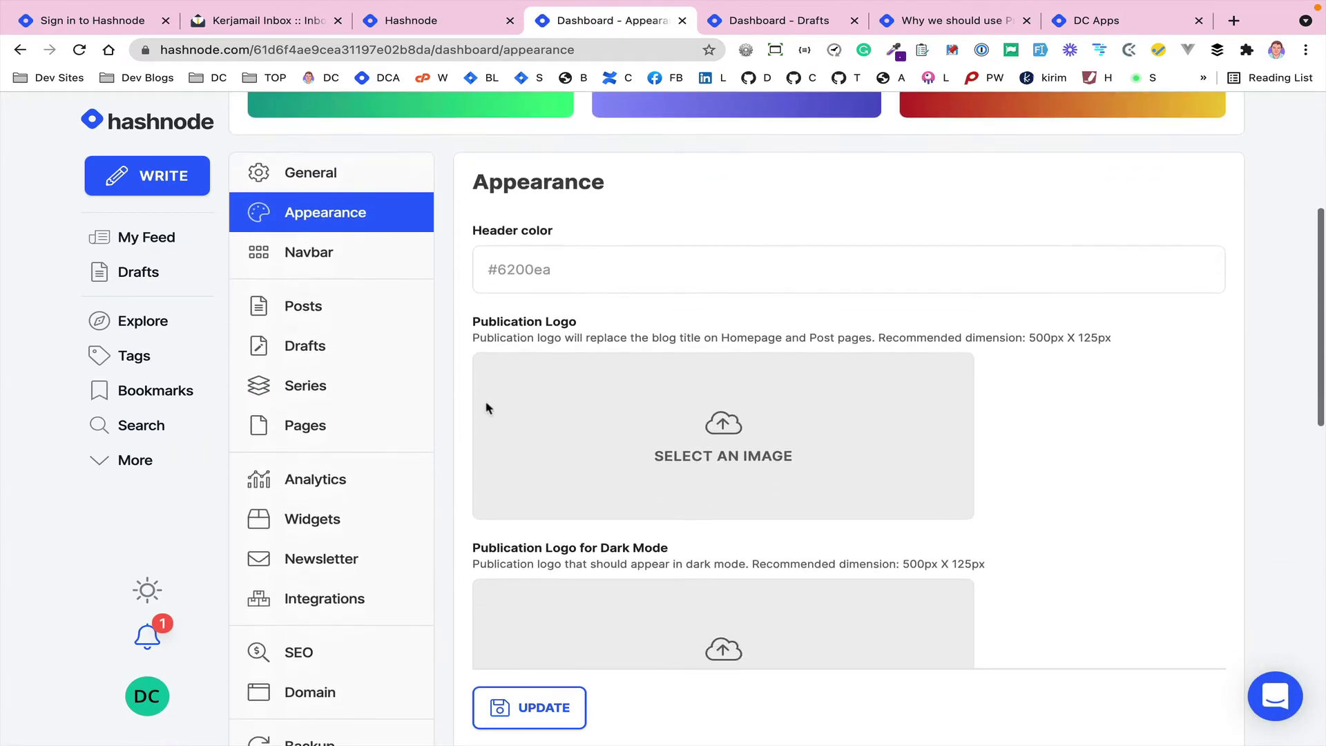
left_click(525, 268)
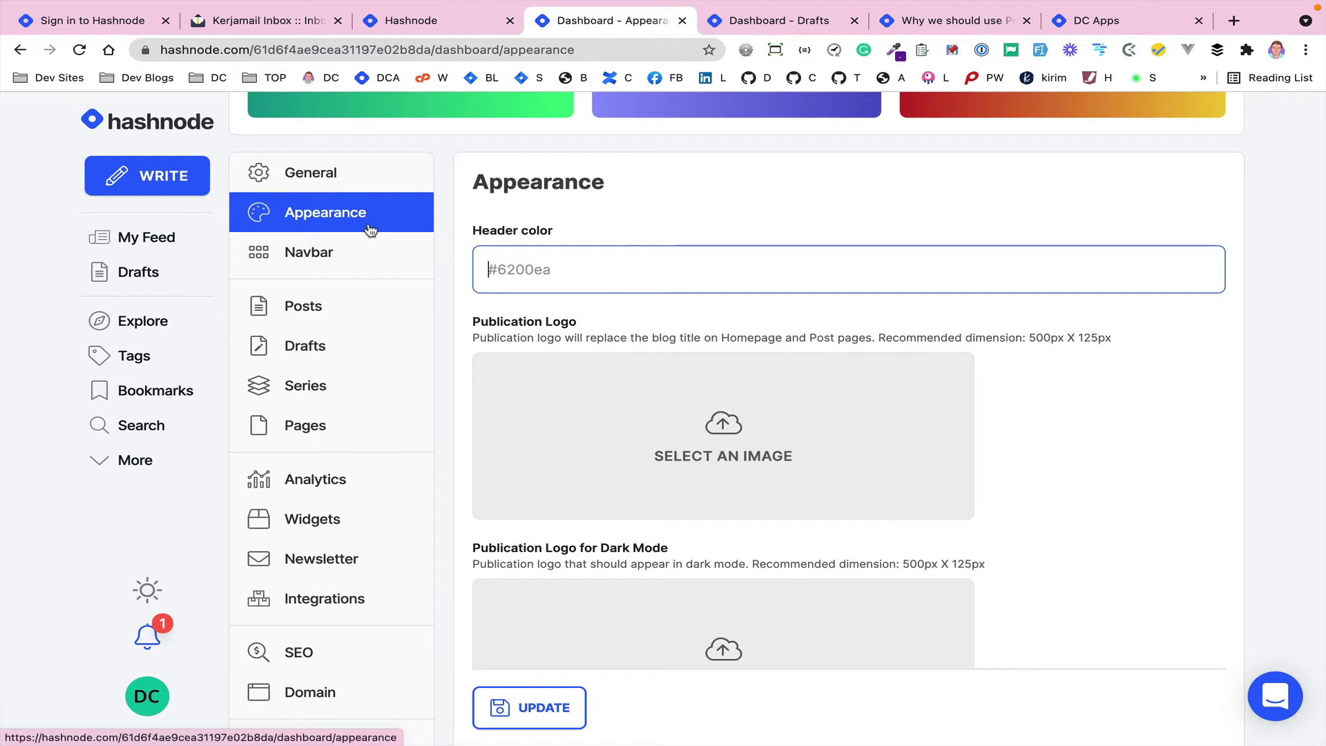
type("#00ffff")
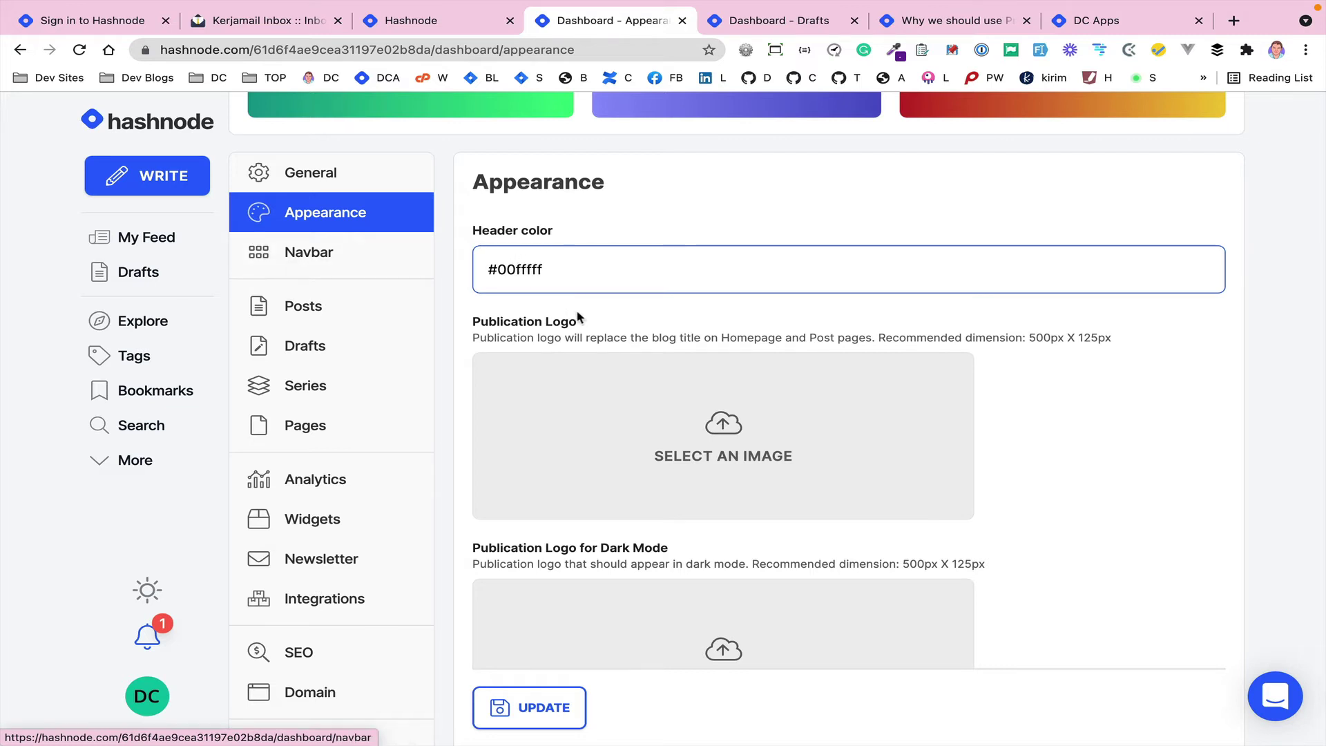
scroll(577, 316, "down", 7)
scroll(577, 316, "up", 2)
scroll(577, 316, "down", 5)
scroll(589, 421, "down", 1)
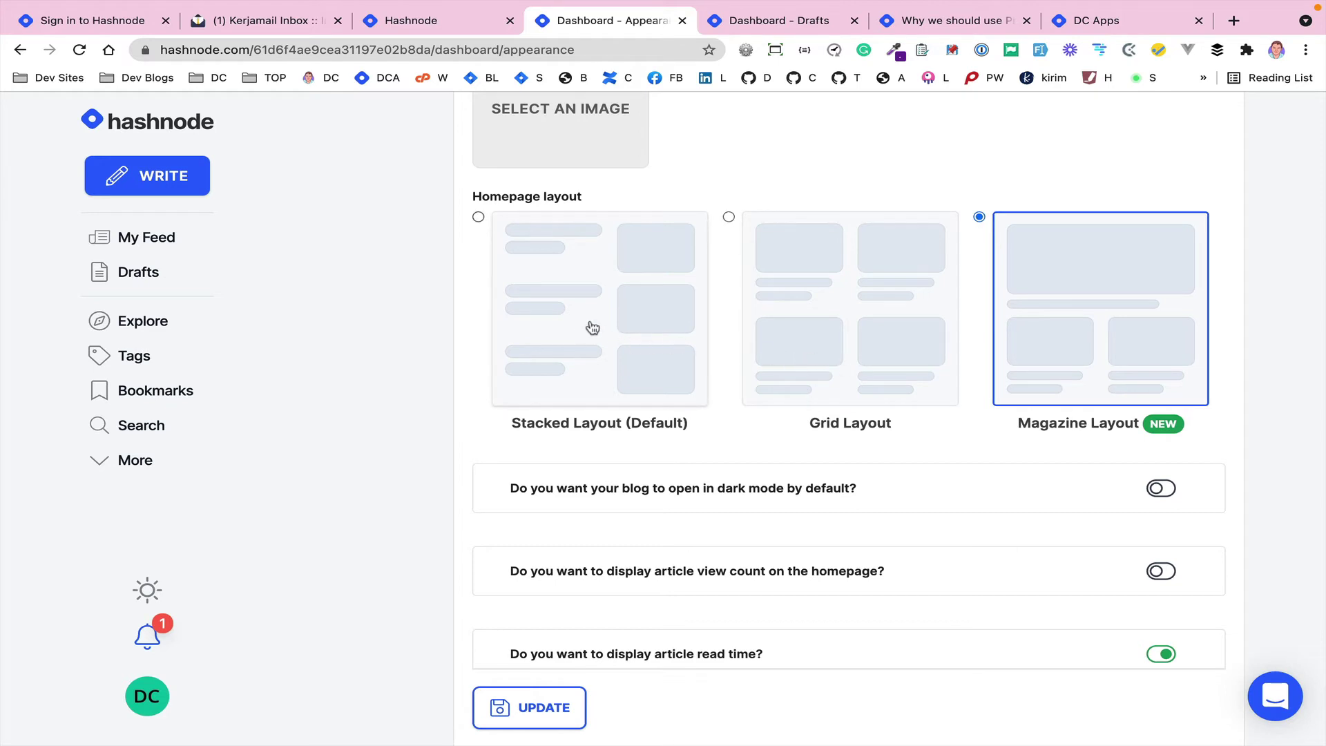
left_click(618, 314)
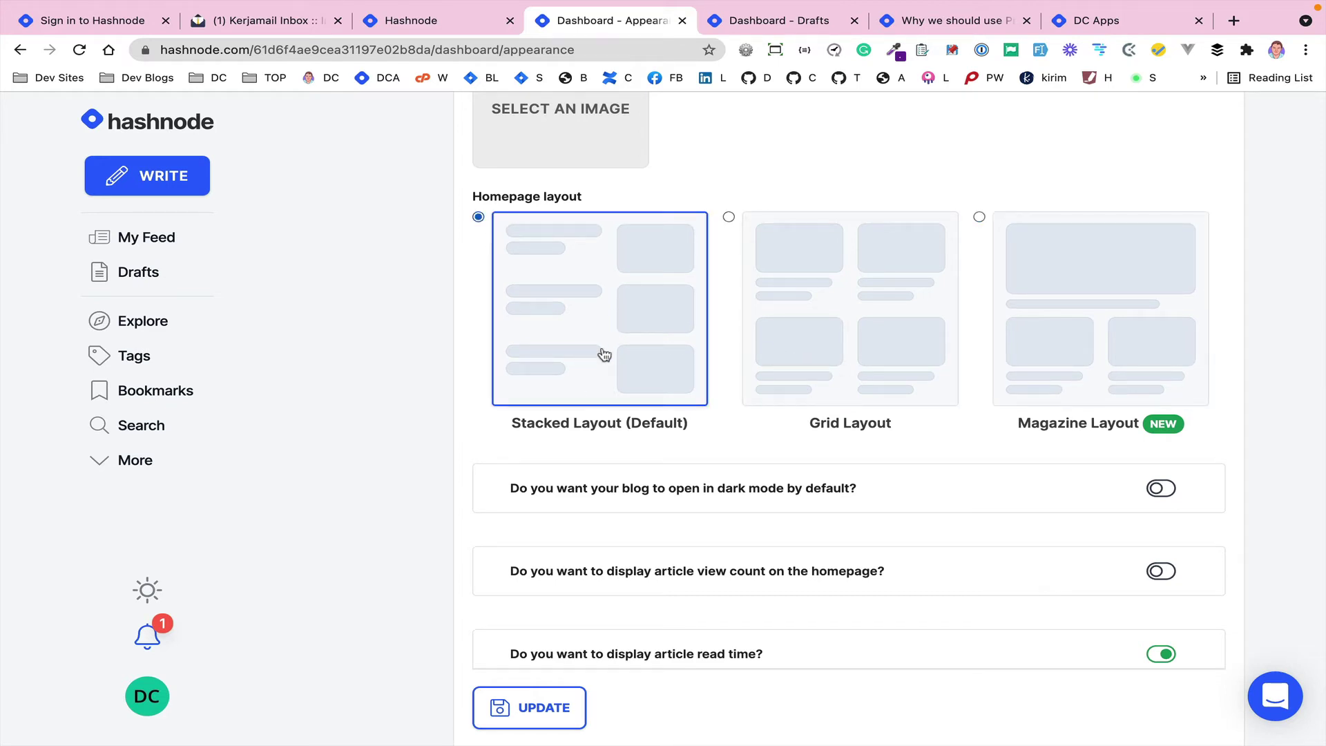
scroll(604, 354, "down", 3)
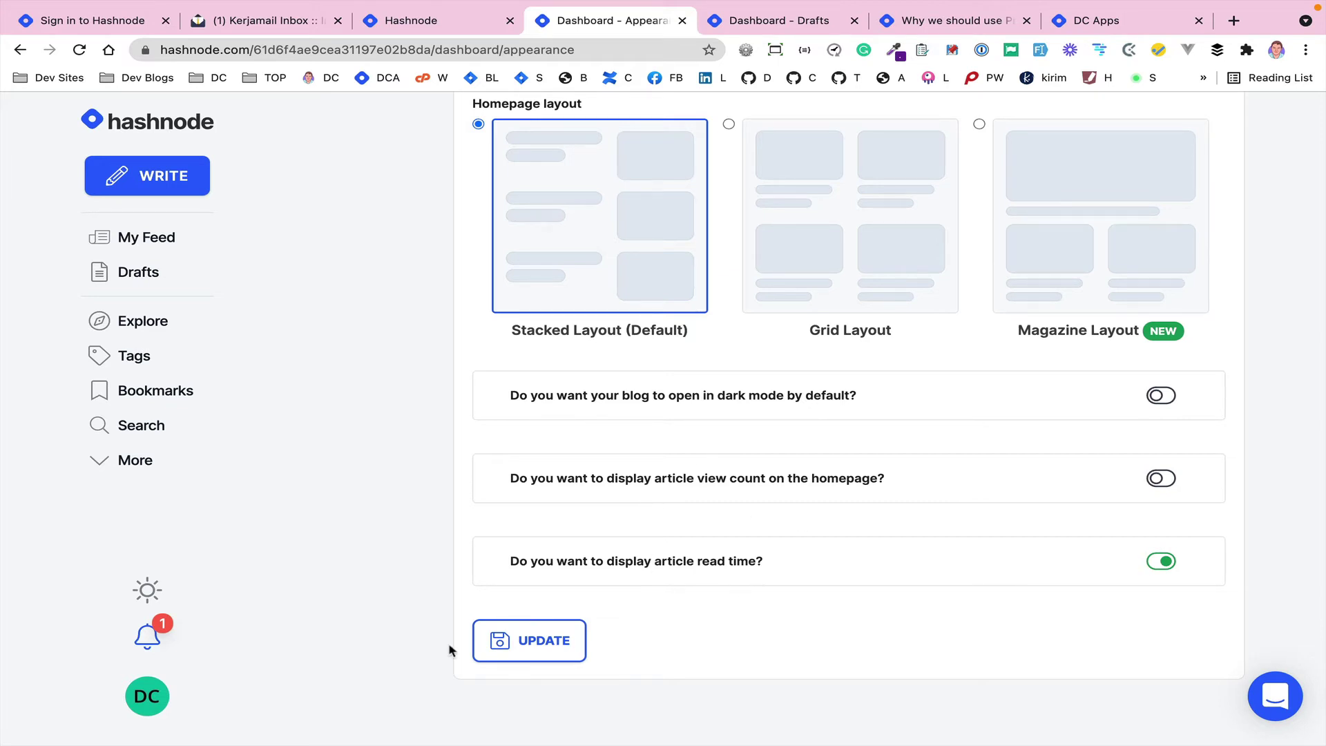
left_click(527, 649)
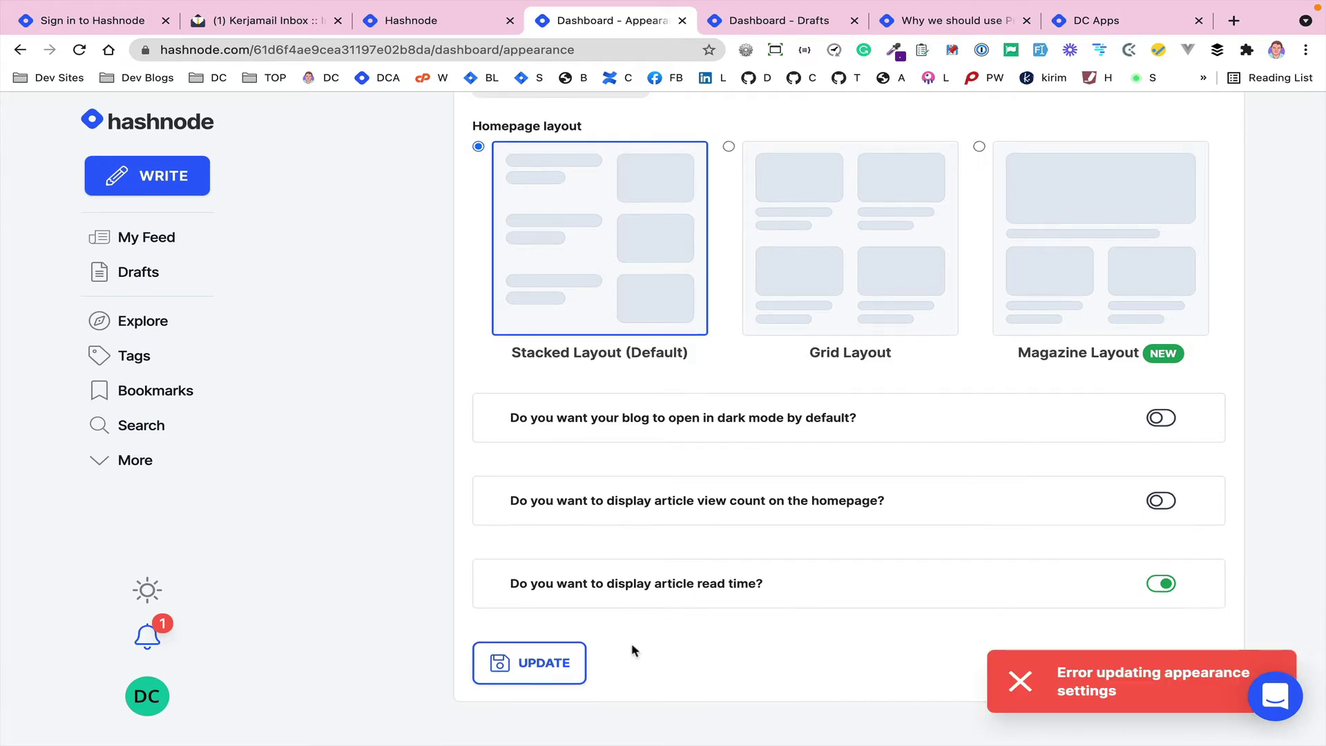
- Fix the invalid hex by making it uppercase #00FFFF and save again
scroll(650, 577, "up", 10)
scroll(650, 573, "up", 5)
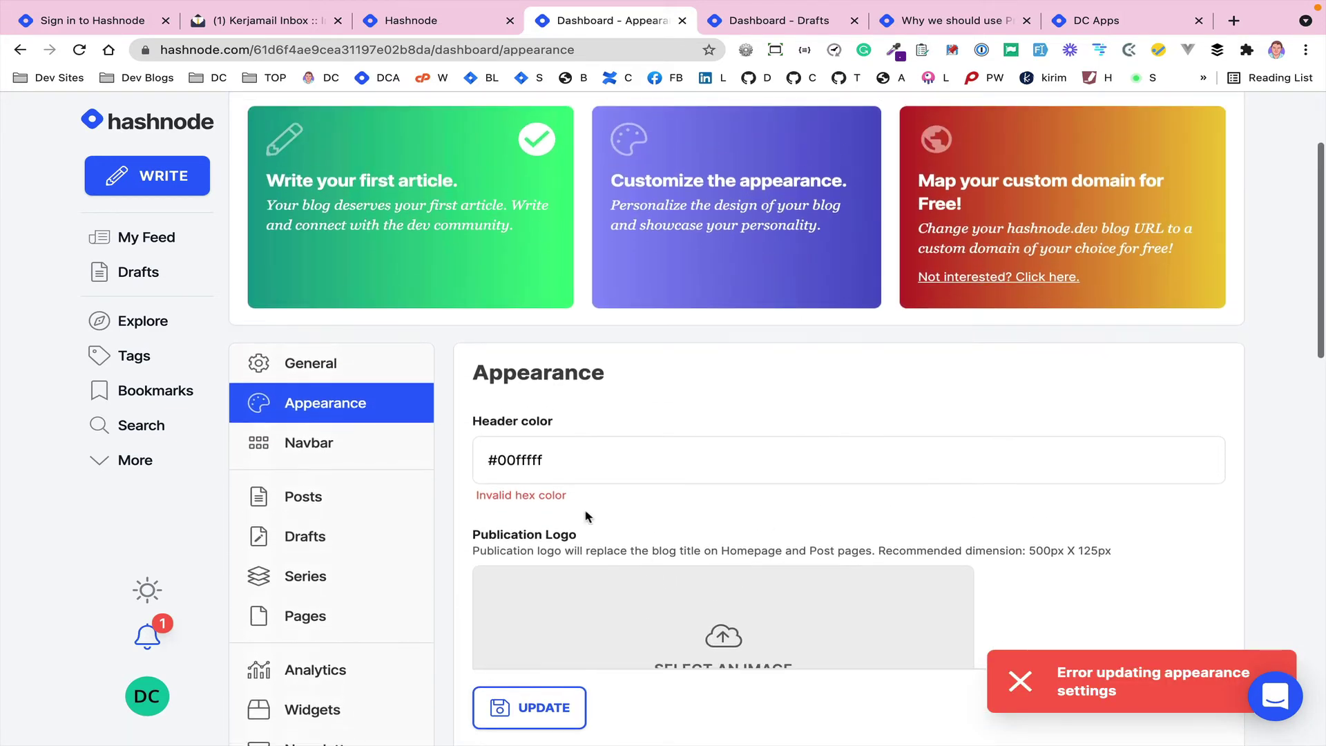
left_click_drag(521, 460, 592, 452)
type("FFFF")
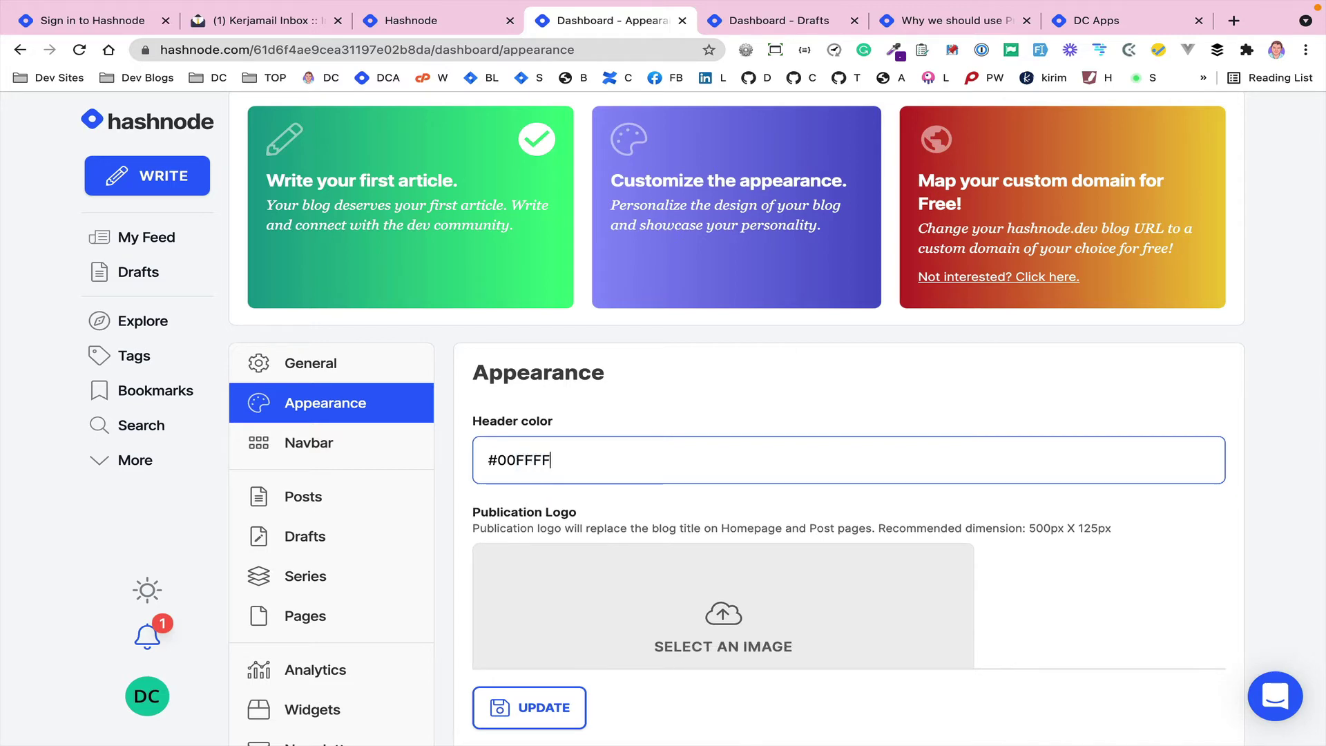
scroll(573, 525, "down", 3)
left_click(544, 707)
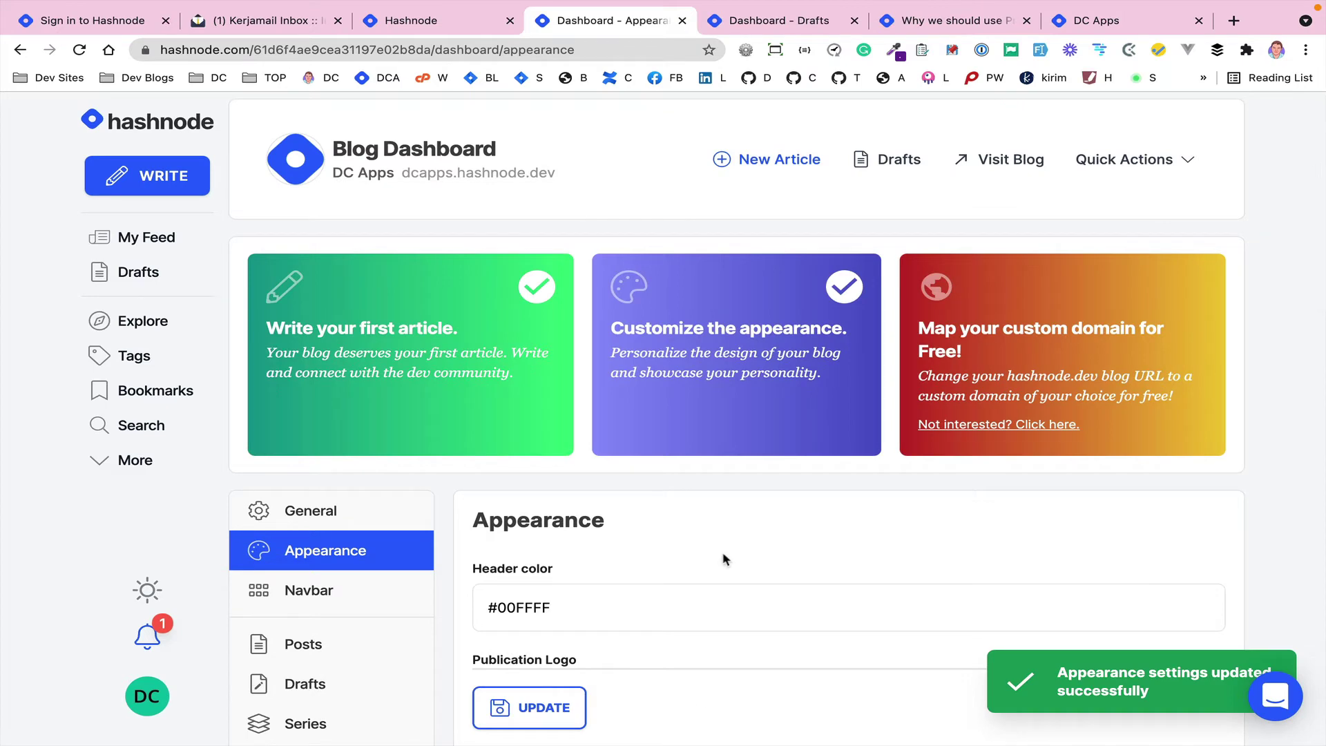
- Close the drafts and Property testing tabs and reload the live DC Apps blog
left_click(740, 28)
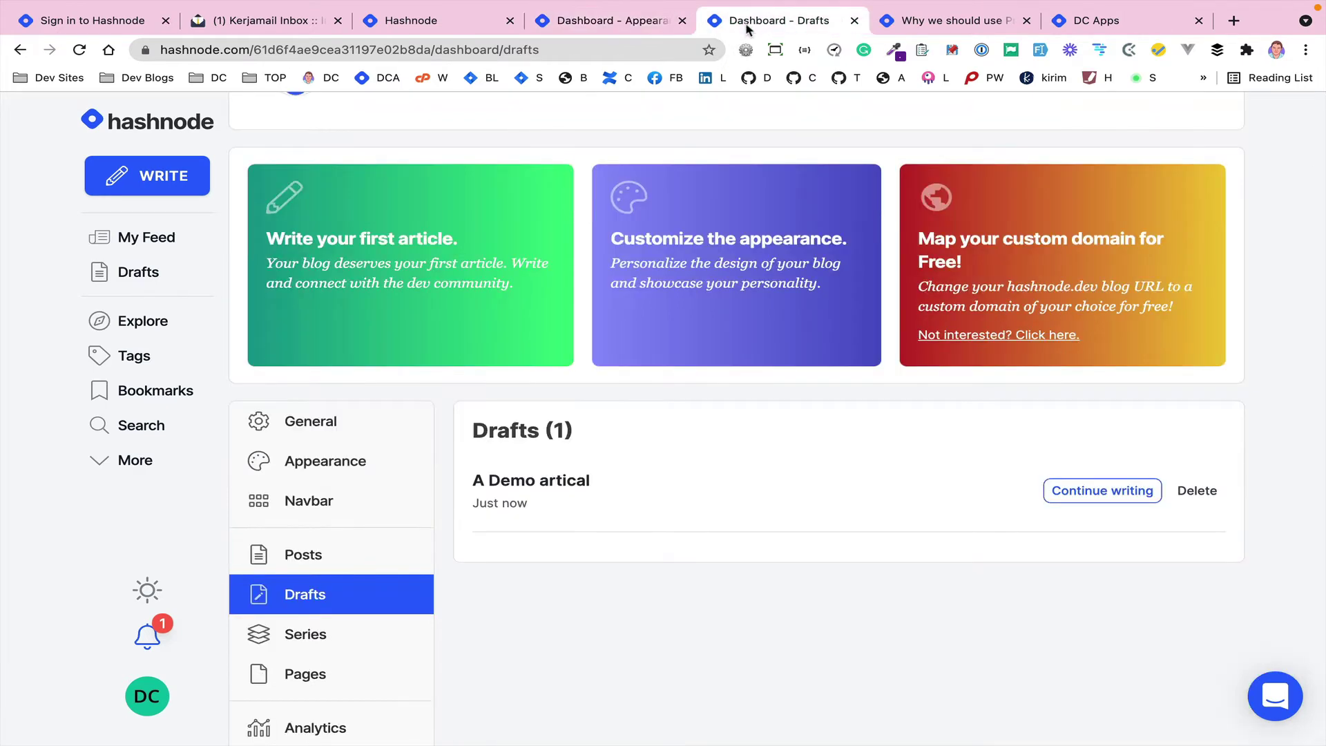
left_click(854, 23)
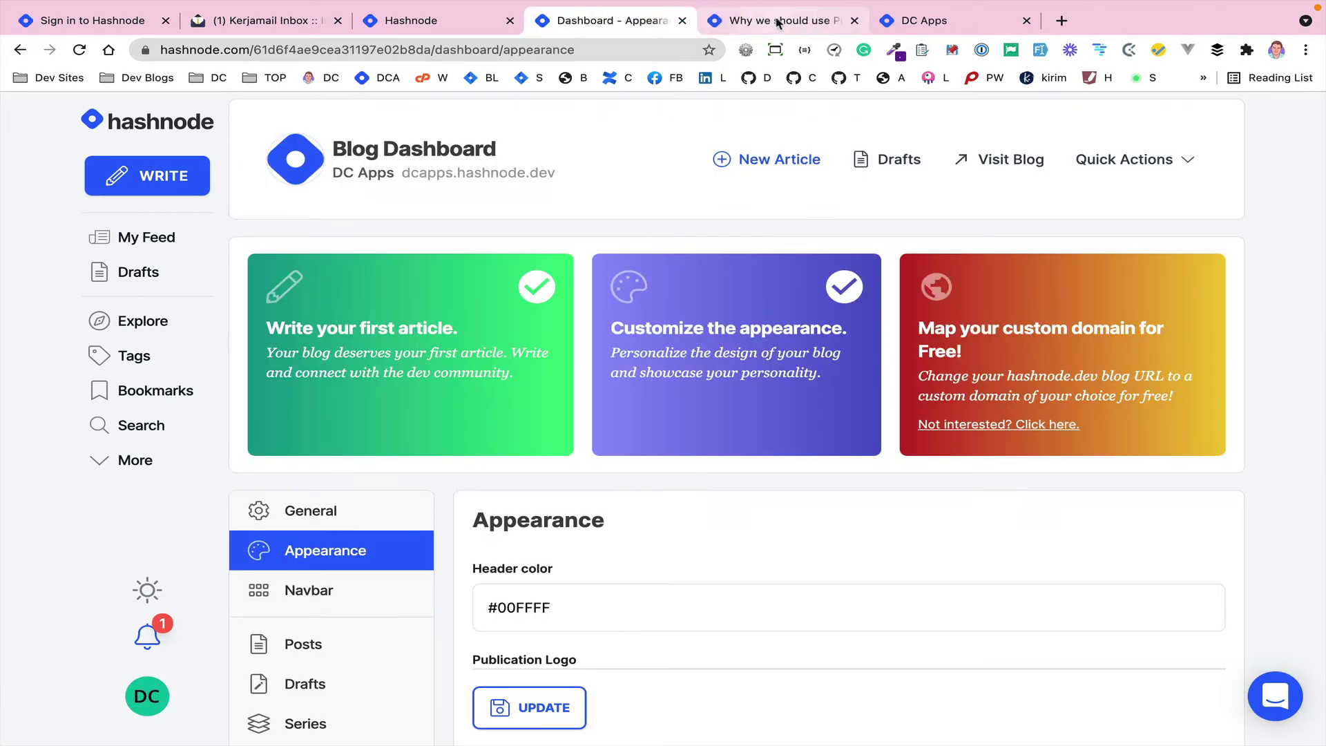
left_click(776, 22)
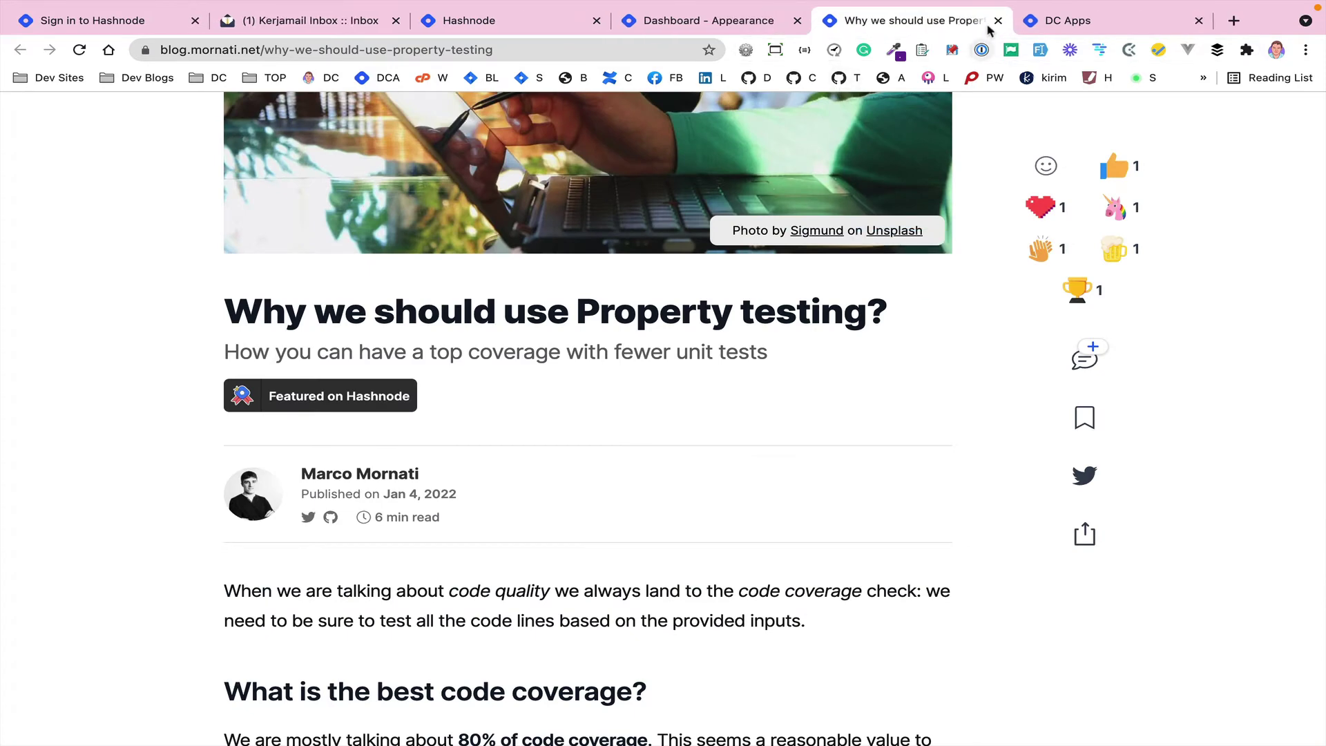
left_click(997, 21)
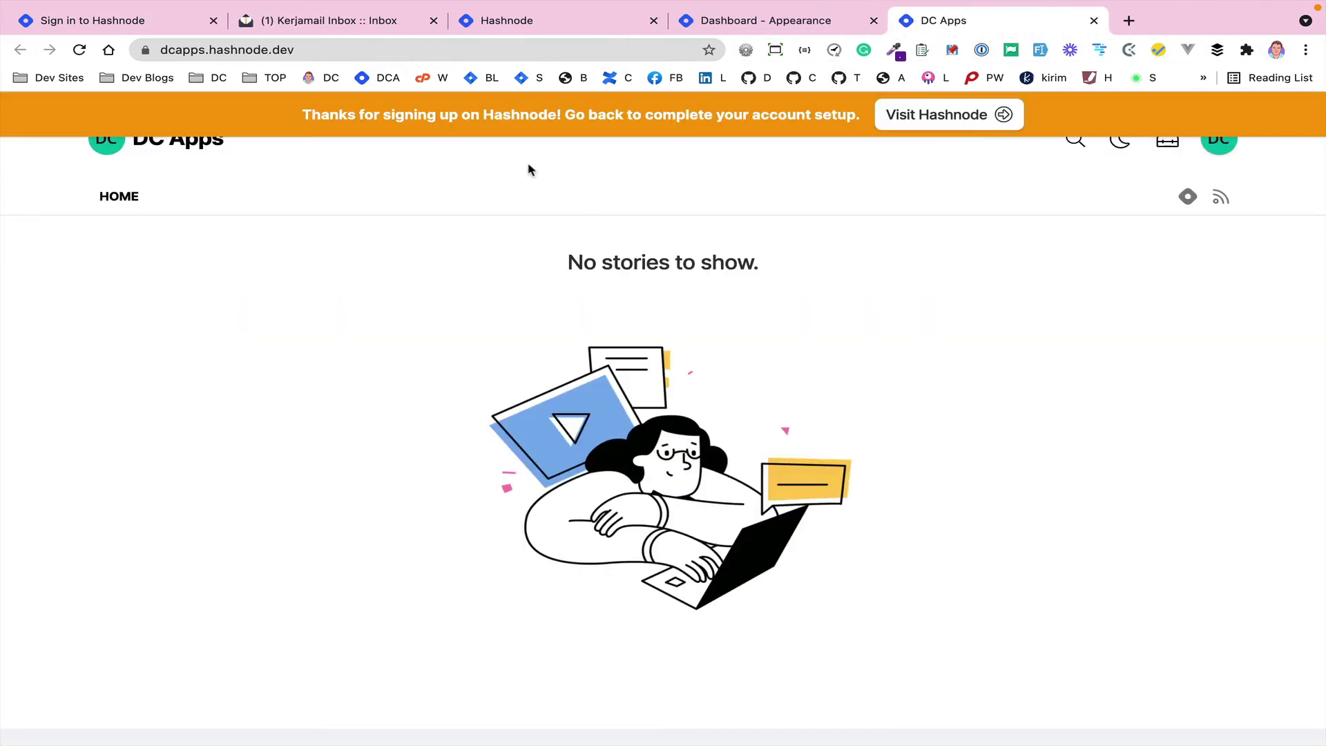
key("super+r")
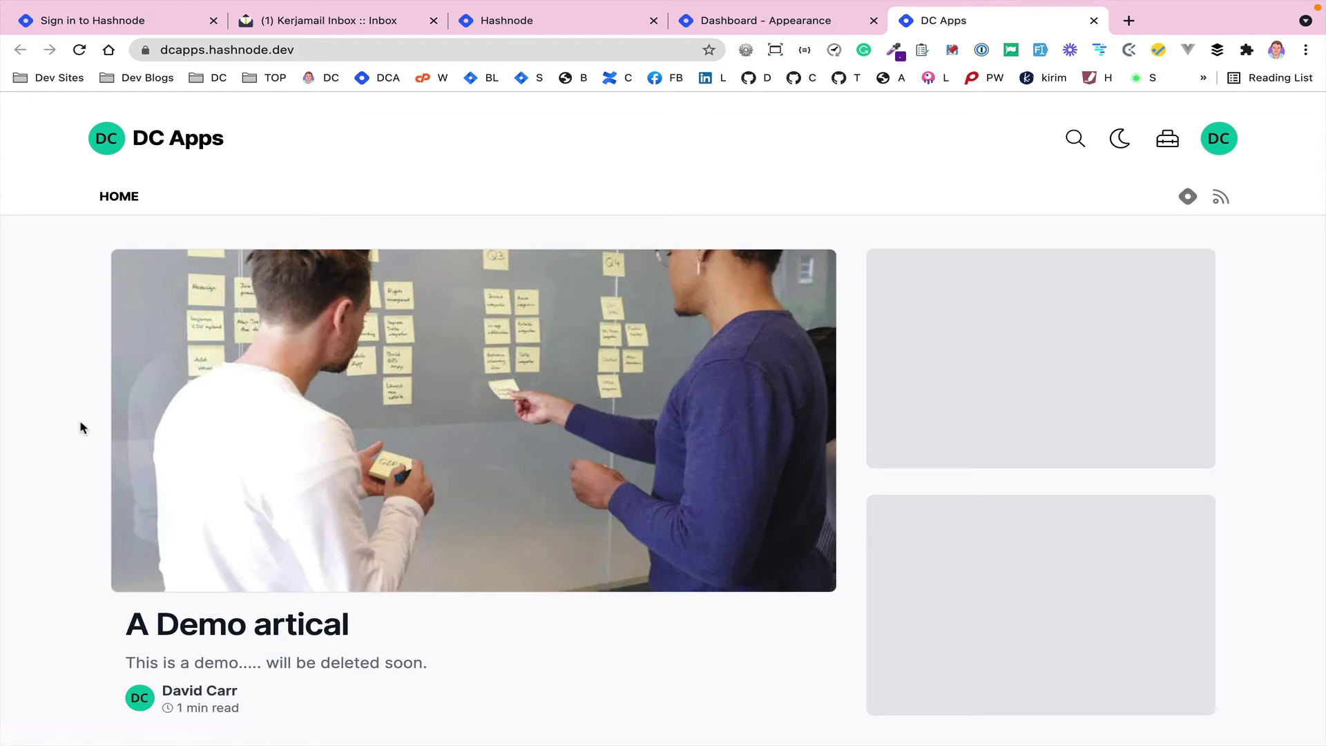
key("super+r")
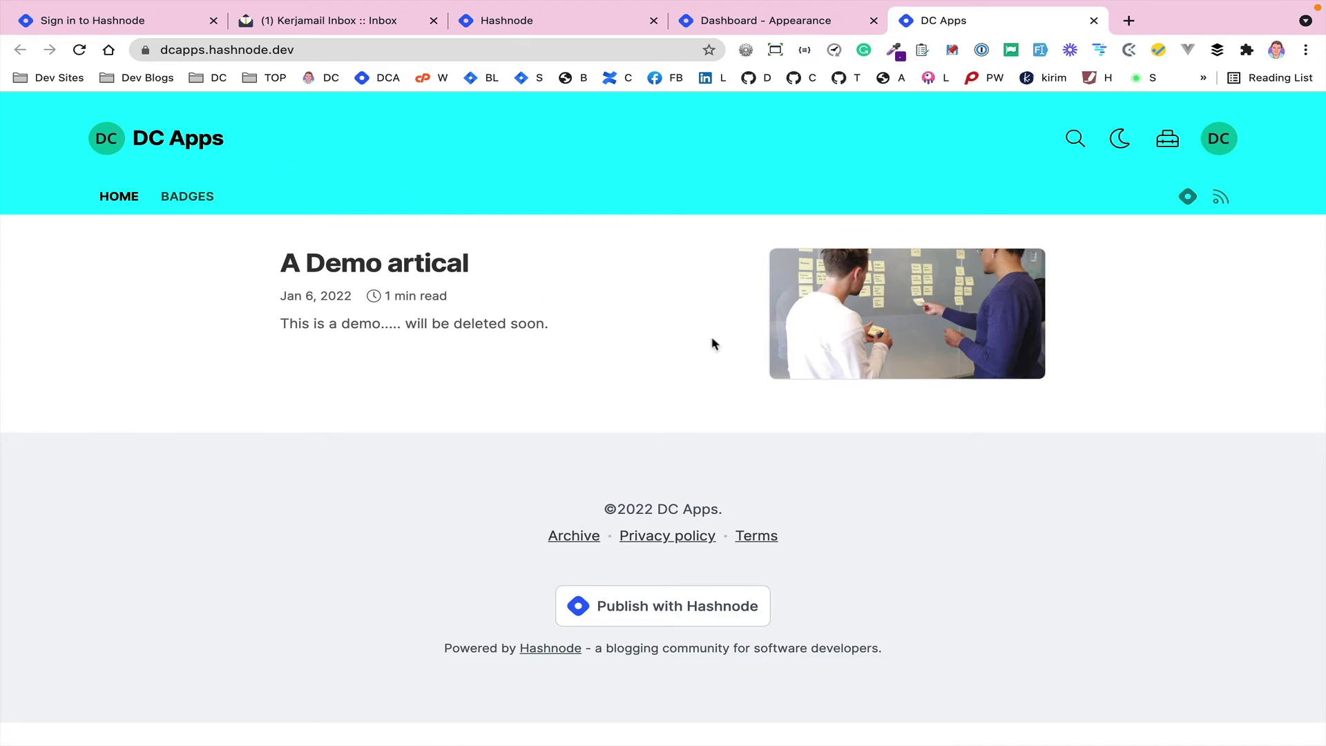
- View the A Demo artical post and the Badges page, then return home
left_click(362, 268)
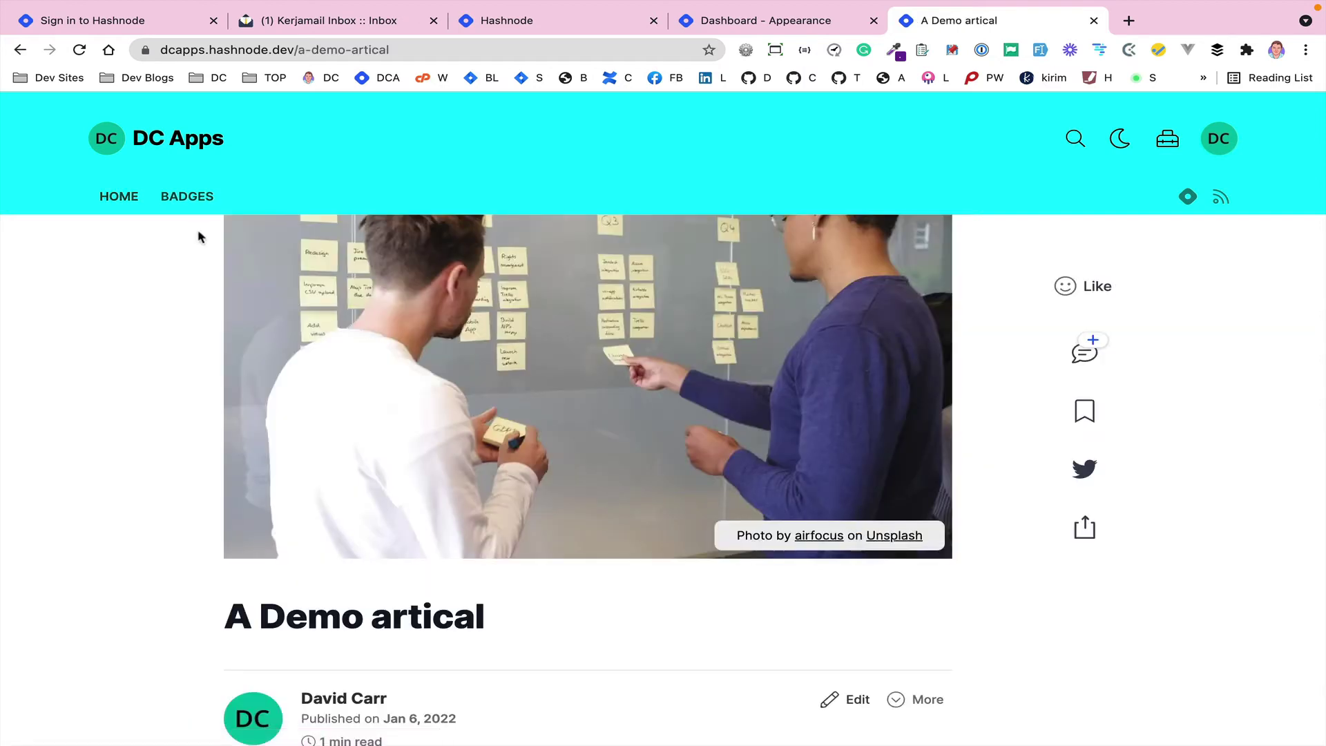
left_click(130, 200)
left_click(176, 195)
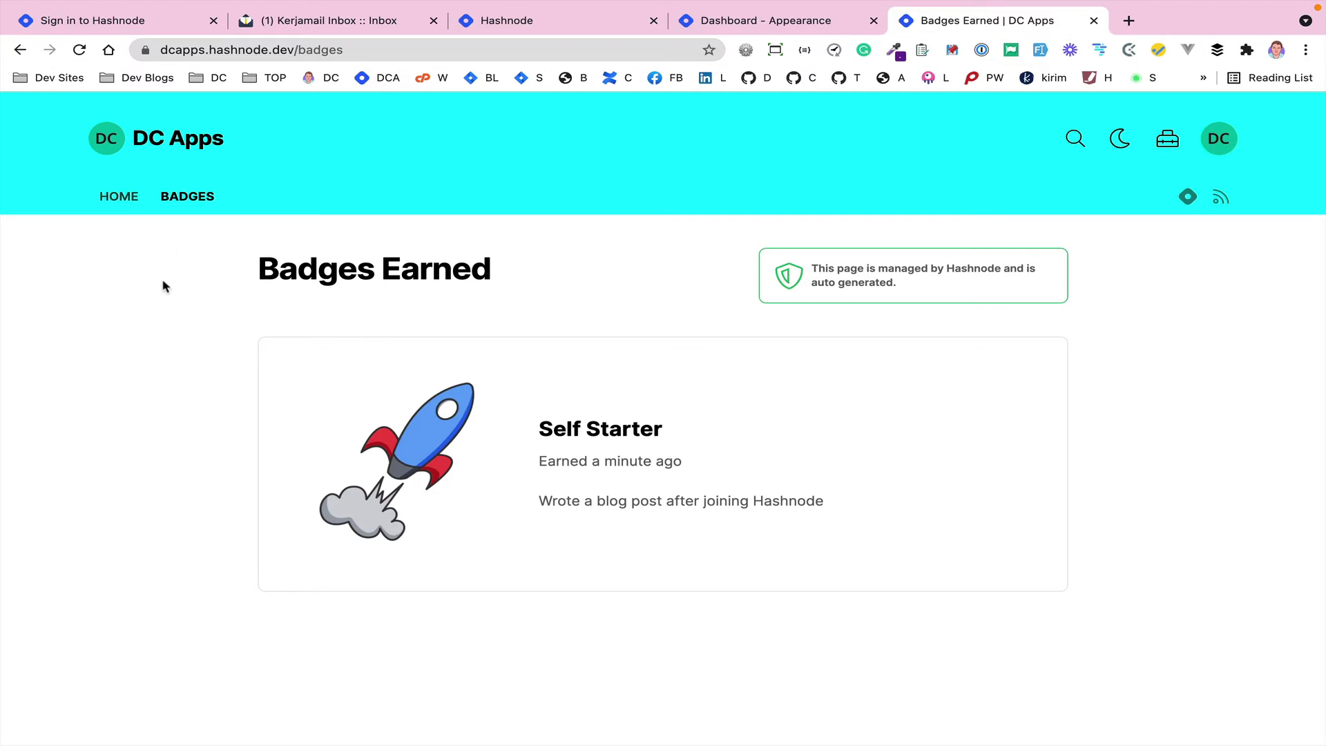
left_click(113, 192)
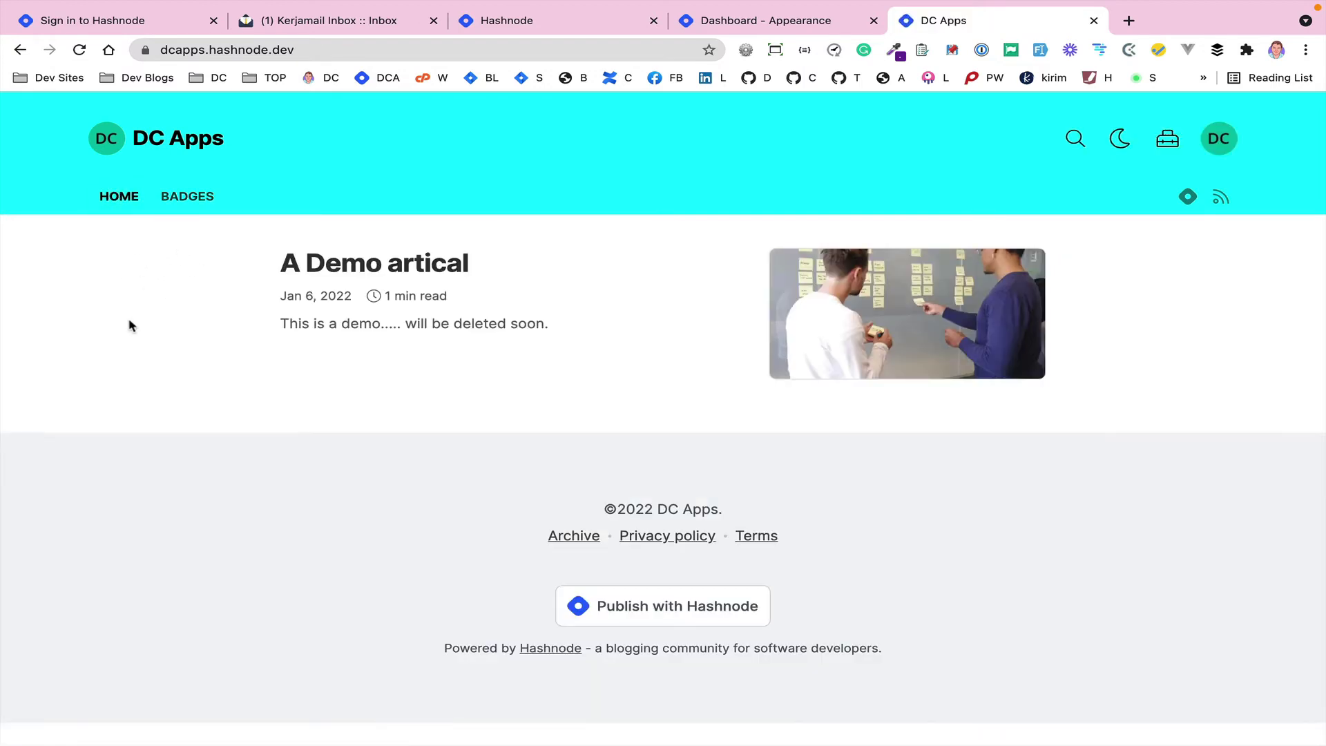
- Back in the dashboard, go to Navbar settings and add a new navbar item
left_click(758, 21)
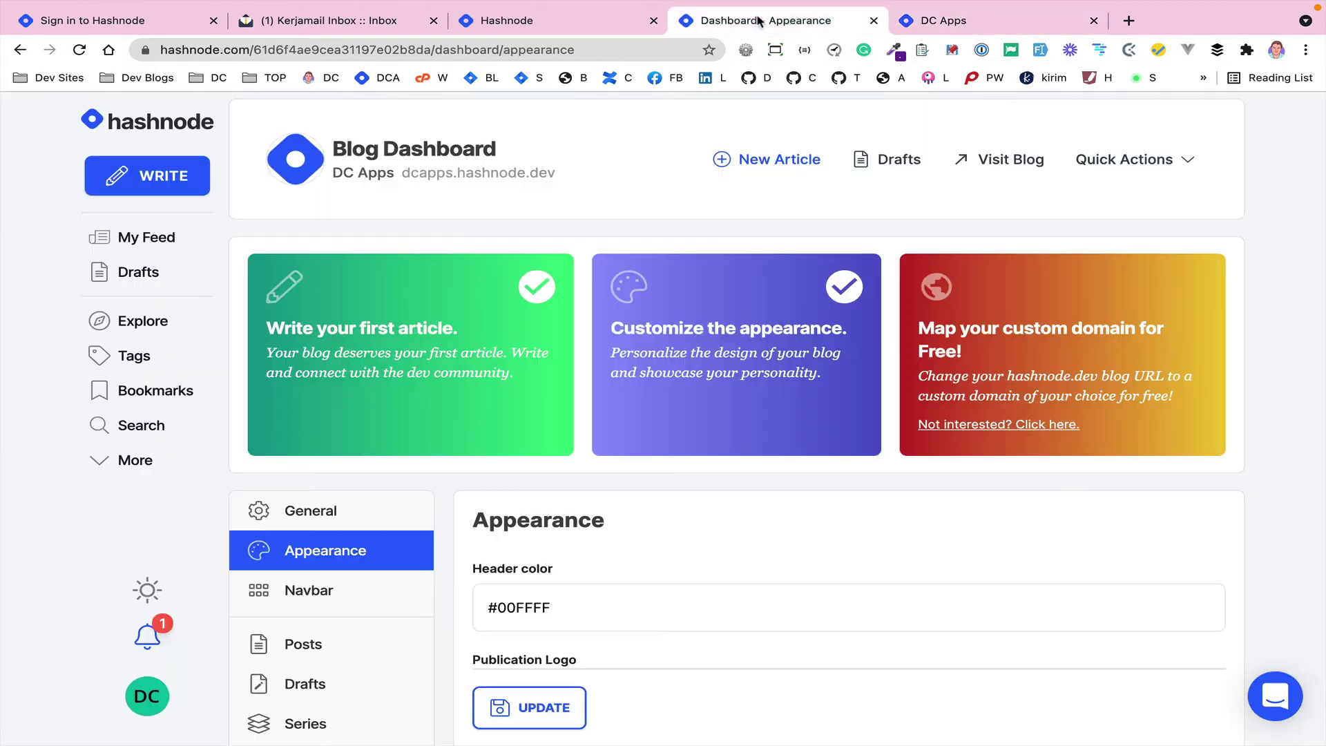
scroll(461, 476, "down", 3)
left_click(297, 408)
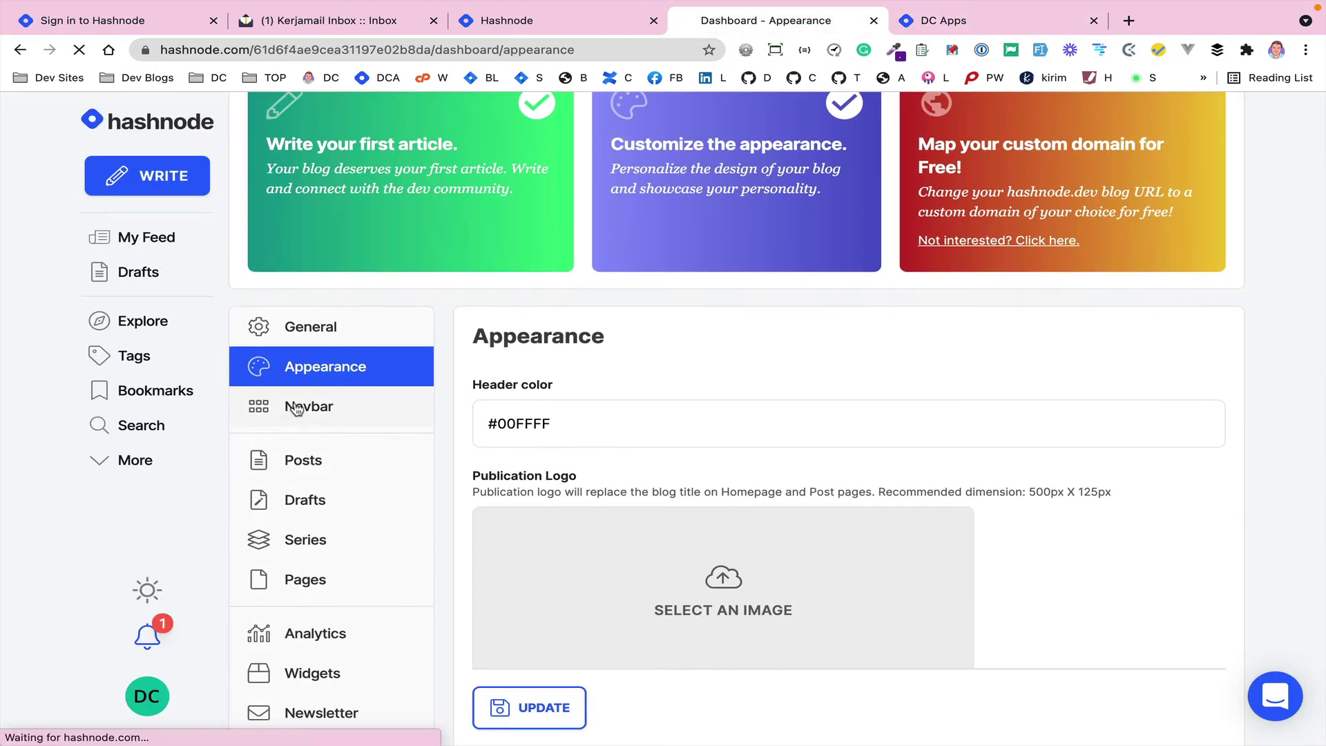
scroll(449, 542, "down", 5)
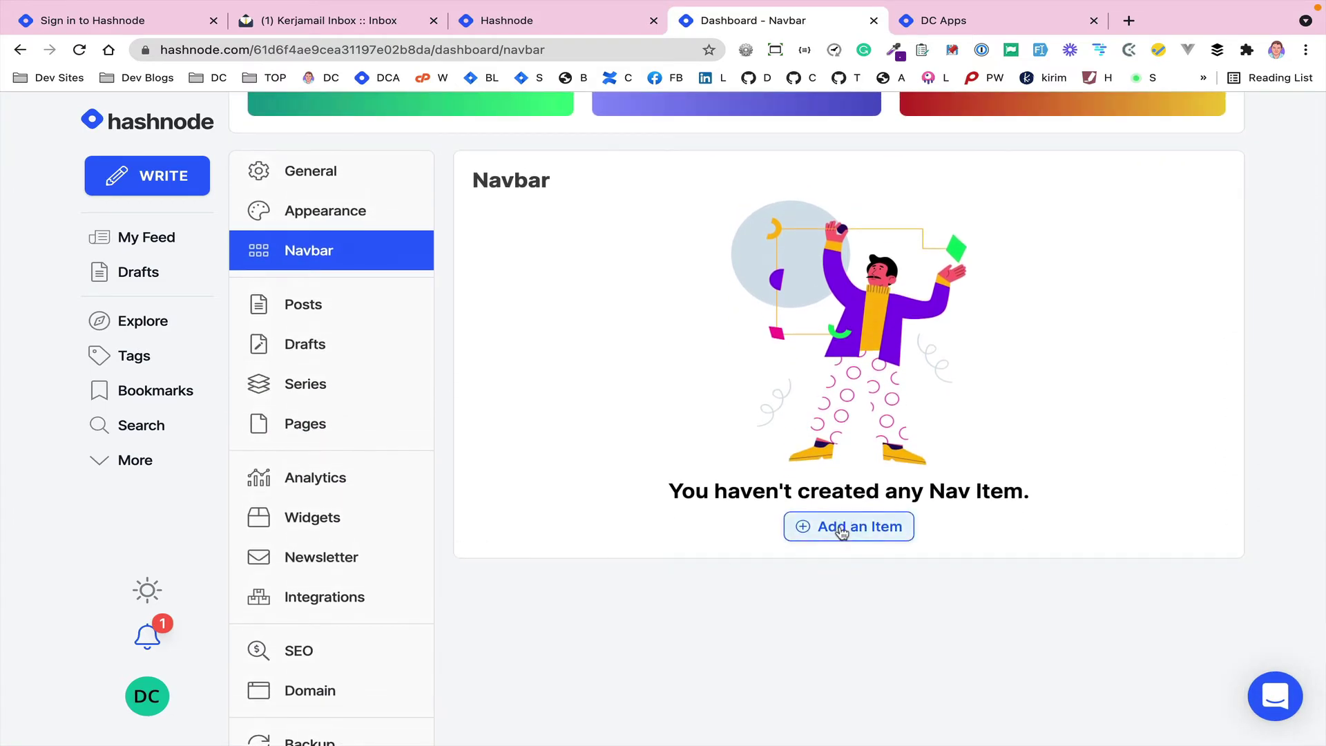
left_click(841, 526)
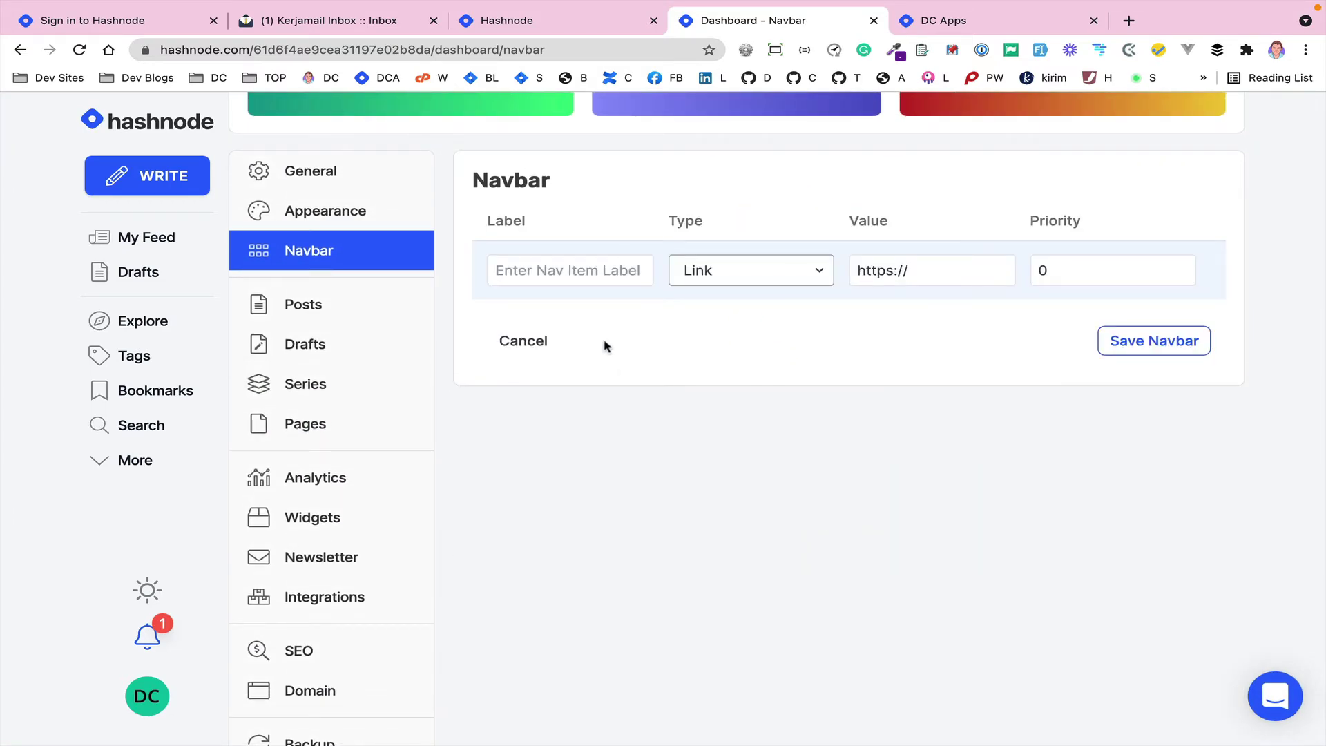
- Set the item's label to 'Twitter', type Link, value the blog's Twitter profile URL, and save
scroll(574, 337, "up", 1)
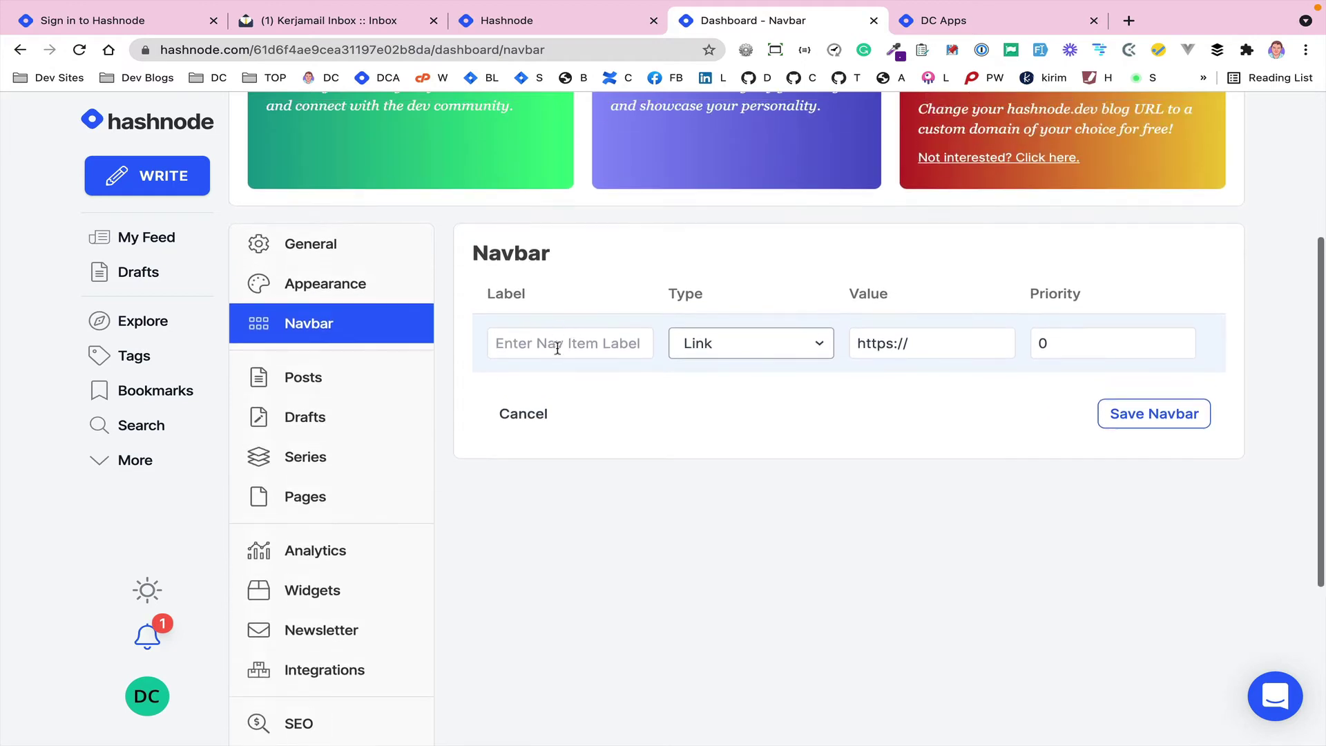
left_click(553, 346)
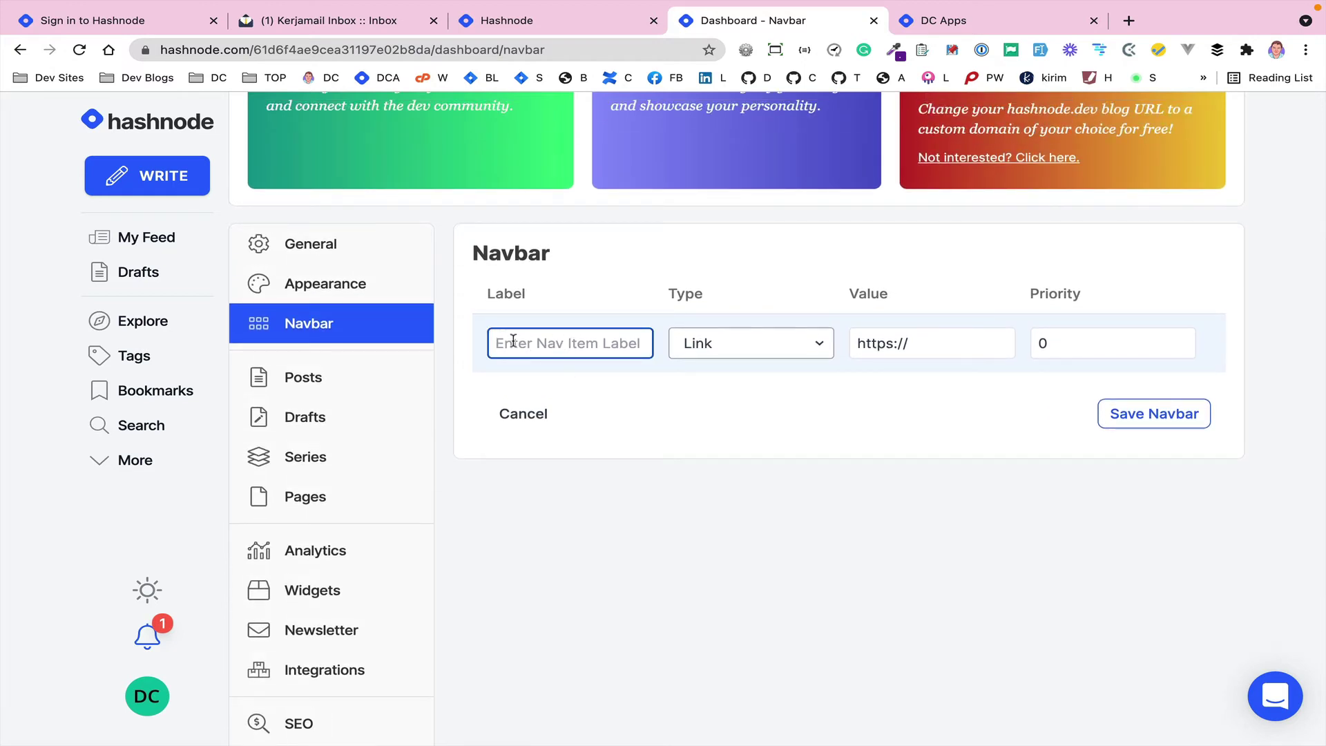
left_click(751, 347)
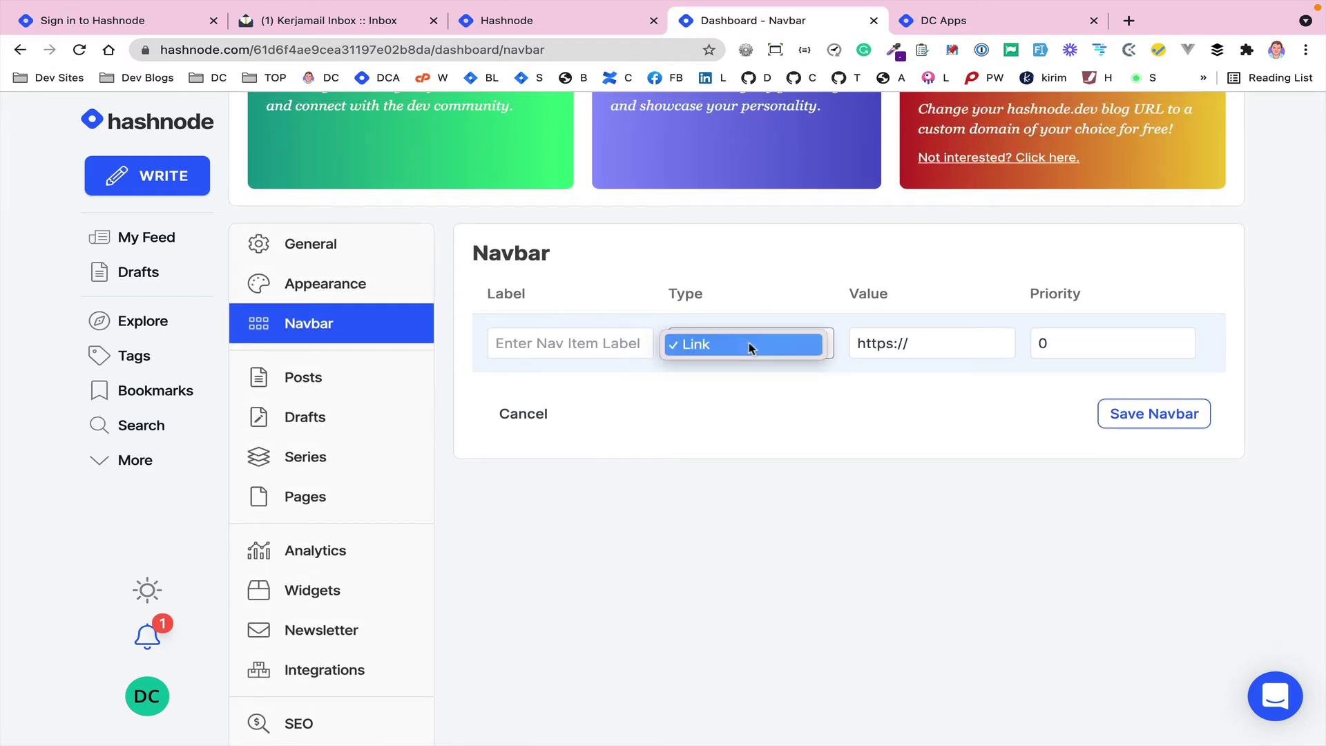
left_click(732, 353)
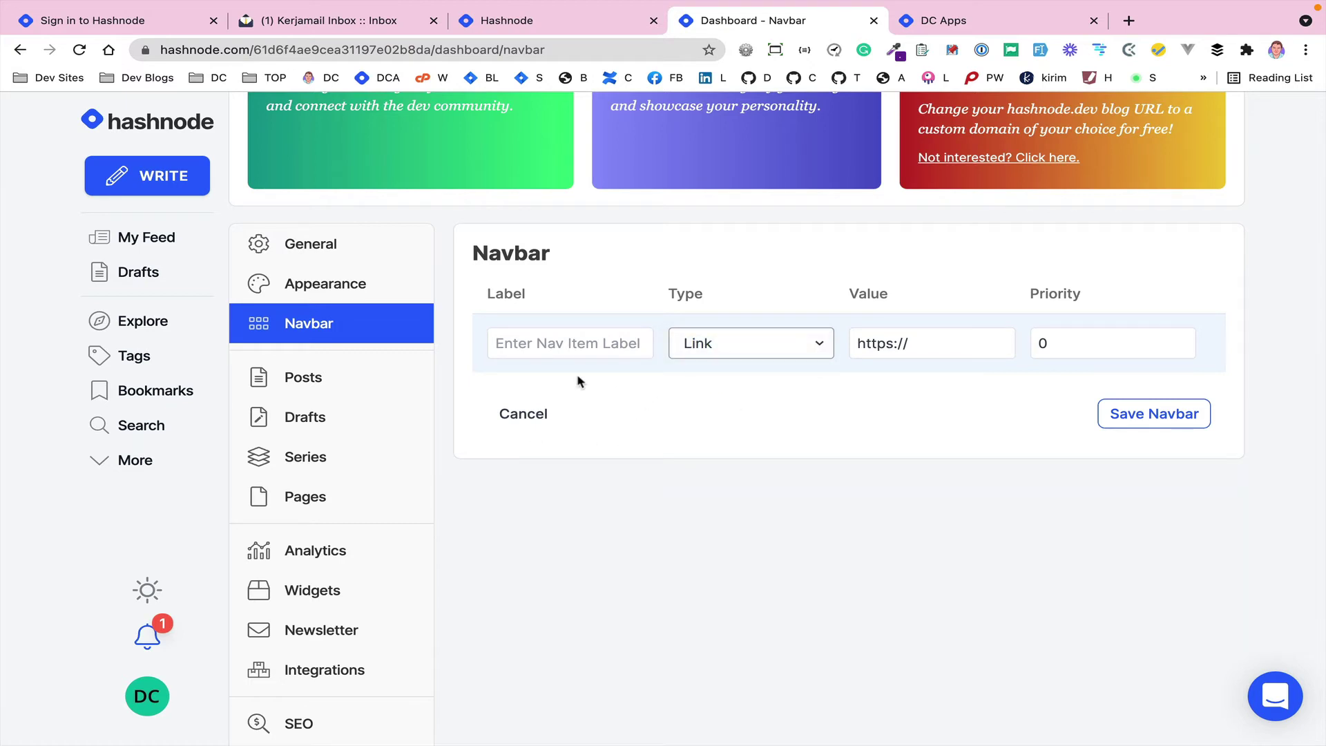
left_click(526, 343)
type("Twitter")
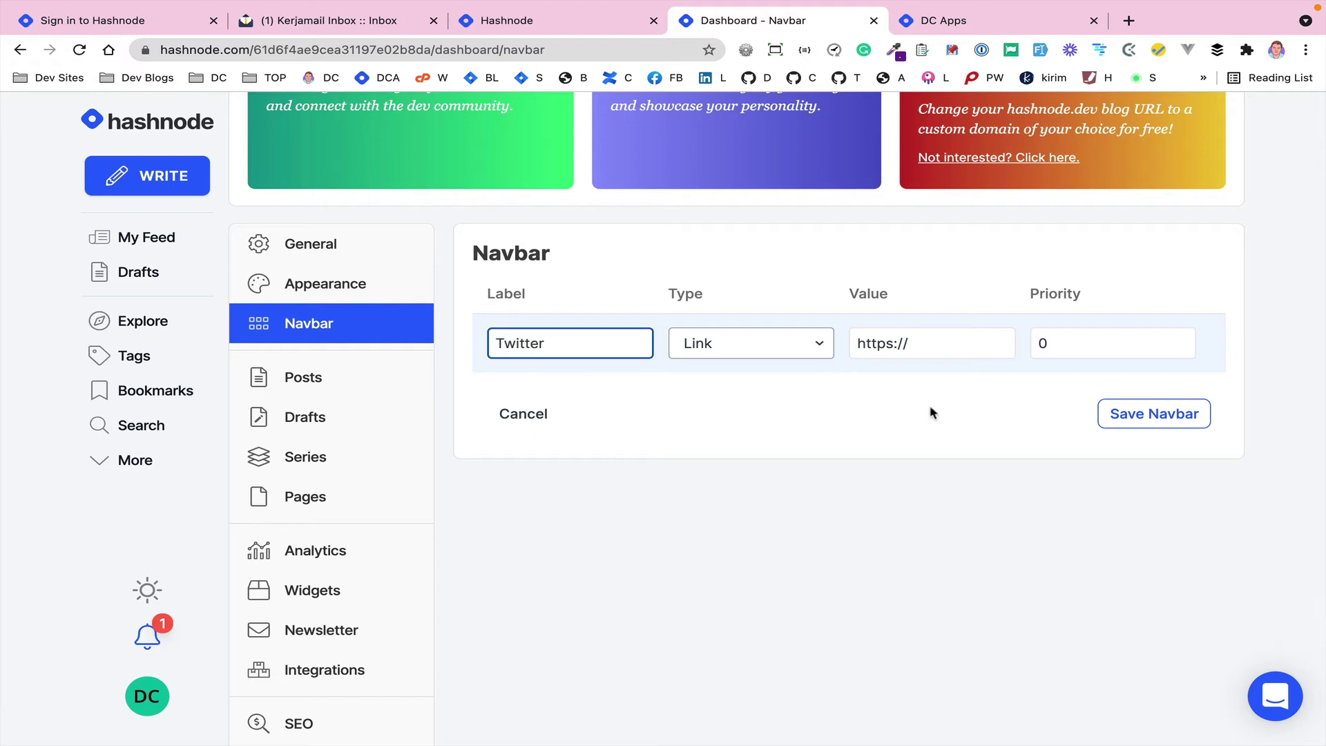
left_click(940, 343)
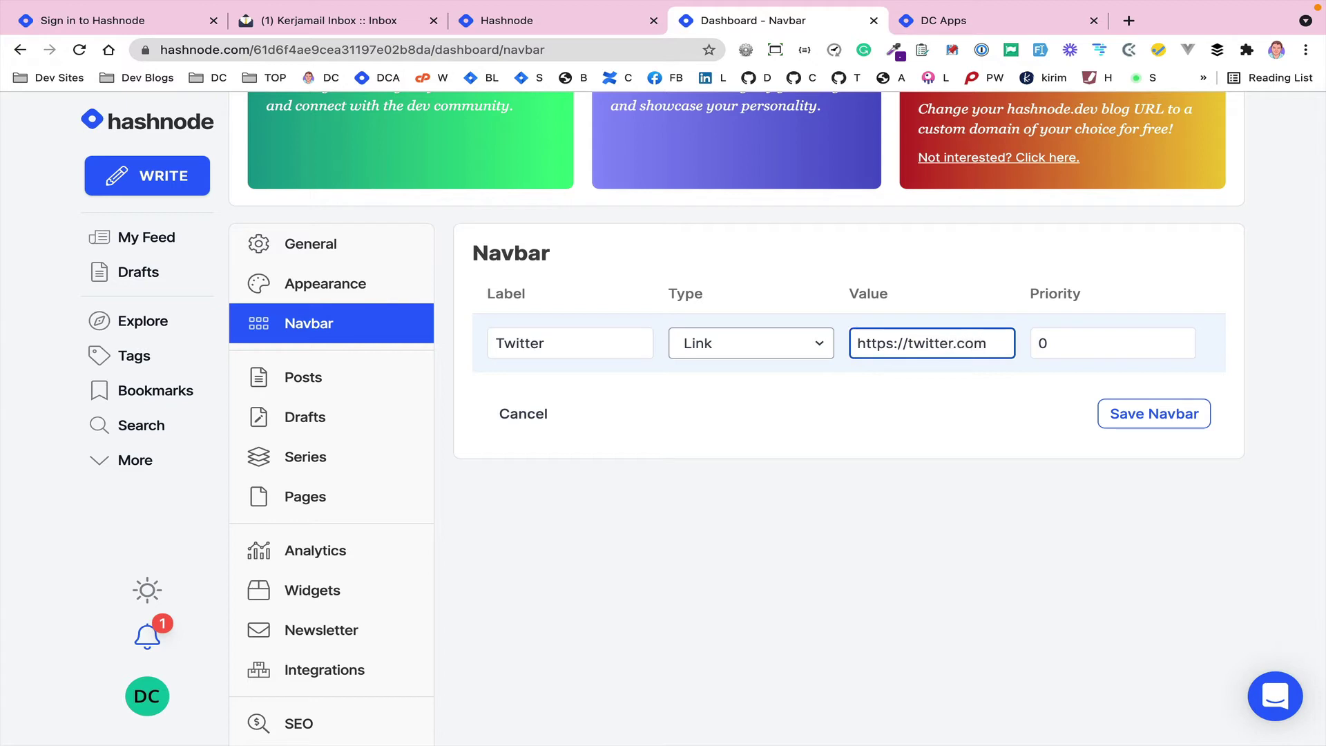
type("twitter.com/dcblogdev")
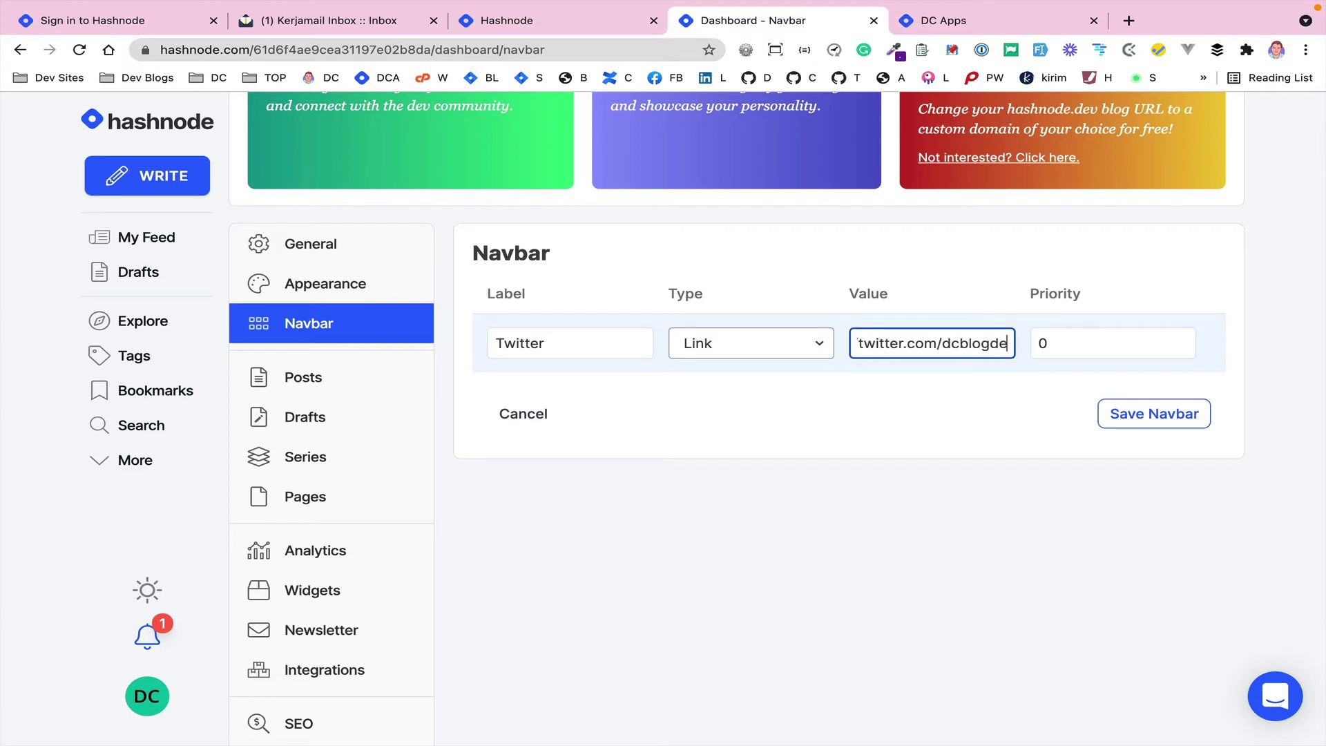
left_click(923, 418)
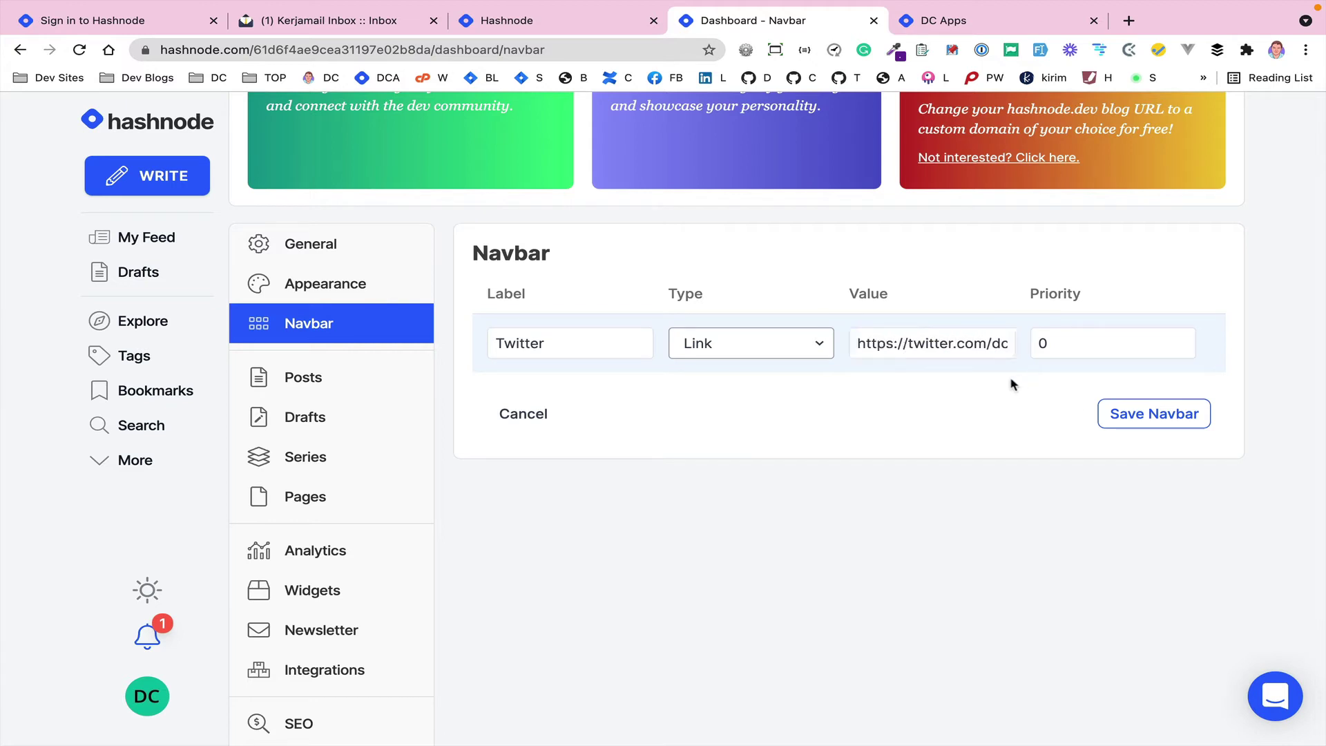
left_click(1117, 414)
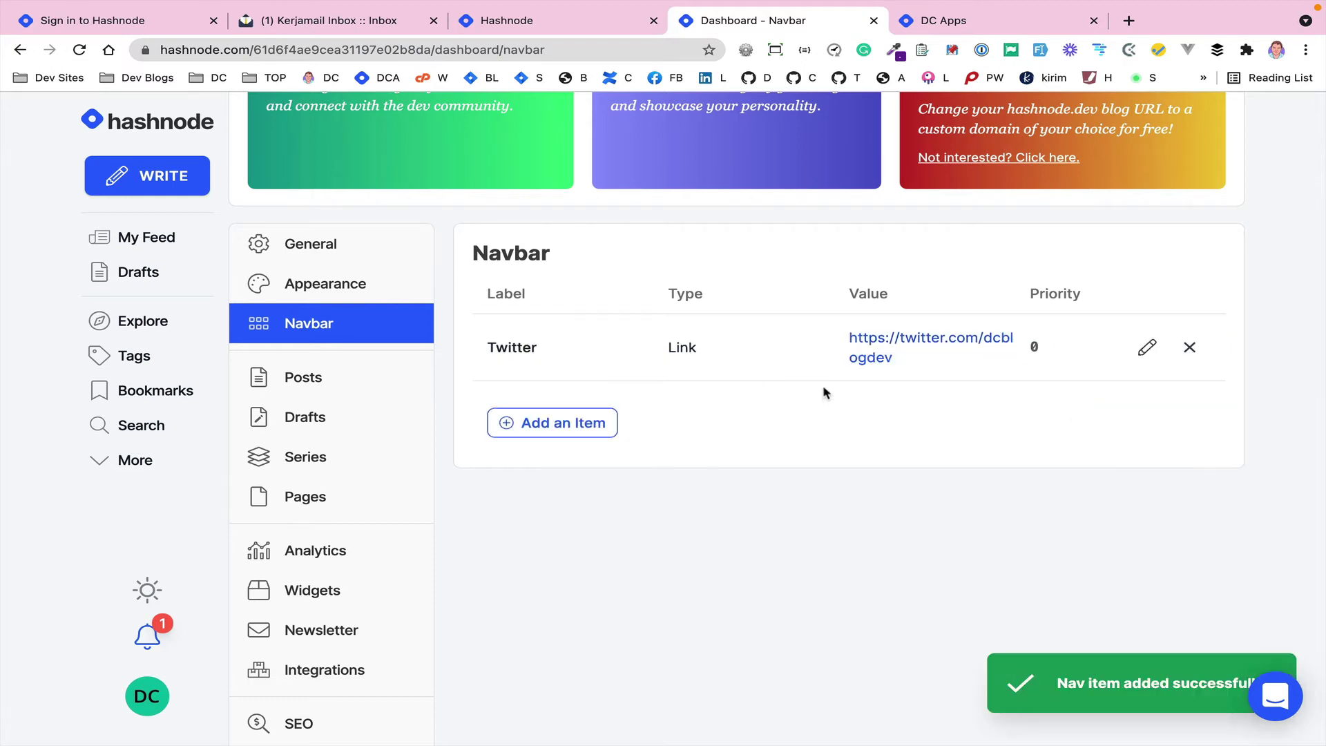
- Look through the Posts and Drafts lists, then start a new page under Pages
left_click(301, 384)
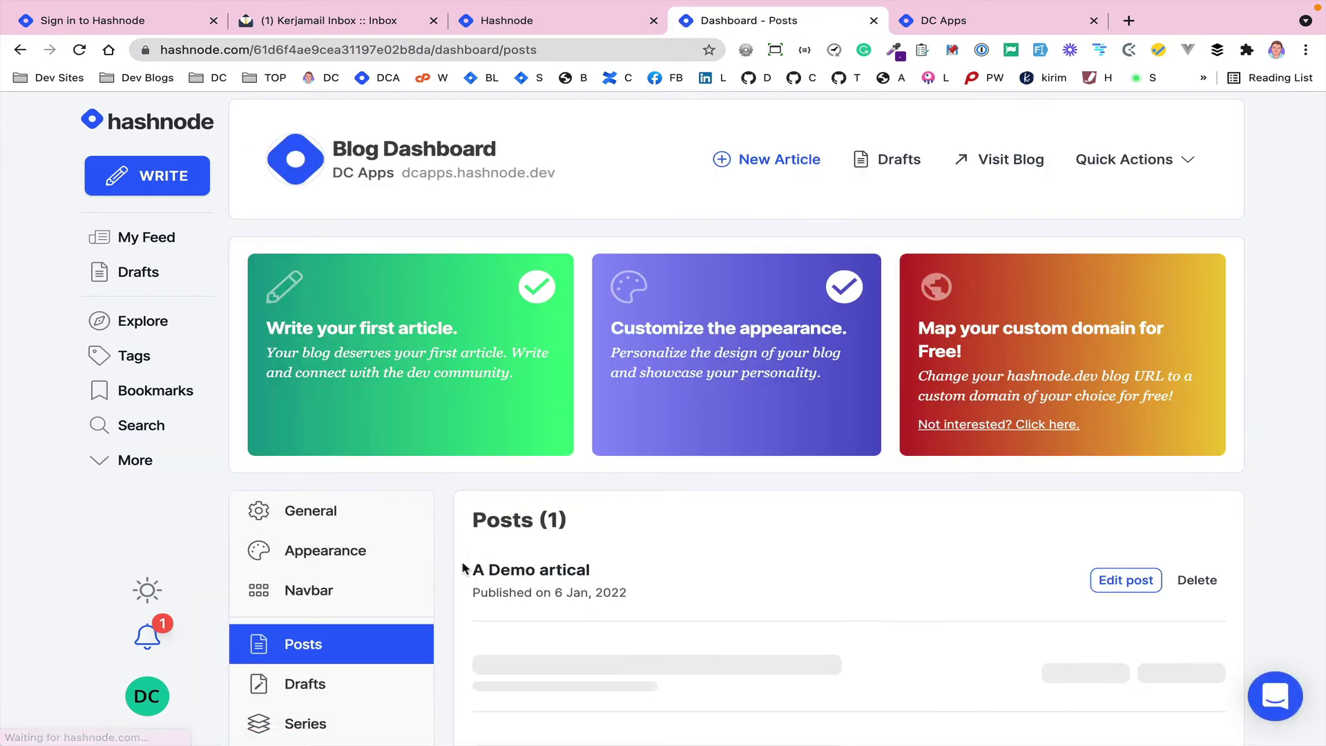
scroll(471, 529, "down", 2)
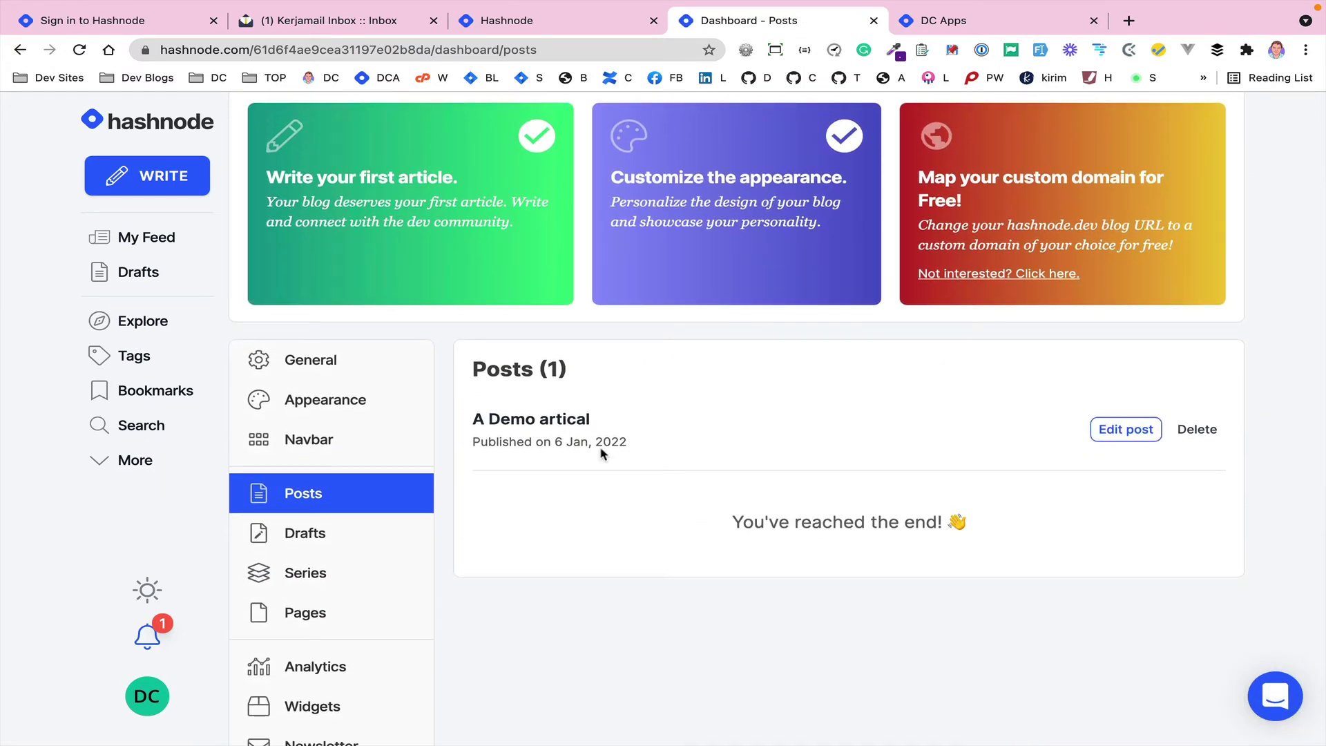
left_click(309, 538)
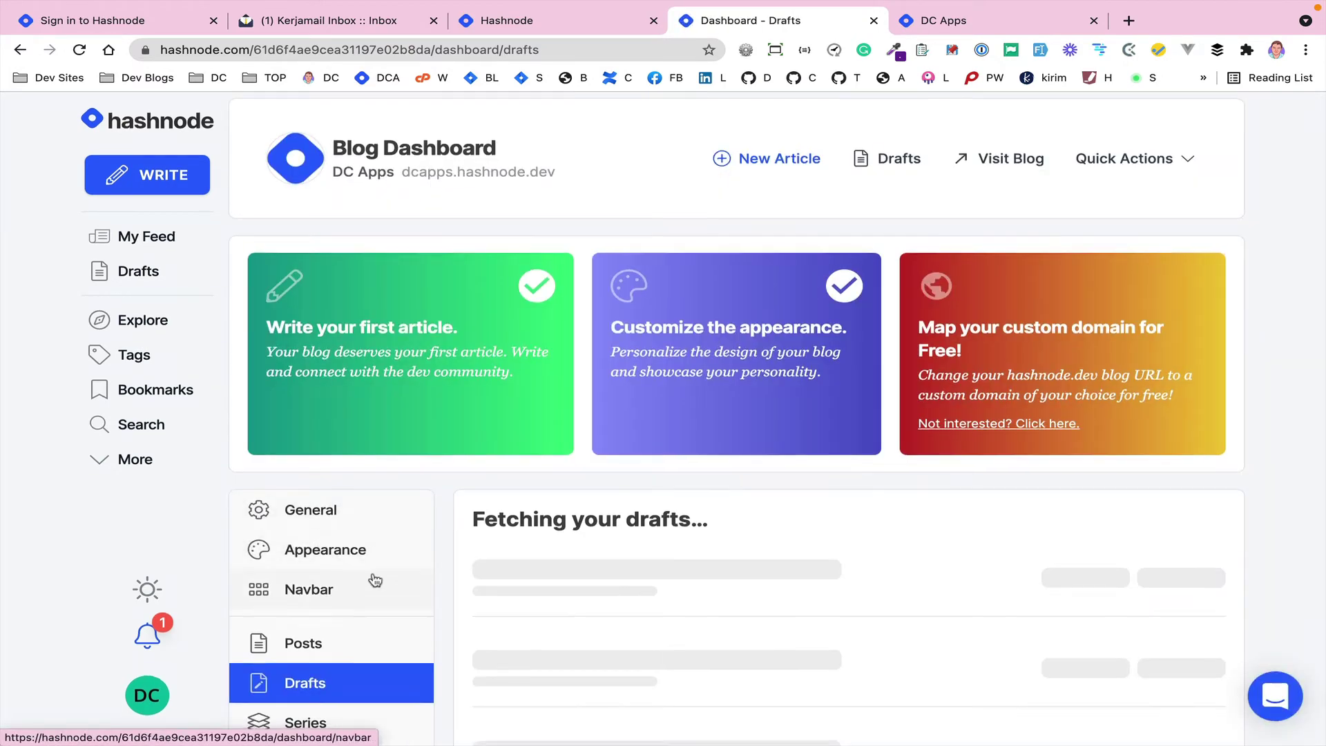
scroll(324, 573, "down", 4)
left_click(295, 487)
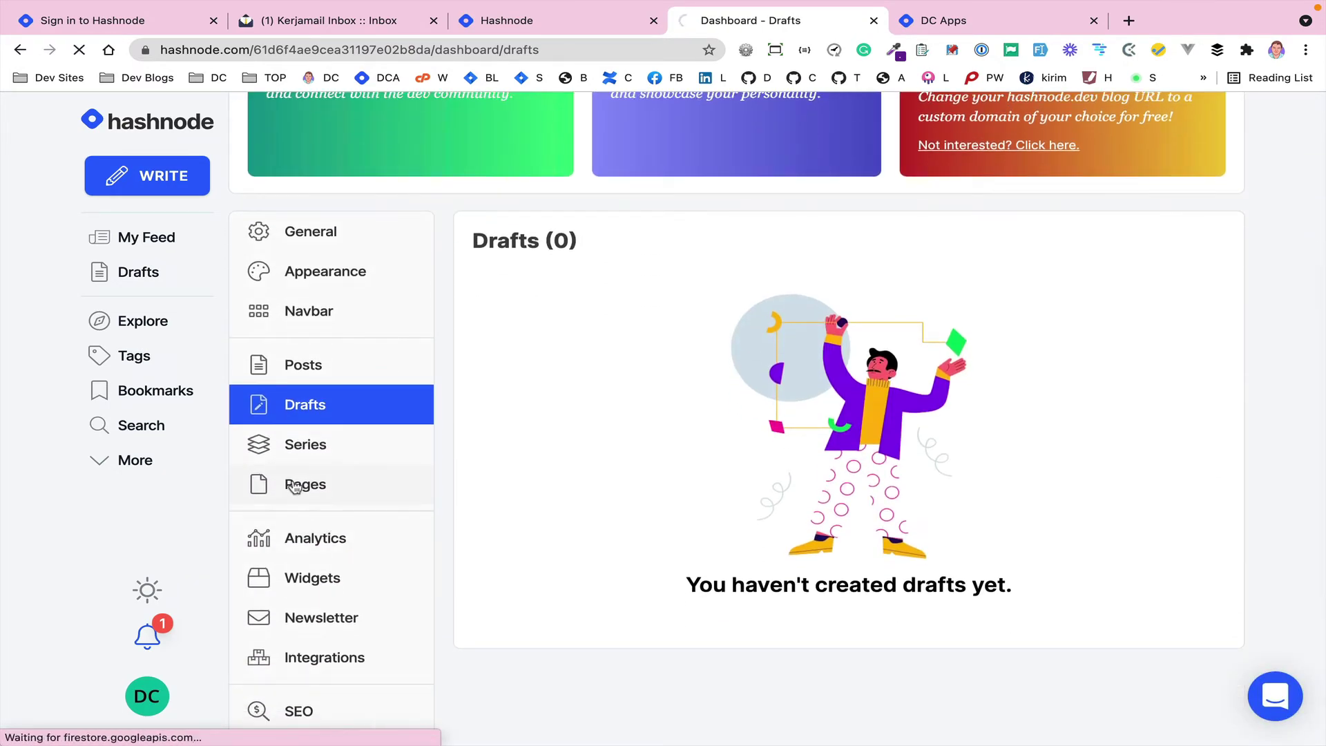
scroll(434, 549, "down", 3)
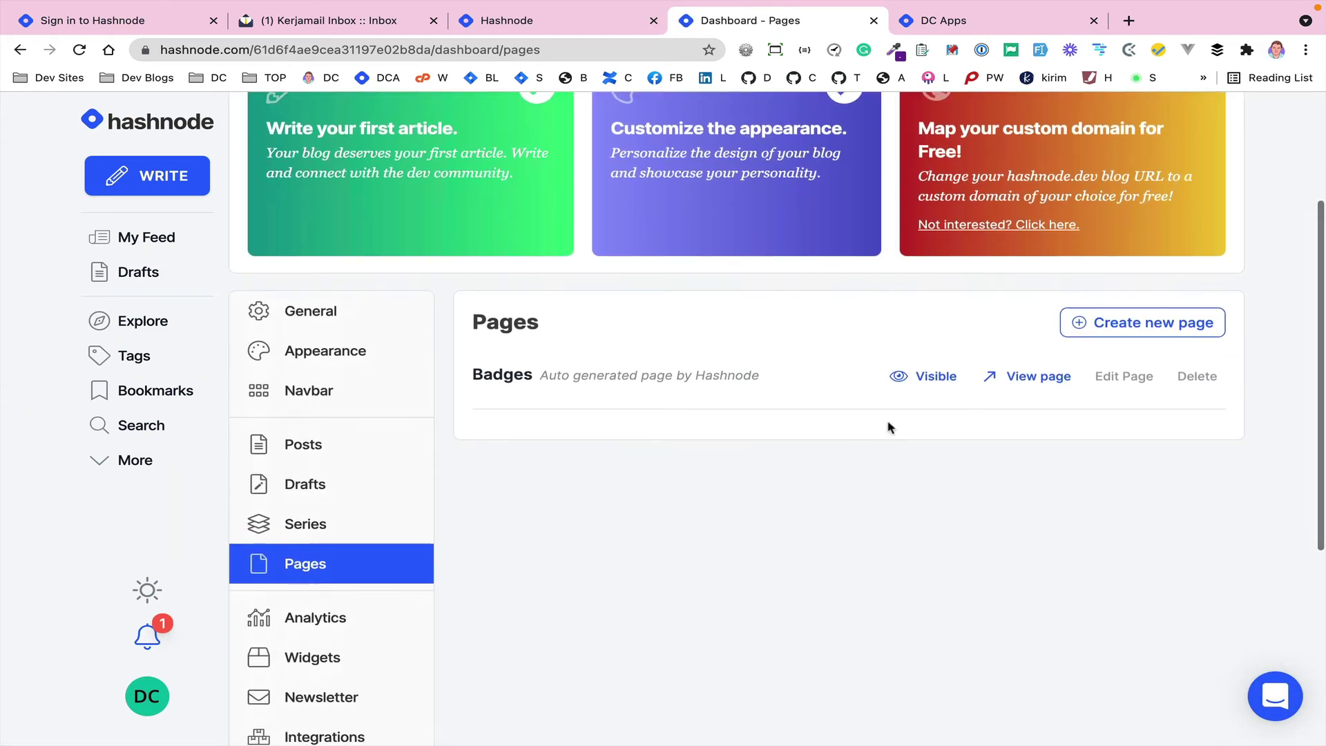
left_click(1133, 331)
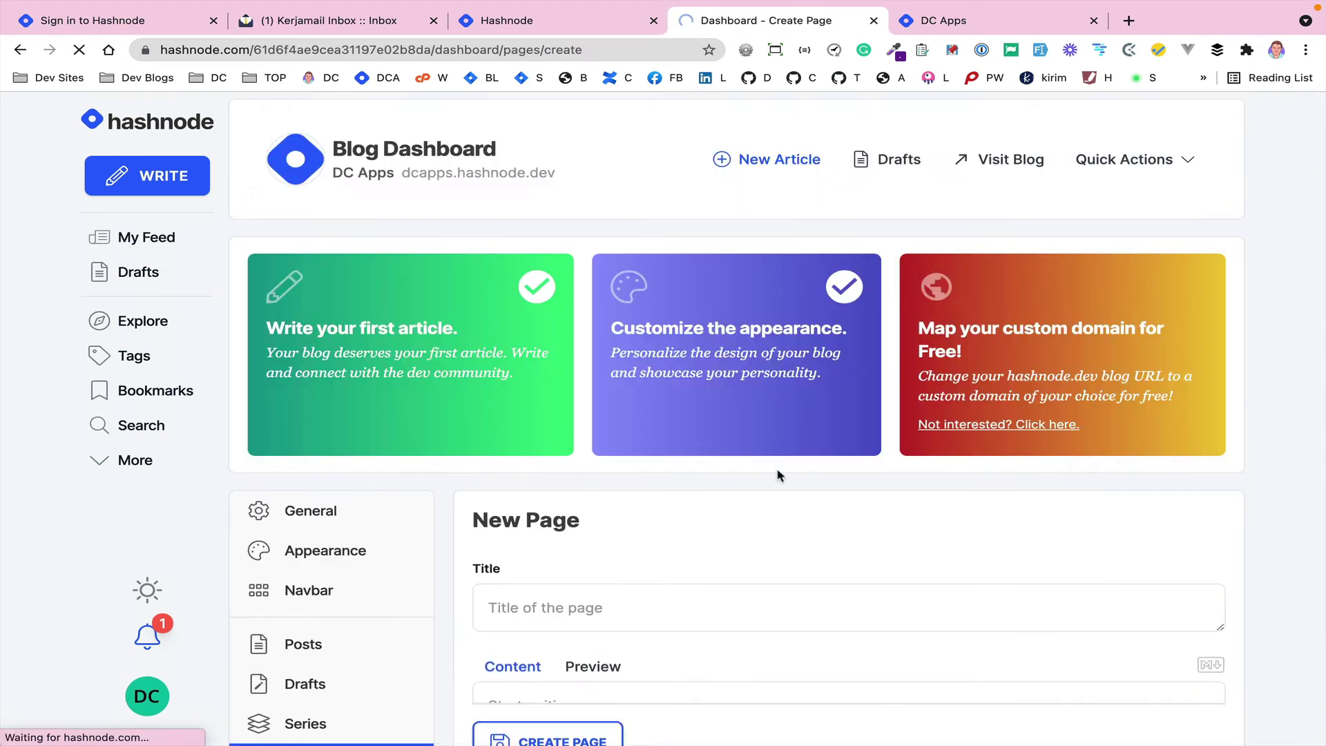
scroll(645, 524, "down", 5)
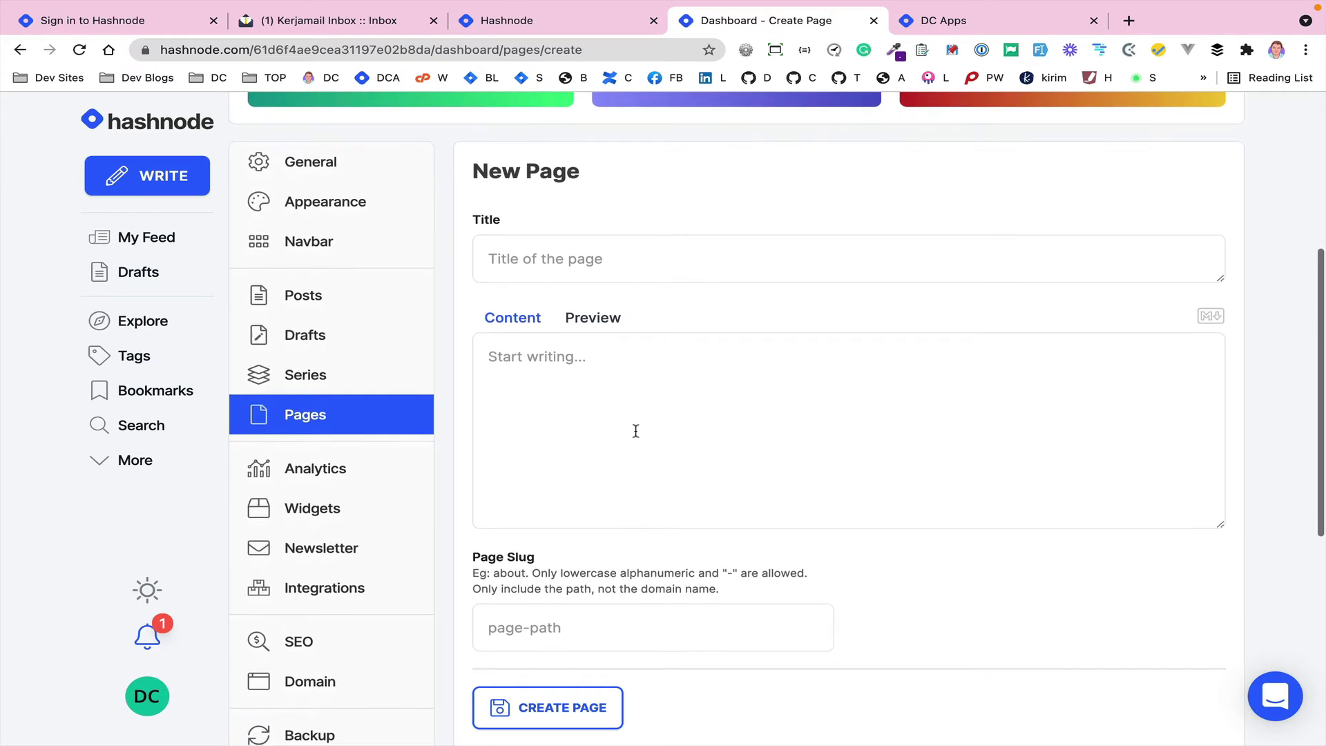
- Create the page titled 'About' with content '# About me' and slug about-me
left_click(547, 260)
type("About")
left_click(536, 353)
type("About me")
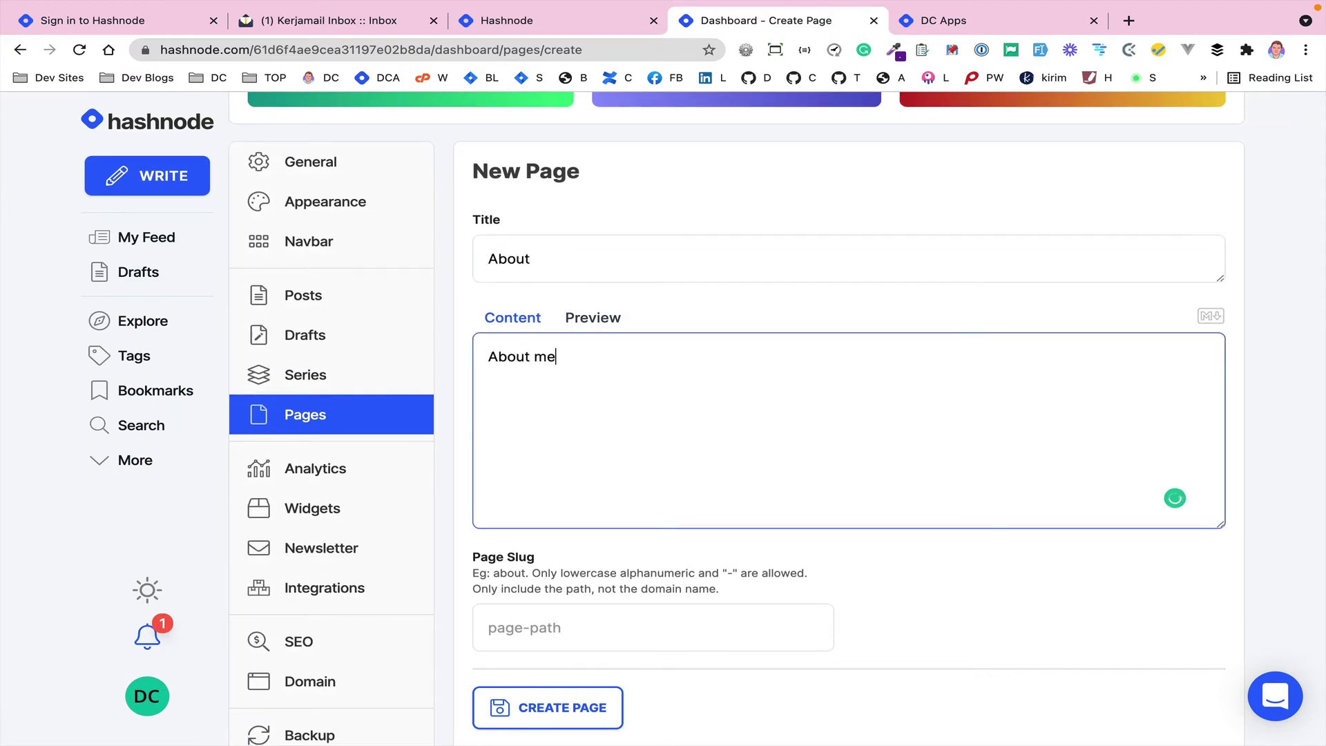
left_click(488, 357)
type("#")
scroll(530, 433, "down", 5)
left_click(531, 457)
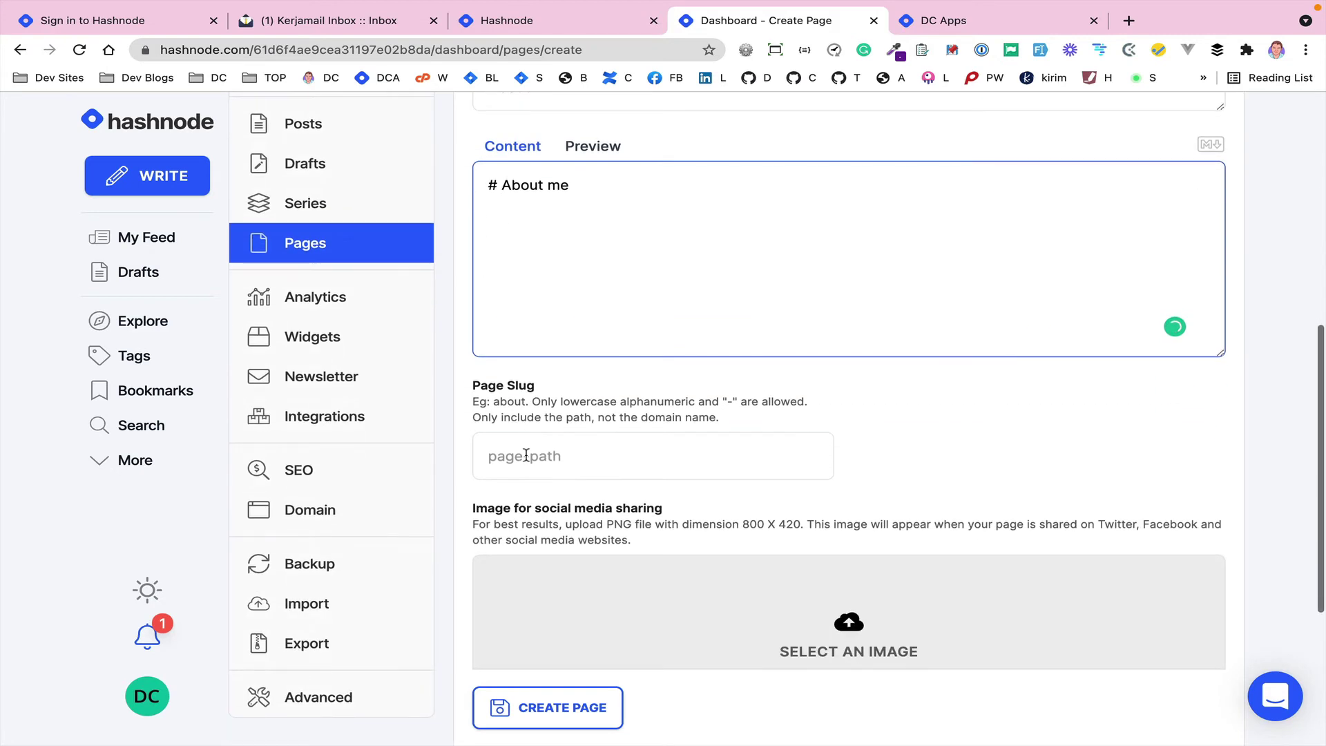
type("about-me")
scroll(631, 394, "down", 5)
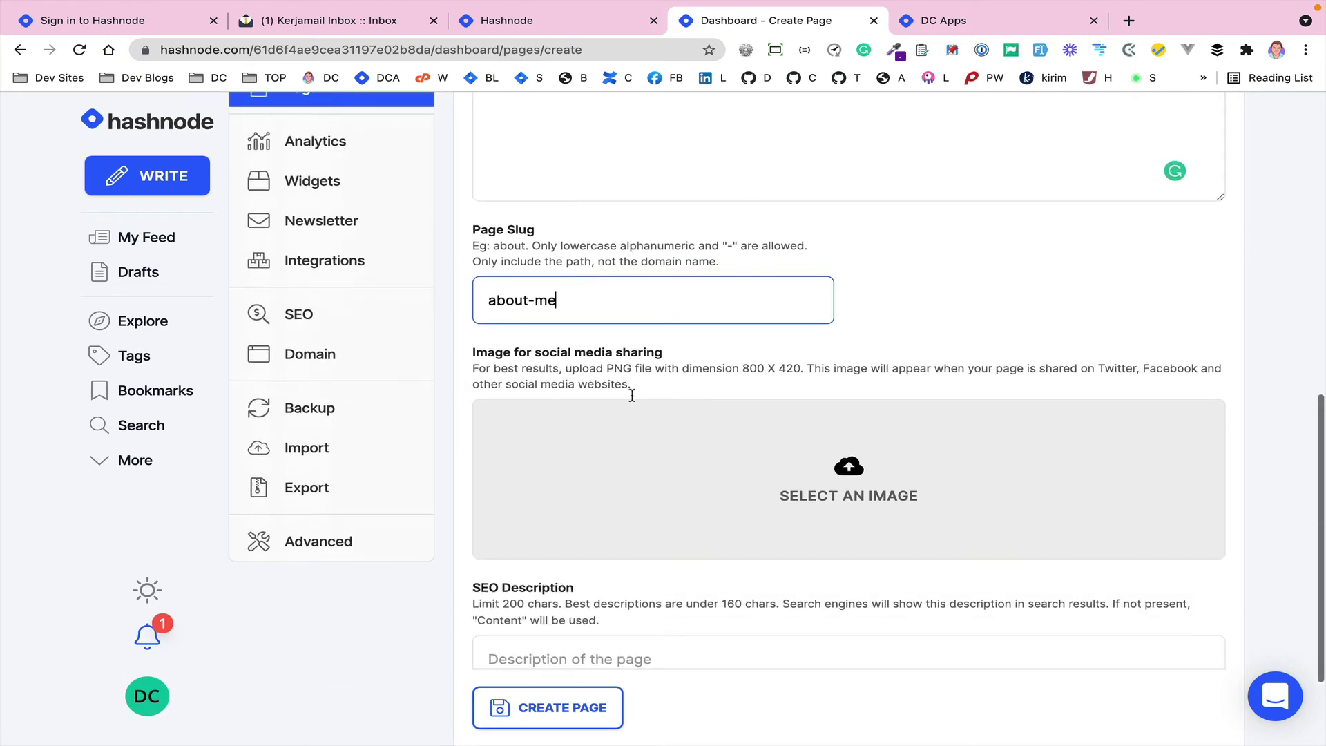
left_click(564, 642)
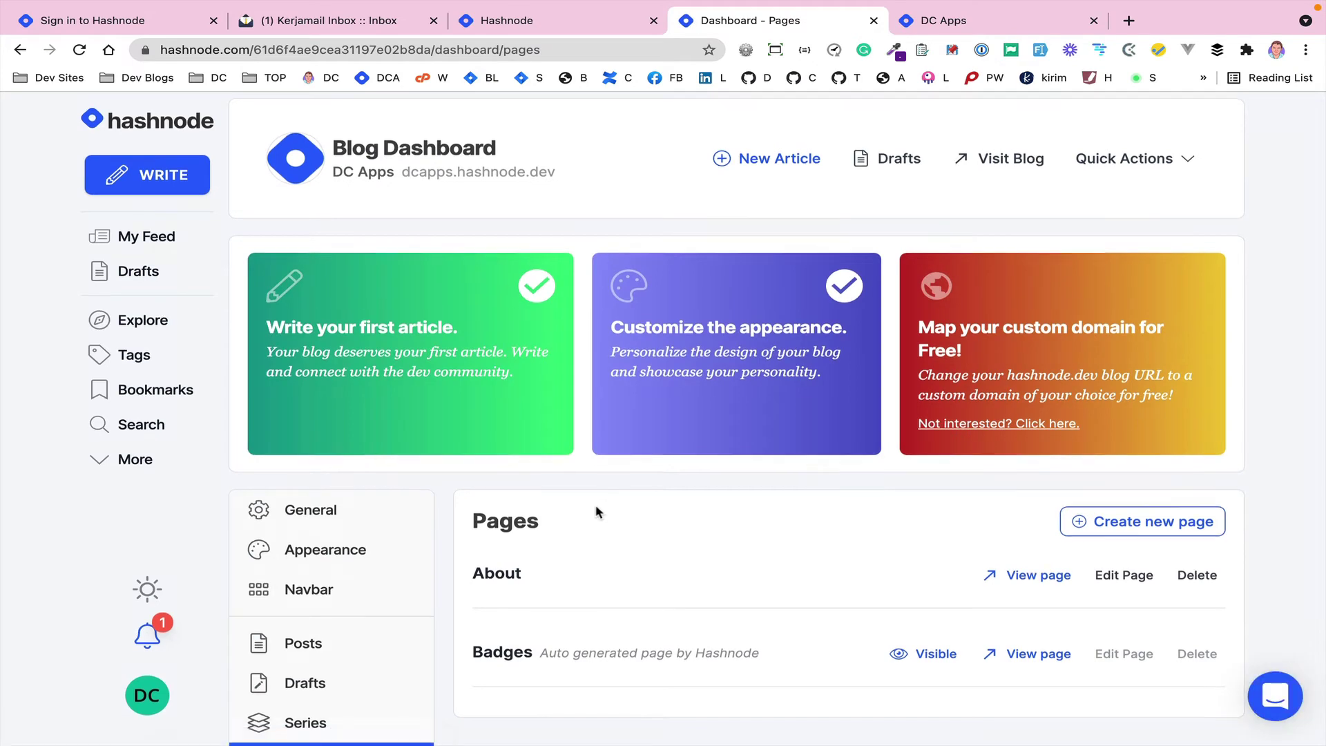
- Add a Page-type About navbar item linking to the about-me page and save the navbar
scroll(594, 512, "down", 4)
left_click(301, 337)
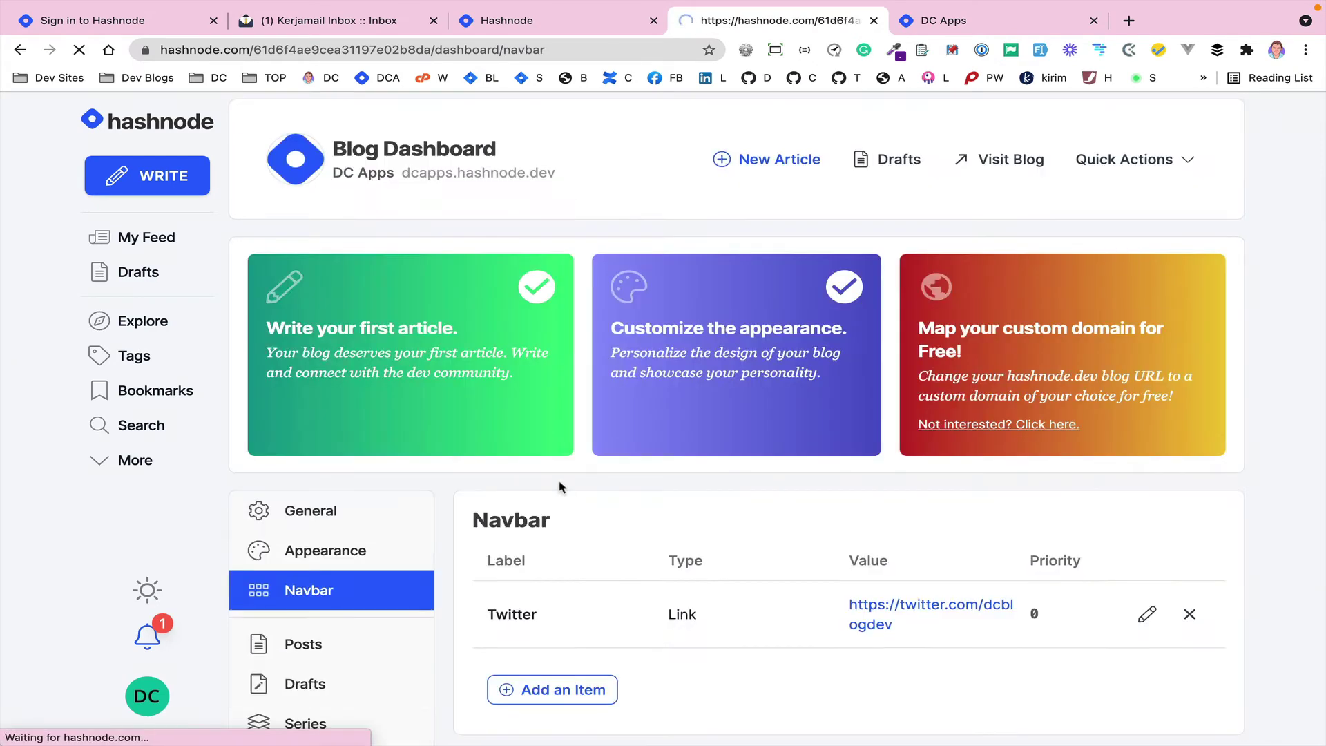
left_click(551, 691)
scroll(639, 665, "down", 5)
left_click(718, 487)
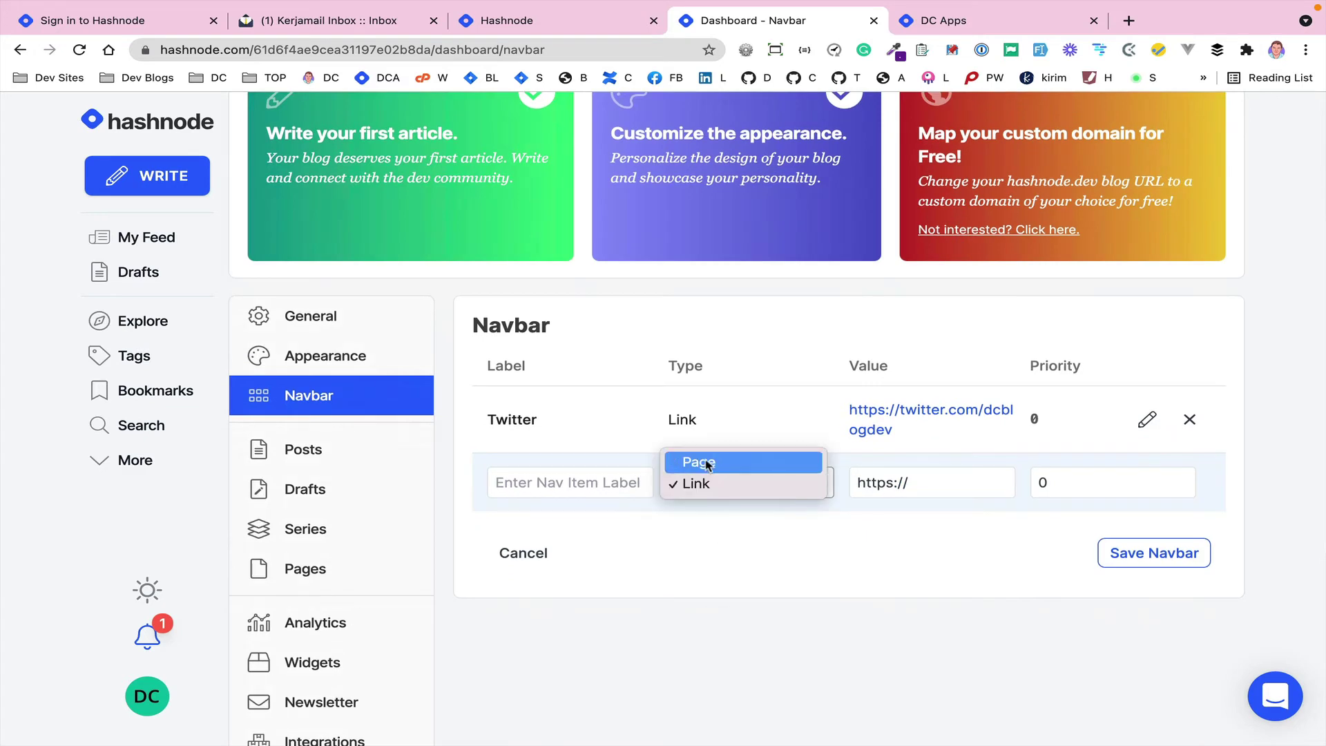
left_click(705, 463)
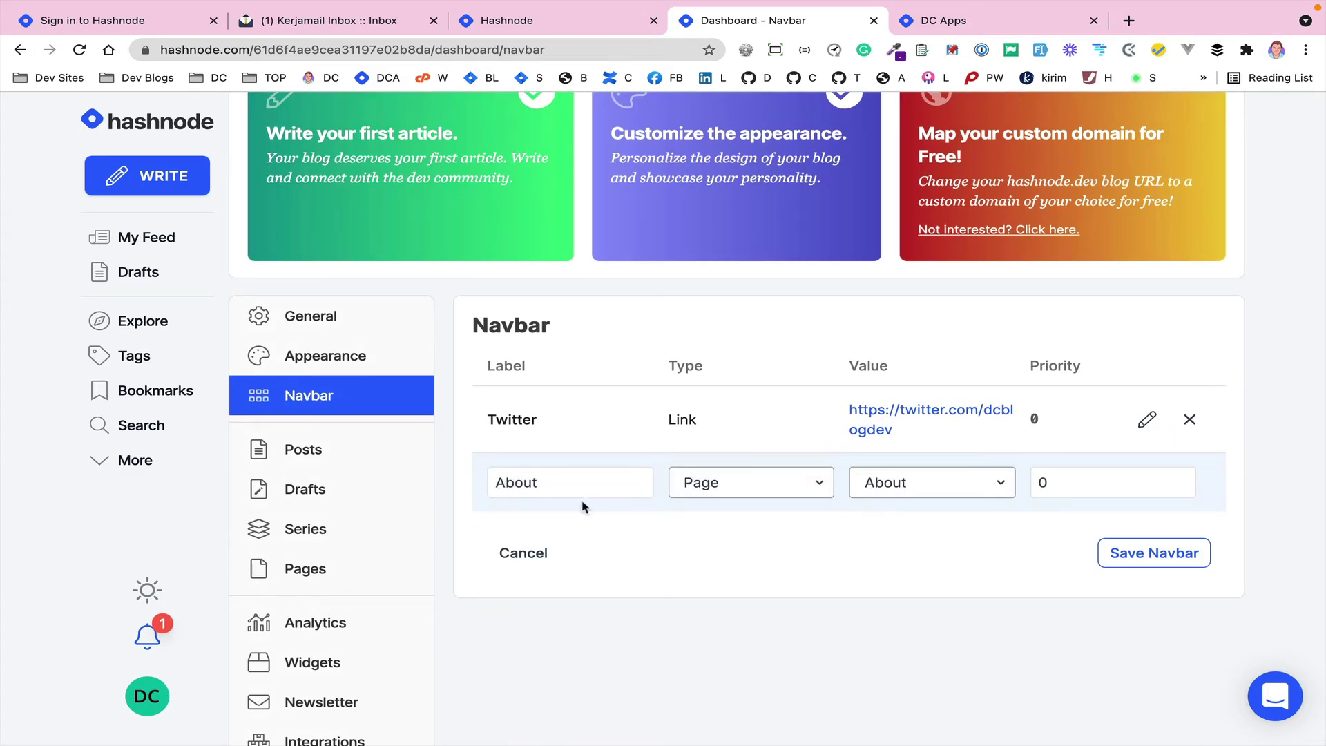
left_click(1120, 552)
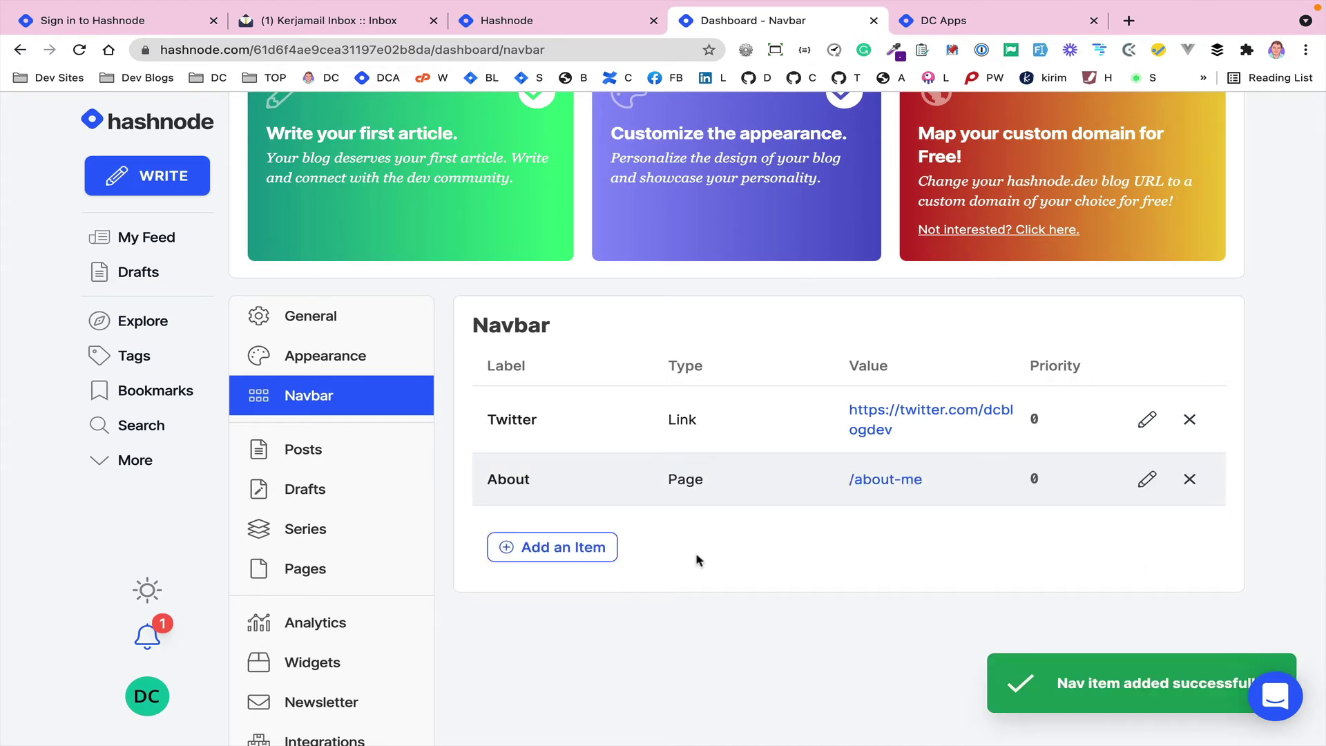
left_click(301, 532)
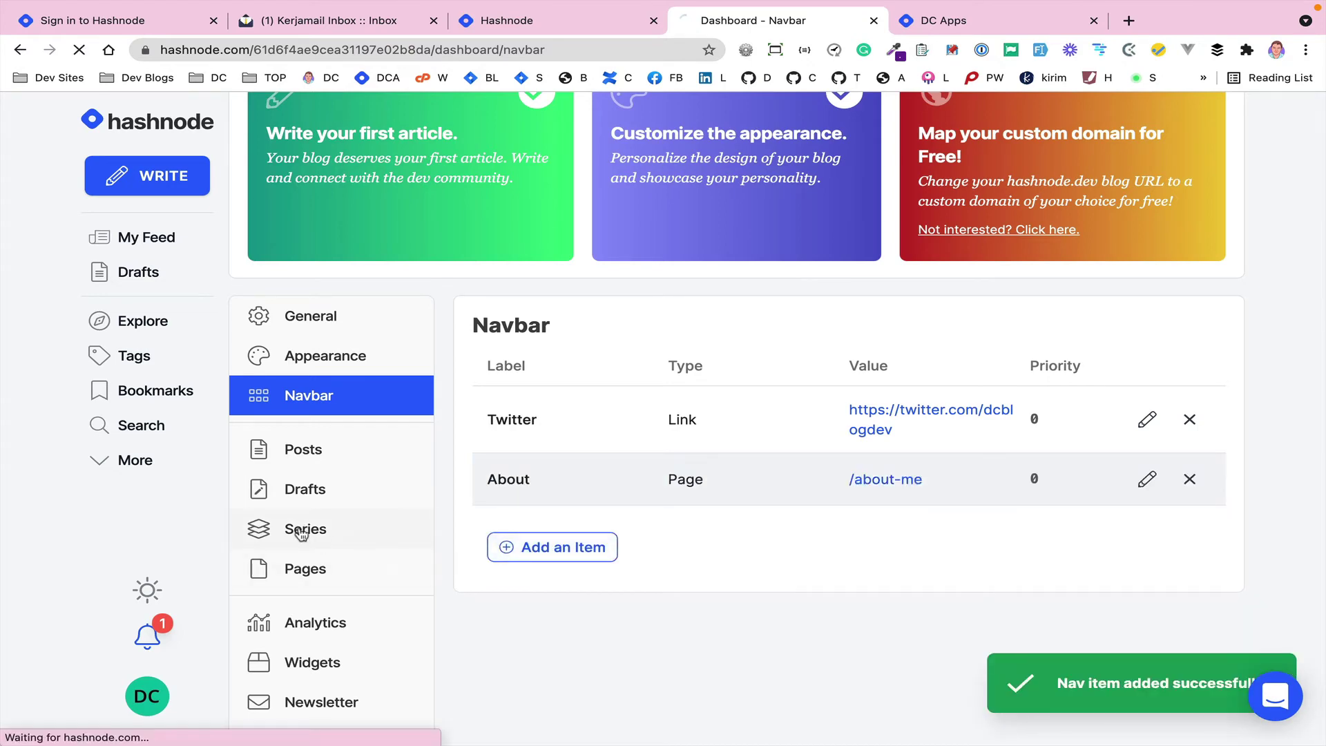
- Start a new series, entering the name Fiction and the slug fiction
scroll(561, 570, "down", 3)
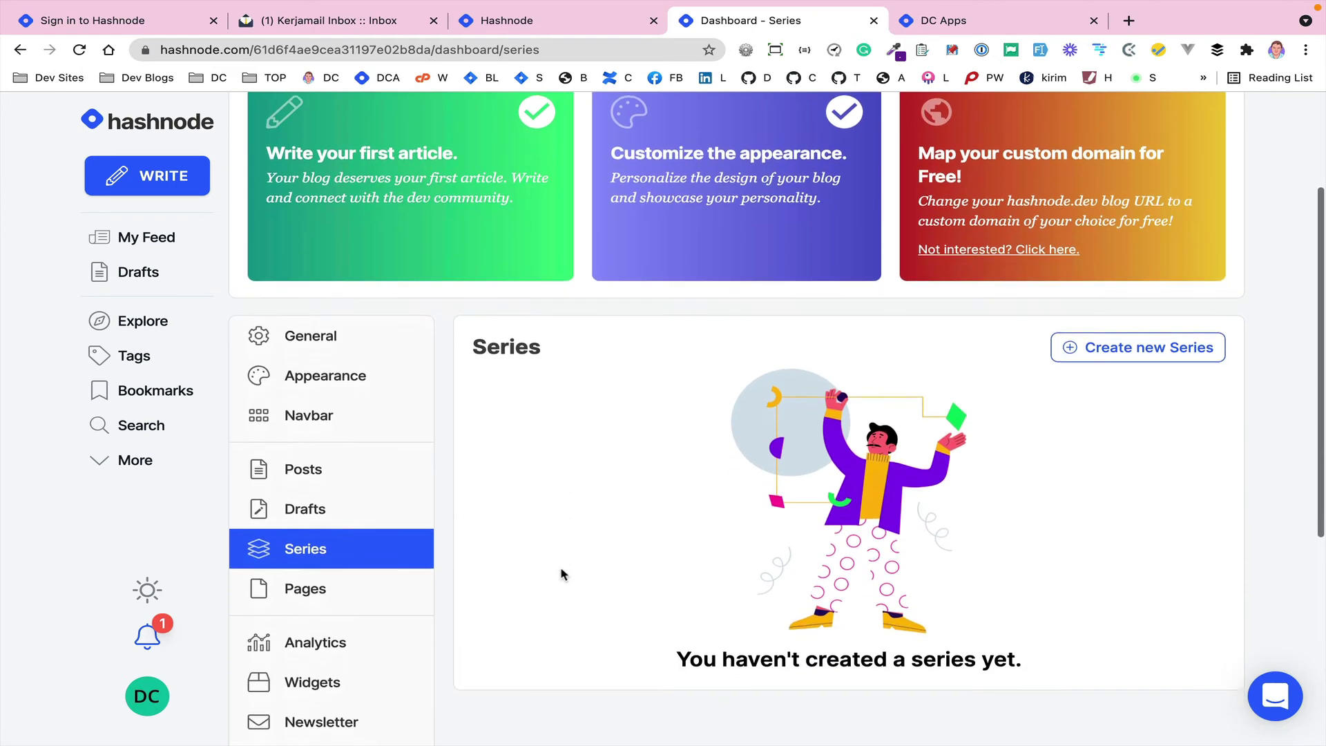
scroll(561, 573, "down", 3)
scroll(561, 573, "up", 1)
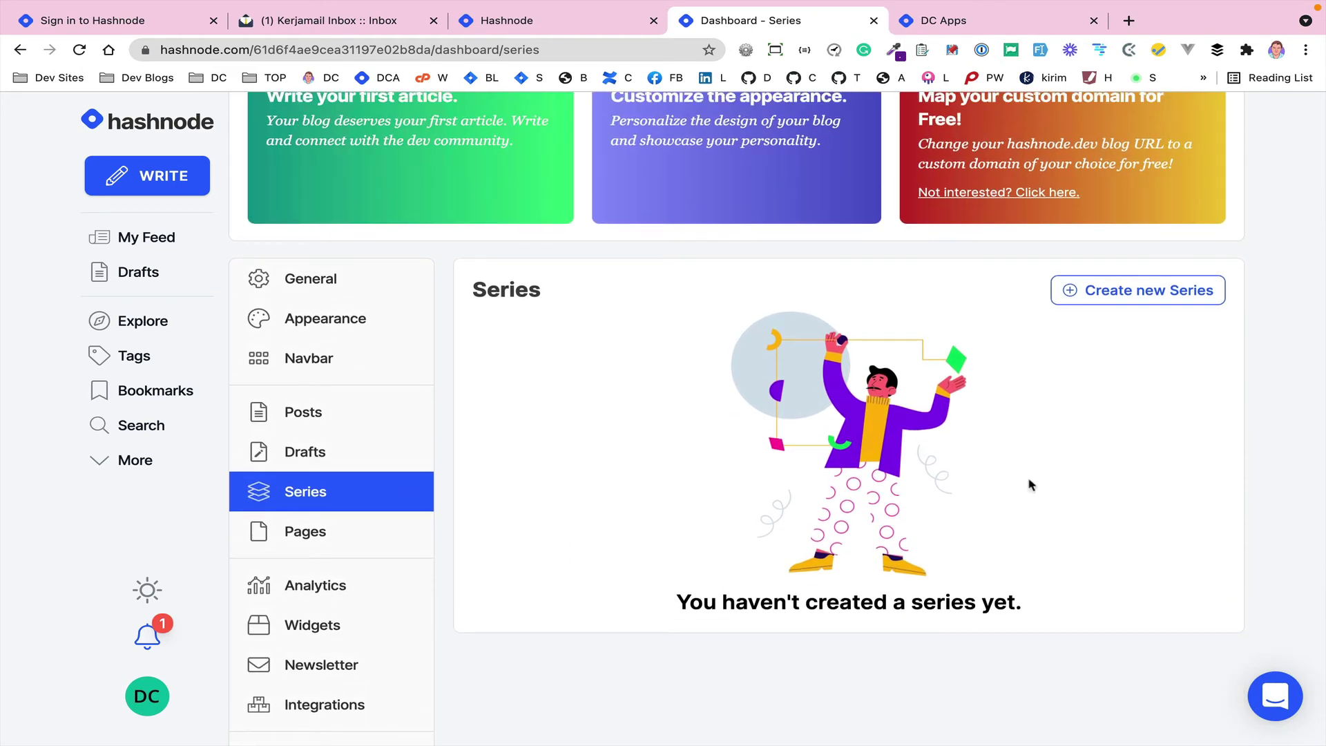
left_click(1122, 295)
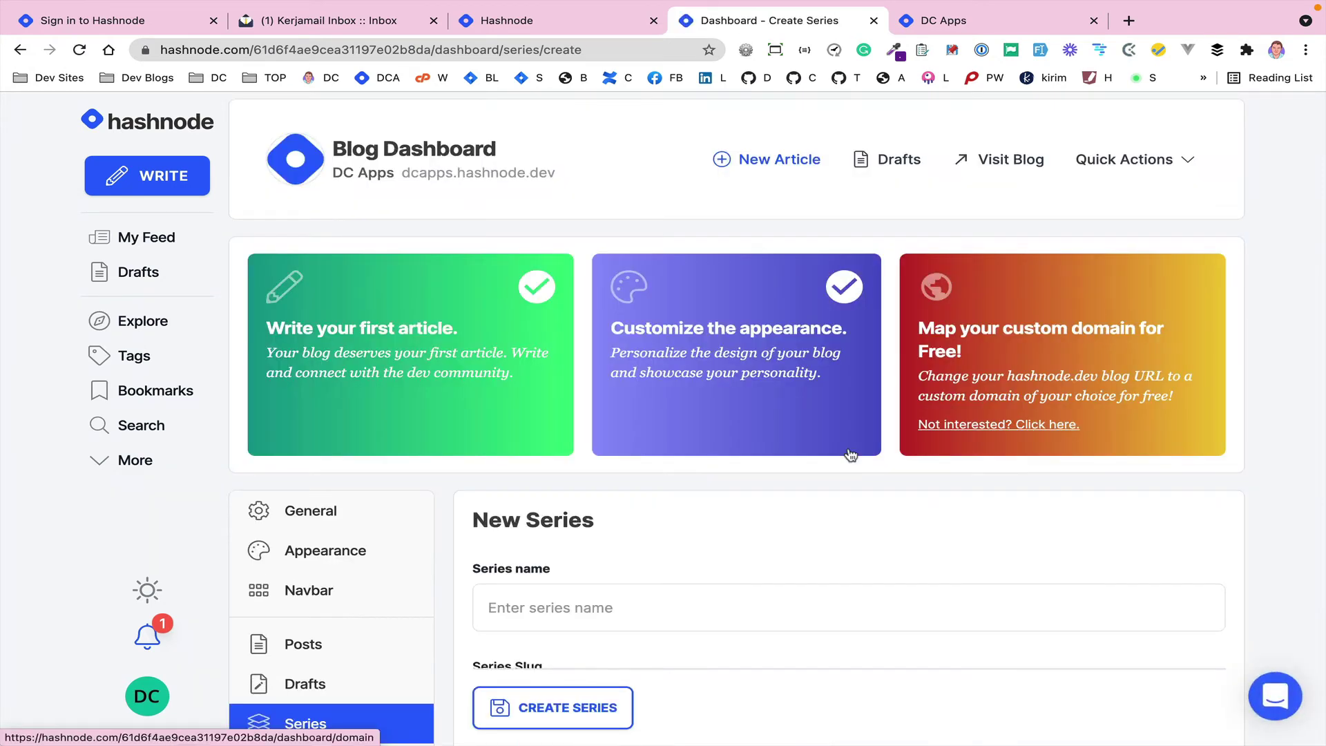
scroll(809, 517, "down", 5)
scroll(809, 519, "down", 3)
scroll(809, 520, "up", 4)
left_click(523, 406)
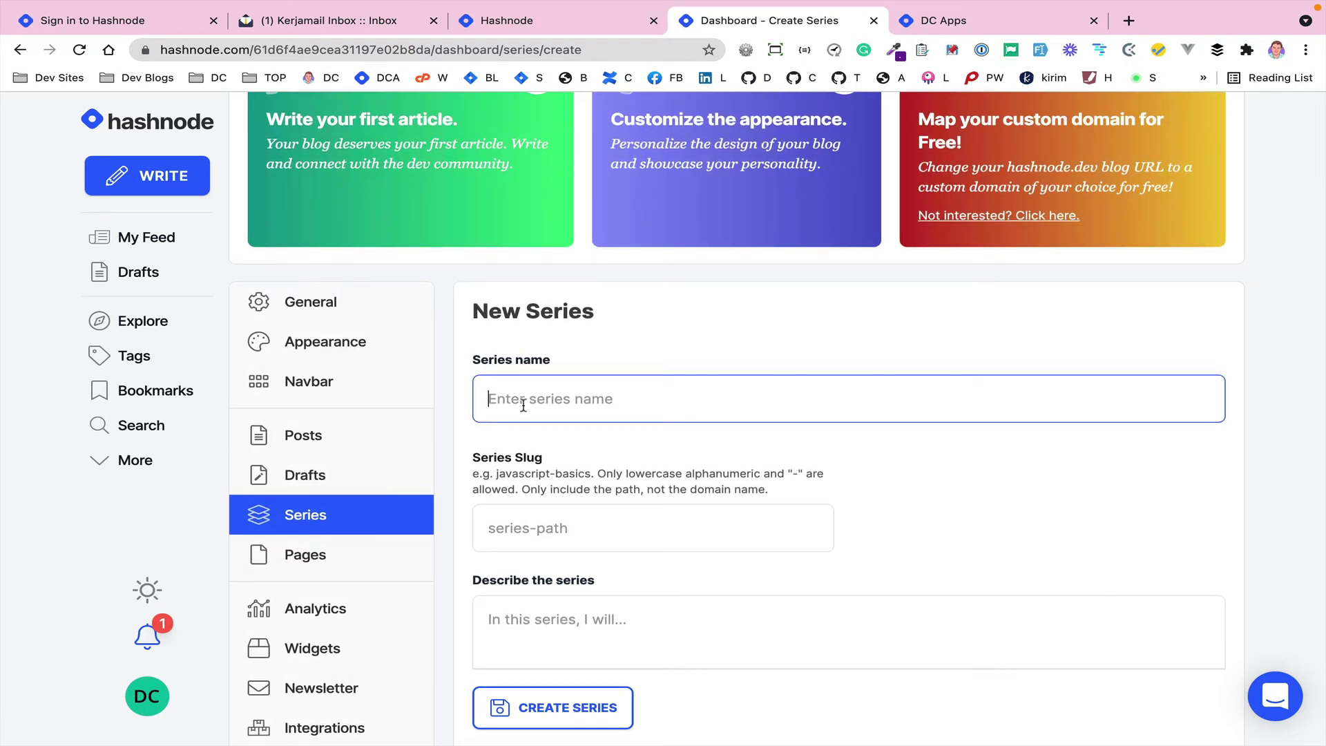
type("Fiction")
scroll(529, 470, "down", 2)
left_click(489, 419)
type("finction")
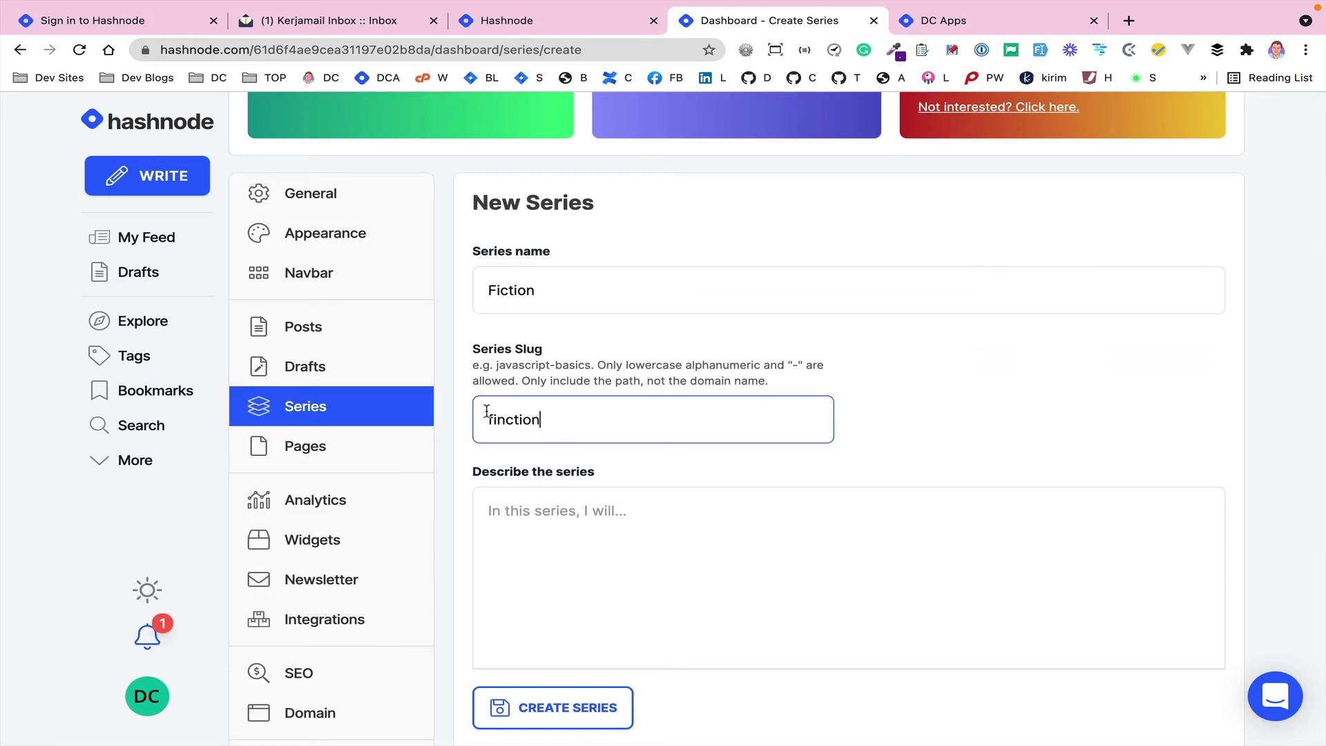
double_click(508, 419)
type("fi")
- Submit the form to create the Fiction series
scroll(509, 417, "down", 5)
left_click(523, 343)
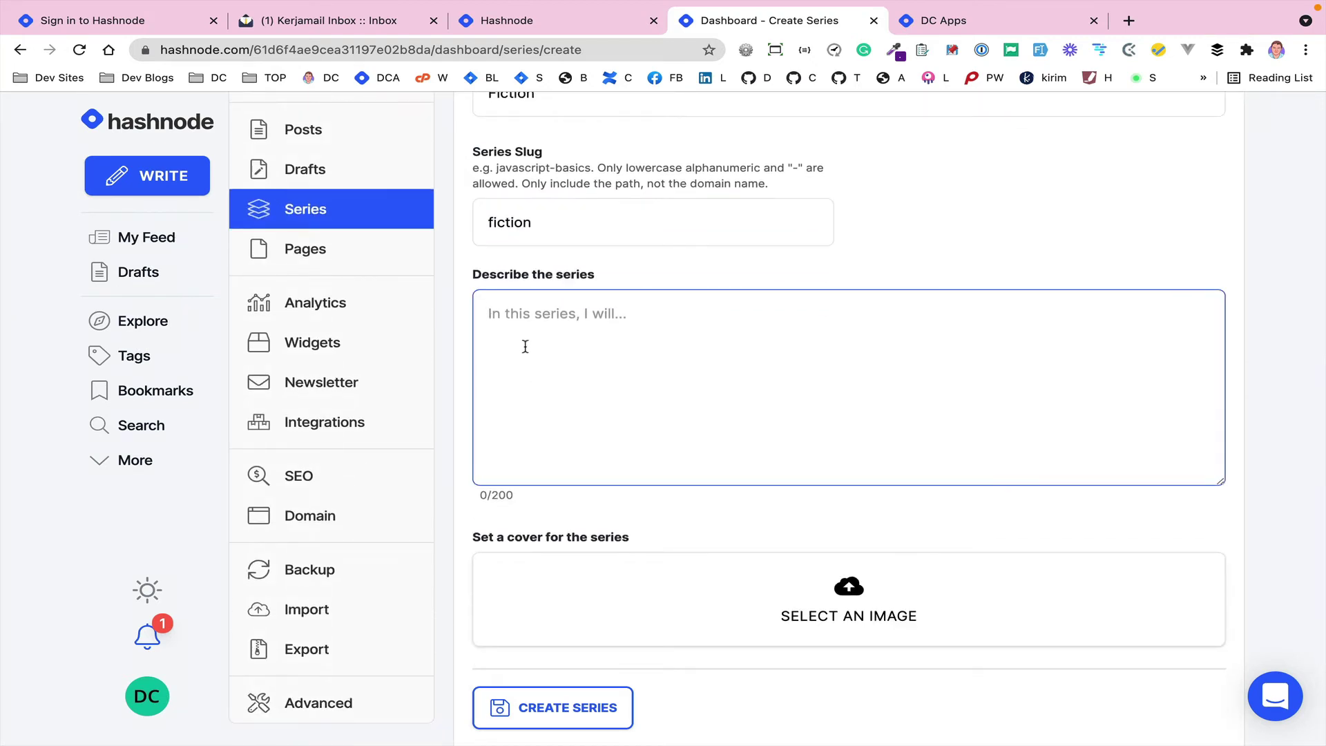
scroll(525, 346, "down", 2)
left_click(555, 639)
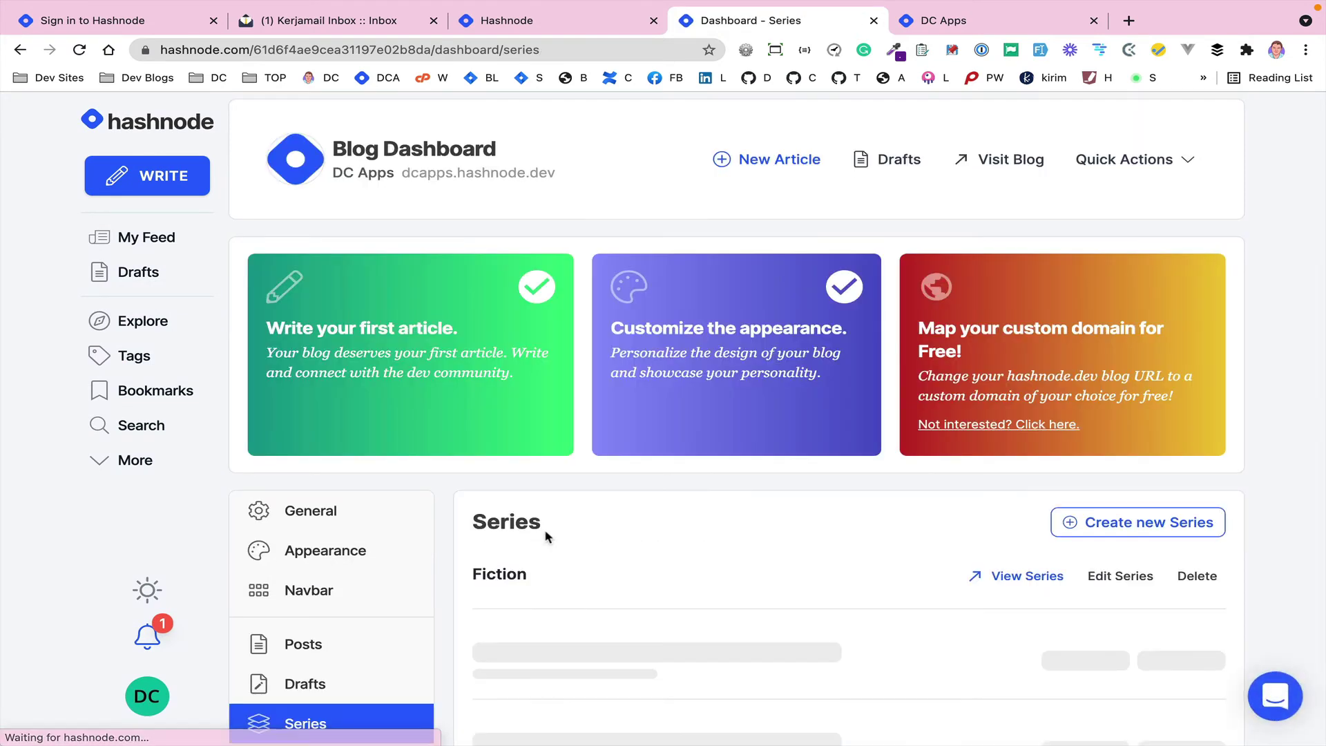
scroll(545, 537, "down", 4)
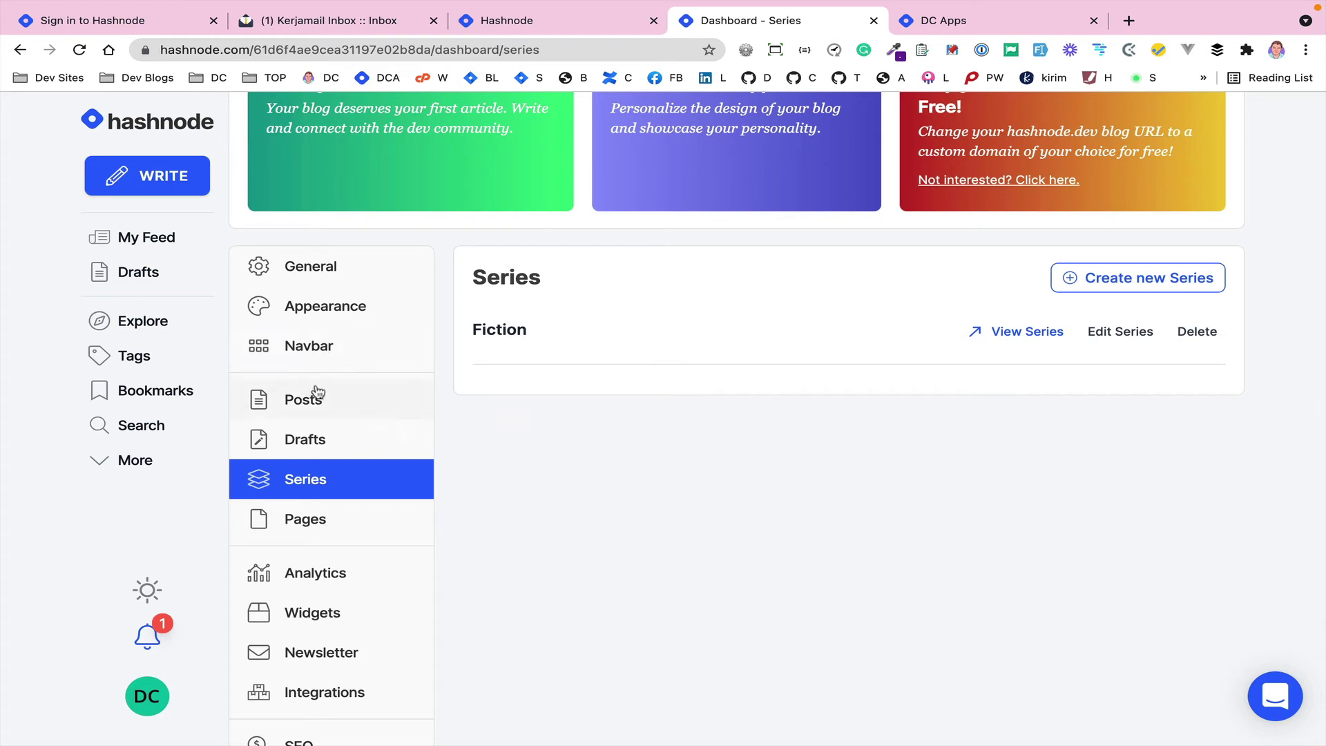
- Add a Series-type navbar item pointing to Fiction and save the navbar
left_click(299, 353)
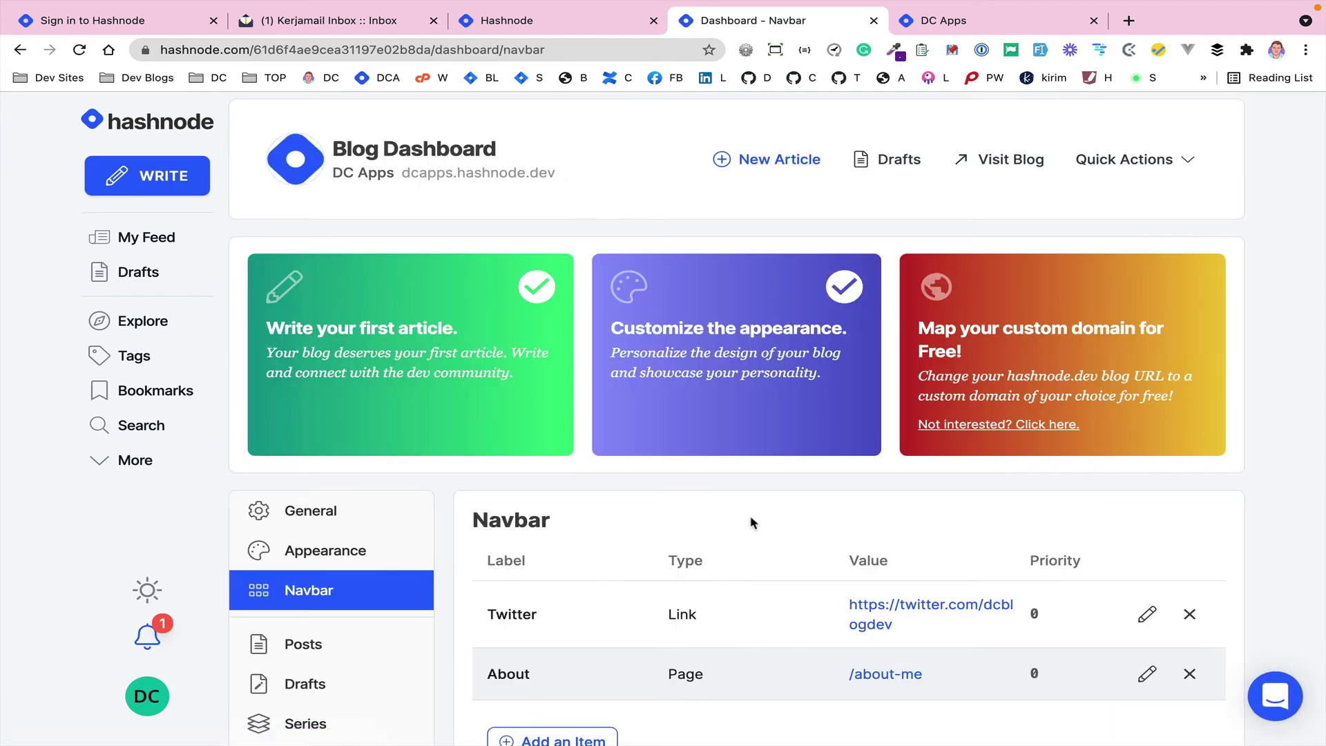
scroll(691, 538, "down", 4)
left_click(553, 495)
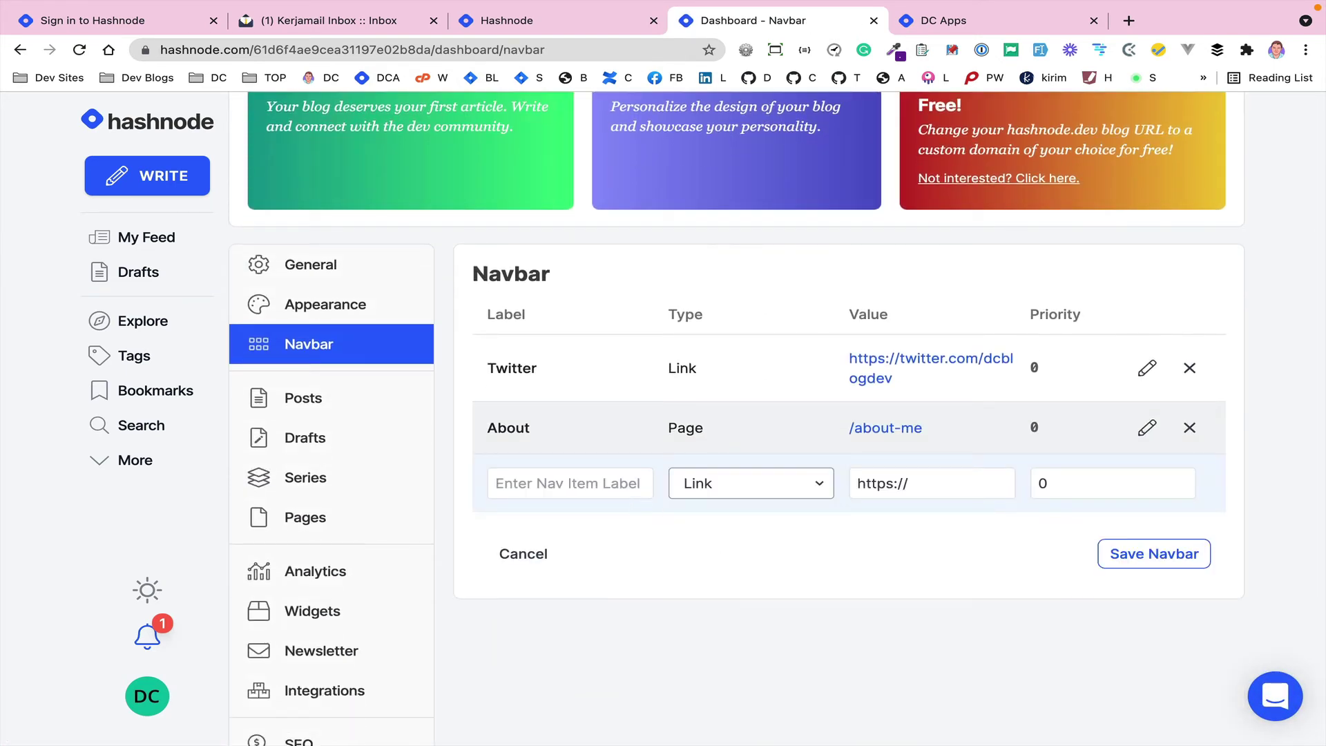
left_click(689, 489)
left_click(699, 463)
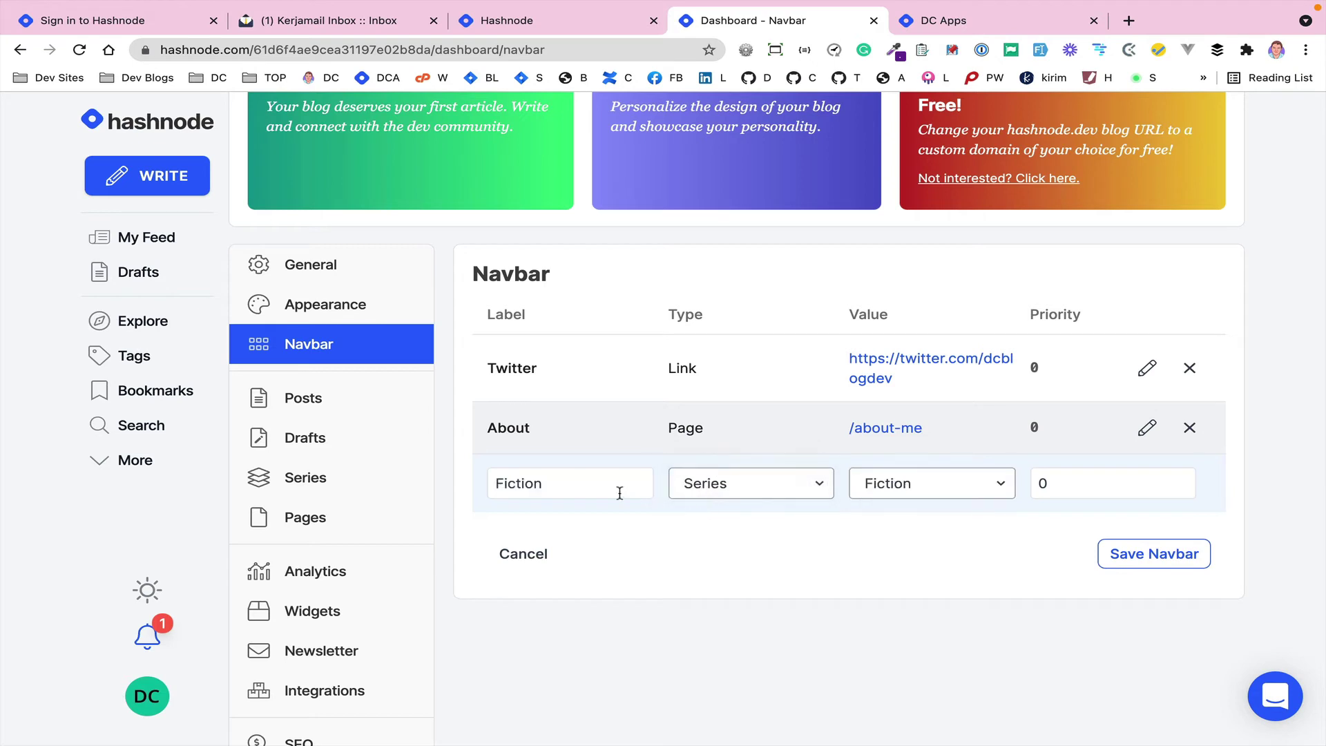
left_click(1113, 549)
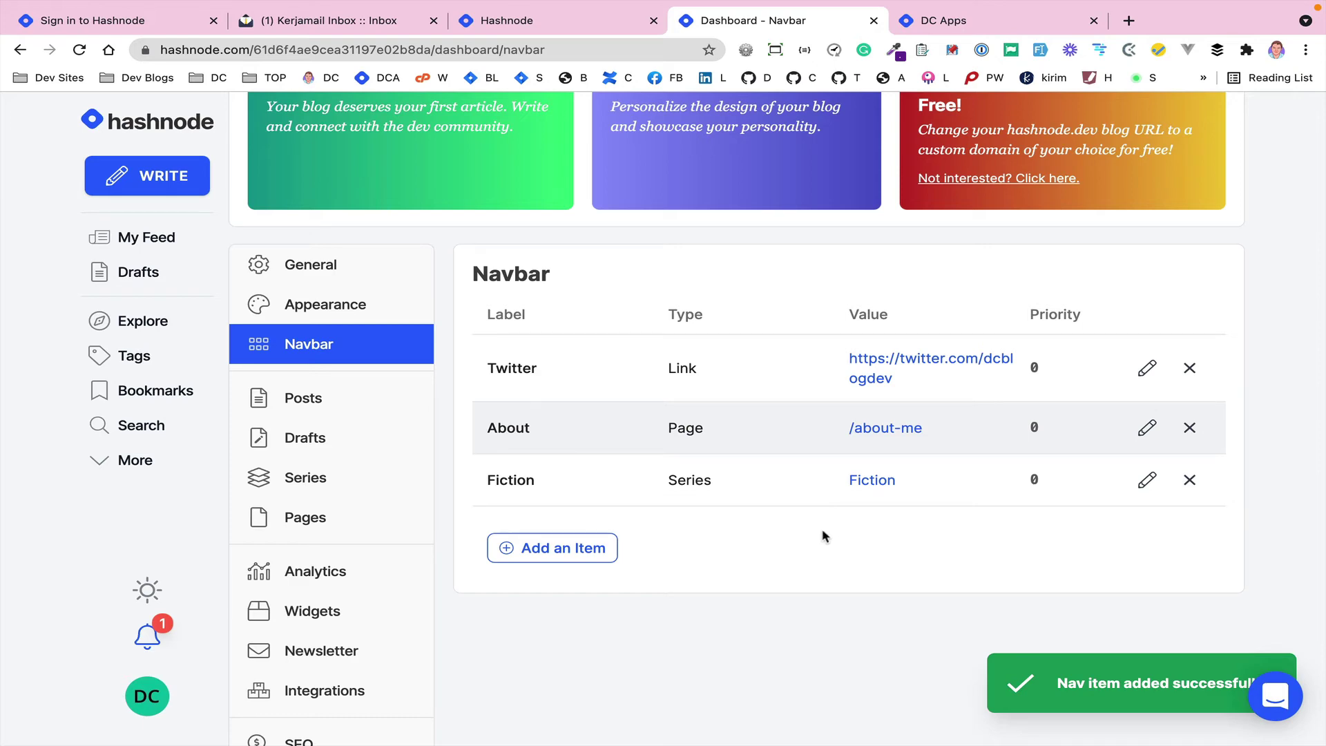
left_click(267, 399)
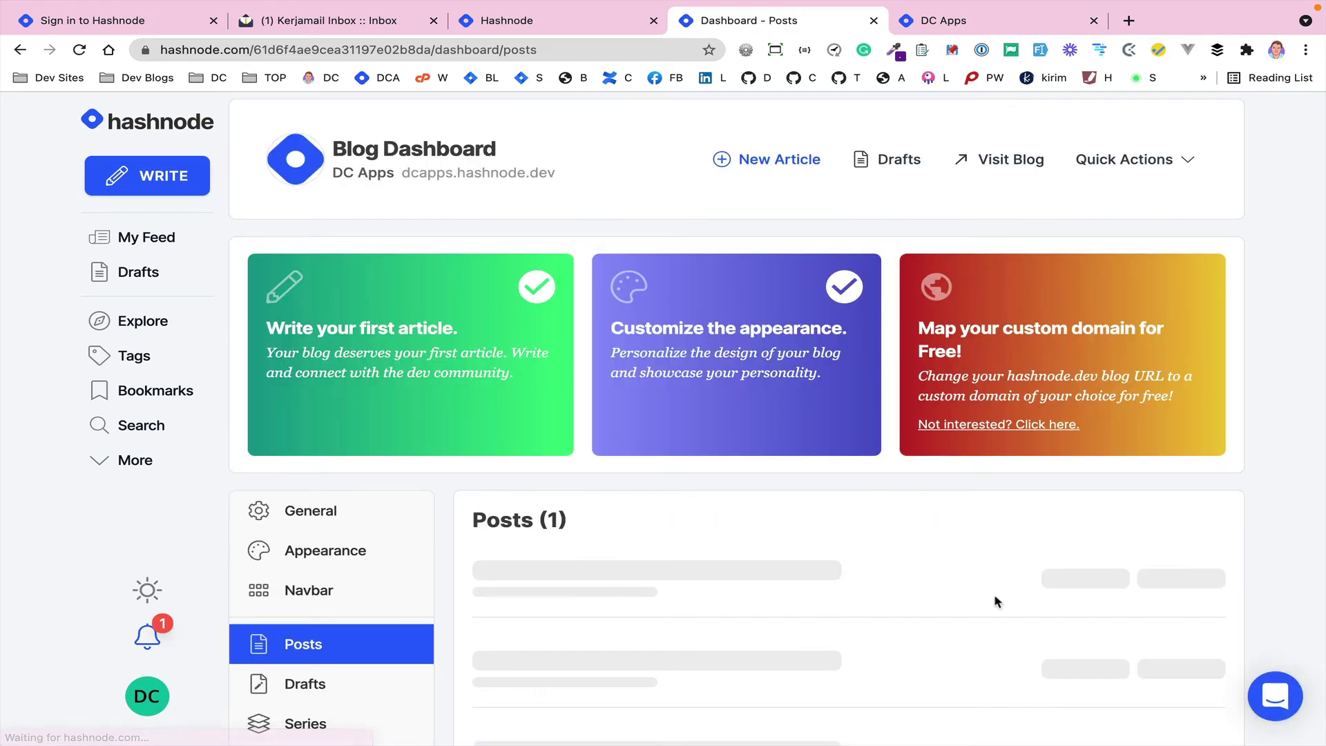
- In the settings of 'A Demo artical', choose Fiction under Add to a series
scroll(996, 601, "down", 2)
left_click(1113, 515)
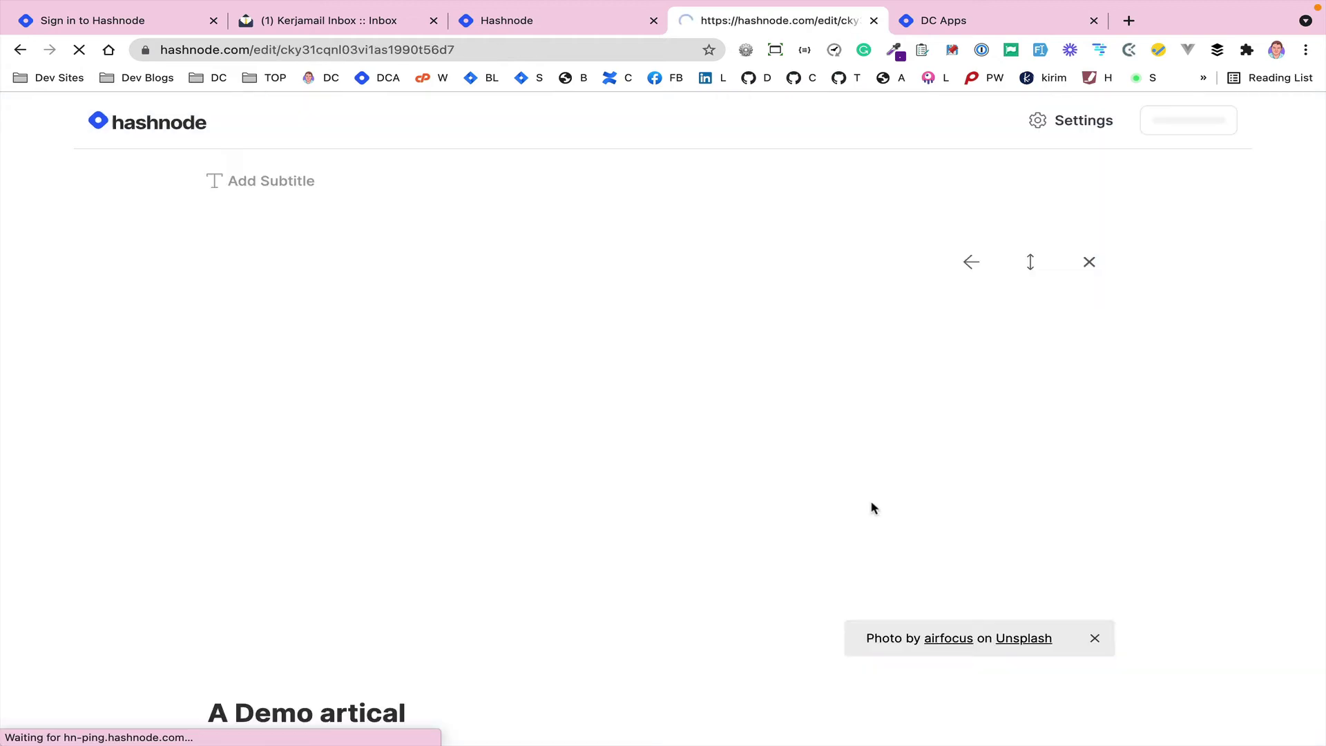
left_click(1080, 128)
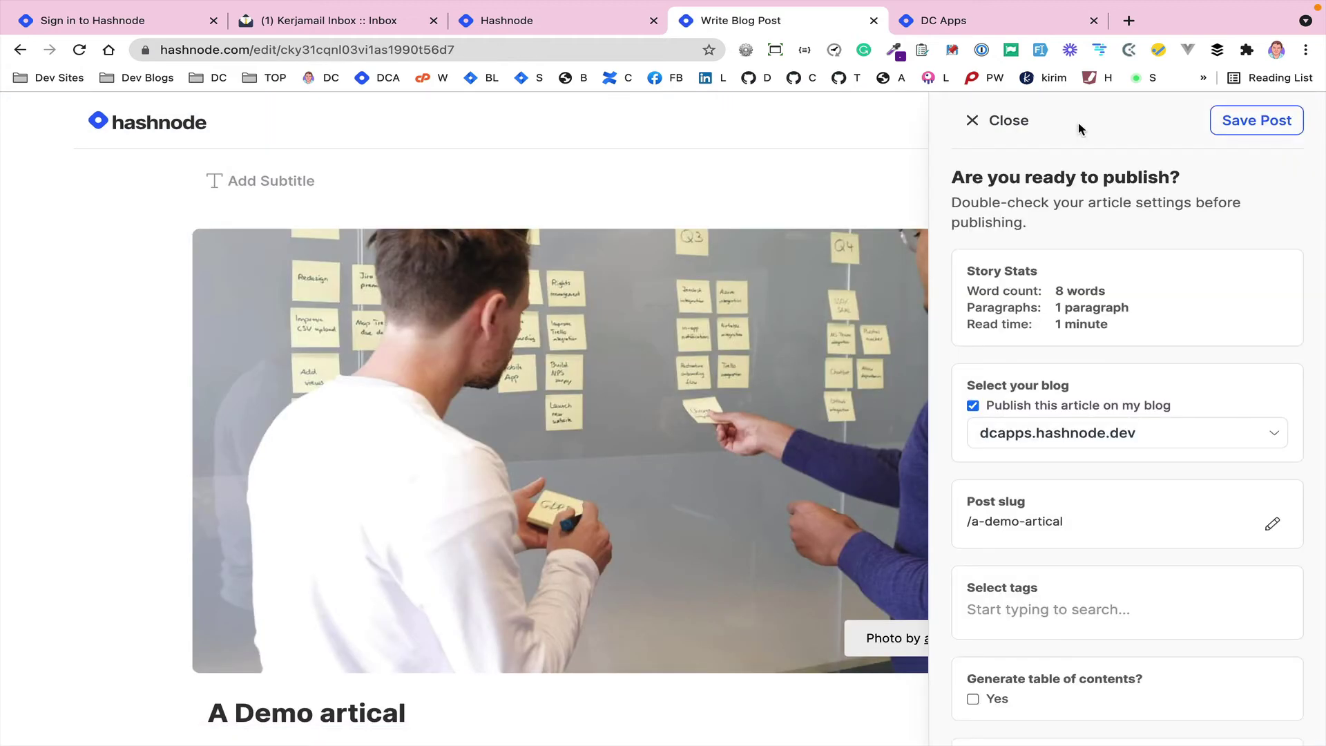
scroll(1083, 381, "down", 5)
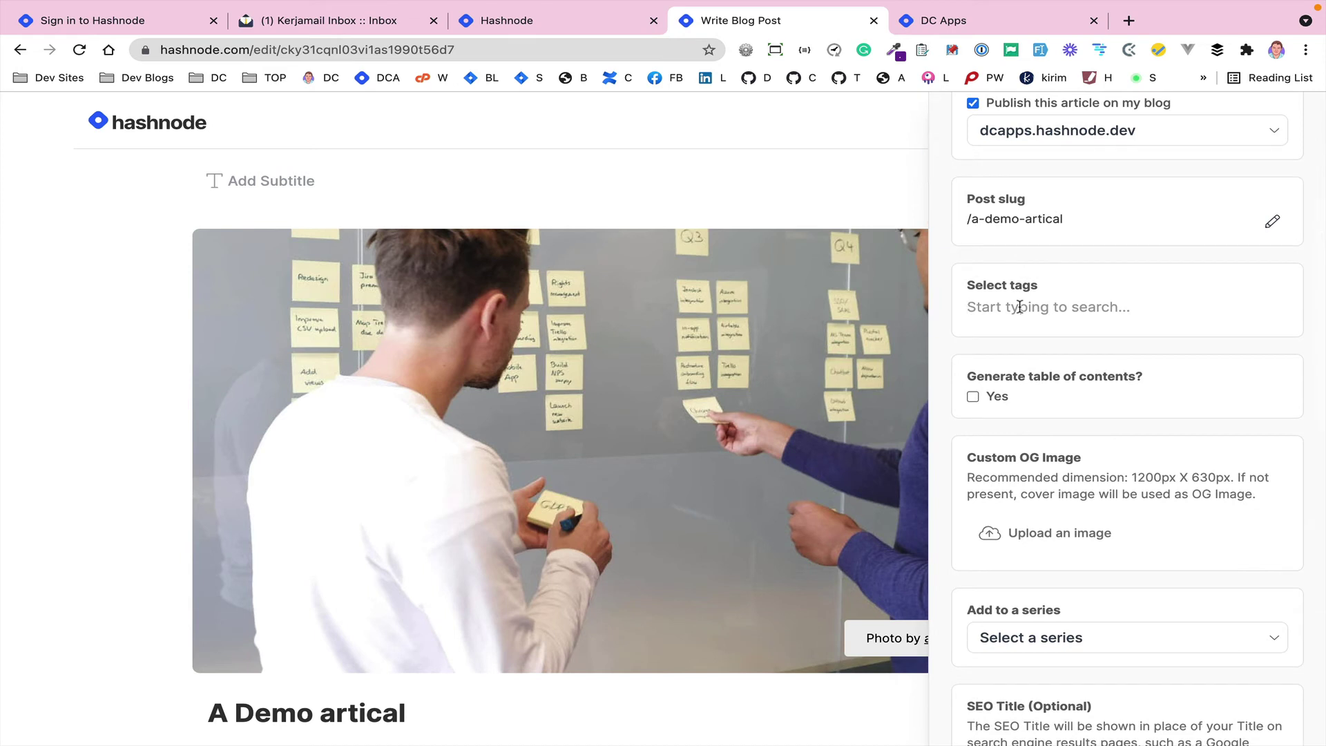
type("fic")
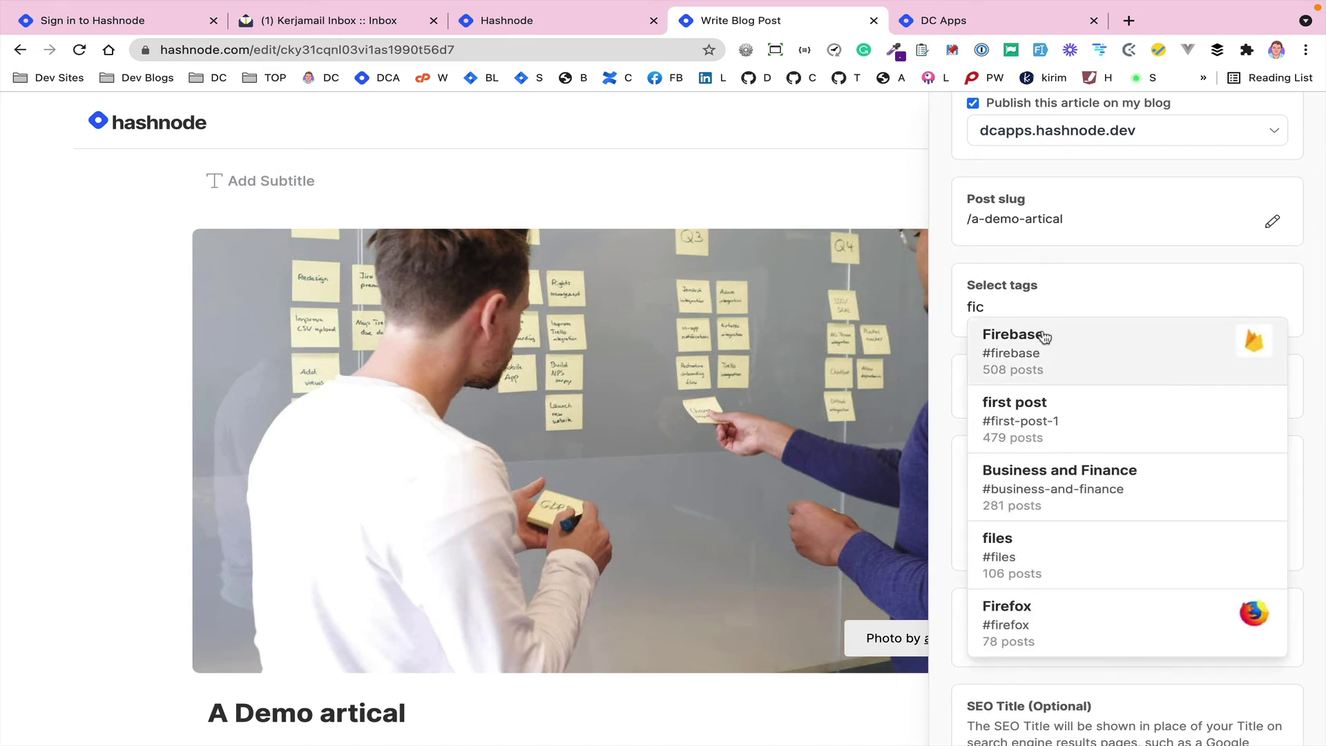
key("BackSpace")
key("BackSpace")
key("BackSpace")
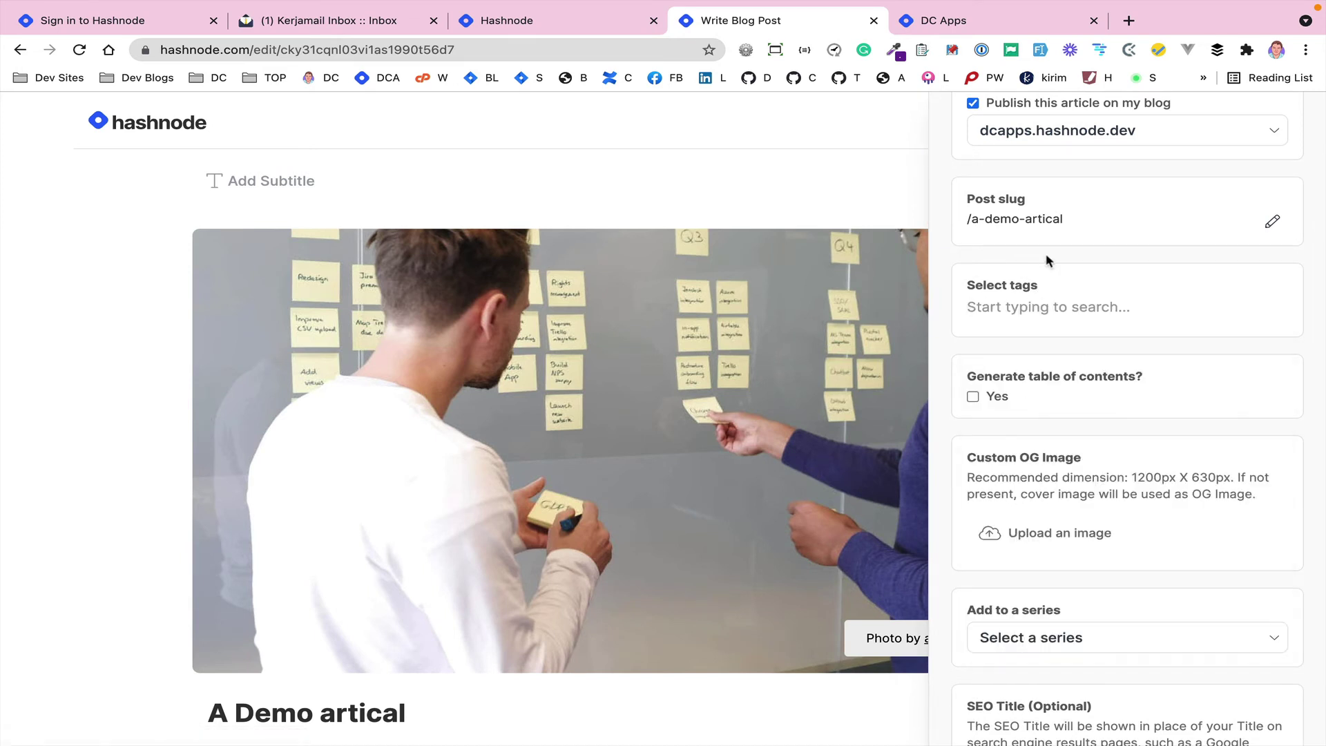
scroll(1046, 290, "down", 3)
left_click(1050, 439)
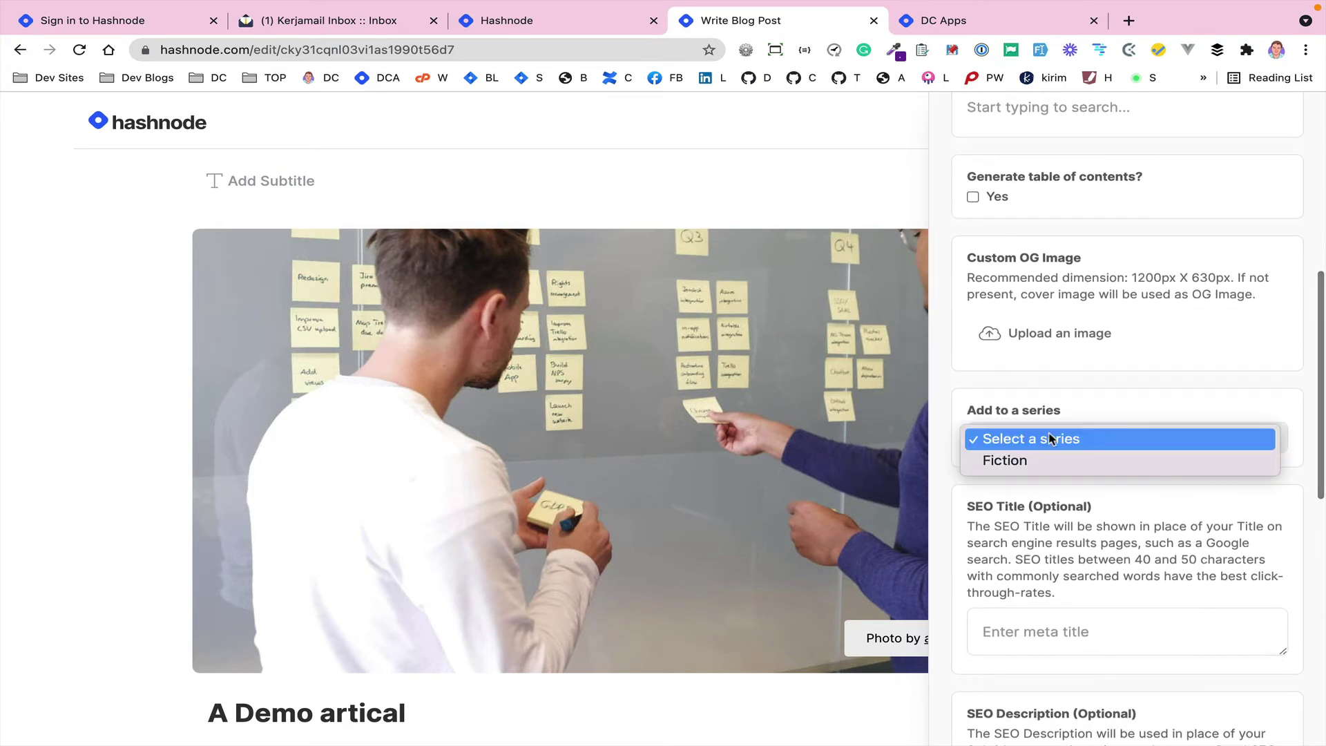
left_click(1018, 461)
scroll(1108, 325, "up", 2)
scroll(1108, 316, "up", 6)
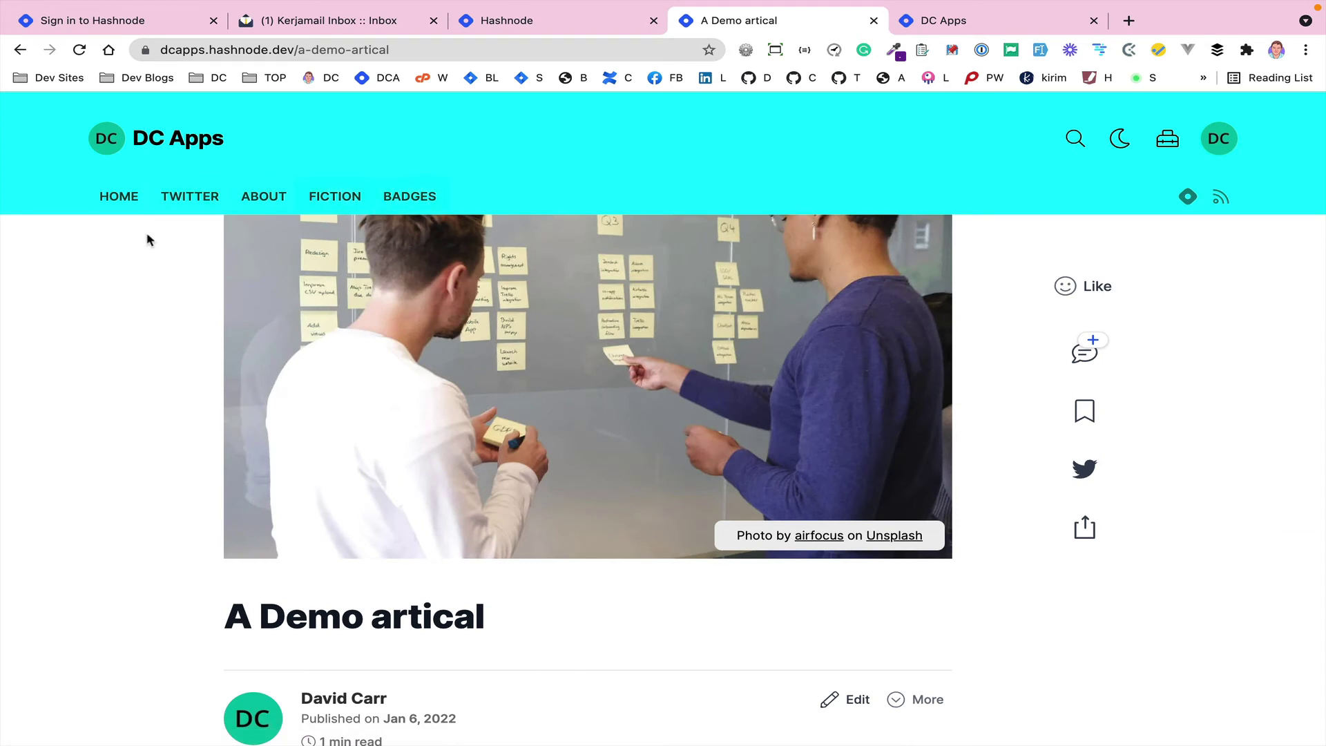
- Test the Twitter, About and Fiction navbar links, ending on the Fiction series page
left_click(179, 204)
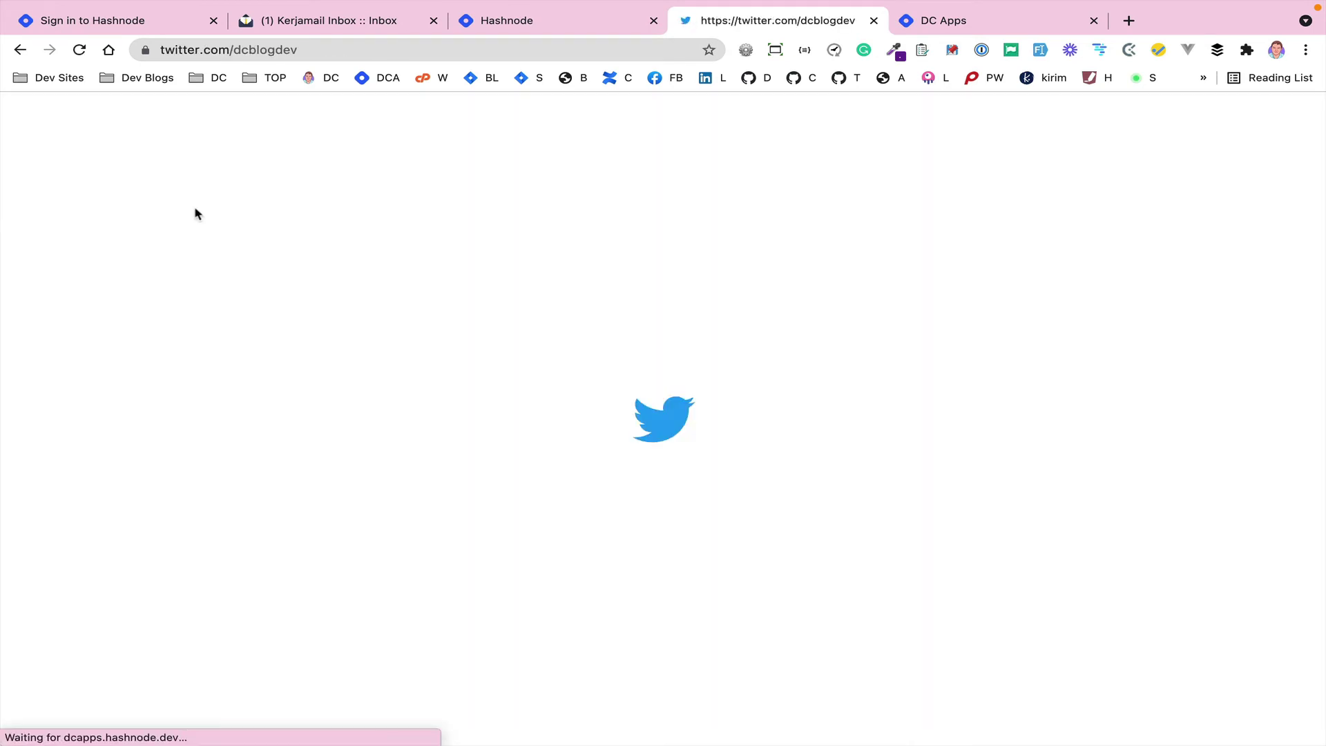
left_click(19, 49)
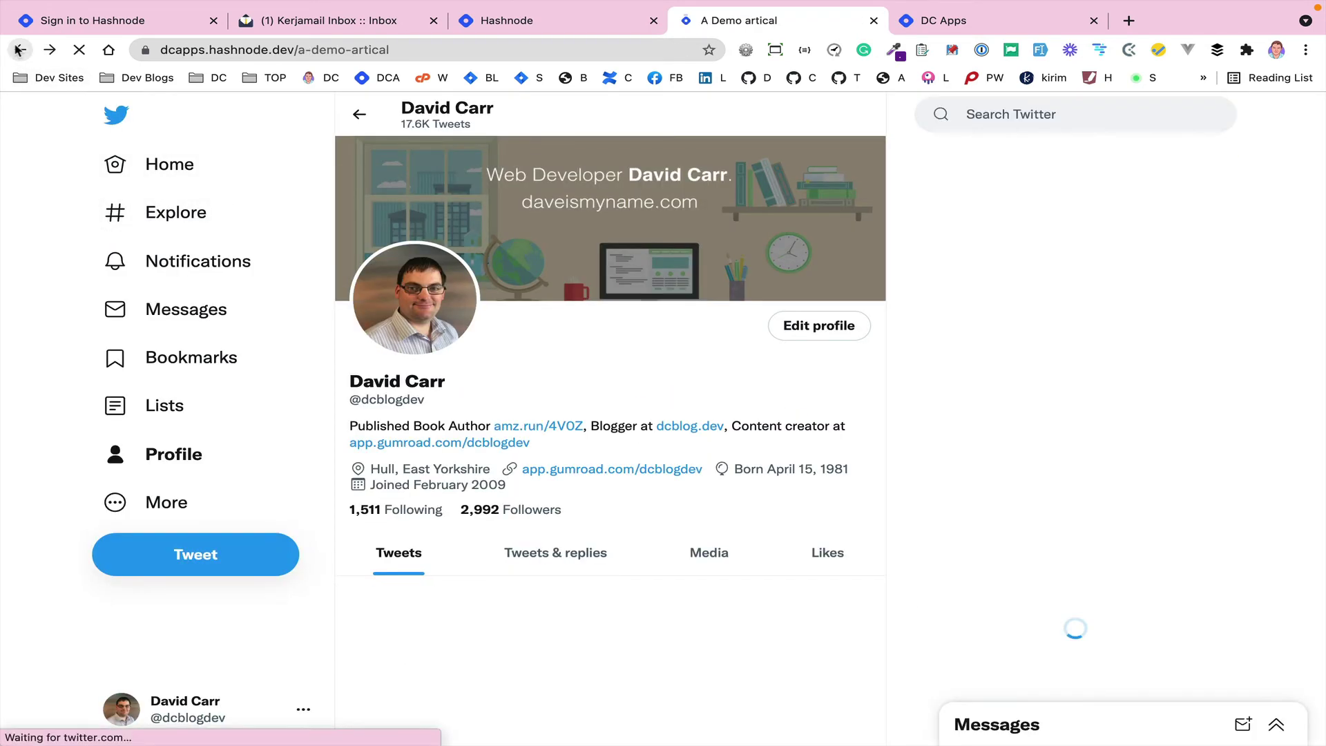
left_click(257, 195)
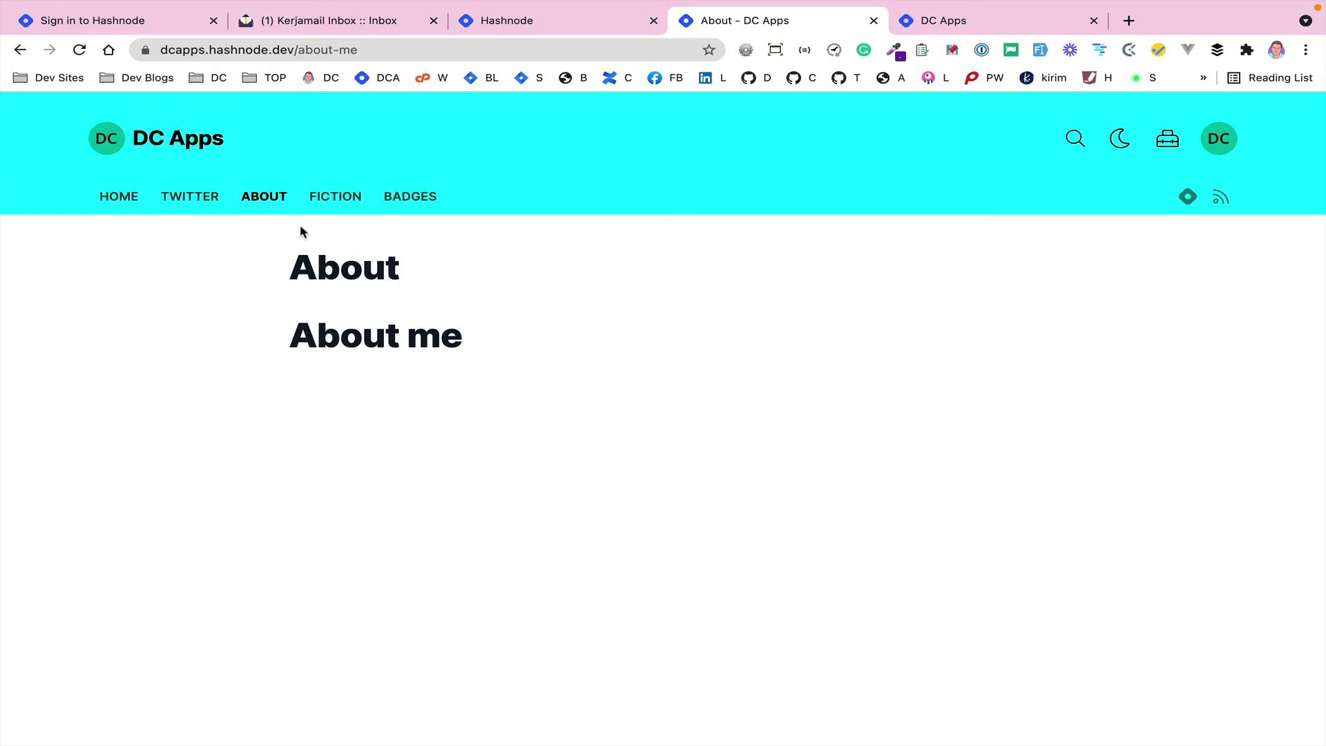
left_click(332, 199)
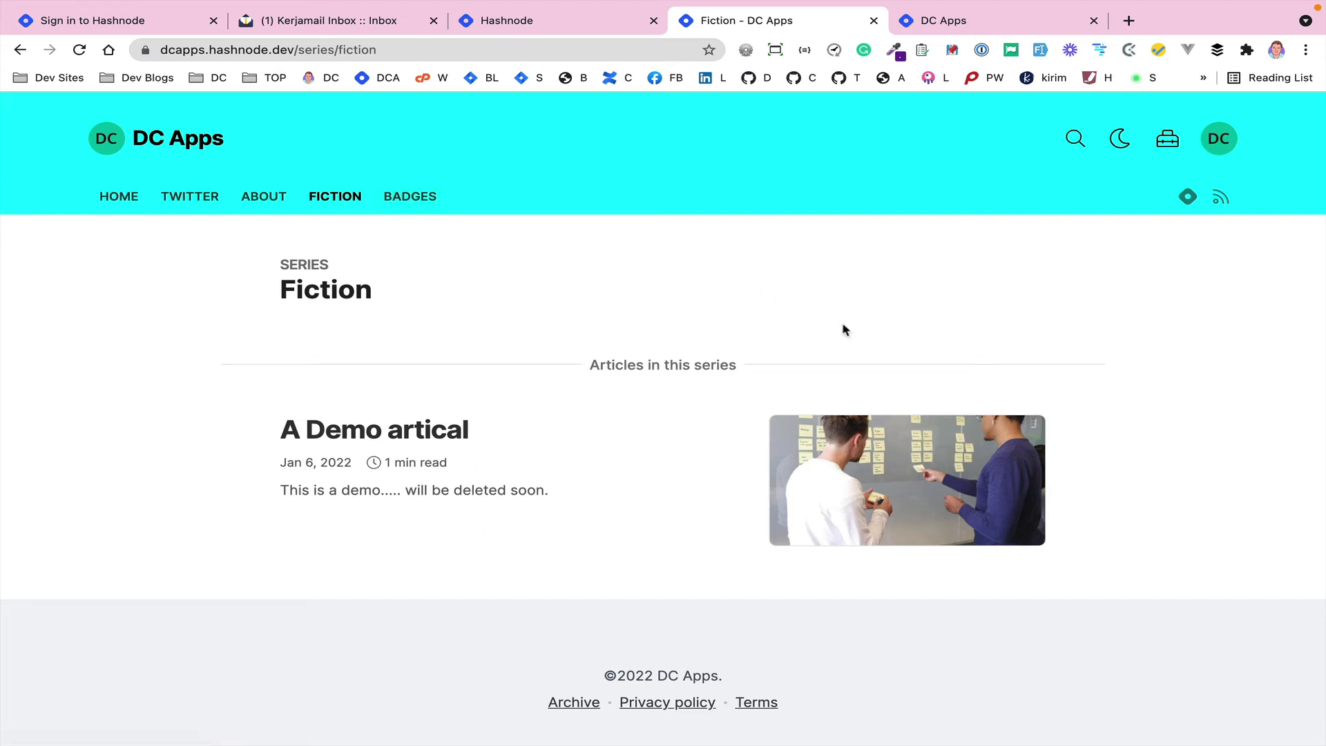
- Return to the DC Apps dashboard and look at the blog's analytics
left_click(532, 22)
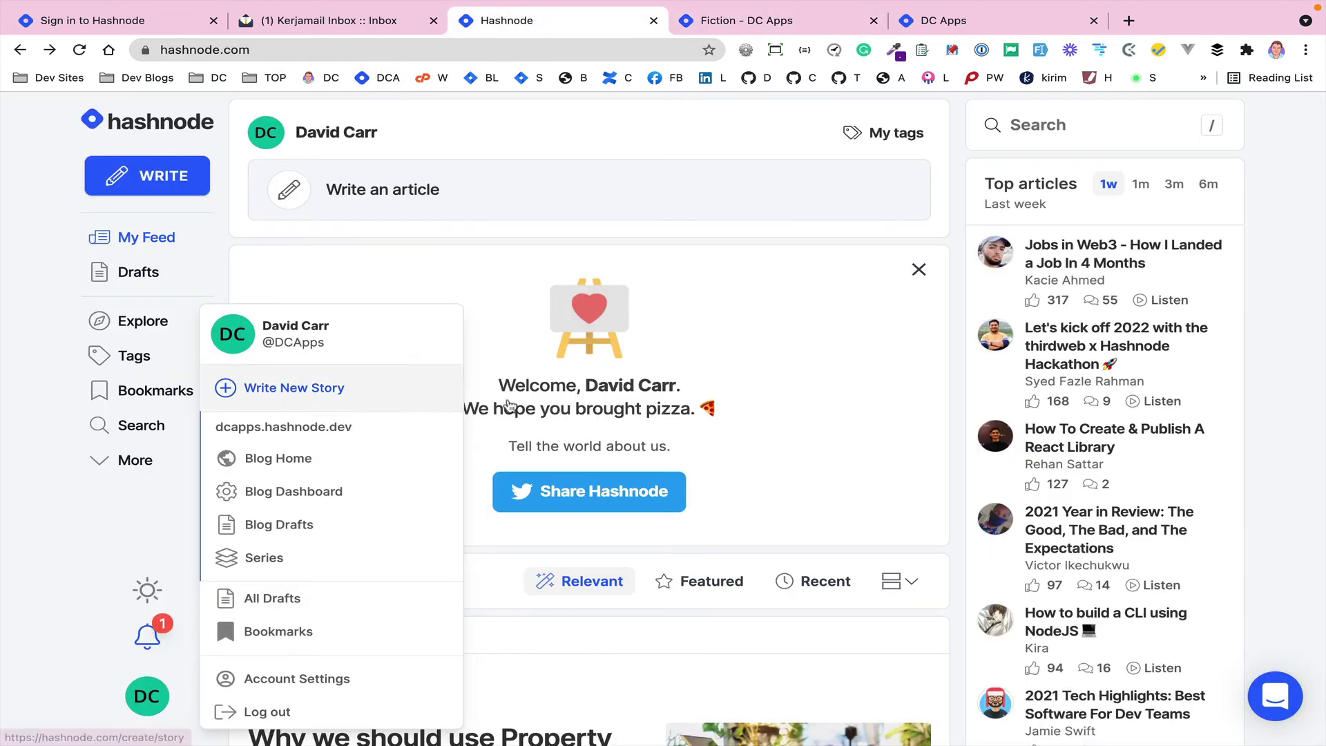
left_click(784, 21)
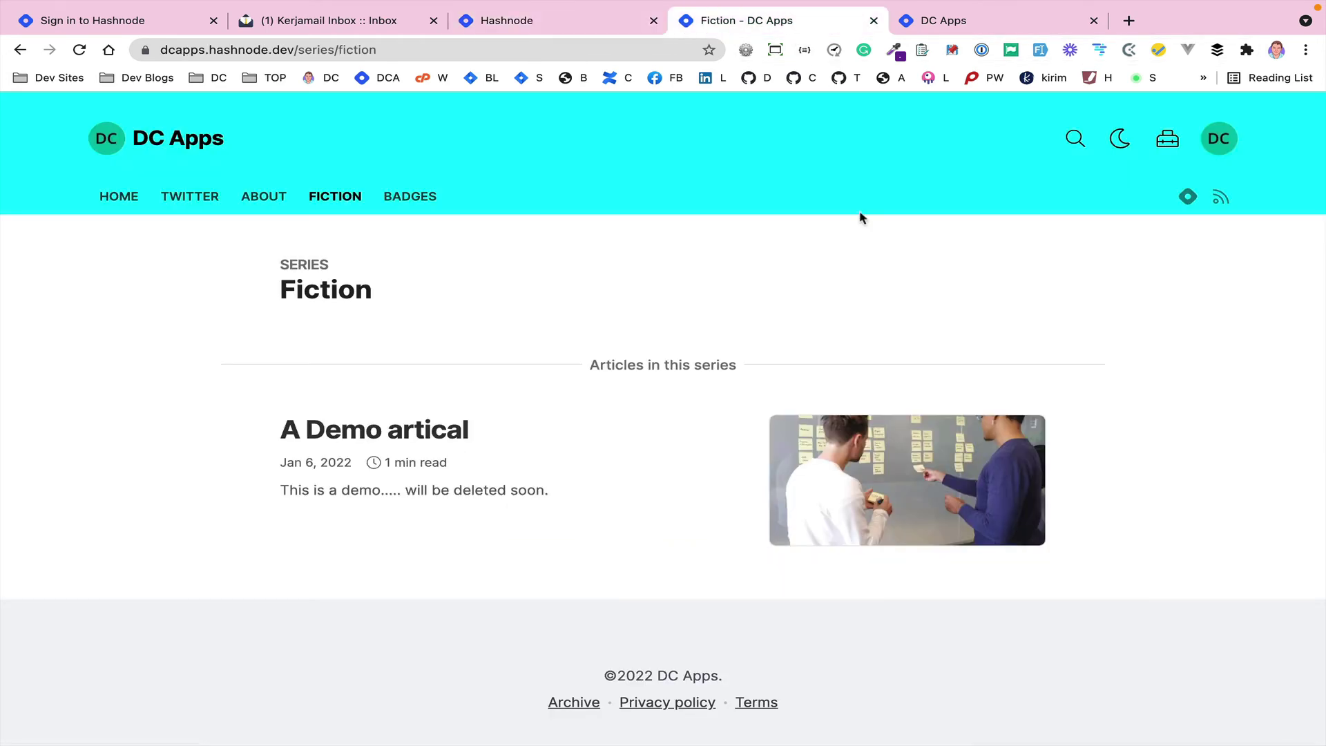
left_click(1169, 142)
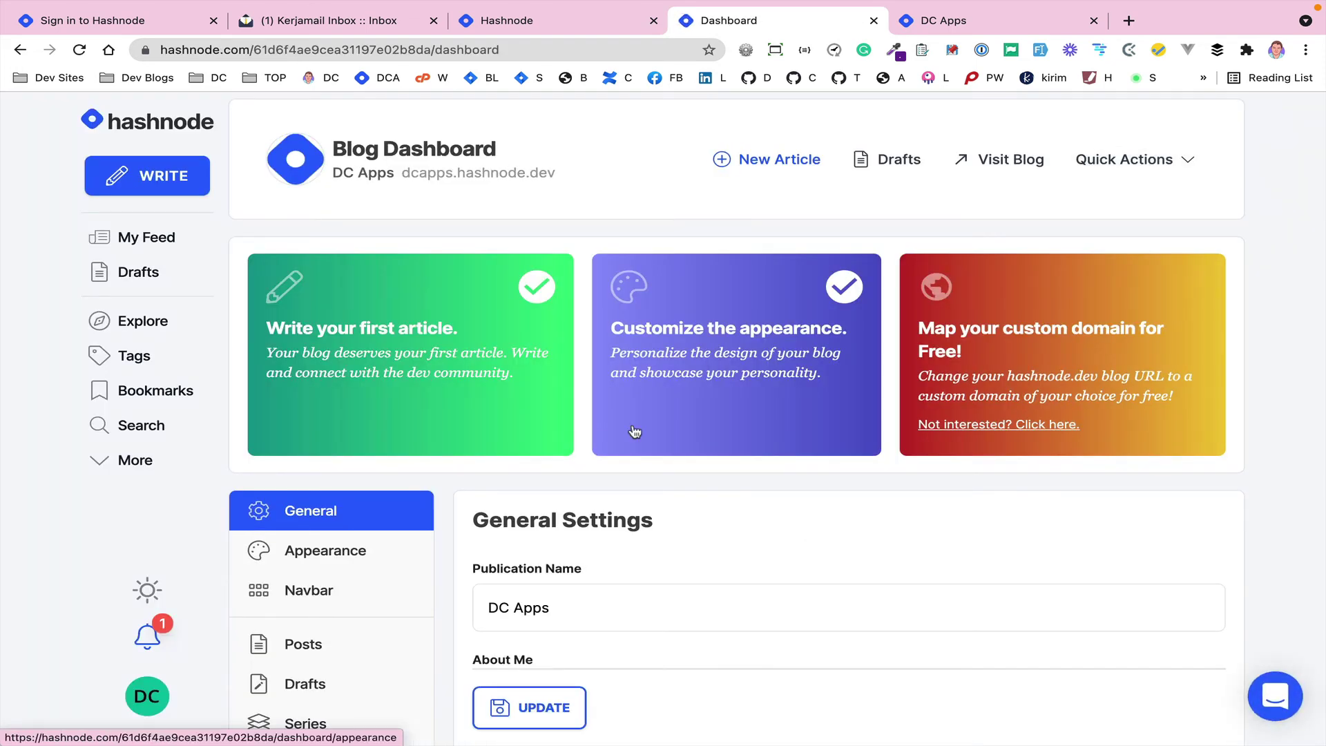
scroll(634, 431, "down", 2)
scroll(634, 431, "down", 3)
left_click(323, 458)
scroll(471, 507, "down", 3)
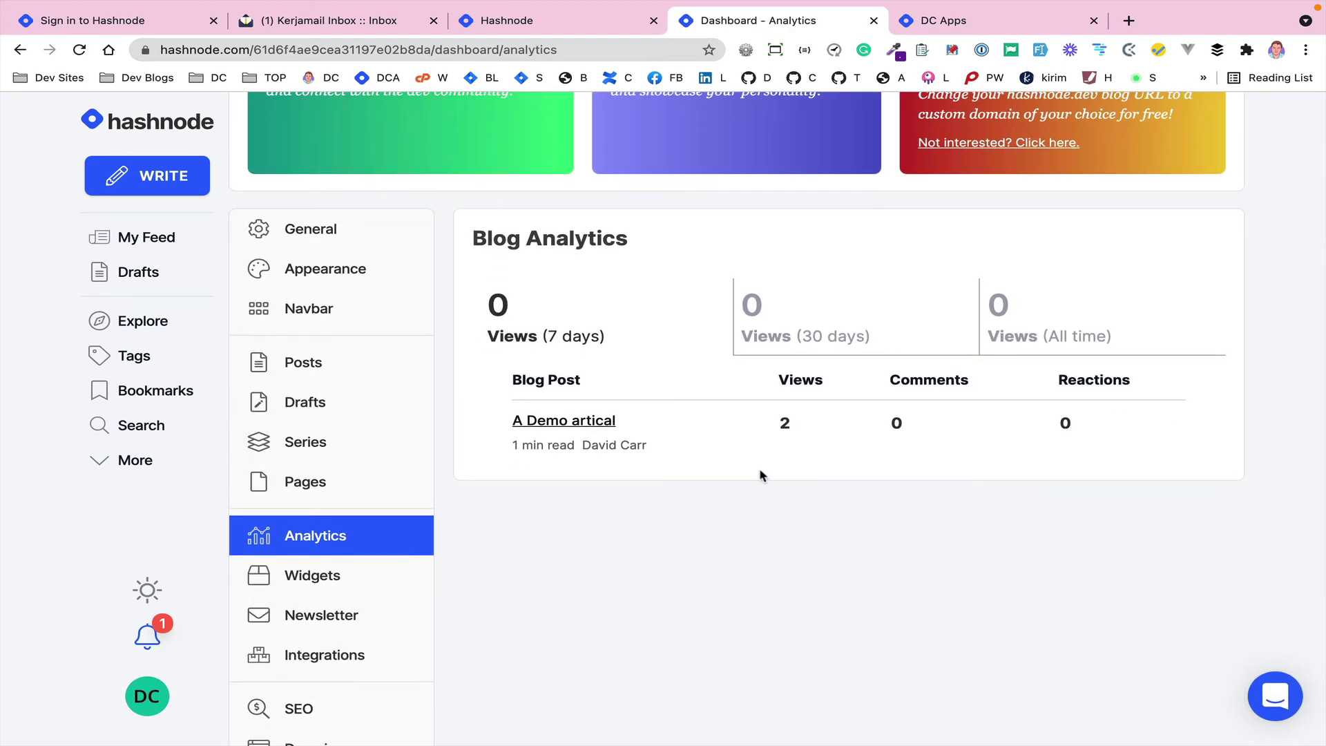
- Bring up the Create New Widget form with empty embed code and Widget ID
left_click(314, 577)
scroll(449, 624, "down", 5)
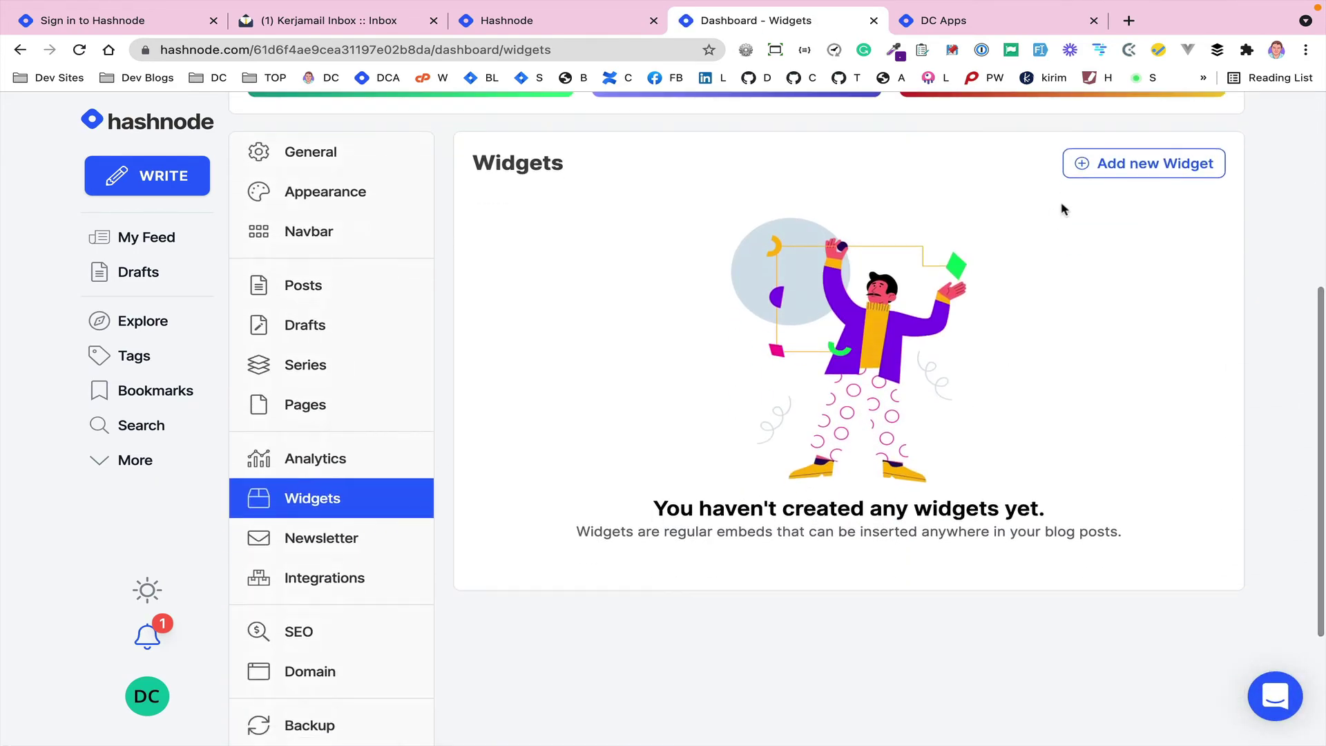
left_click(1104, 165)
scroll(790, 405, "down", 5)
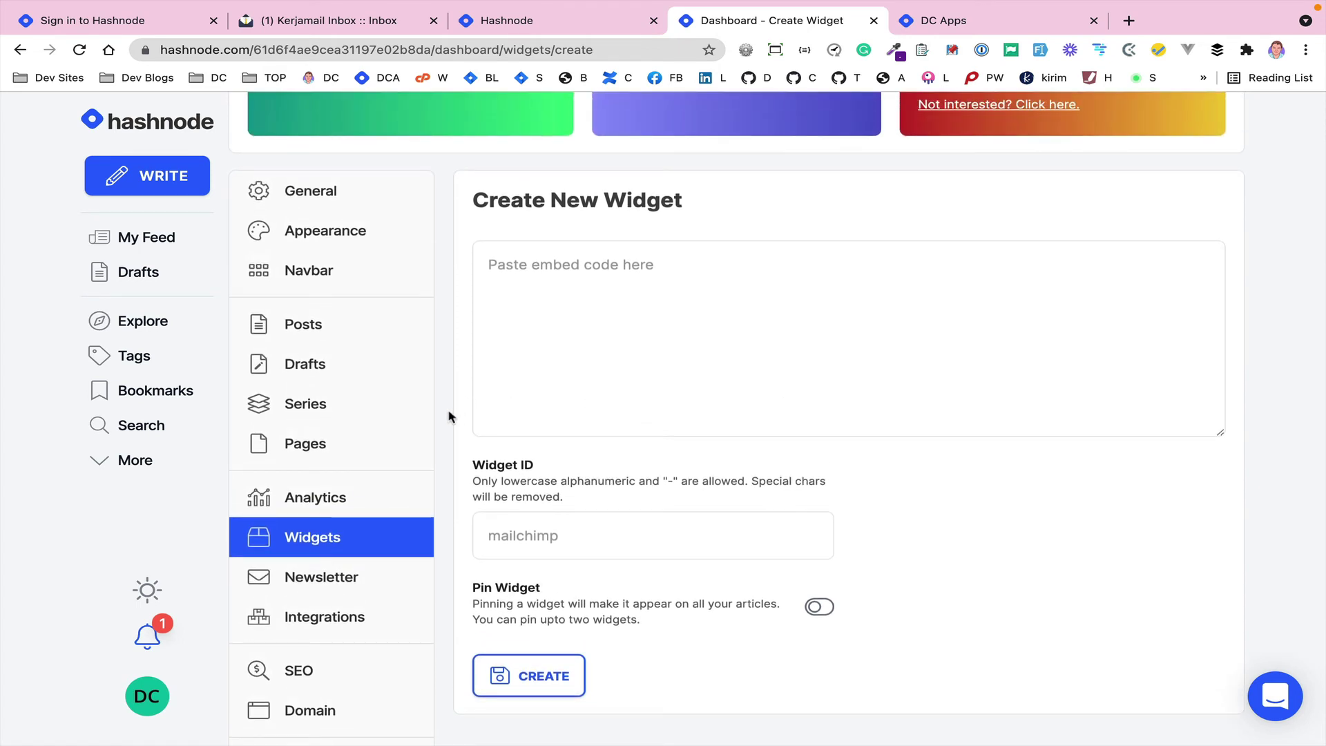
- Enable the newsletter service, then reload the live blog homepage to see the subscribe box
left_click(321, 585)
scroll(459, 582, "down", 2)
left_click(486, 433)
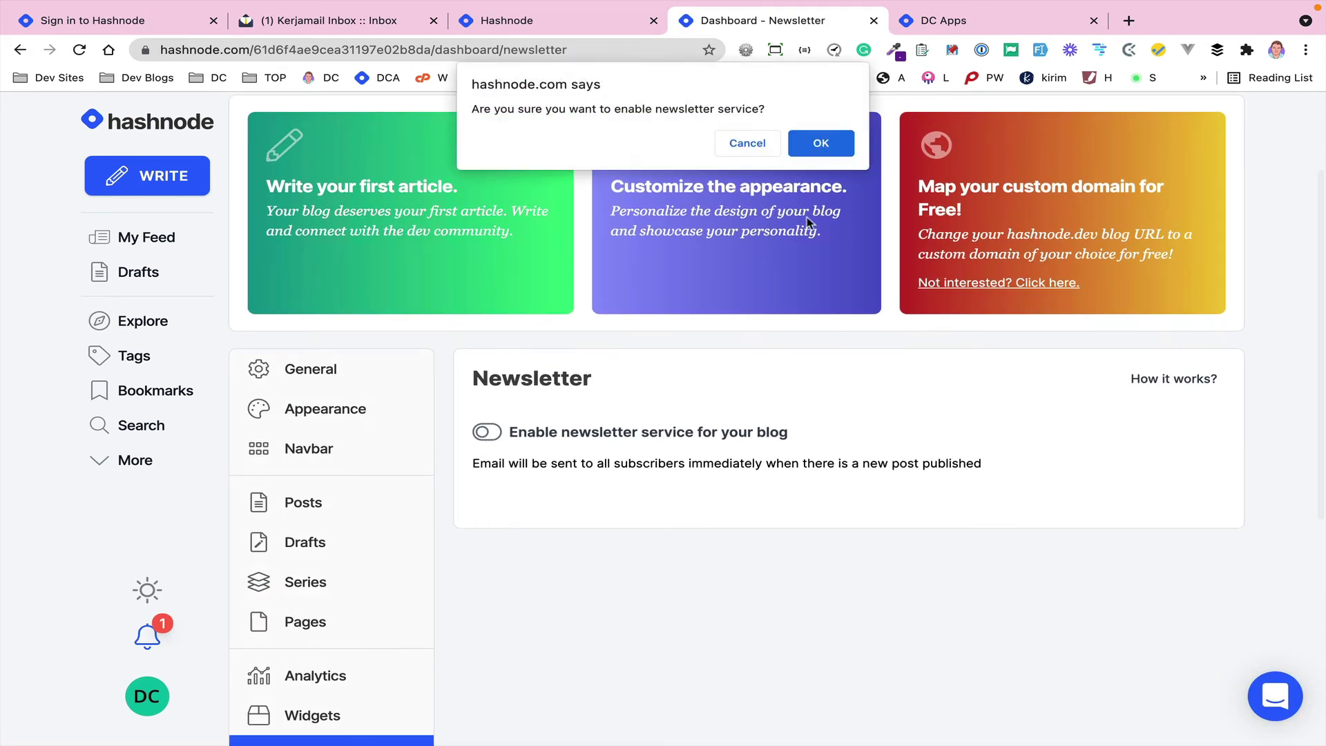
left_click(821, 143)
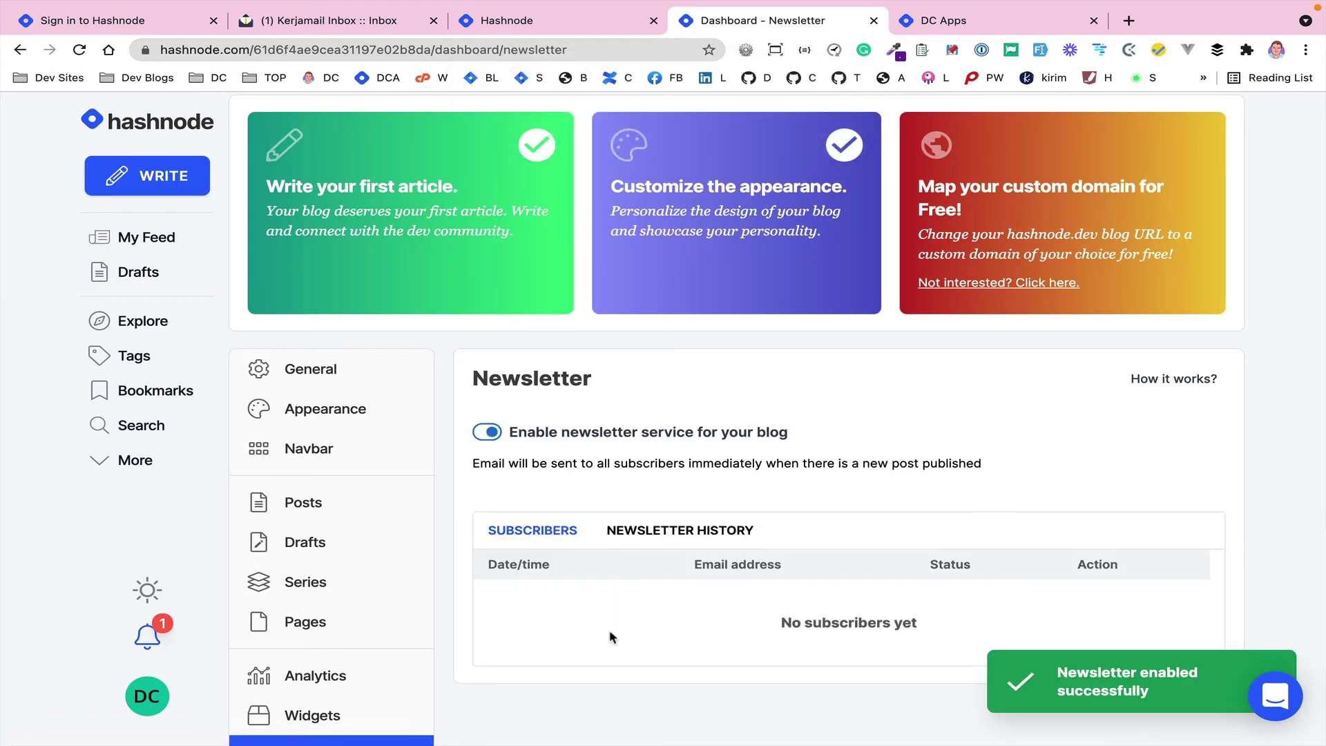
left_click(950, 21)
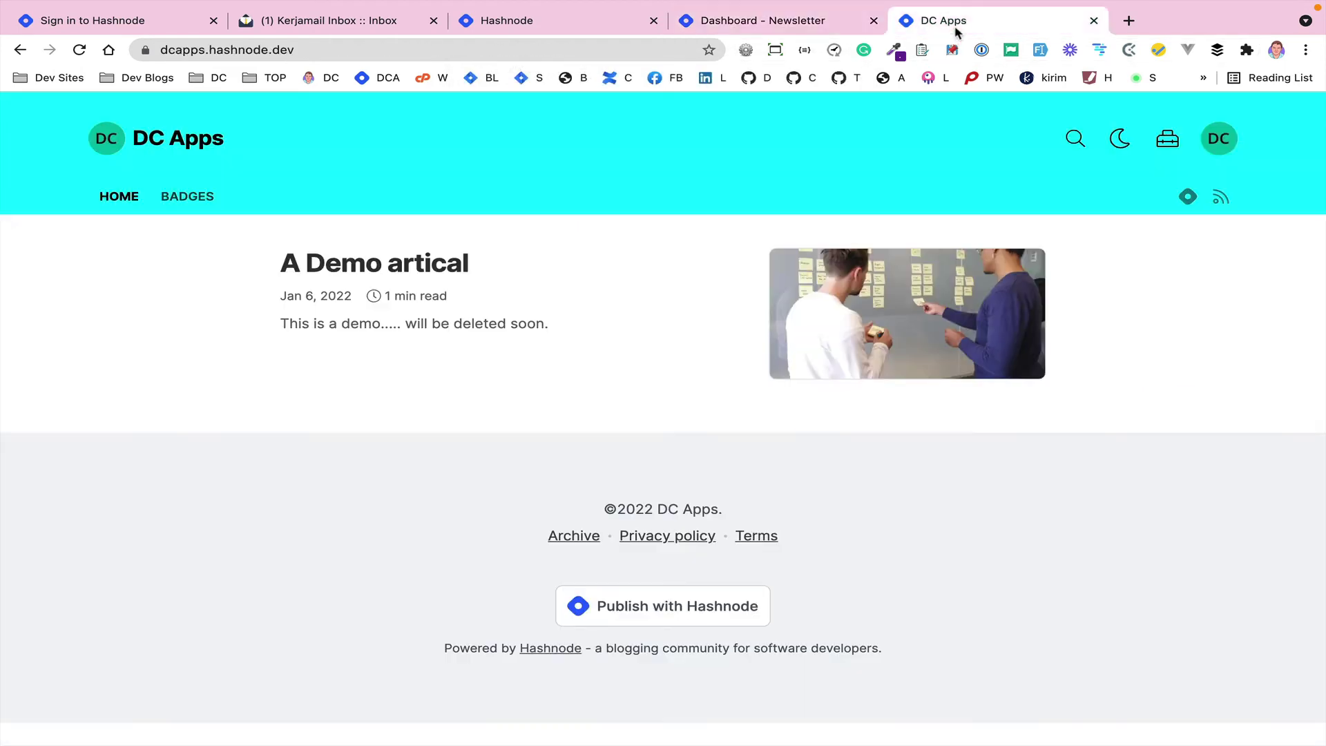
left_click(118, 199)
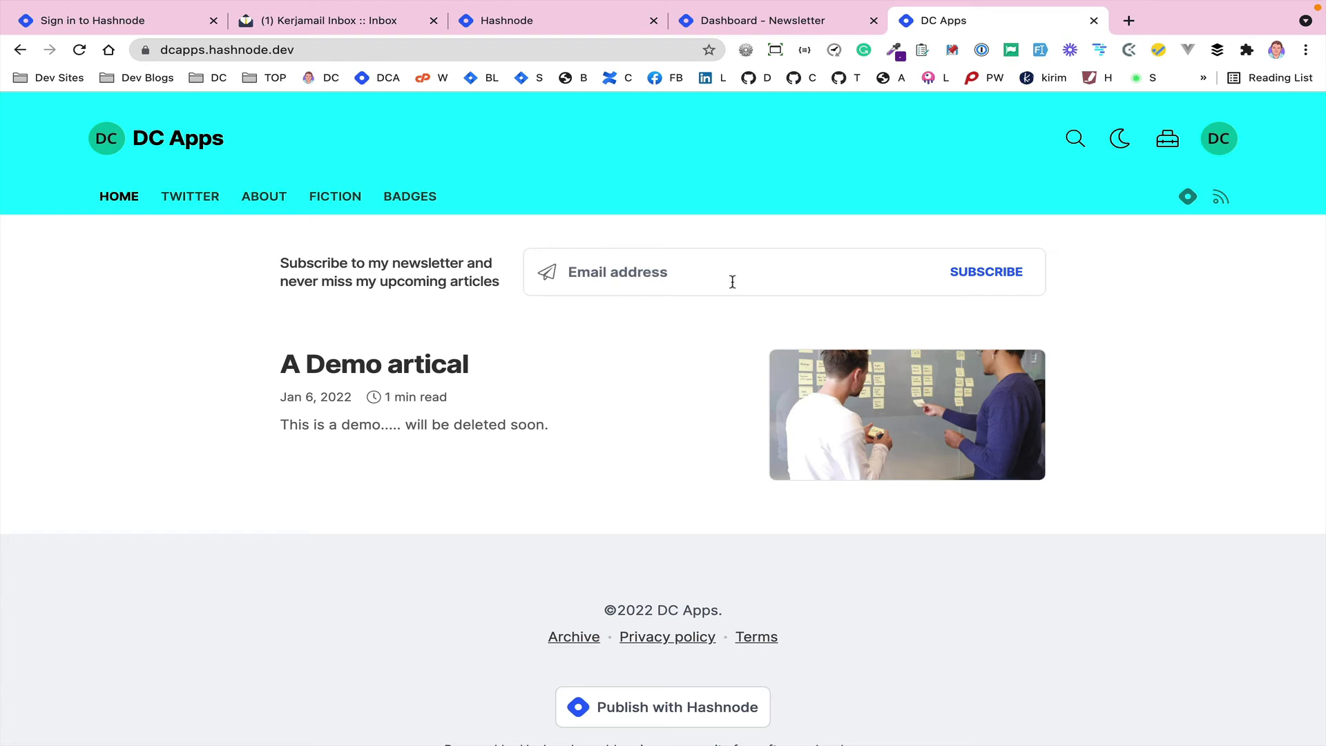
- Review the blog's third-party integrations settings
left_click(744, 20)
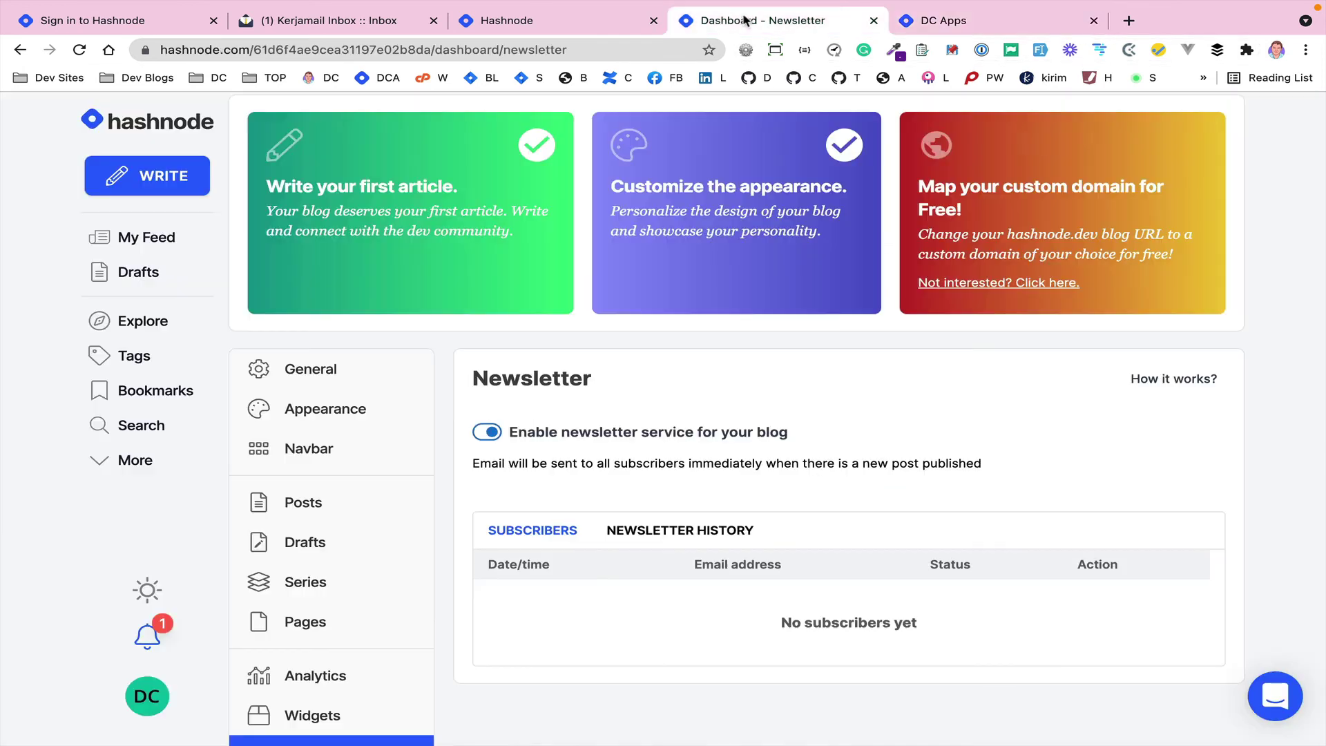
scroll(640, 509, "down", 3)
scroll(690, 517, "up", 2)
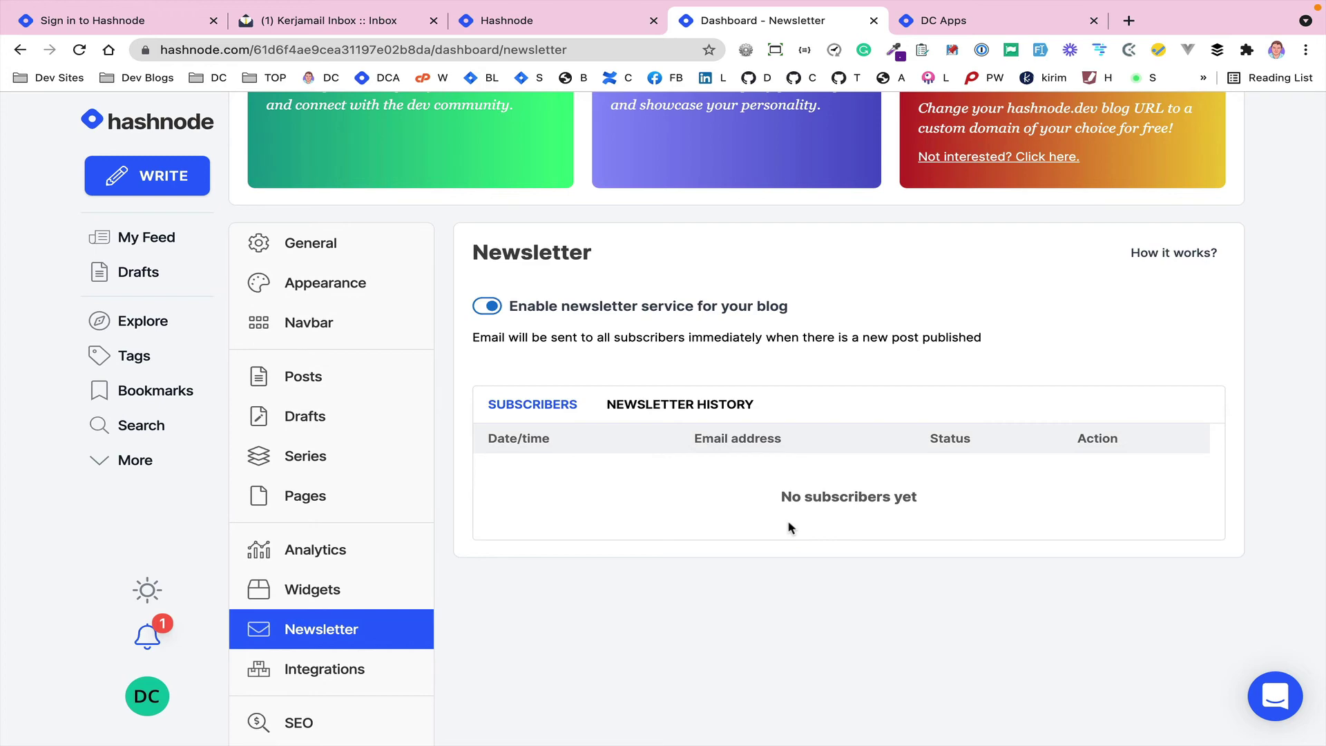
scroll(483, 521, "down", 2)
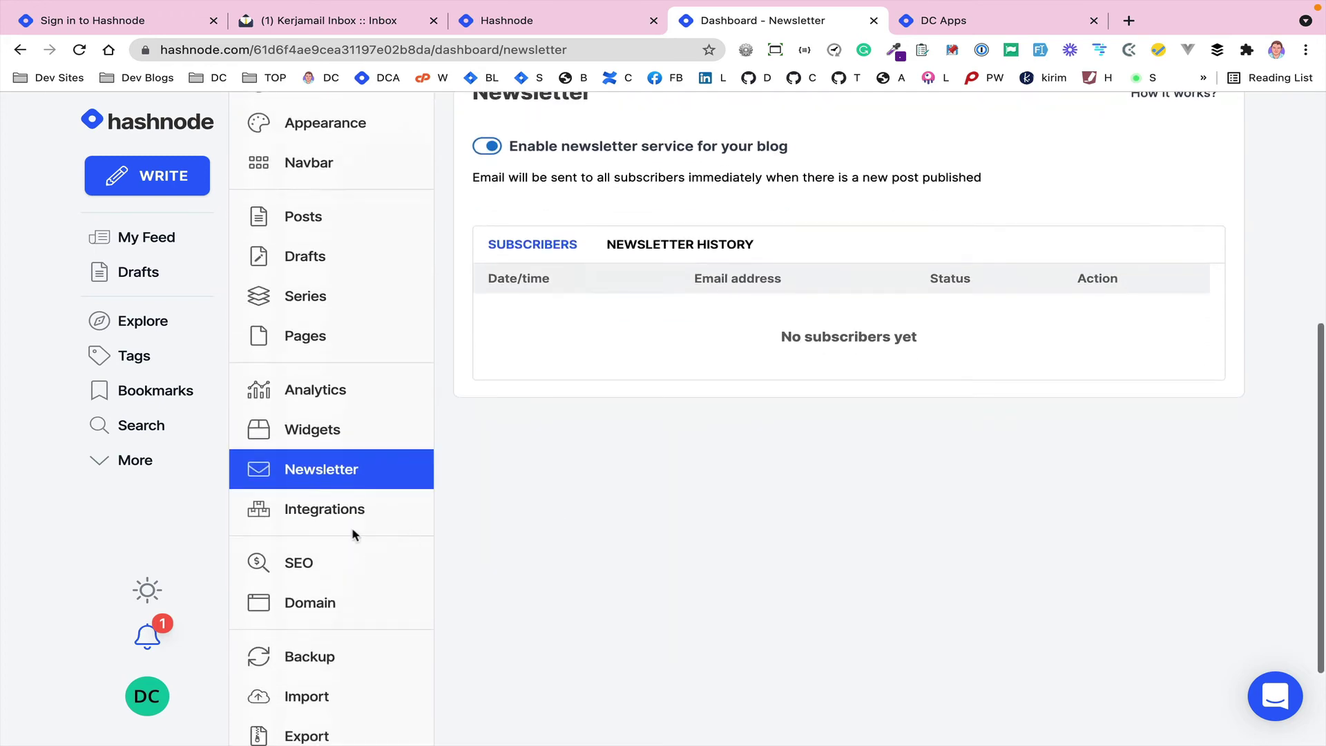
left_click(320, 510)
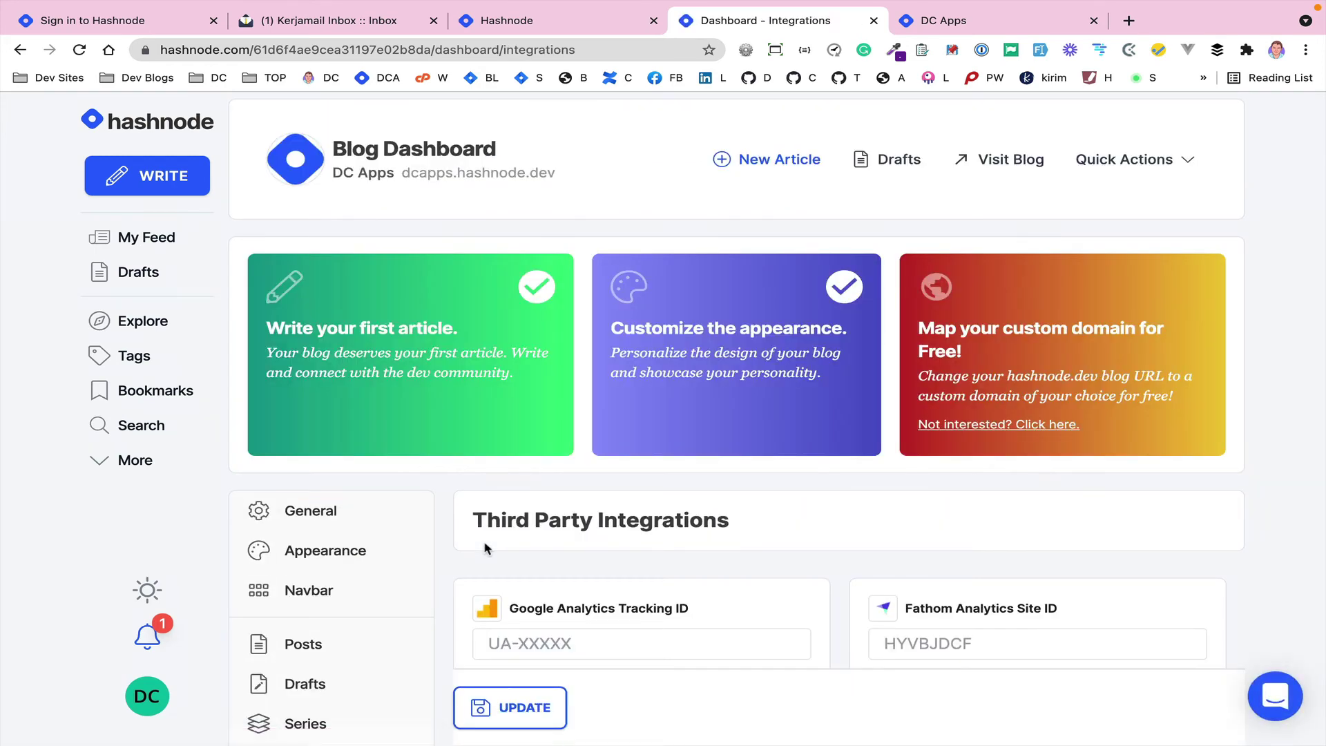
scroll(485, 548, "down", 4)
scroll(485, 547, "down", 4)
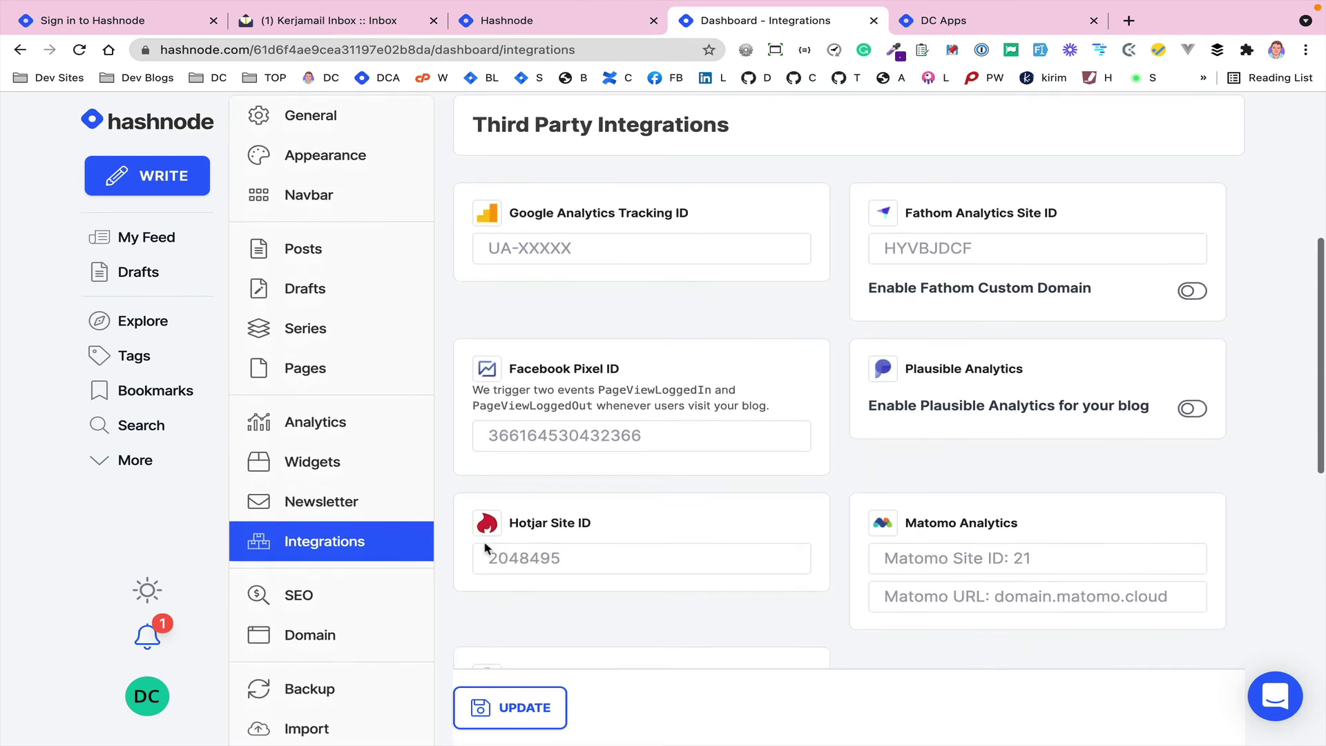
scroll(483, 548, "down", 1)
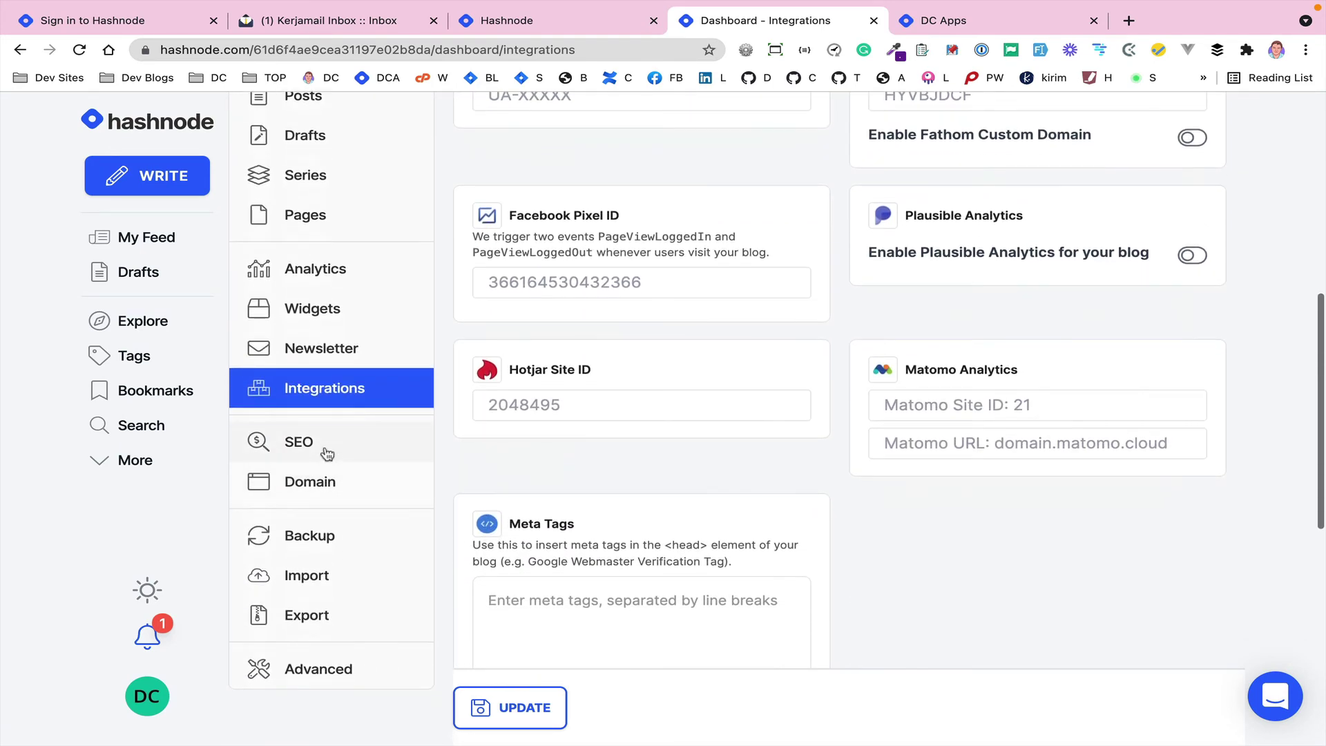
left_click(329, 448)
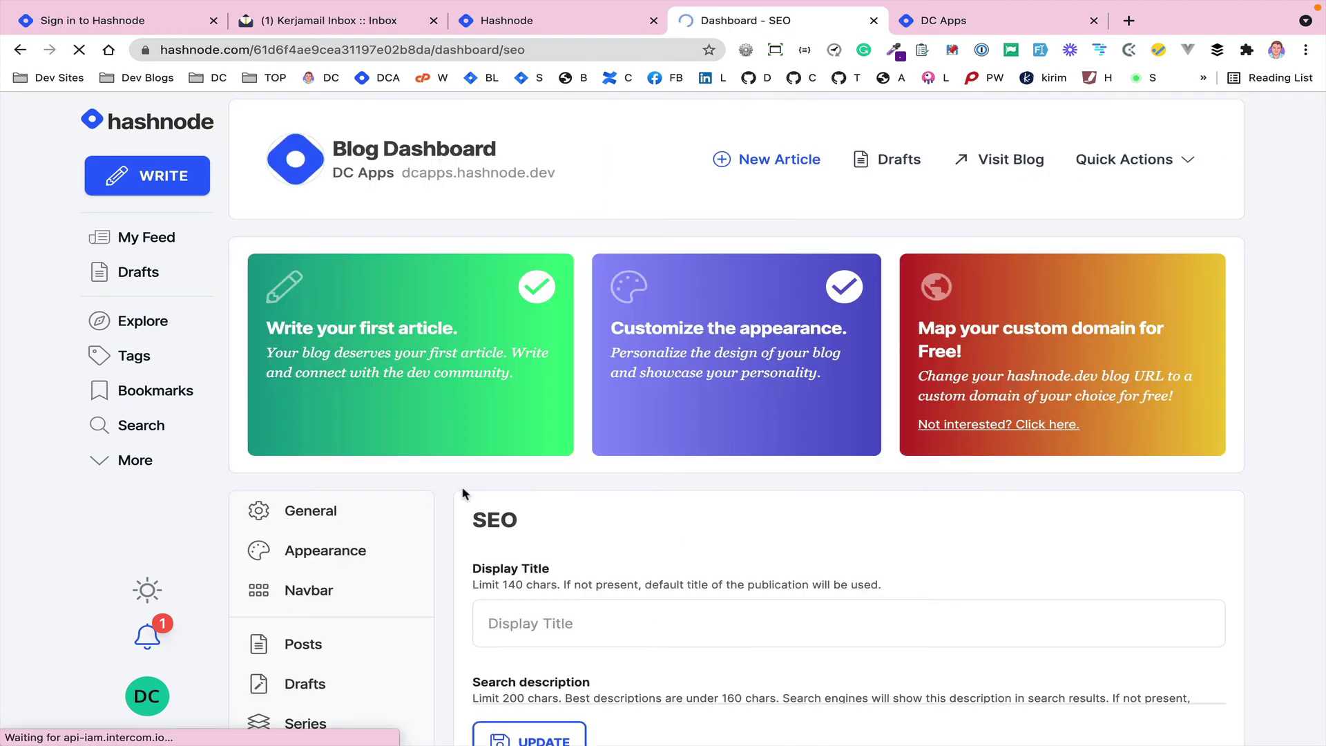
scroll(463, 493, "down", 5)
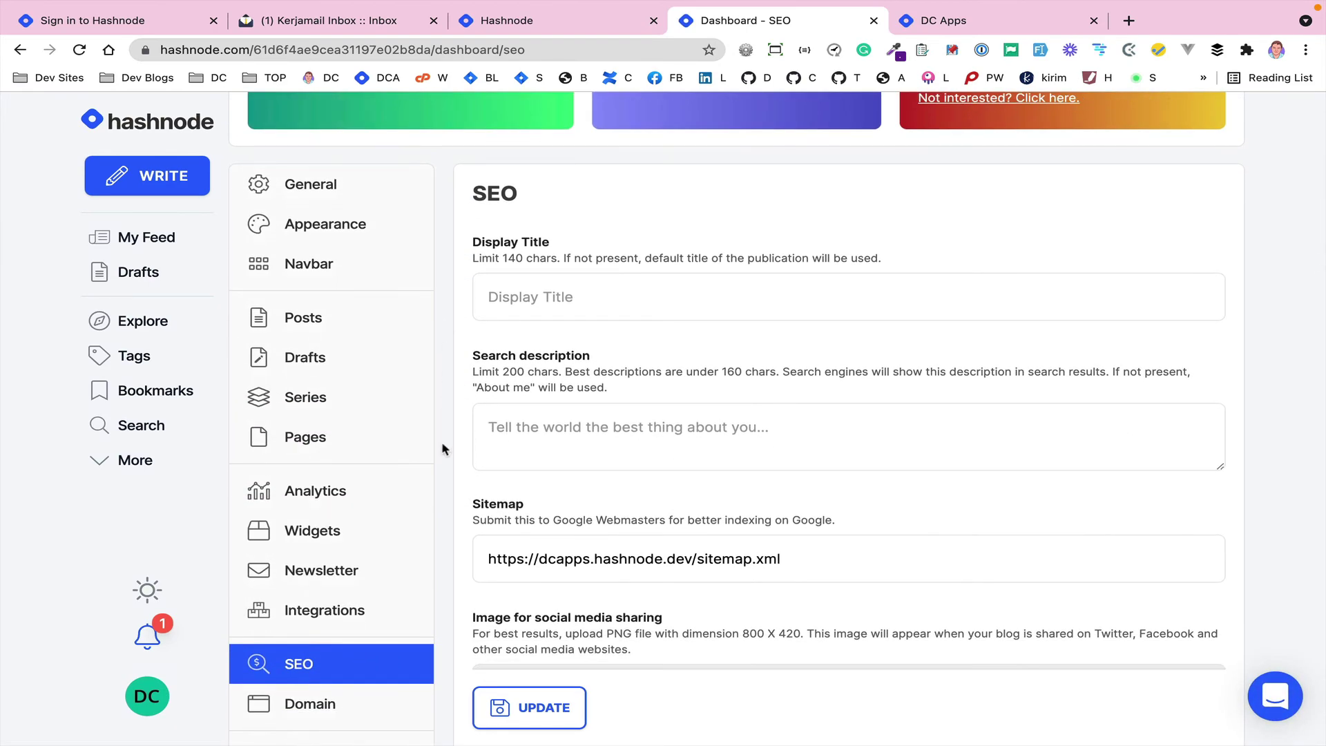
scroll(444, 457, "down", 3)
scroll(442, 460, "down", 1)
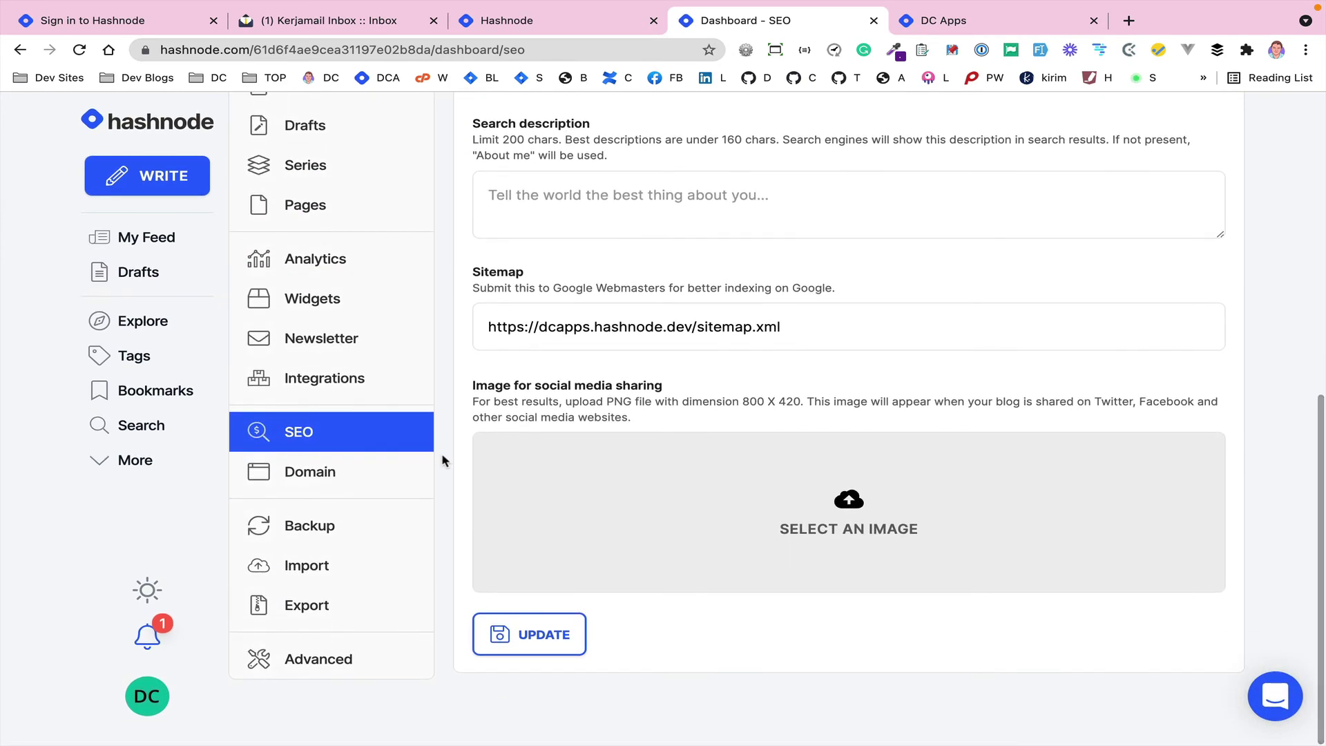
- Review the GitHub backup settings for the blog
left_click(325, 528)
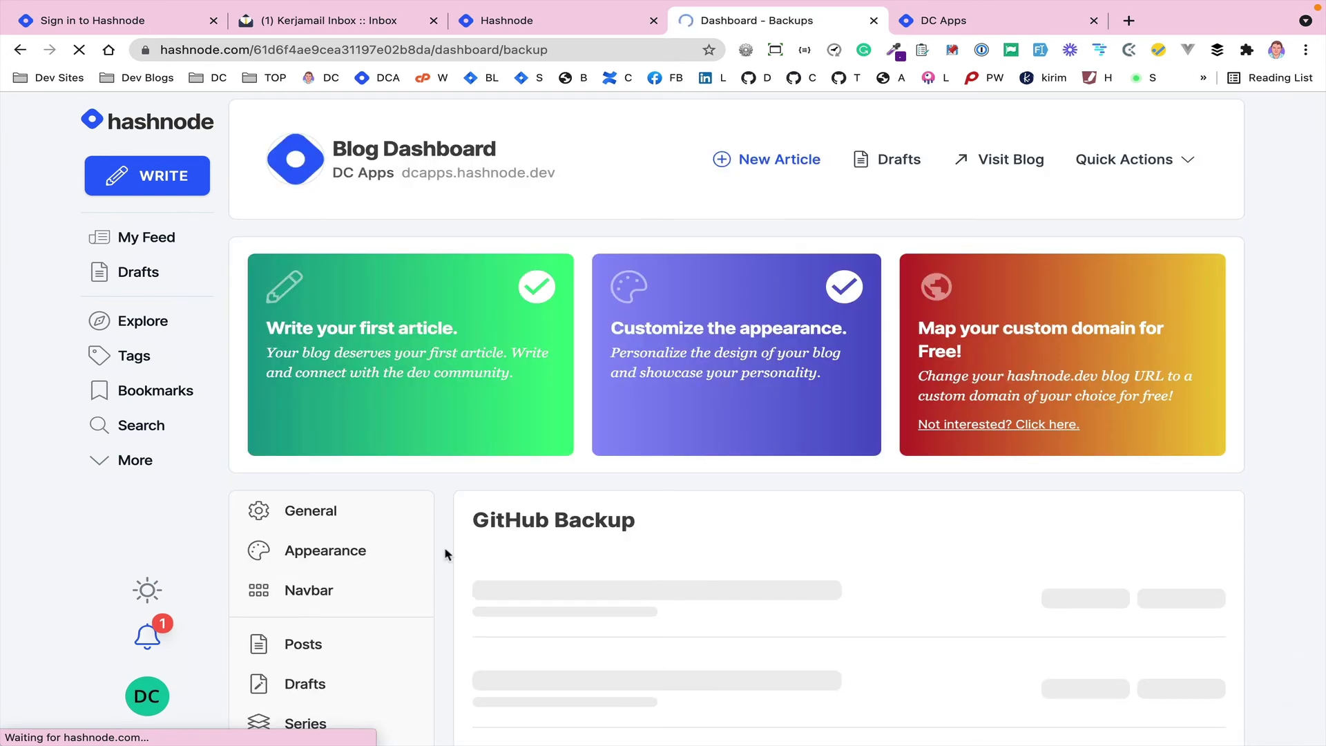
scroll(444, 553, "down", 1)
scroll(445, 553, "down", 4)
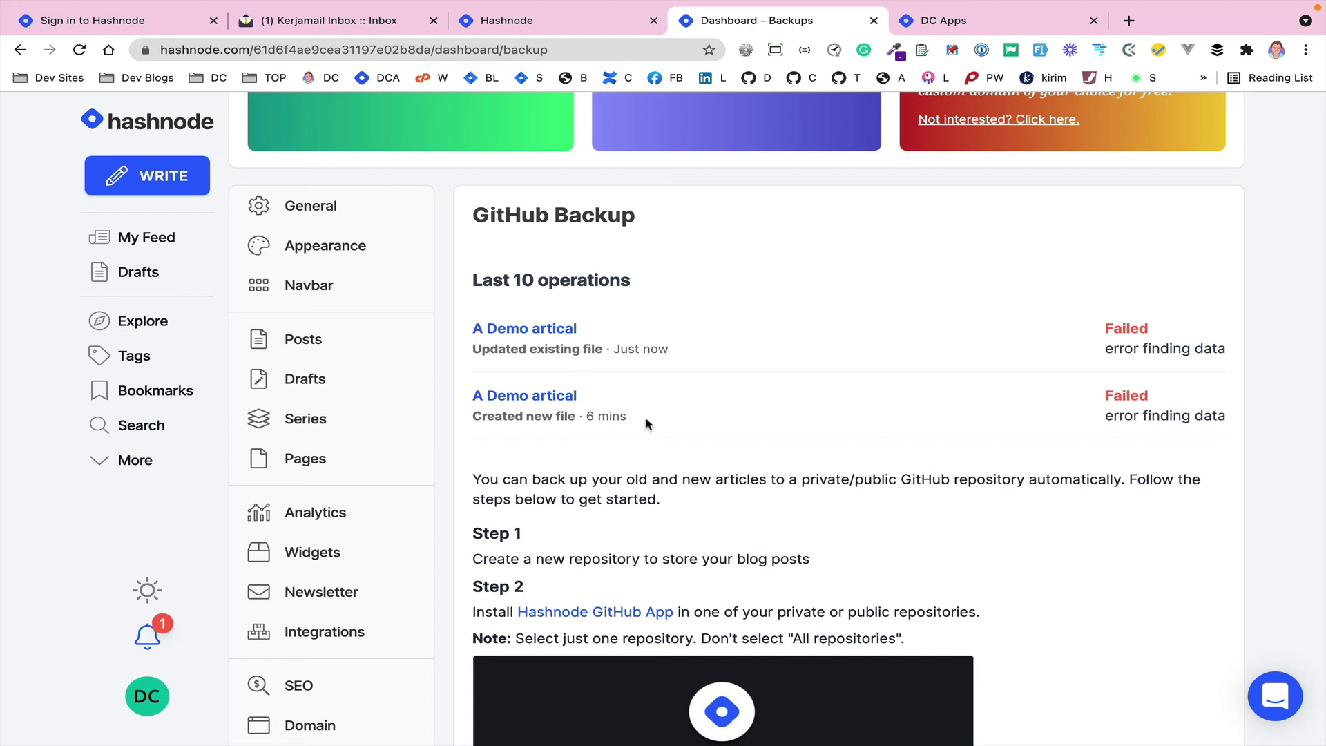
scroll(440, 561, "down", 5)
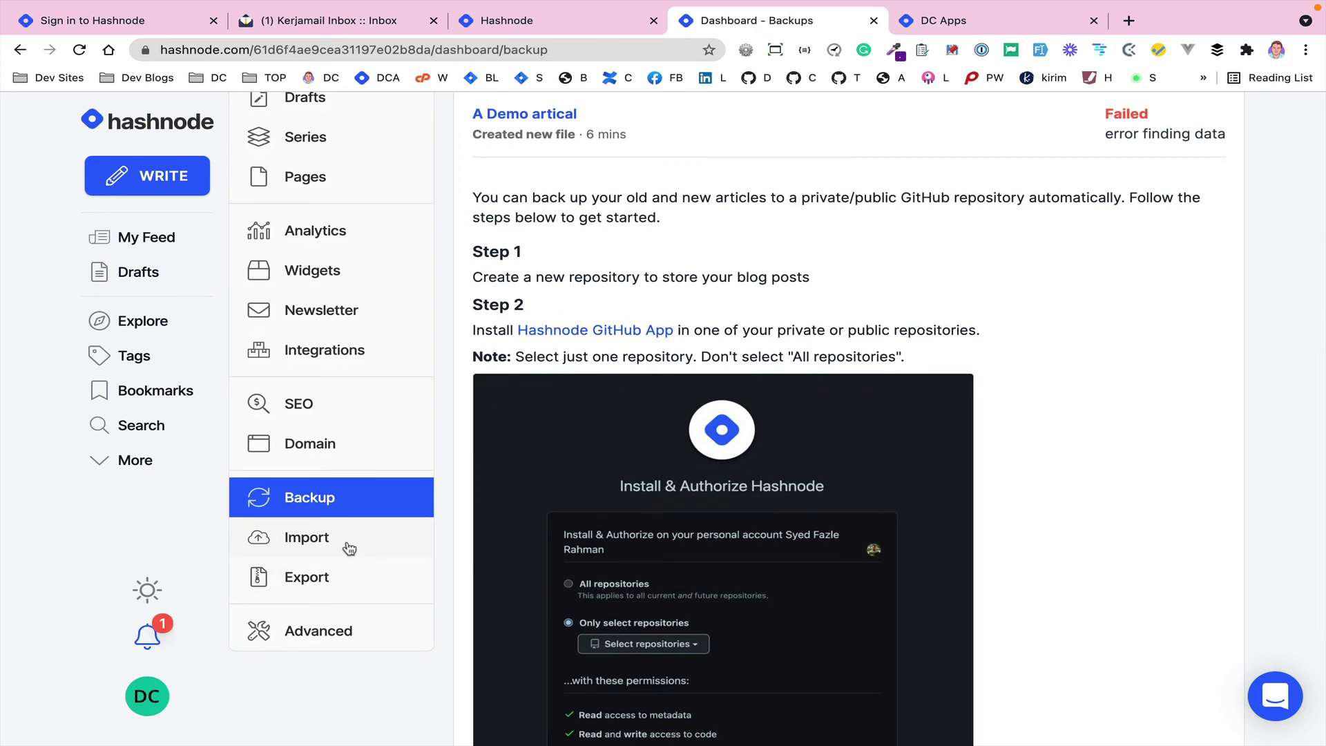
- Look through the Dev.to, Bulk Markdown and RSS import options
left_click(346, 547)
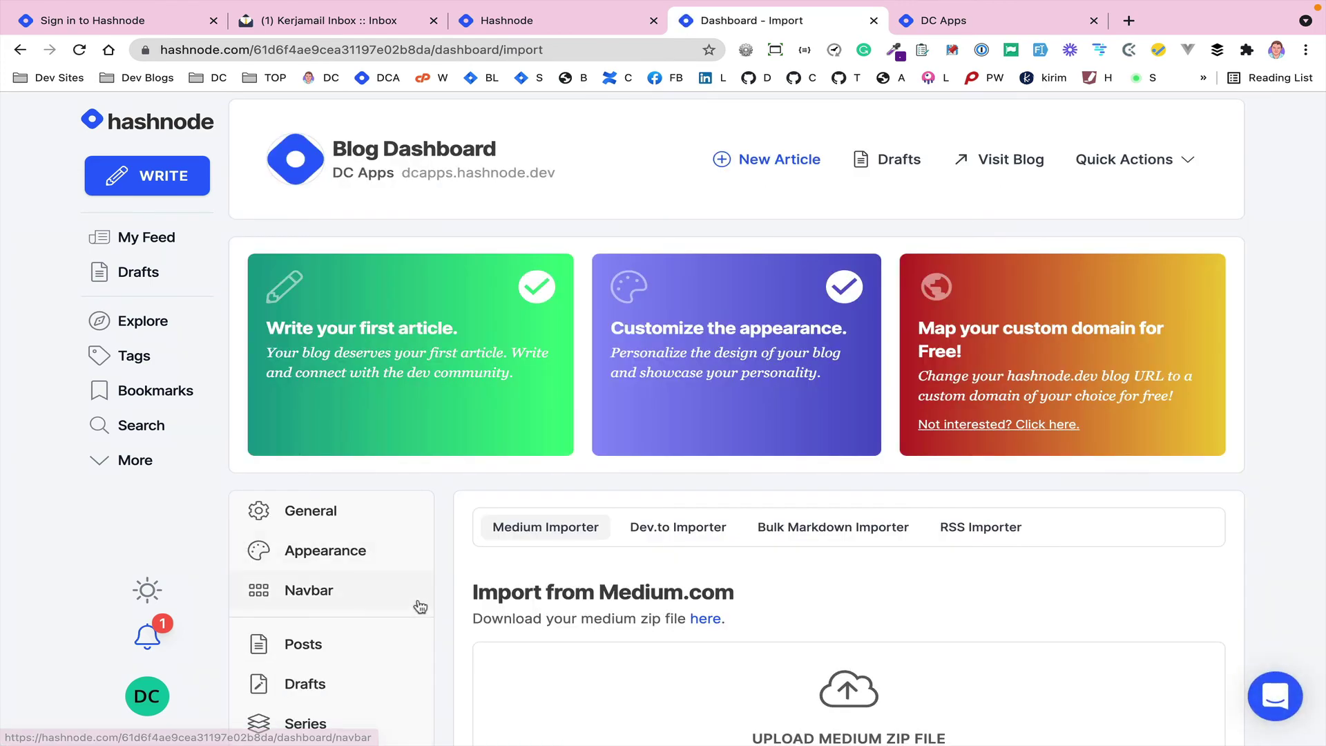
scroll(417, 604, "down", 3)
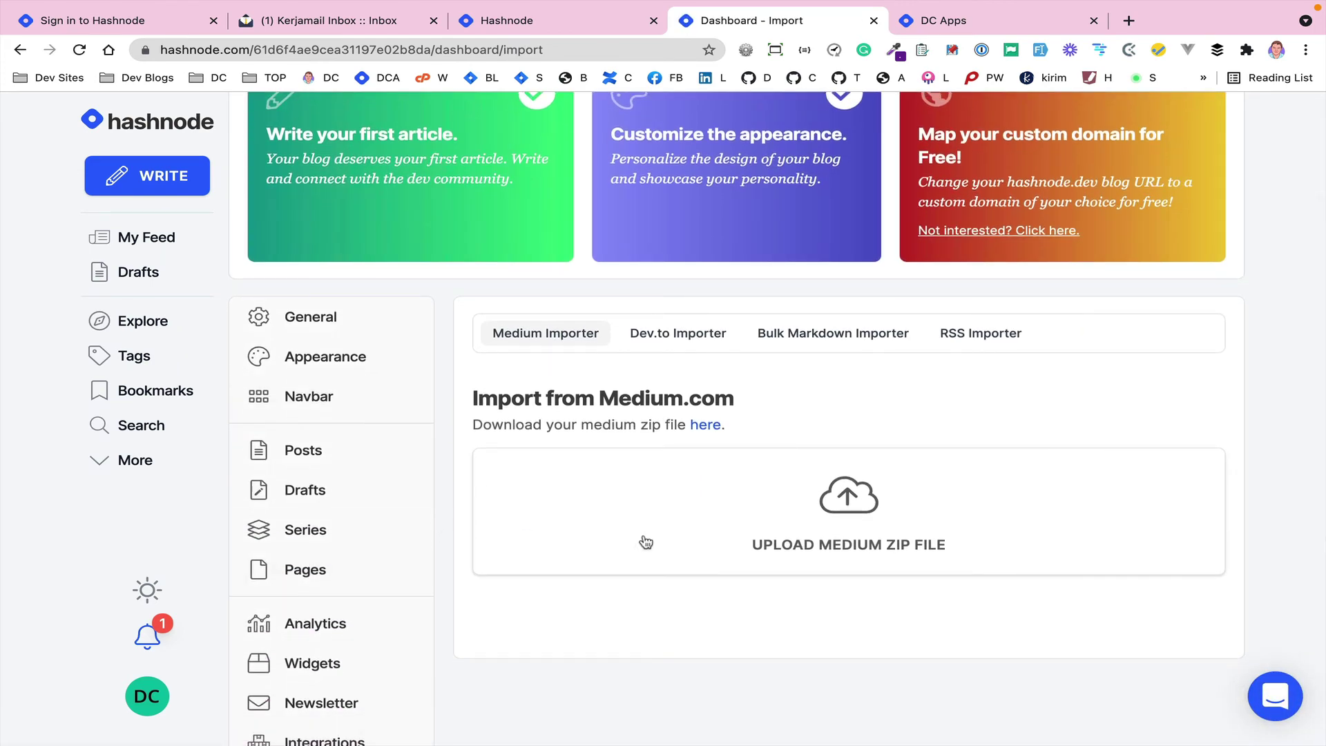
left_click(677, 333)
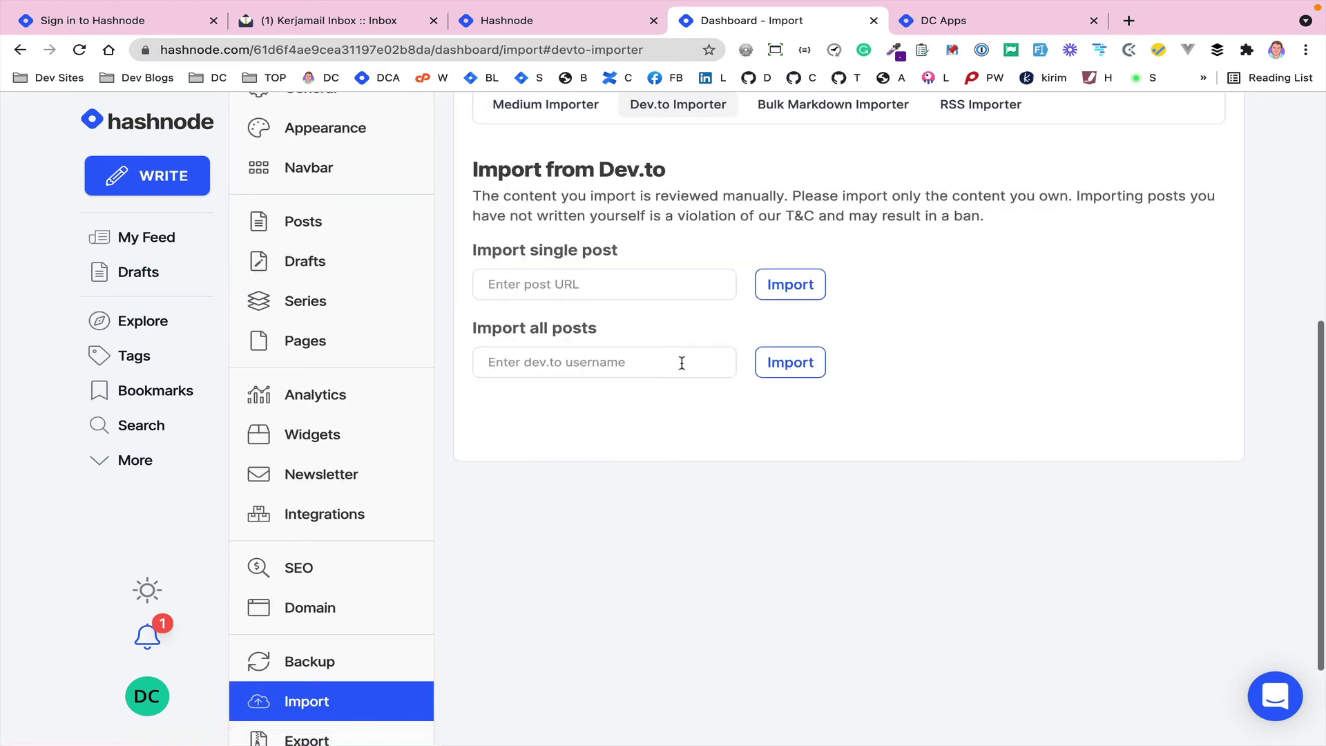
scroll(612, 343, "up", 1)
scroll(611, 338, "up", 2)
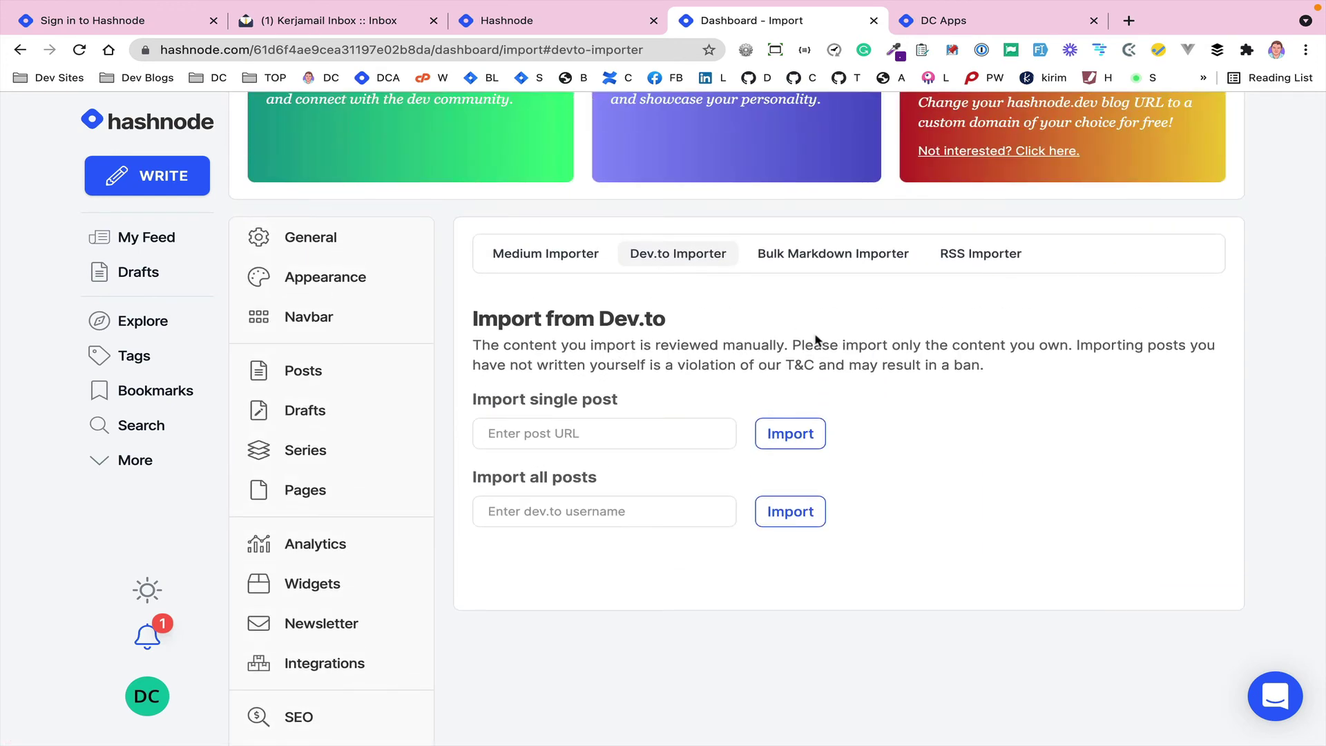
left_click(805, 254)
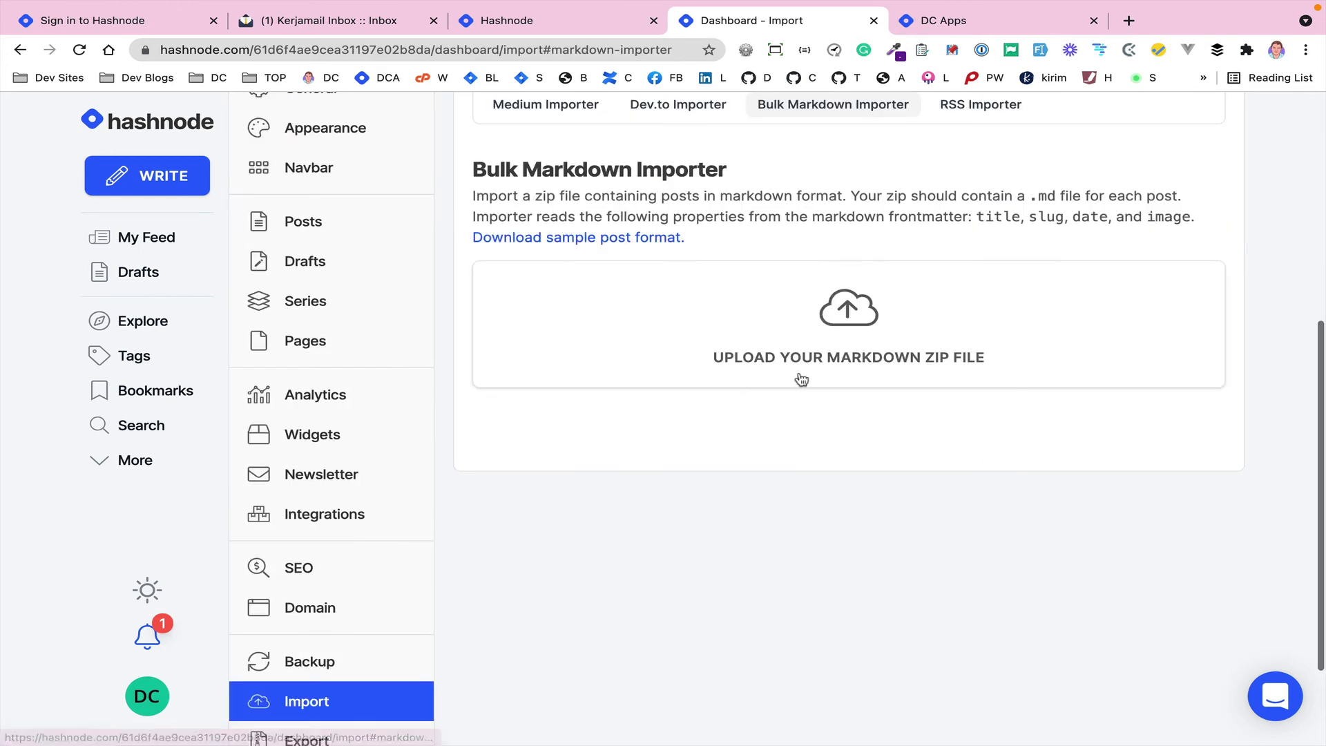
scroll(808, 381, "up", 2)
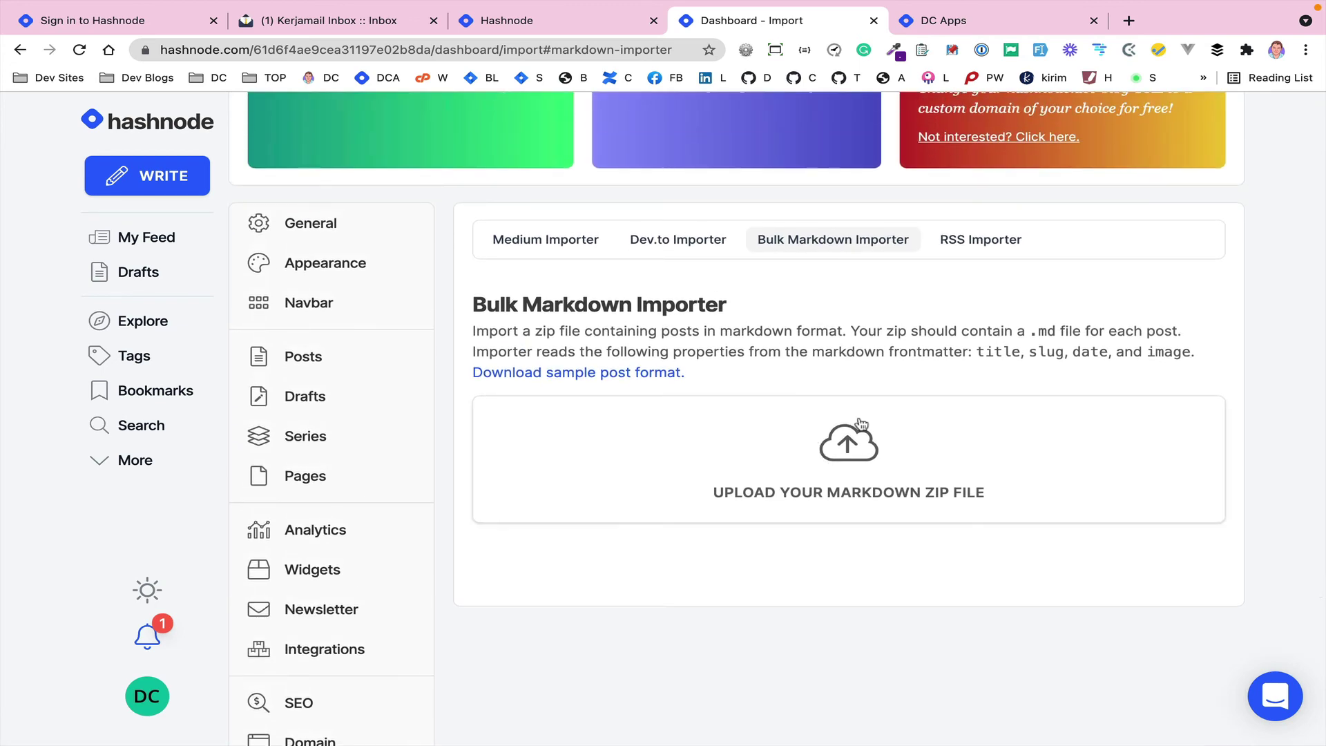
left_click(950, 246)
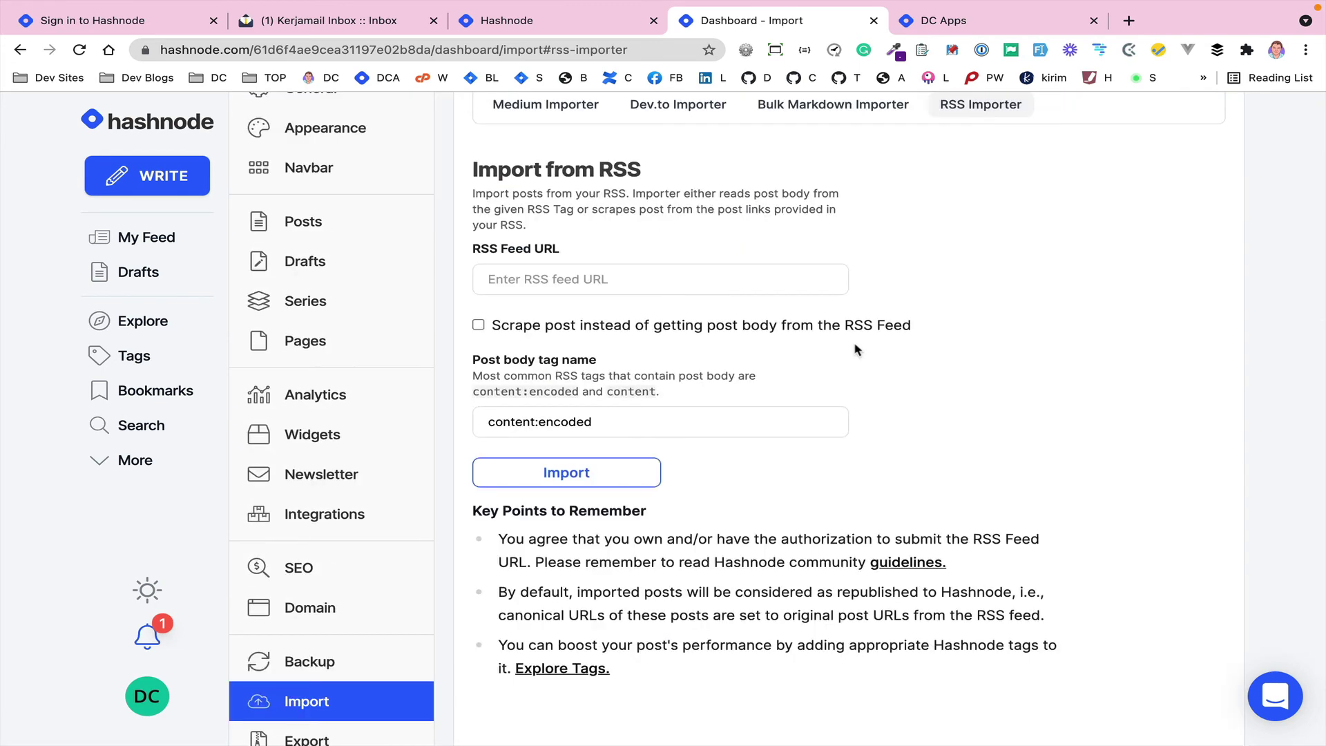
scroll(856, 349, "up", 2)
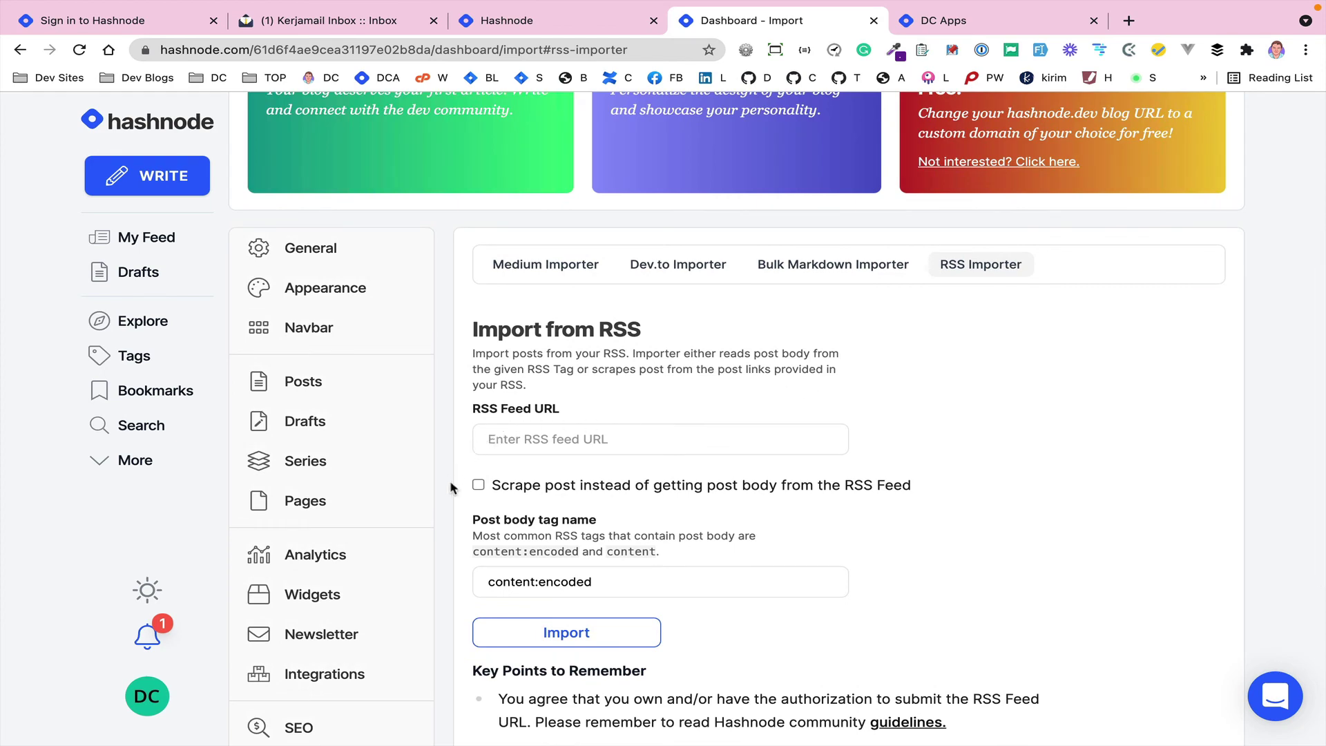
scroll(452, 483, "down", 5)
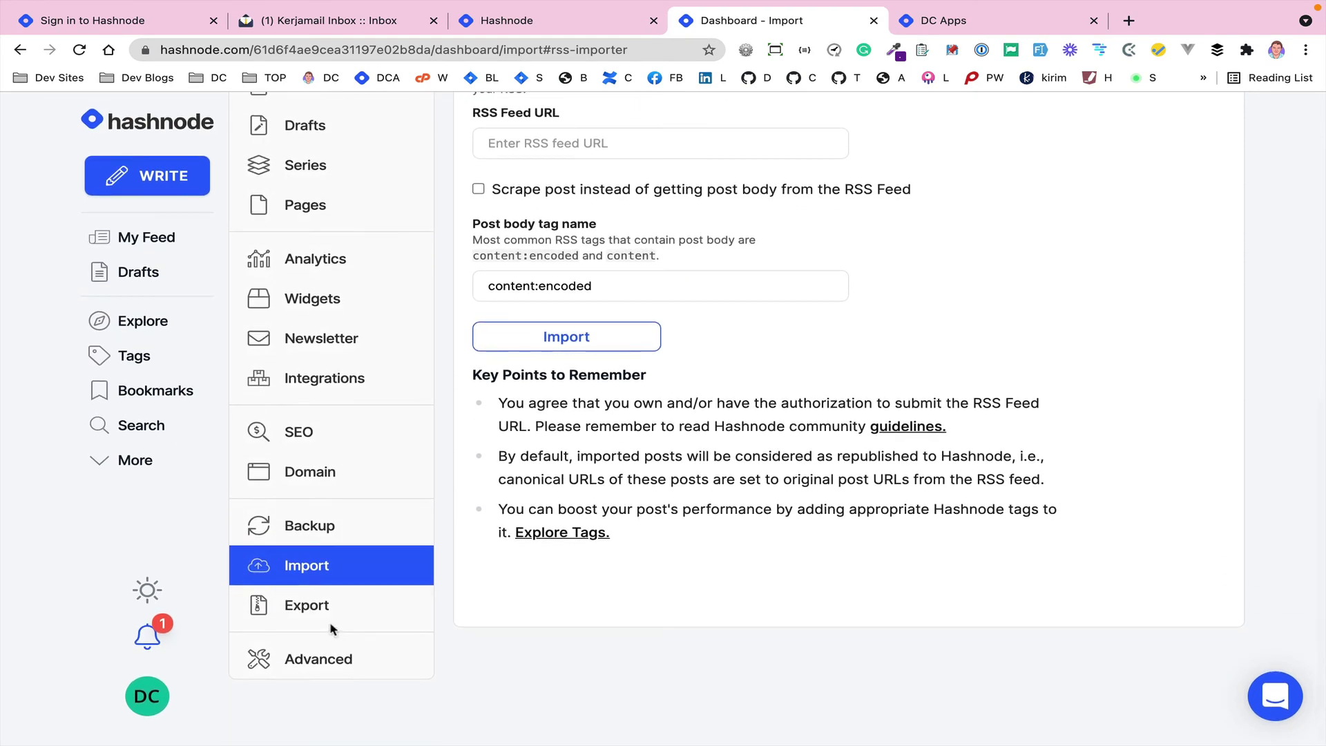
- Scroll through the Export Your Blog Data page for downloading all articles
left_click(312, 607)
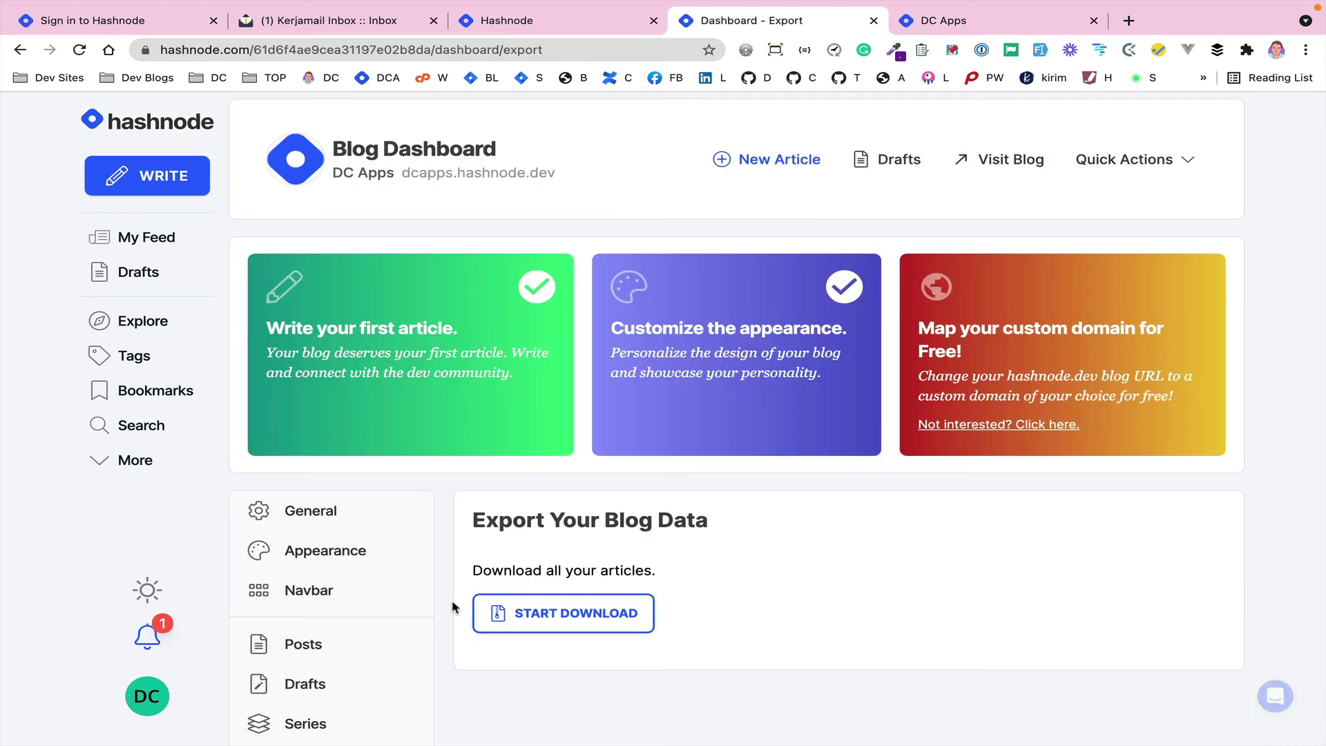
scroll(463, 654, "down", 4)
scroll(462, 654, "down", 1)
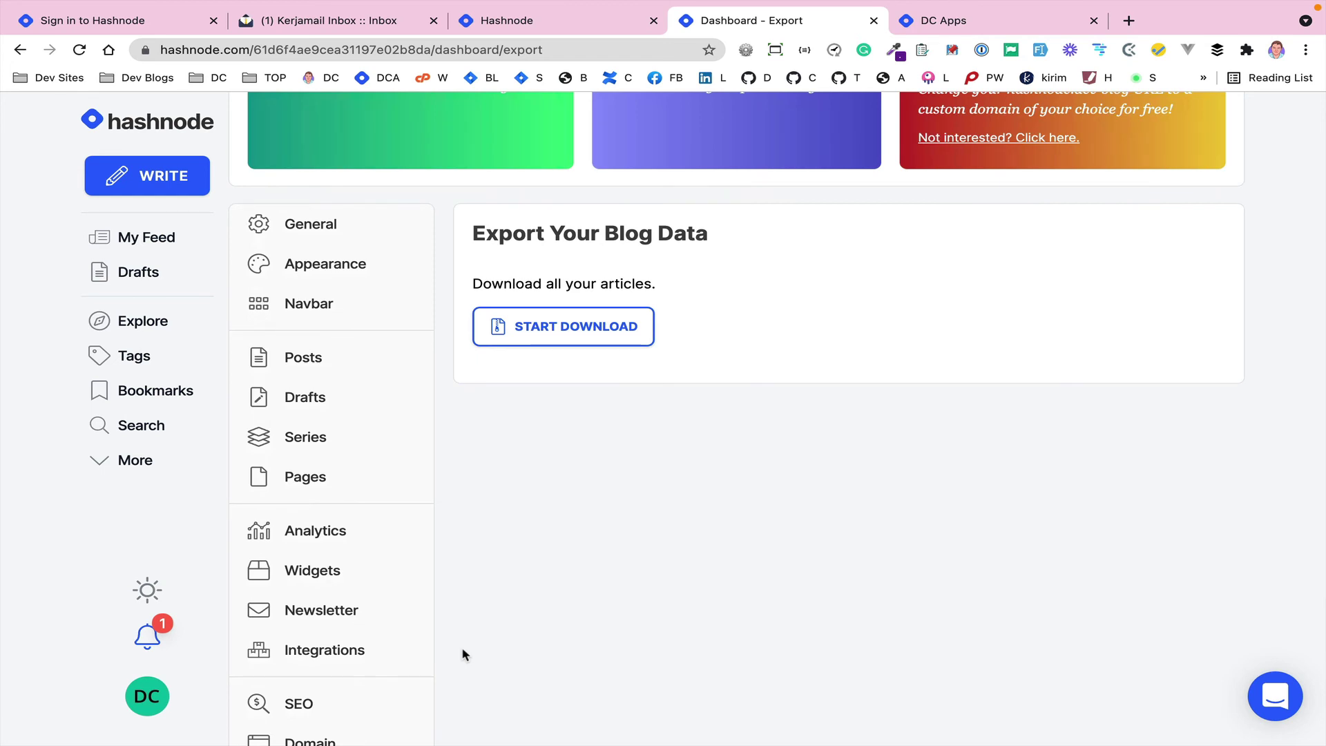
scroll(463, 653, "down", 4)
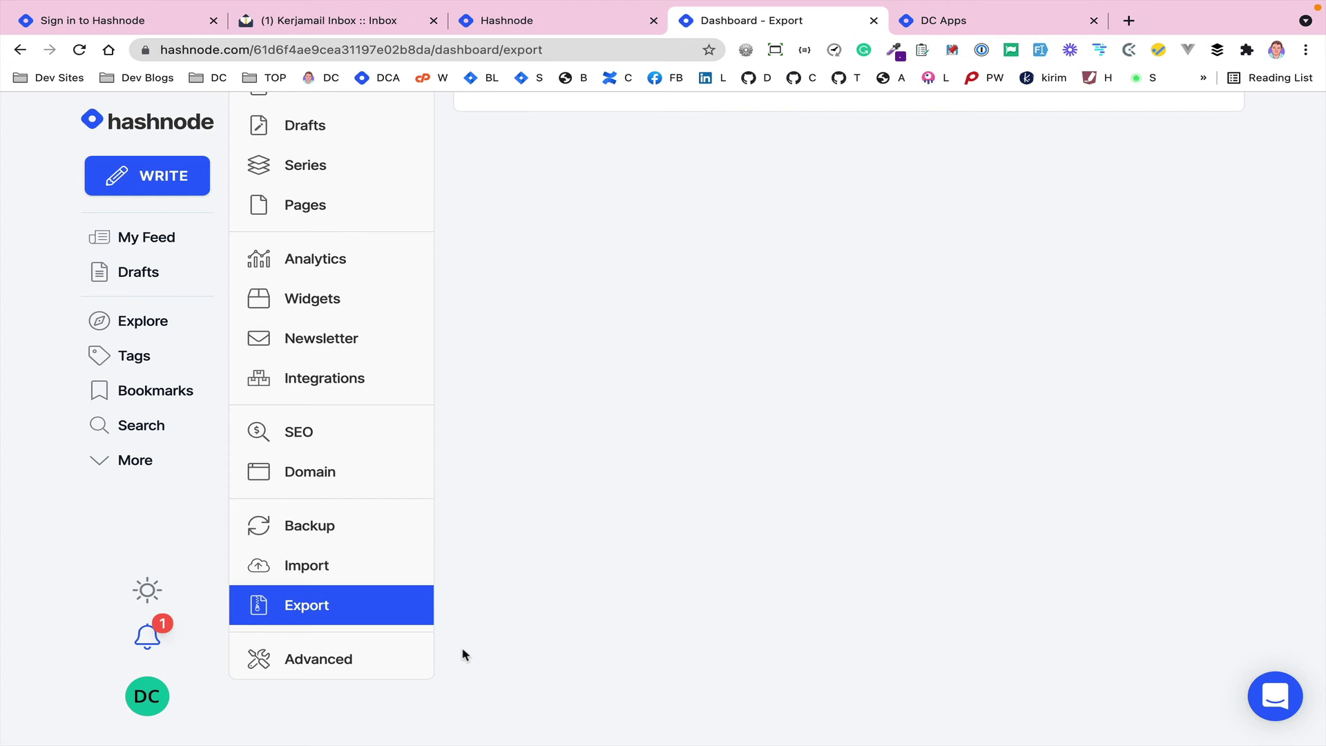
- Look over the custom page rules in the blog's advanced settings
left_click(310, 660)
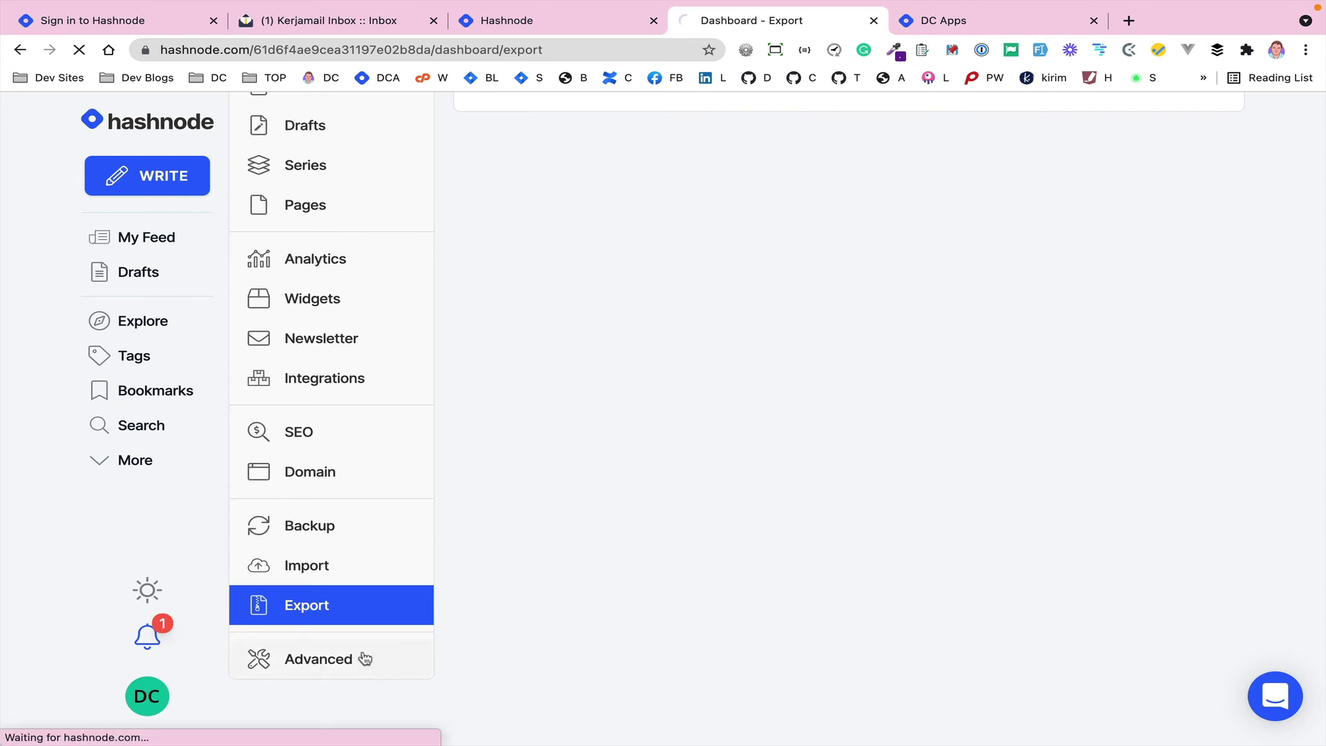
scroll(444, 625, "down", 4)
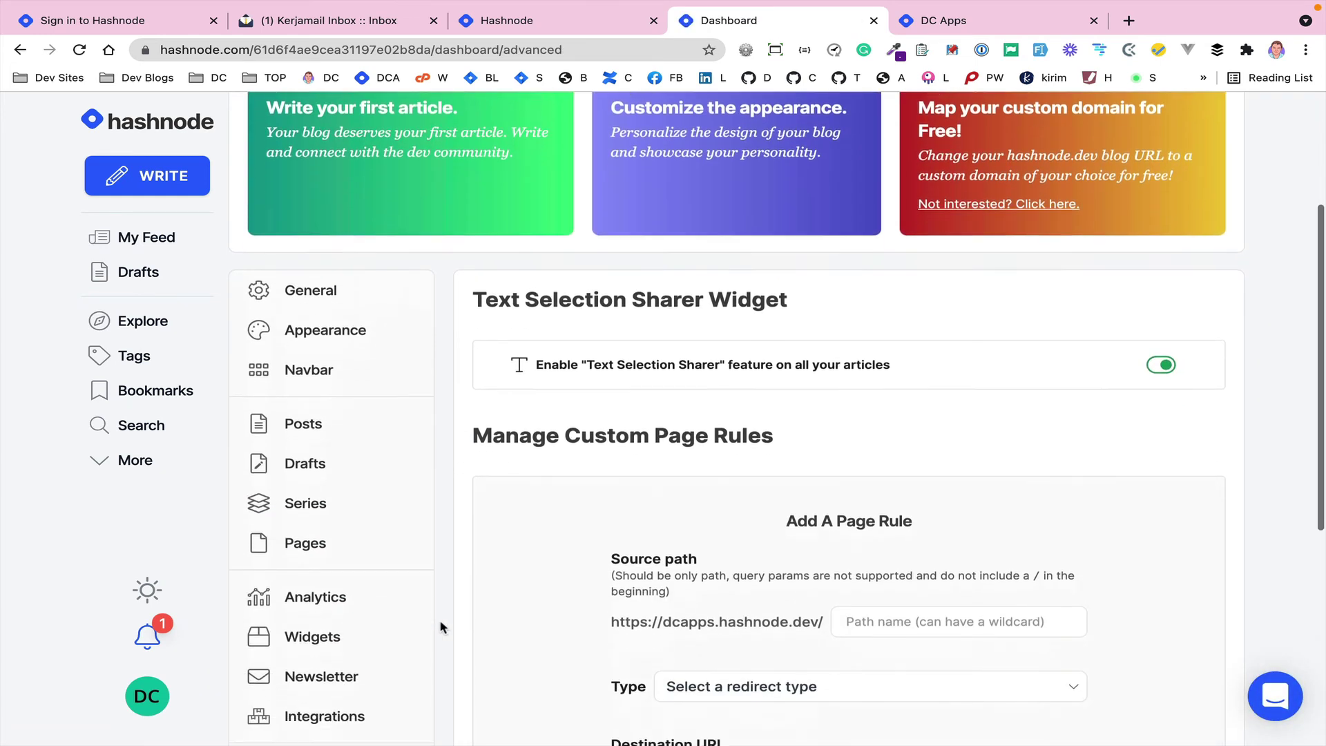
scroll(442, 626, "down", 4)
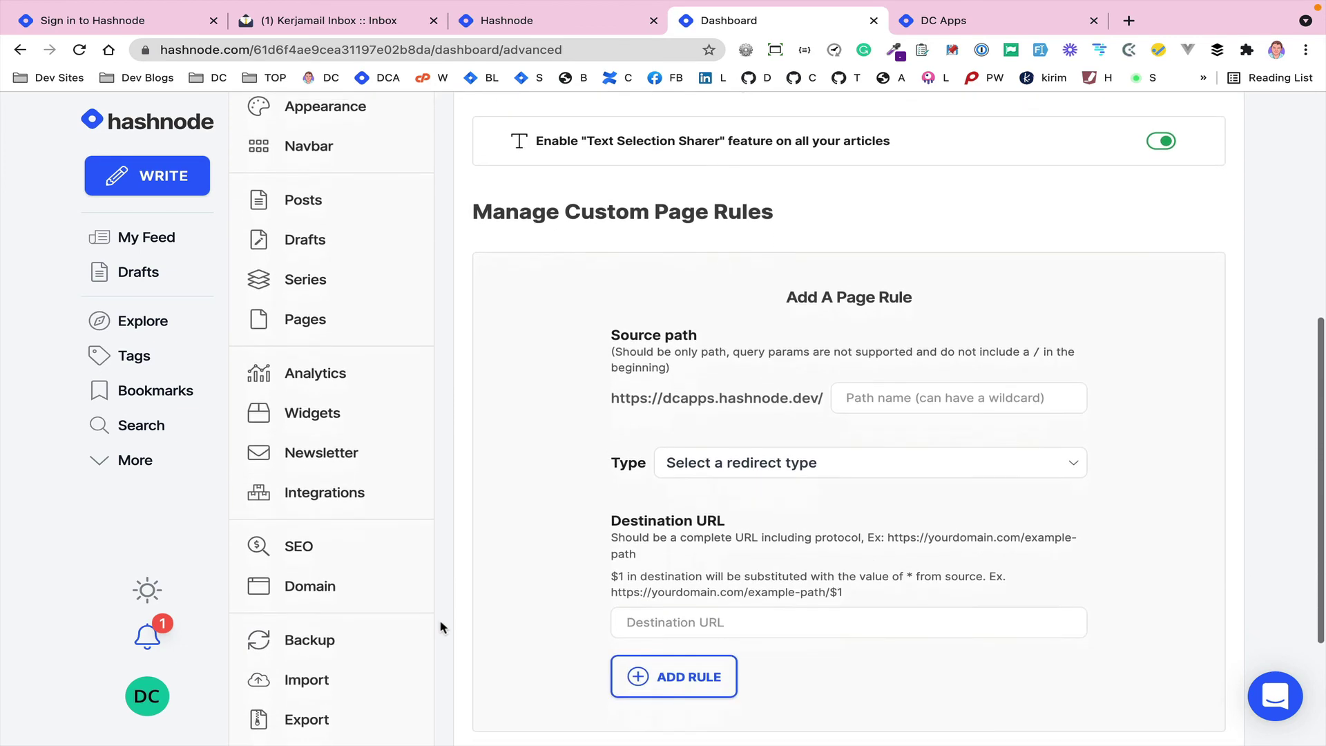
scroll(442, 624, "down", 1)
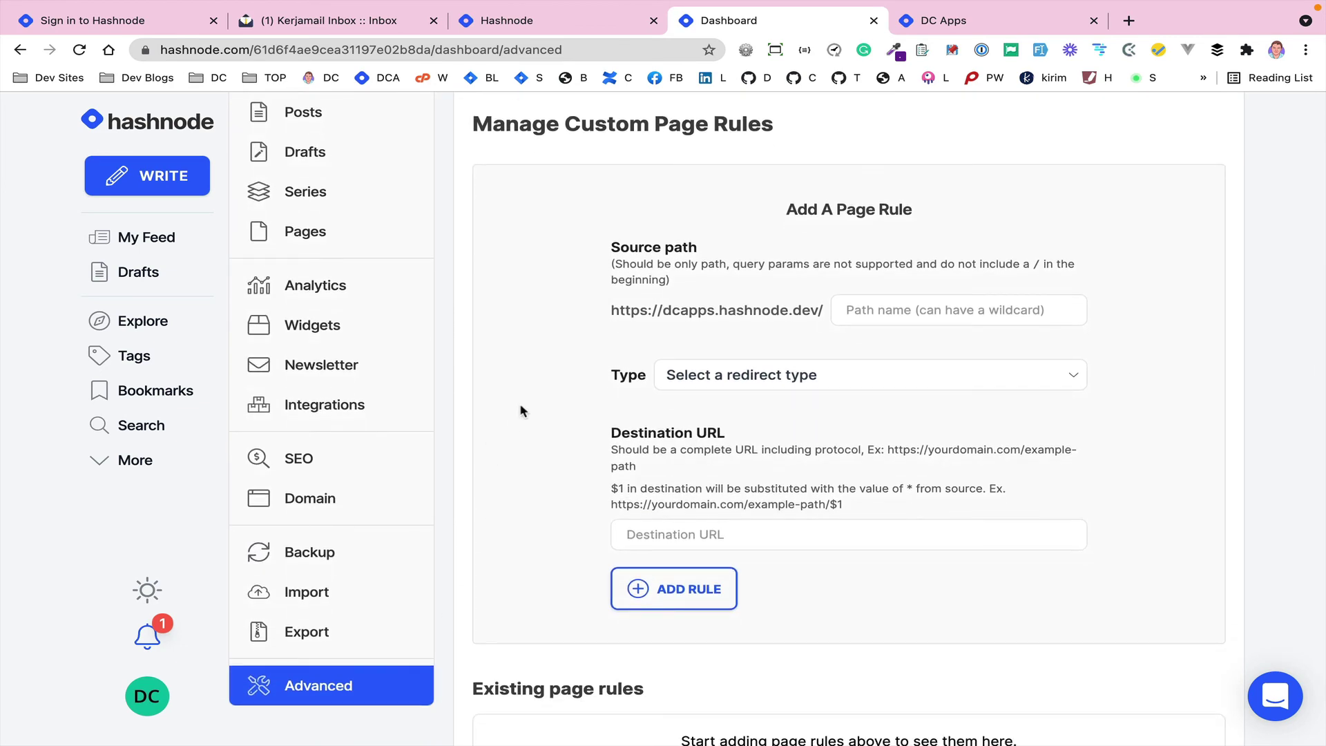
scroll(522, 410, "down", 2)
scroll(523, 410, "up", 4)
scroll(538, 431, "down", 1)
scroll(538, 432, "down", 1)
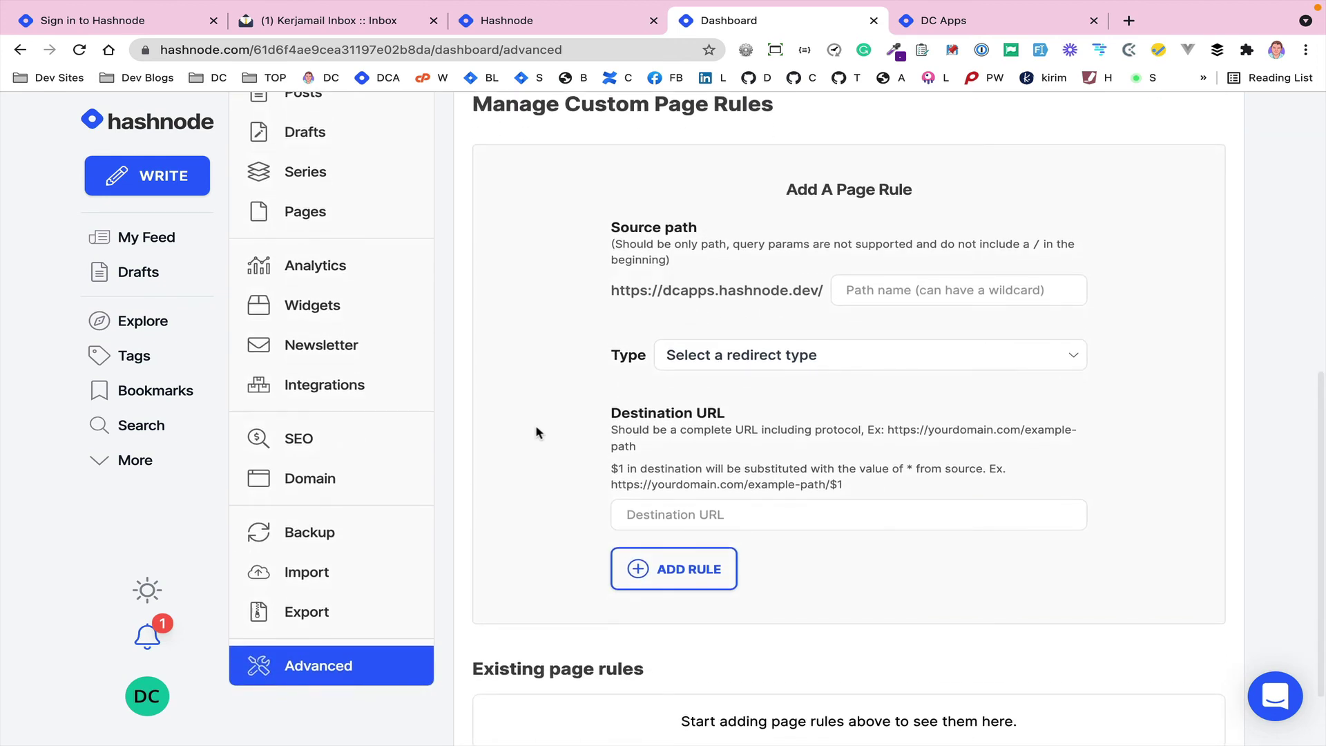
scroll(538, 432, "up", 1)
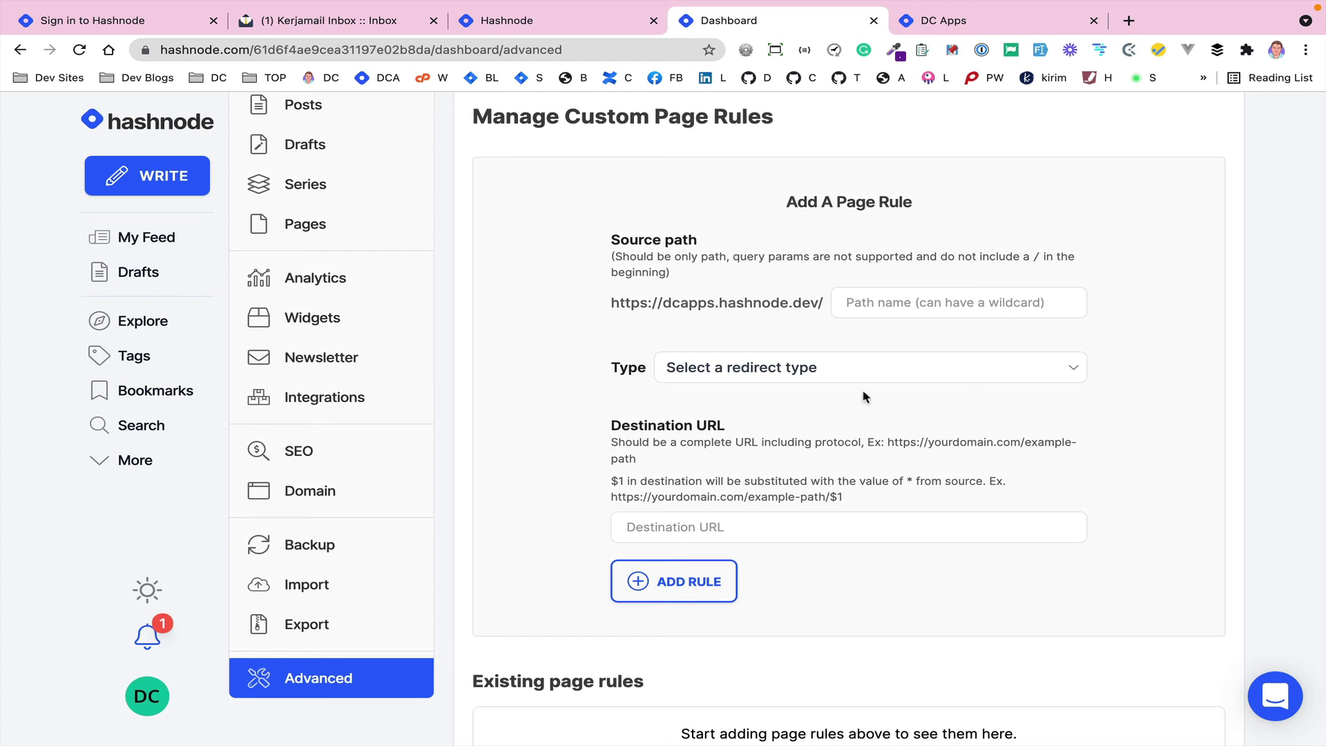
- Start a 302 HTTP redirect page rule for source path 'old-ehat', destination left empty
left_click(890, 315)
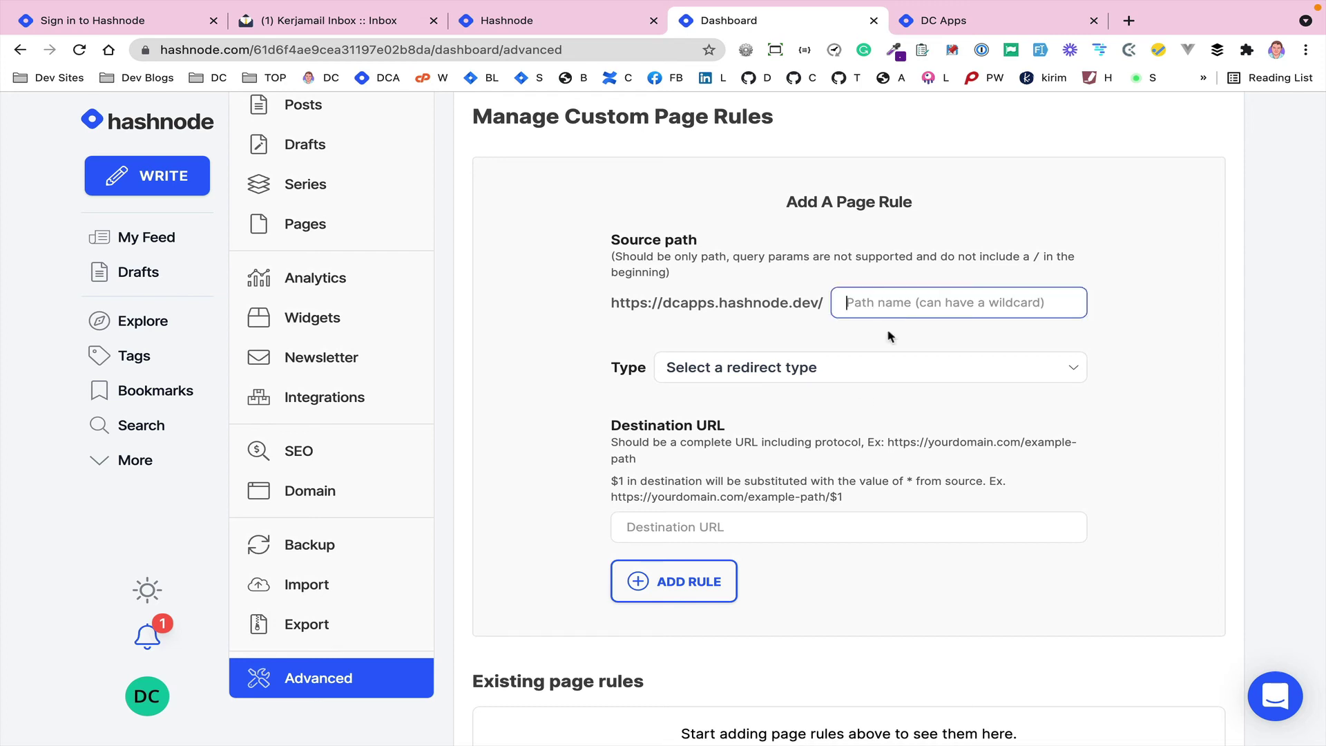
type("old-ehat")
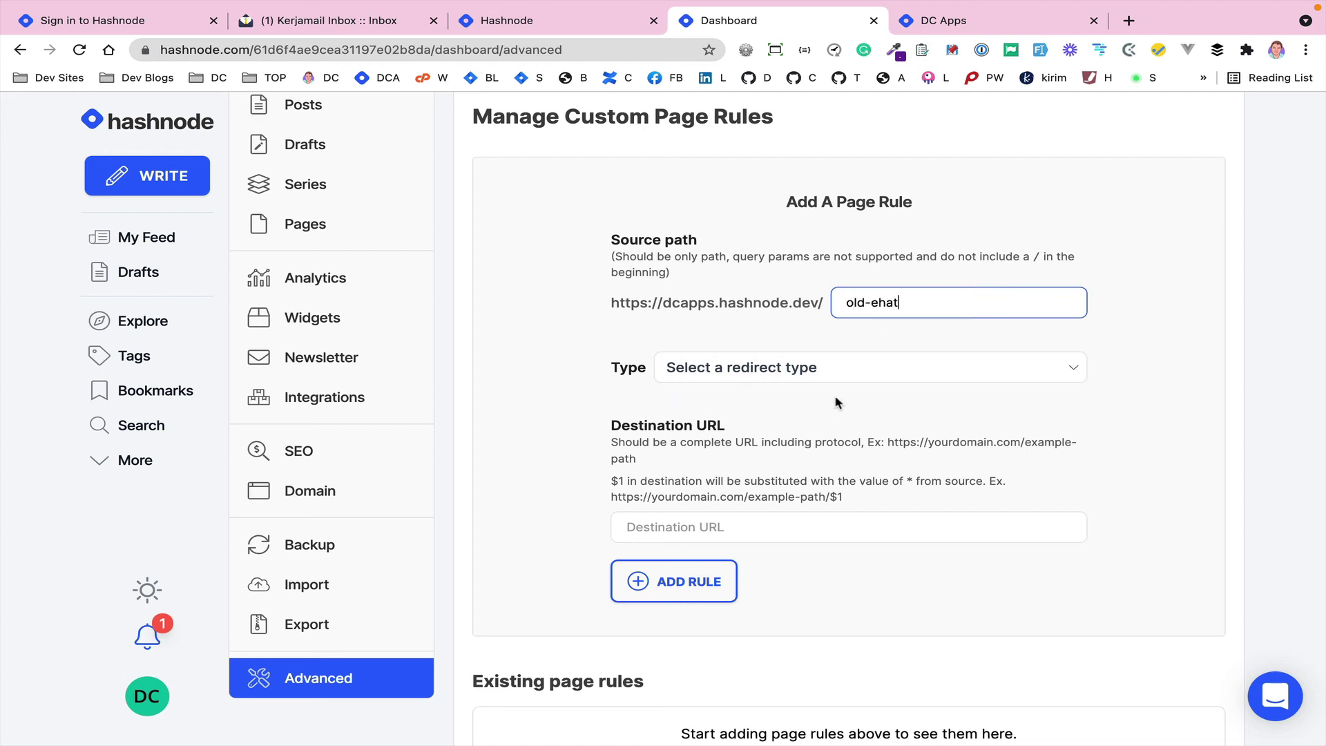
left_click(794, 368)
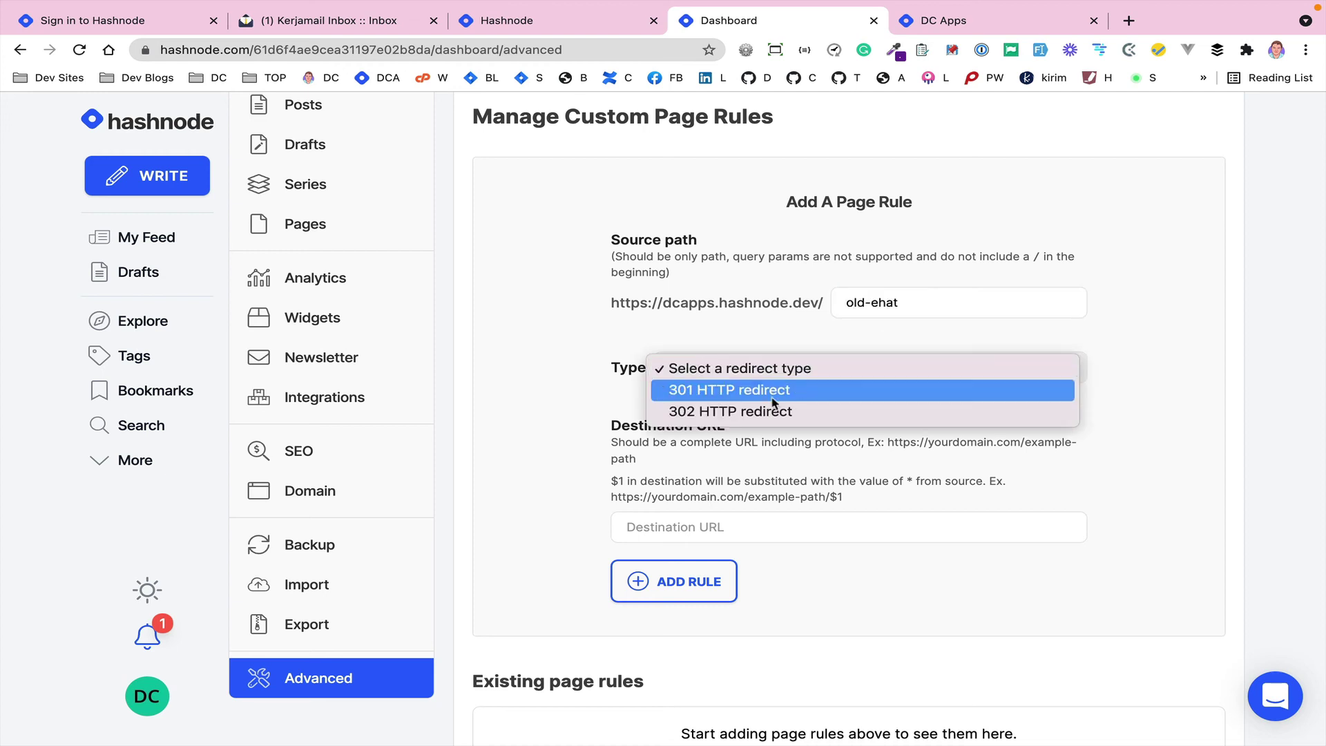
left_click(757, 413)
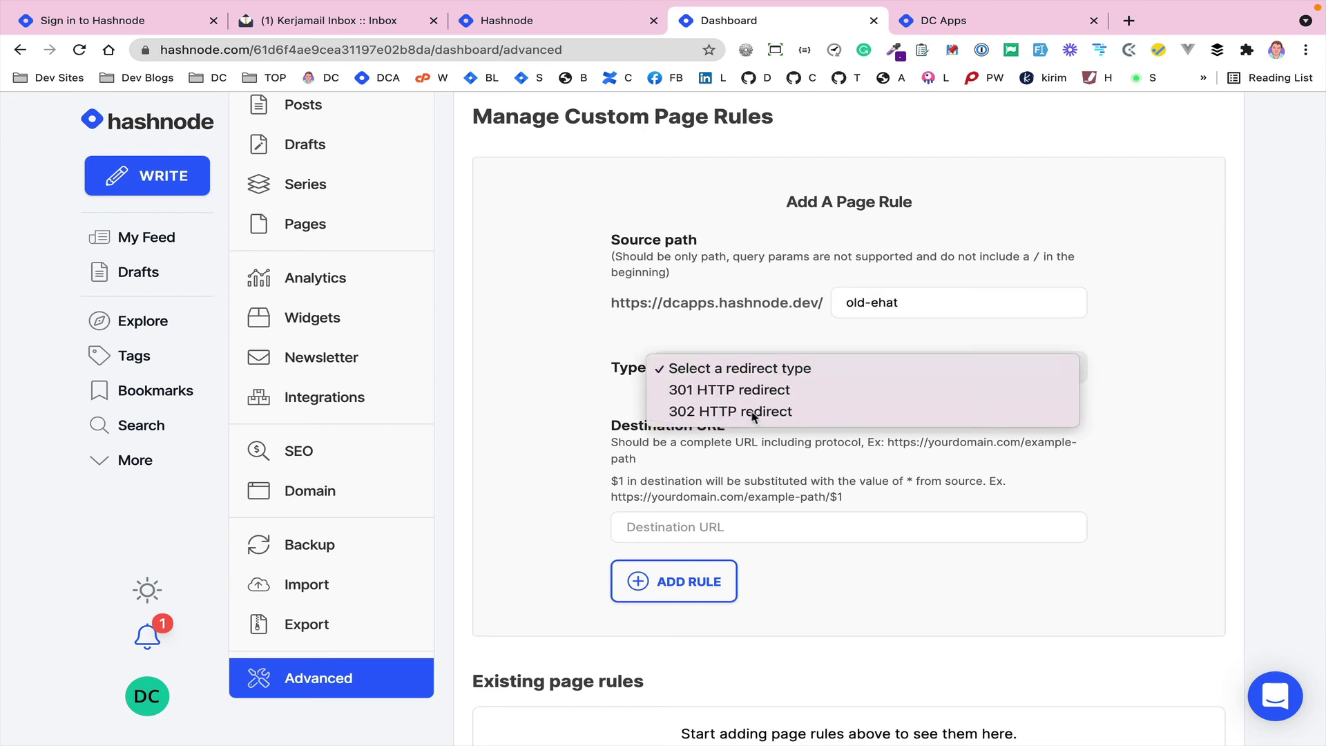
left_click(708, 518)
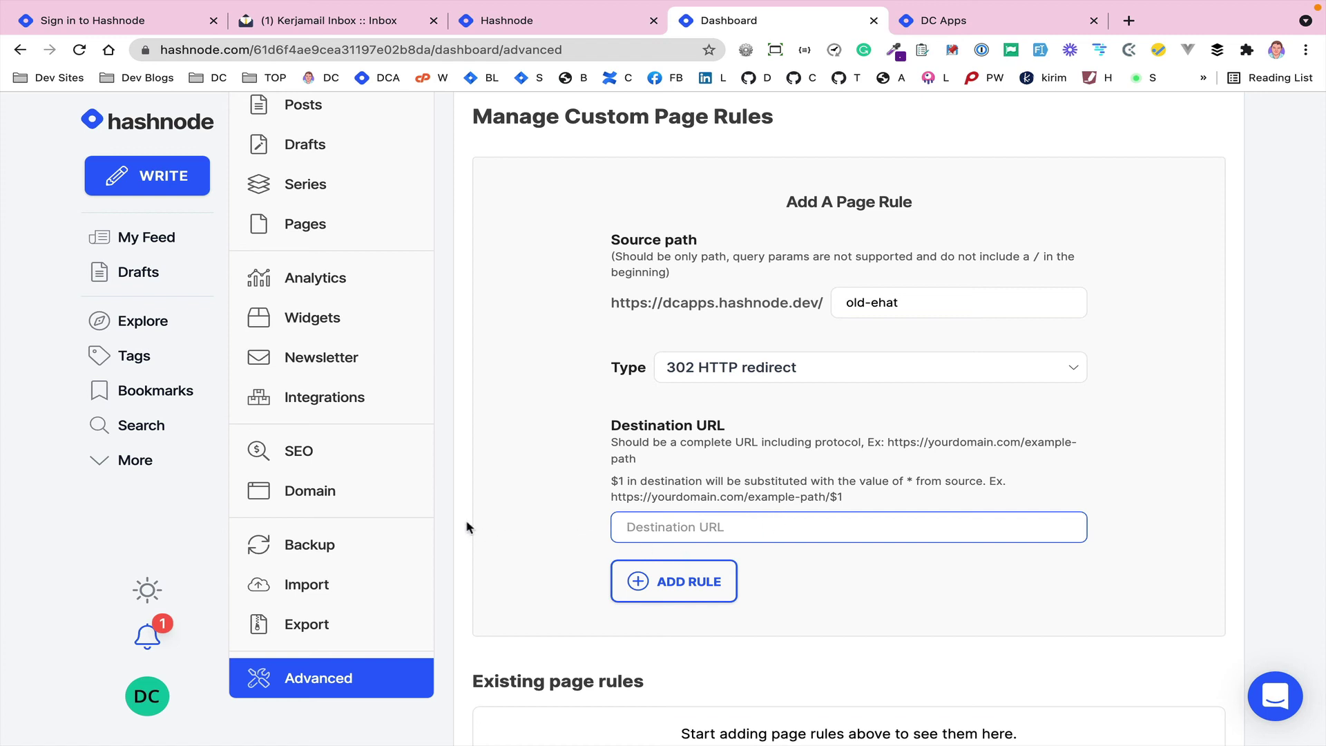
left_click(309, 491)
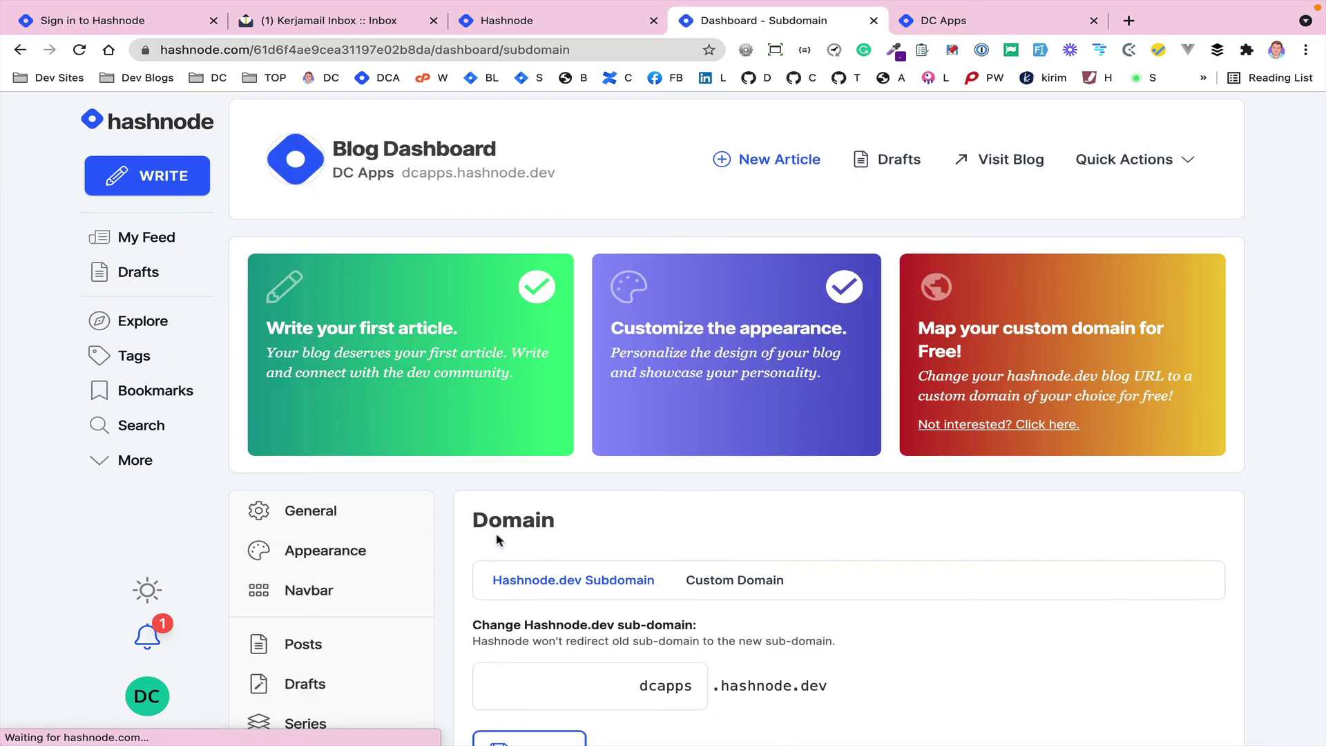
- On the Custom Domain tab, enter dcapps.dev as the domain name
scroll(497, 540, "down", 2)
scroll(497, 540, "down", 1)
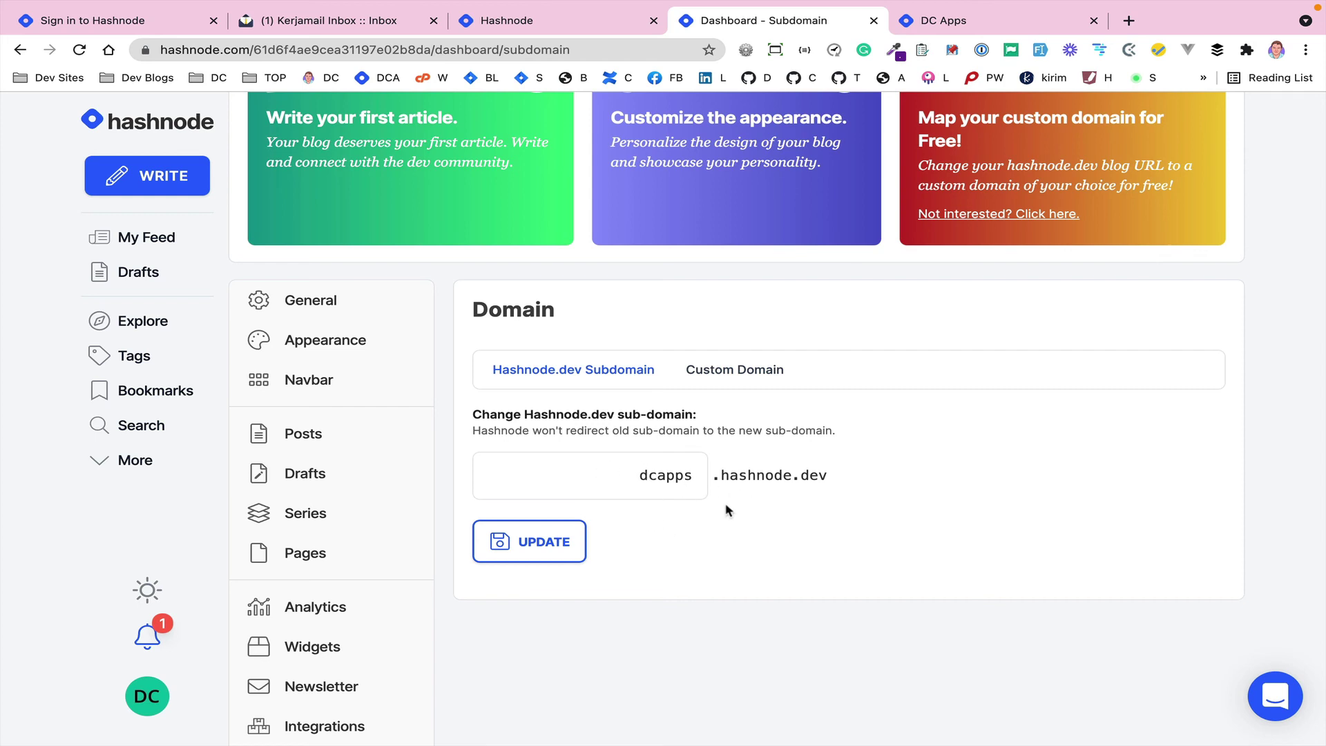
left_click(719, 374)
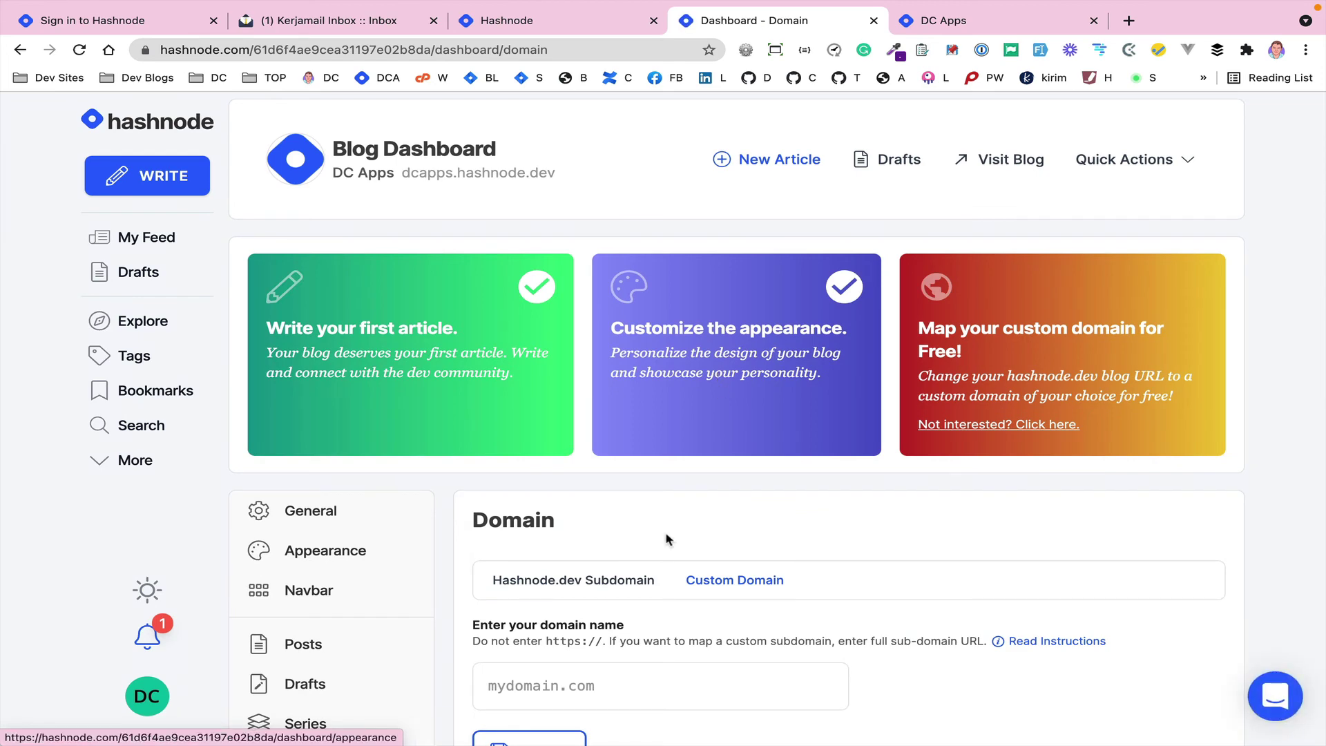
scroll(665, 534, "down", 3)
left_click(591, 433)
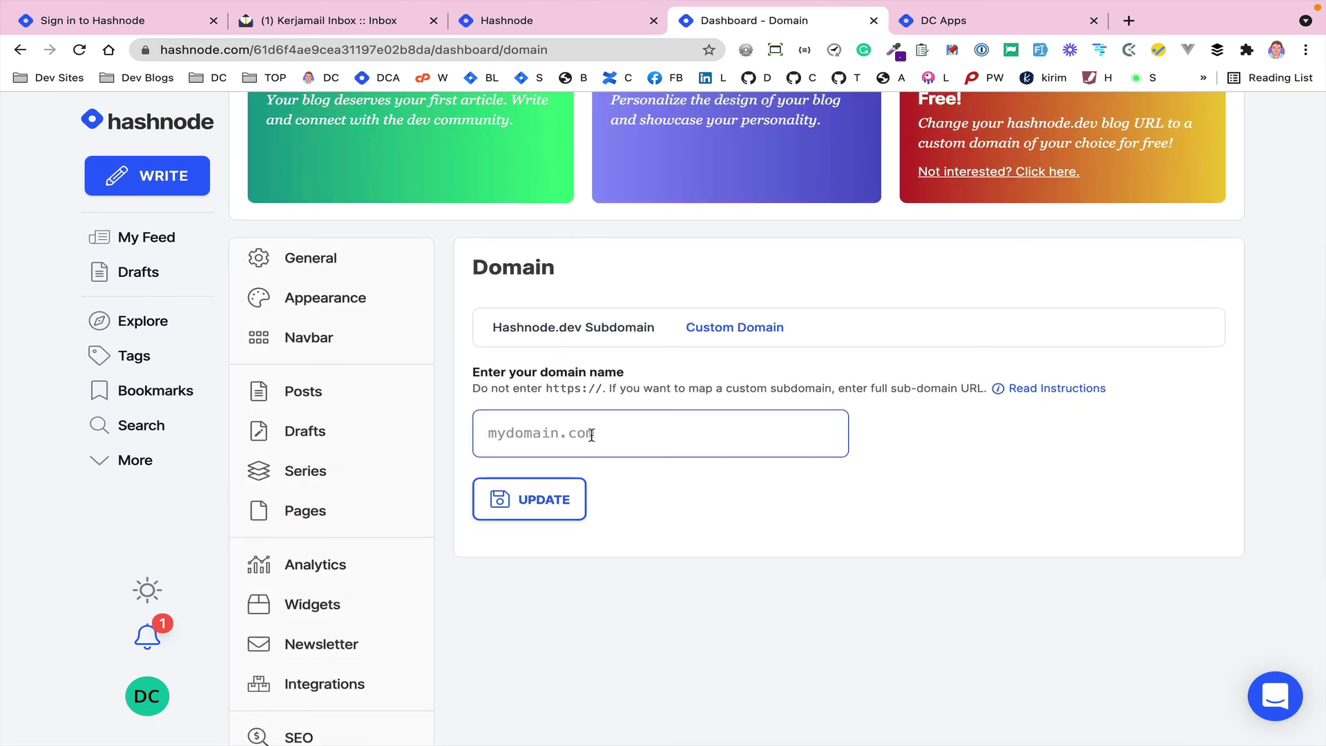
type("dcapps.dev")
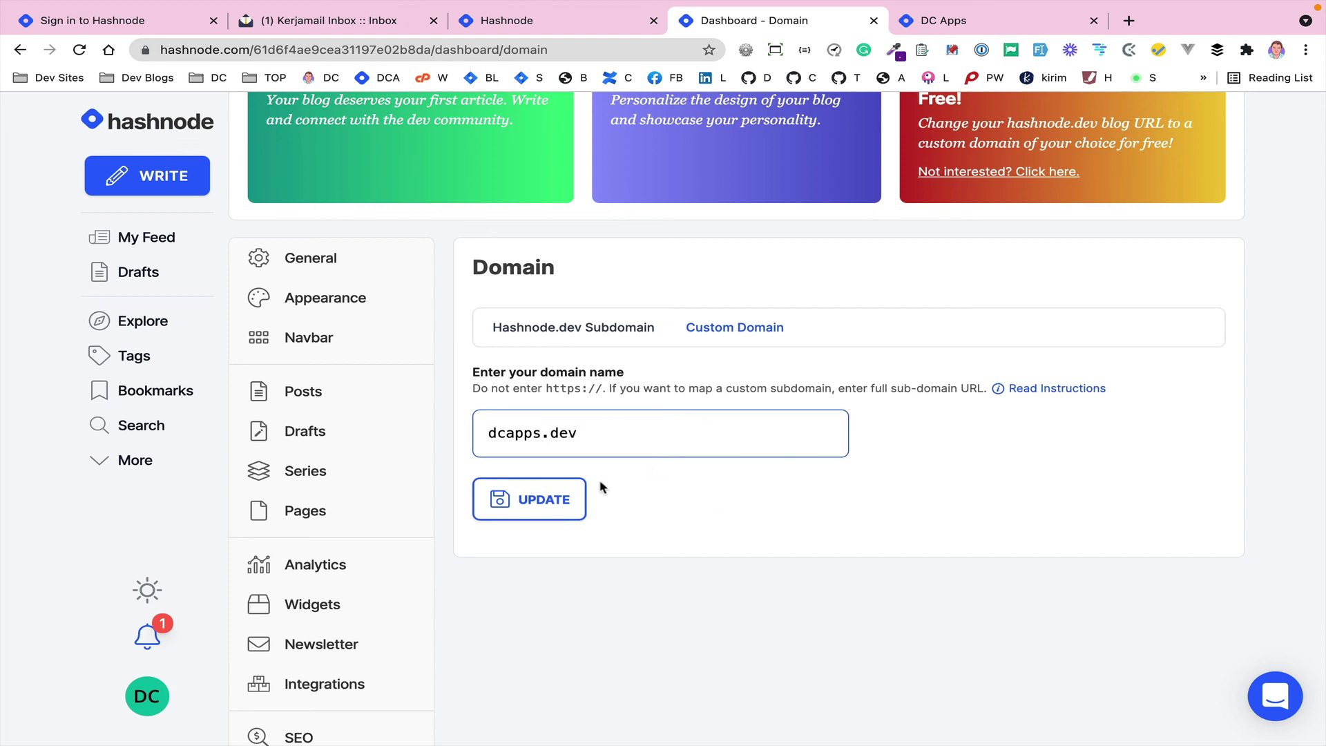
- Save dcapps.dev as the custom domain and review its DNS A record 76.76.21.21, SSL and Cloudflare notes
left_click(527, 498)
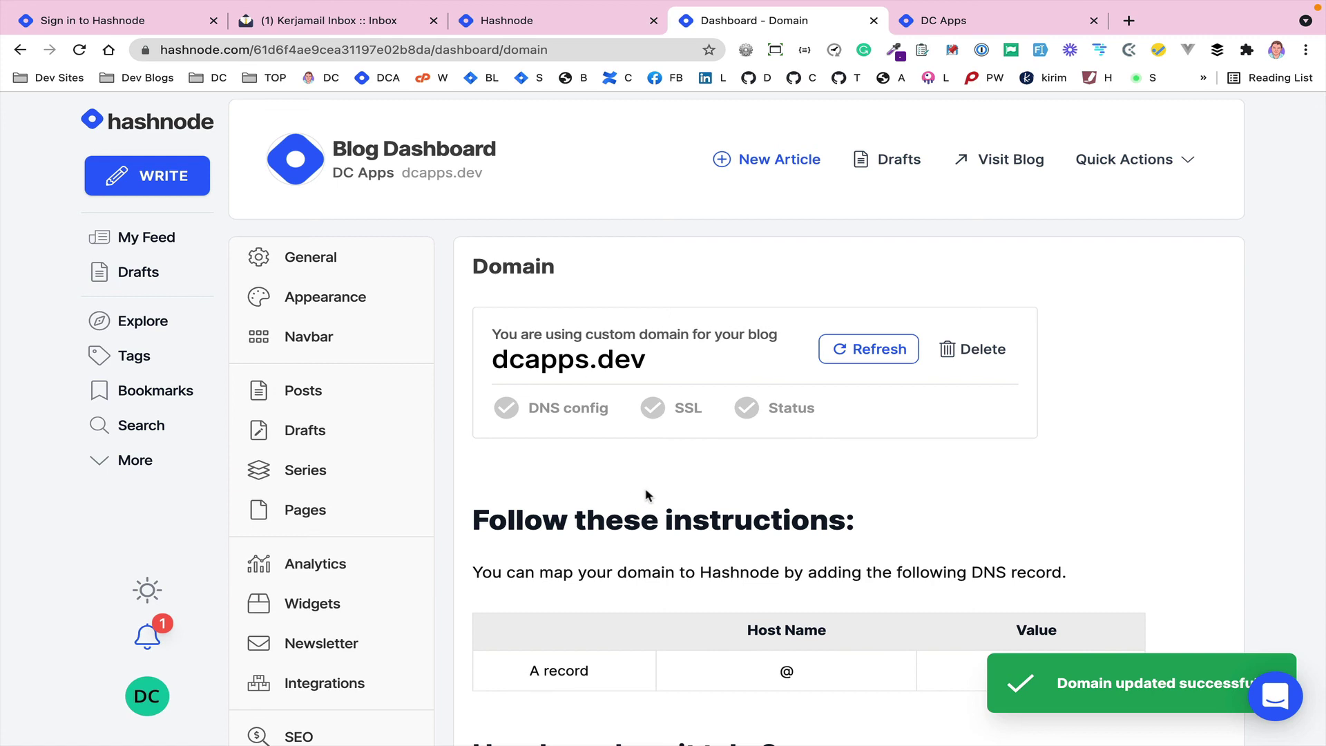
scroll(577, 500, "down", 3)
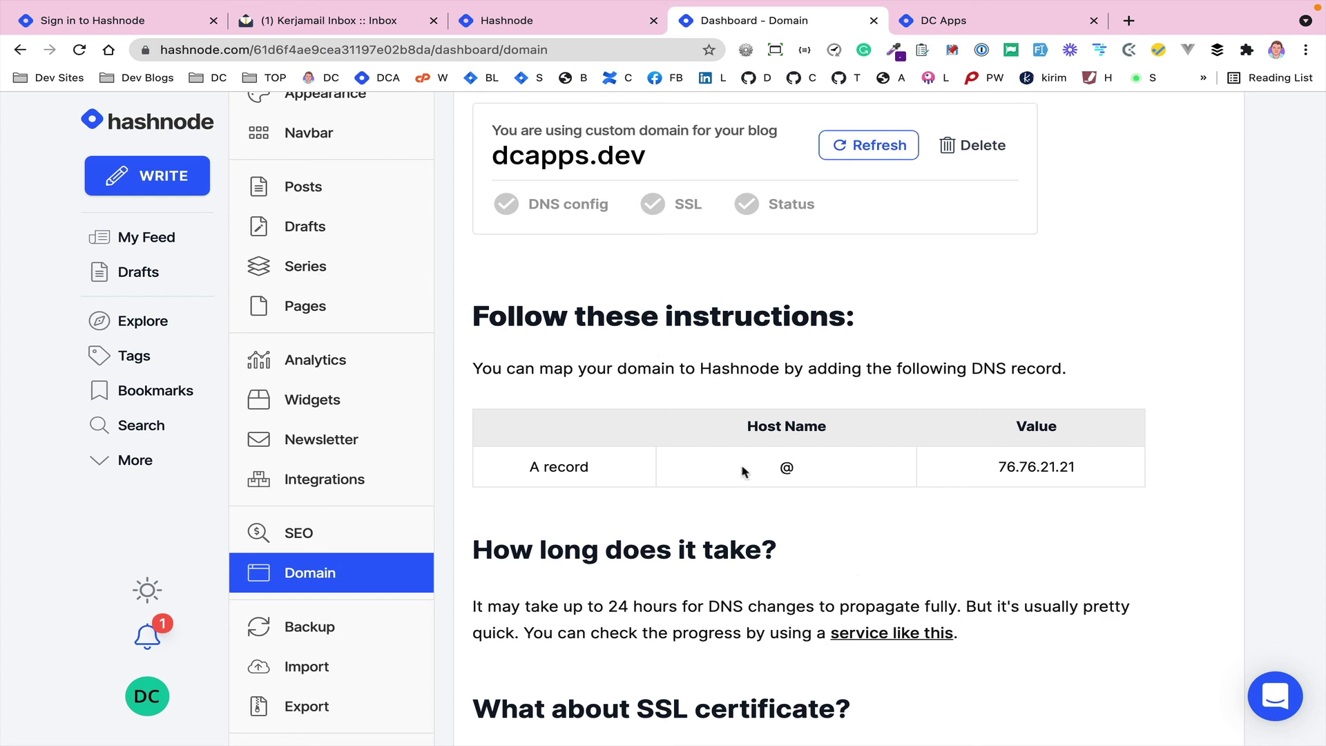
scroll(759, 526, "down", 6)
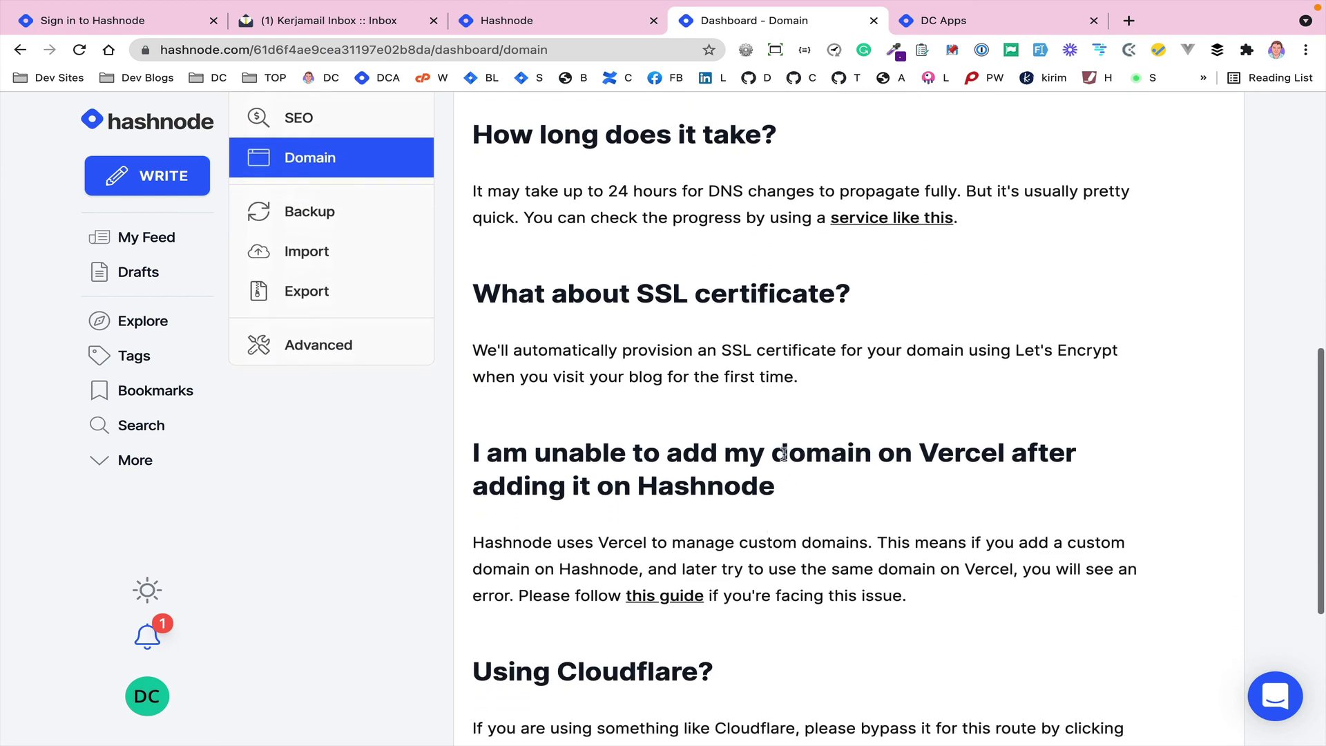
scroll(831, 413, "down", 5)
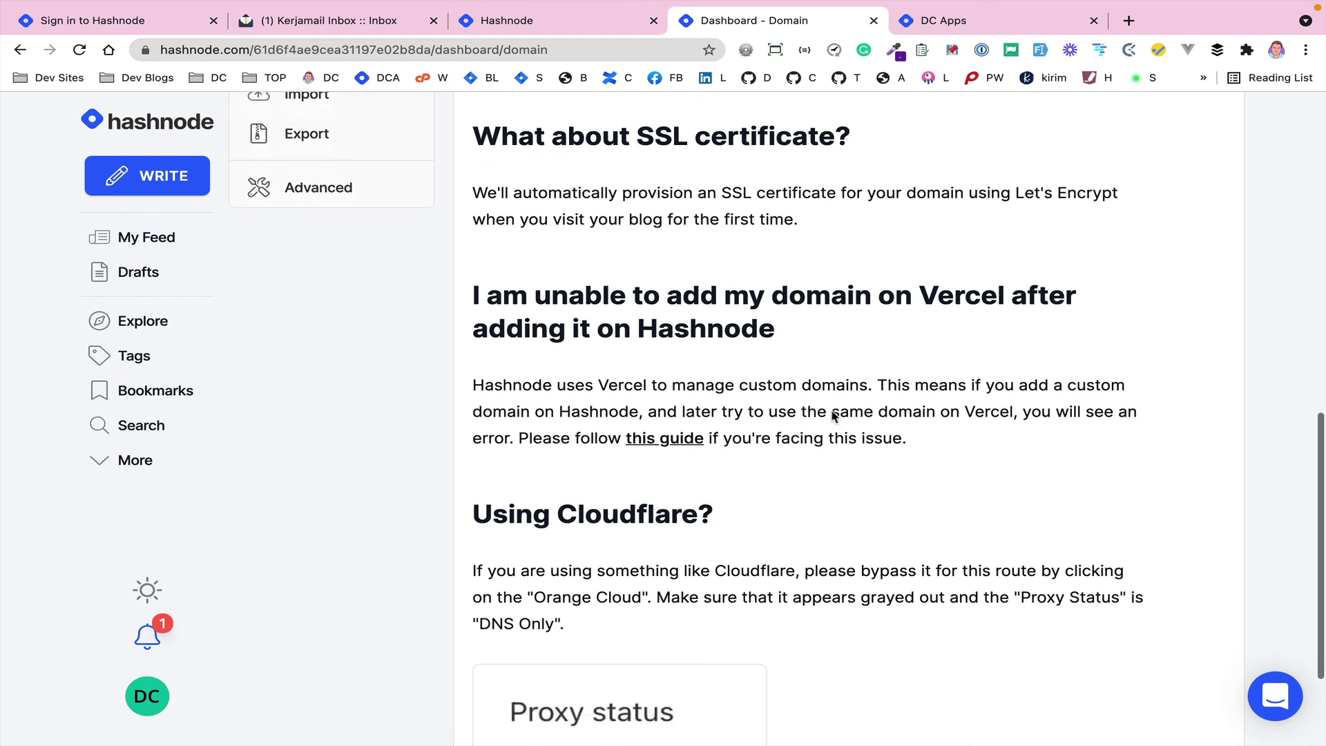
scroll(831, 412, "up", 12)
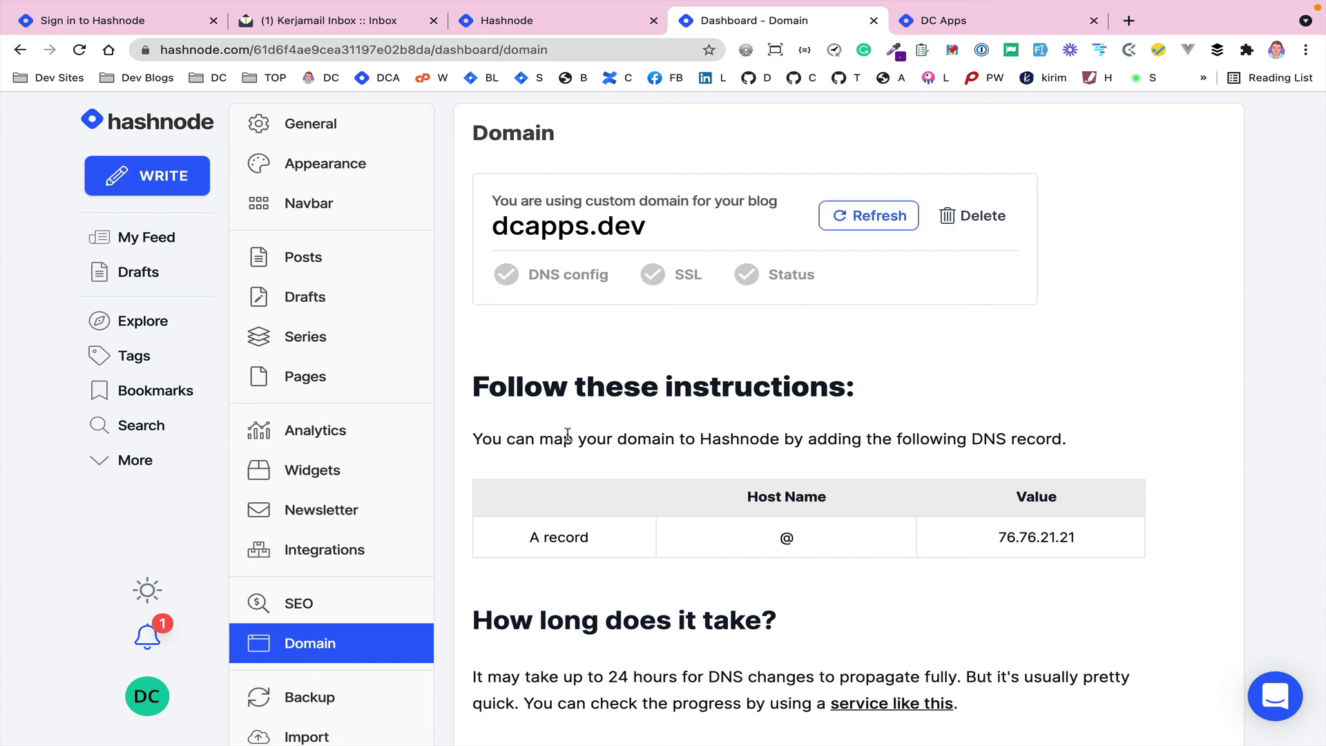
scroll(567, 435, "up", 2)
scroll(567, 438, "down", 4)
scroll(568, 439, "down", 2)
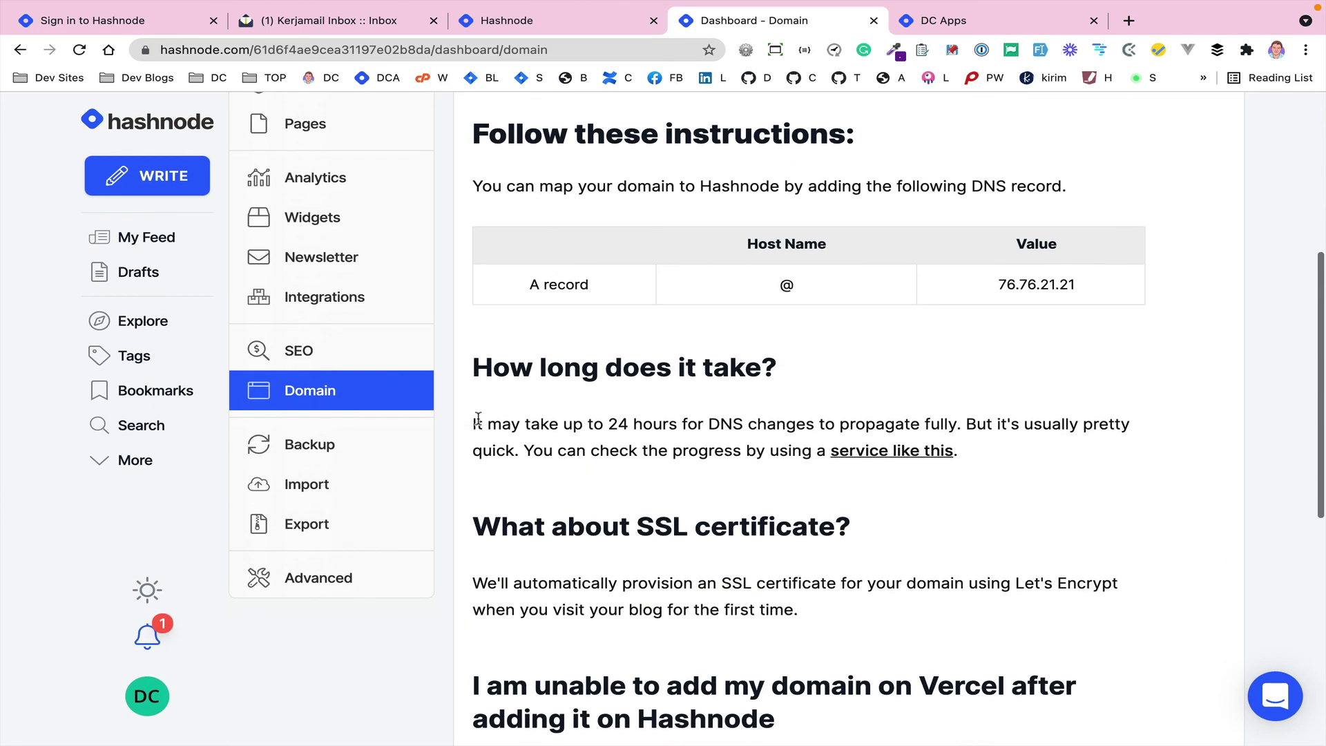
scroll(424, 432, "up", 5)
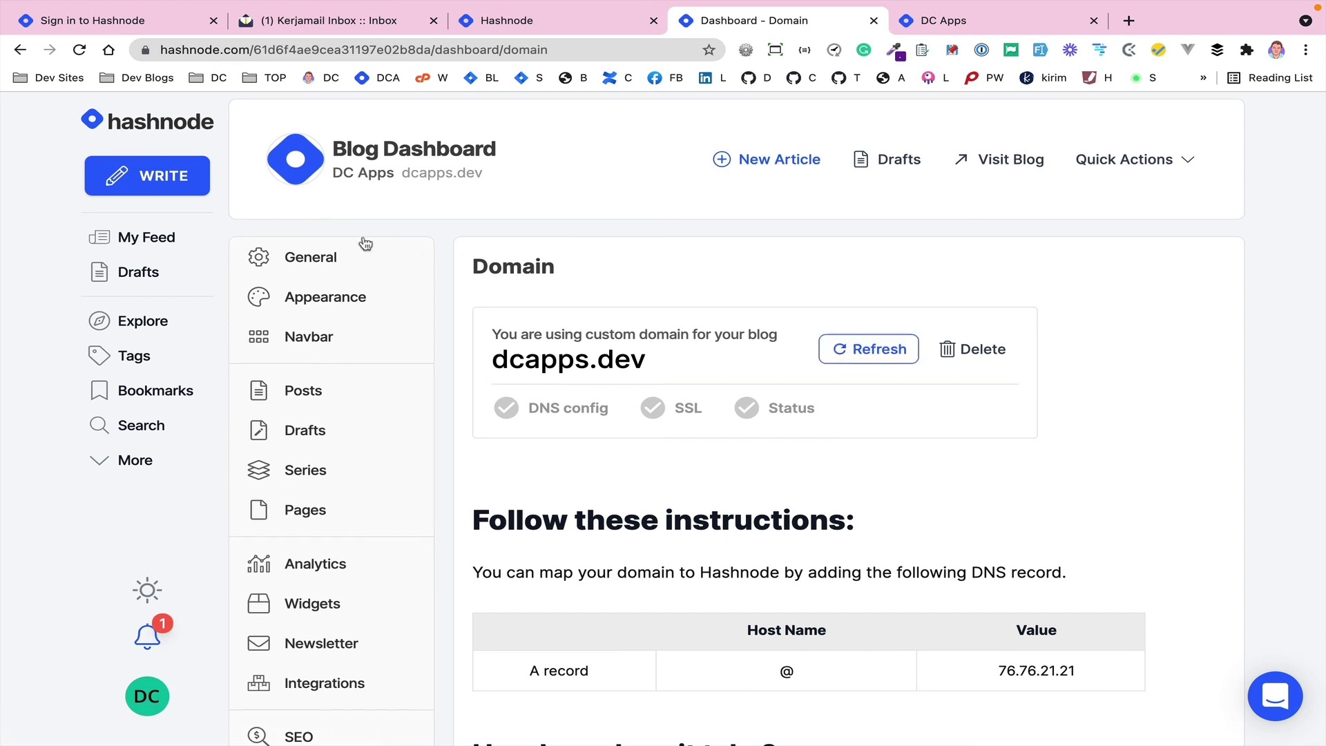
- Leave the domain settings and close the new badge and ambassador program pop-ups
left_click(382, 276)
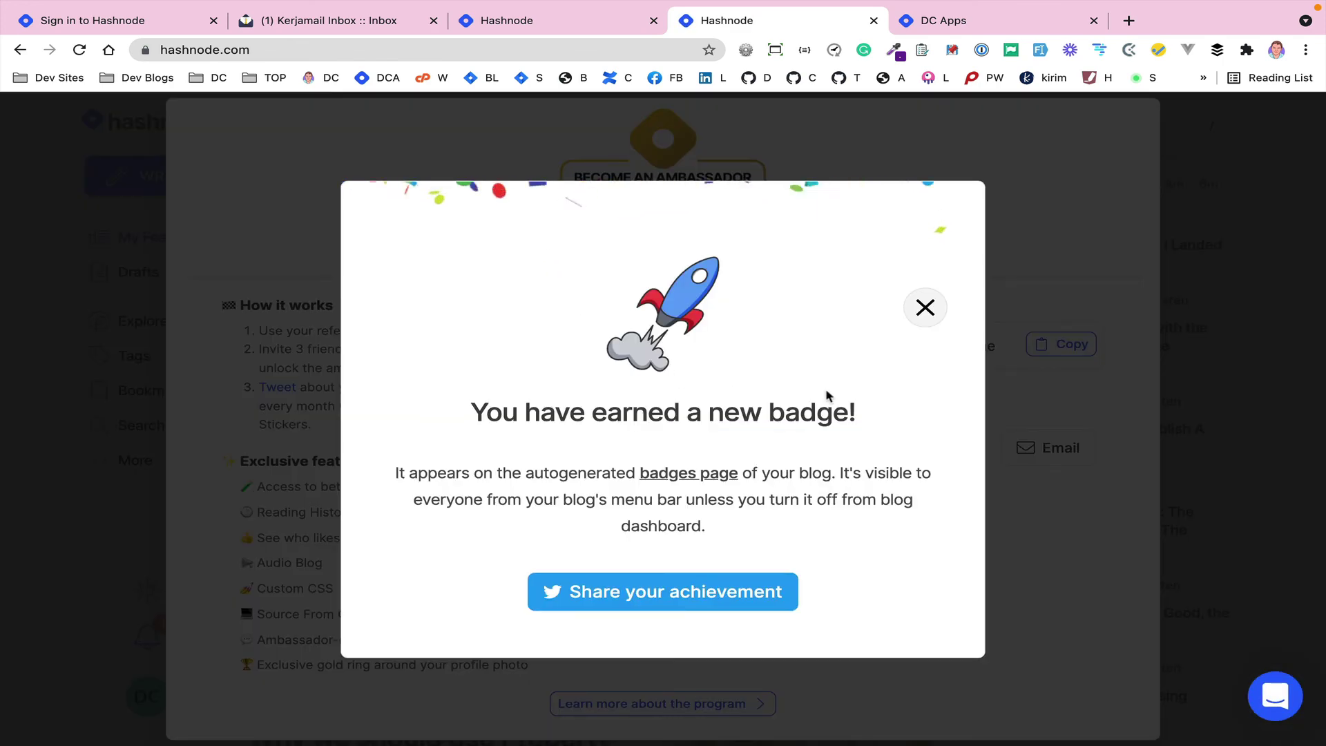
left_click(925, 307)
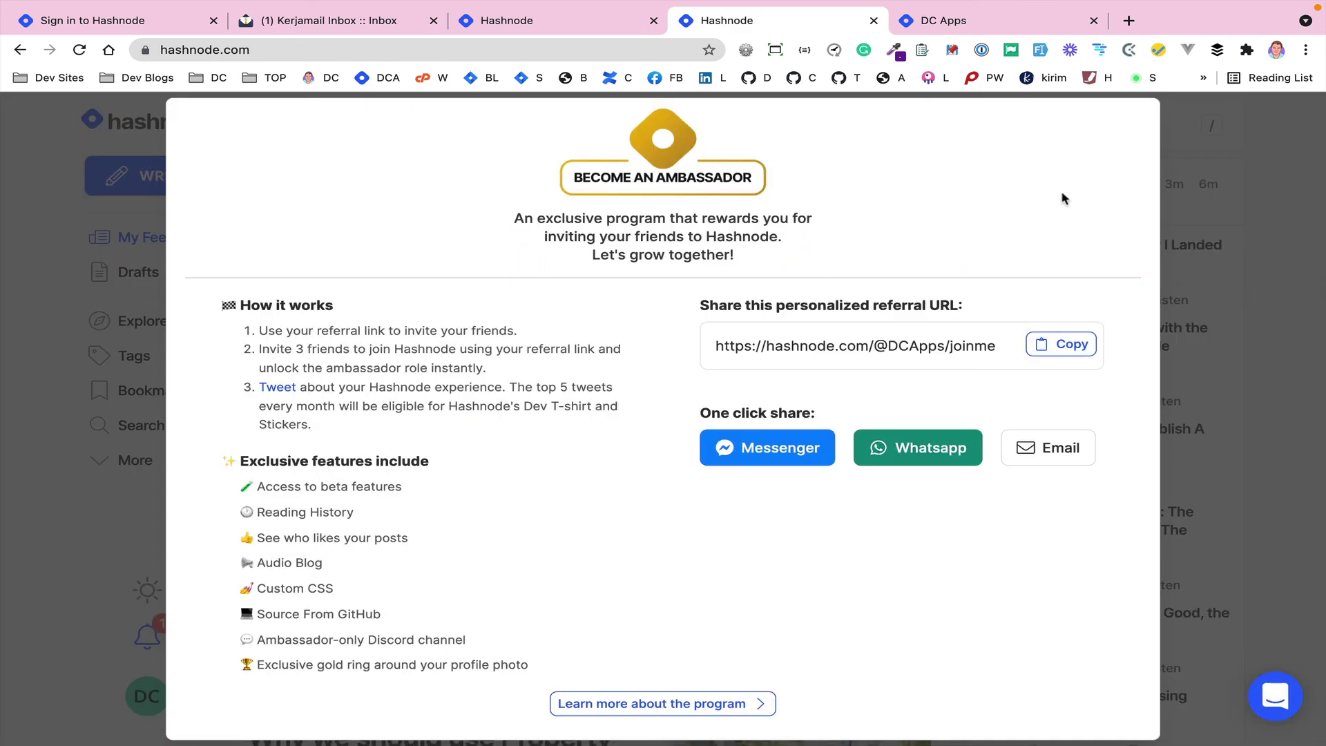
left_click(1203, 274)
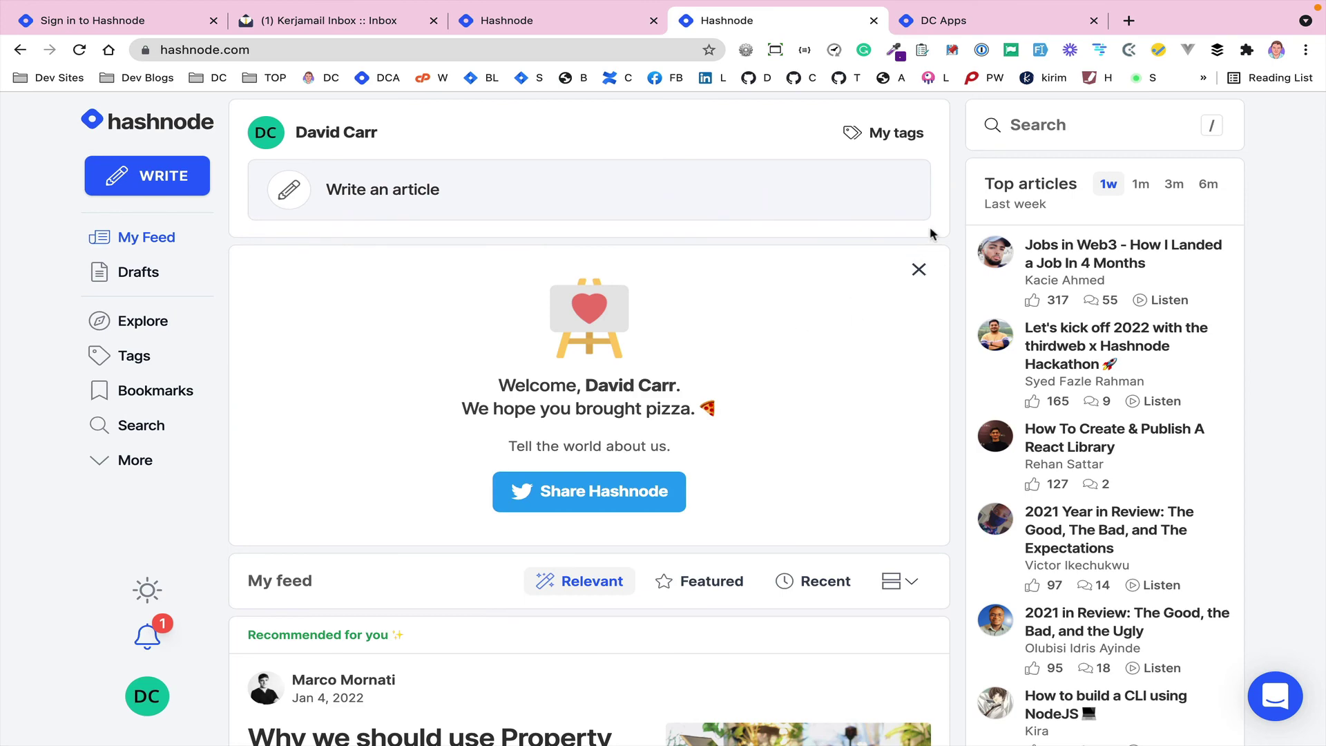
- Switch My feed to Recent and scroll to find A Demo artical listed under dcapps.dev
scroll(883, 247, "down", 3)
left_click(818, 368)
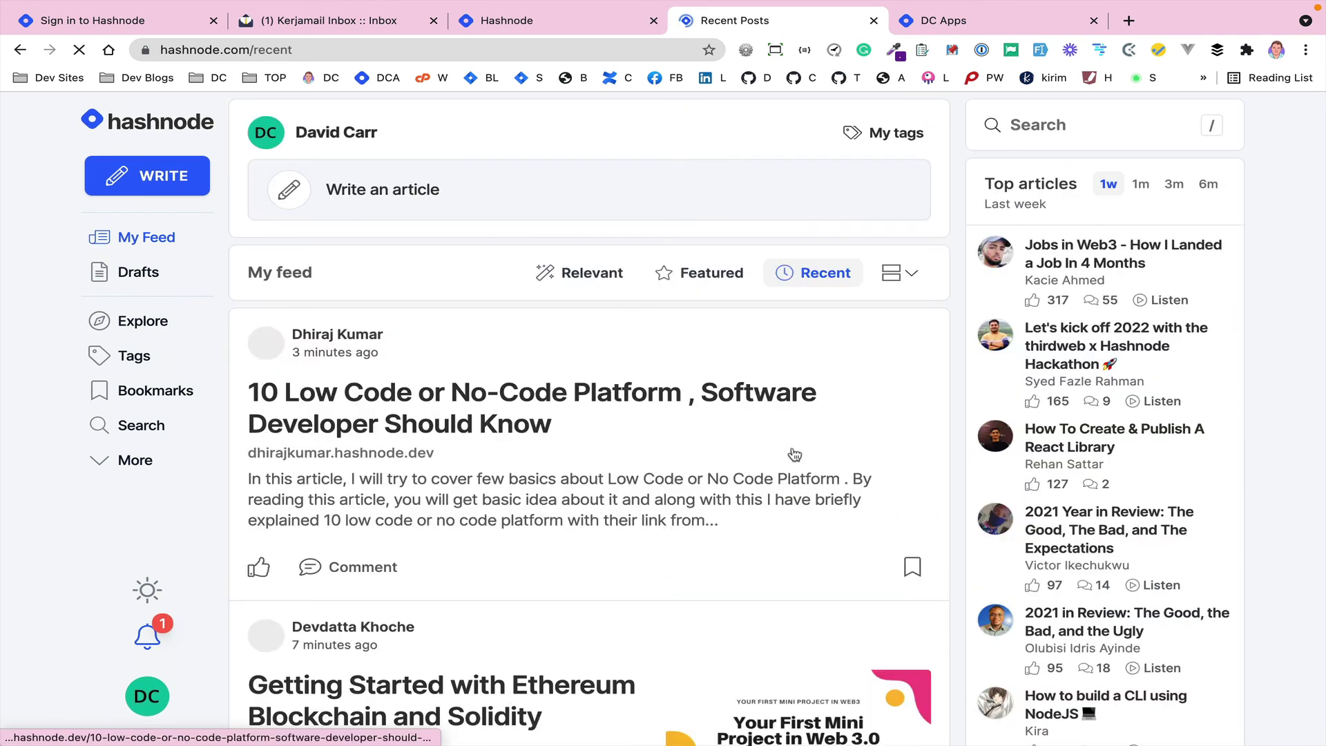
scroll(781, 467, "down", 4)
scroll(781, 467, "down", 10)
scroll(784, 475, "down", 5)
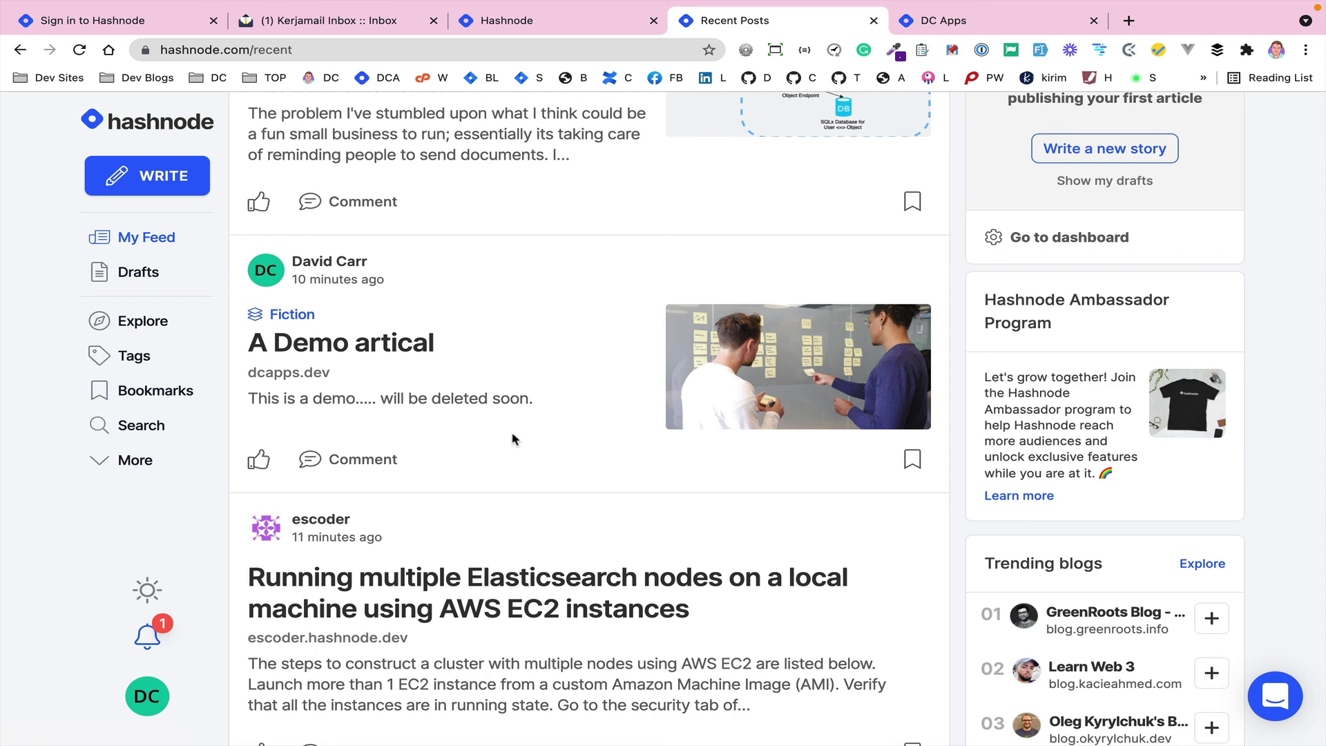
scroll(533, 385, "up", 7)
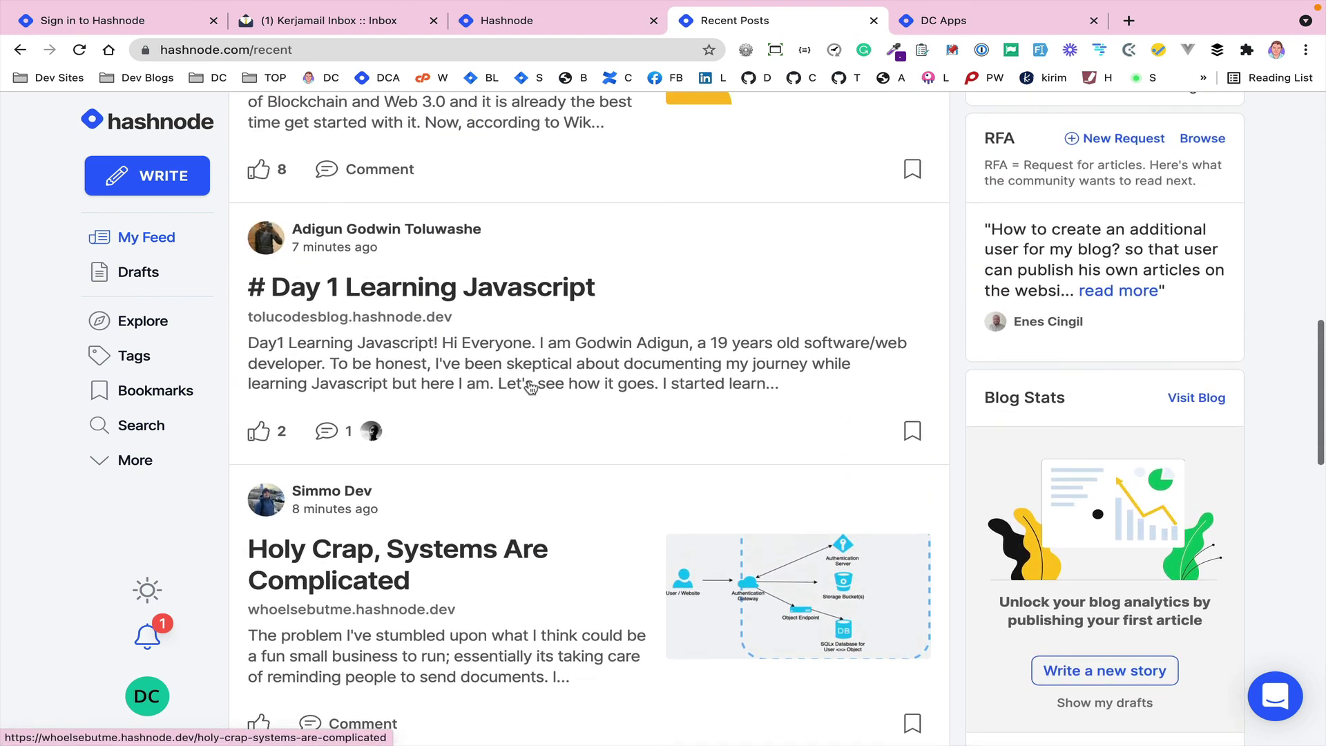
scroll(530, 386, "up", 1)
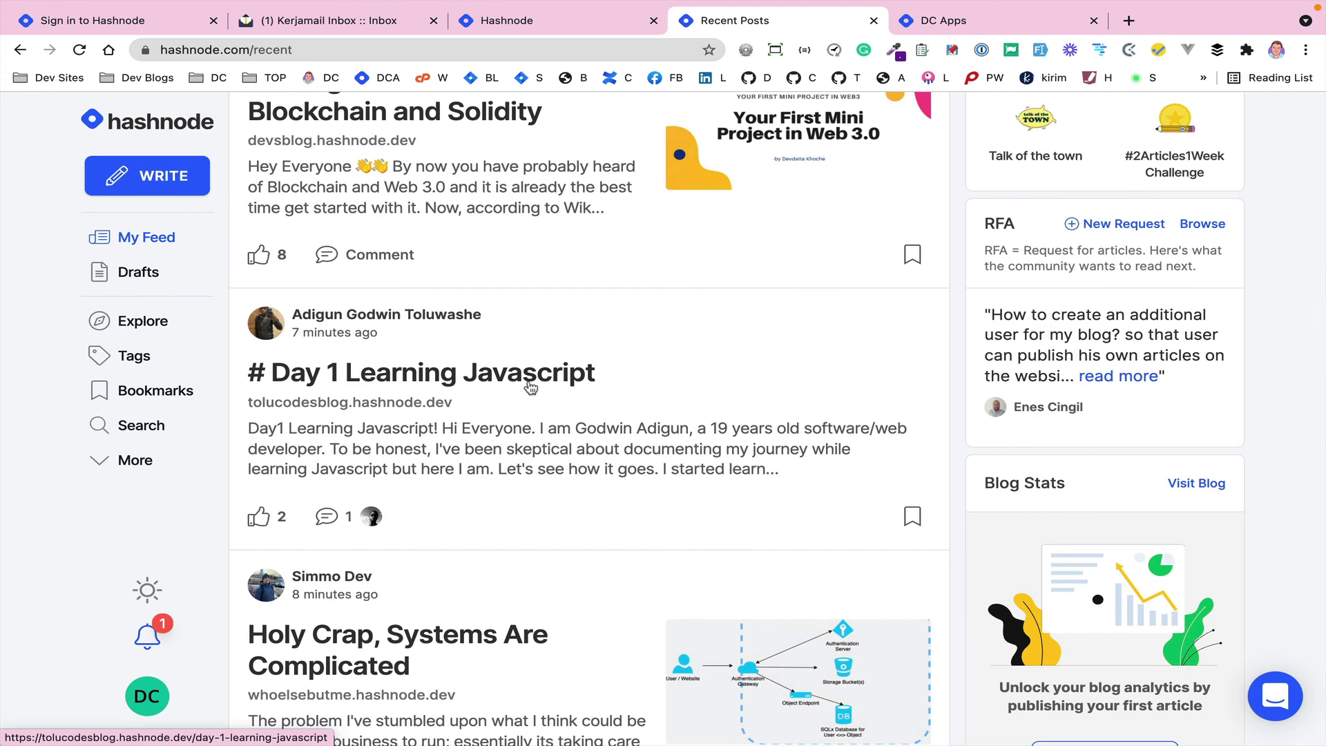
scroll(531, 387, "up", 12)
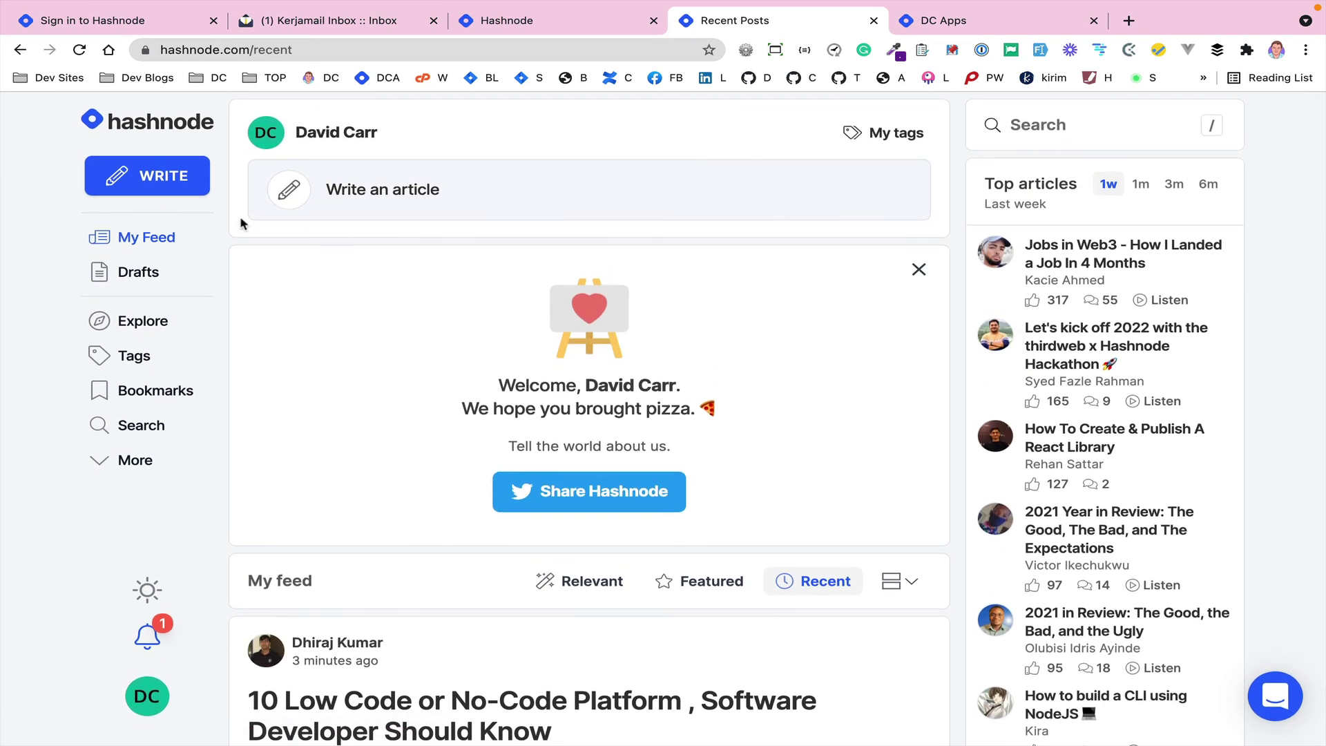
- In the DC Apps tab, go to the blog owner's Twitter profile address
left_click(946, 23)
left_click(413, 57)
type("twitter.com/home")
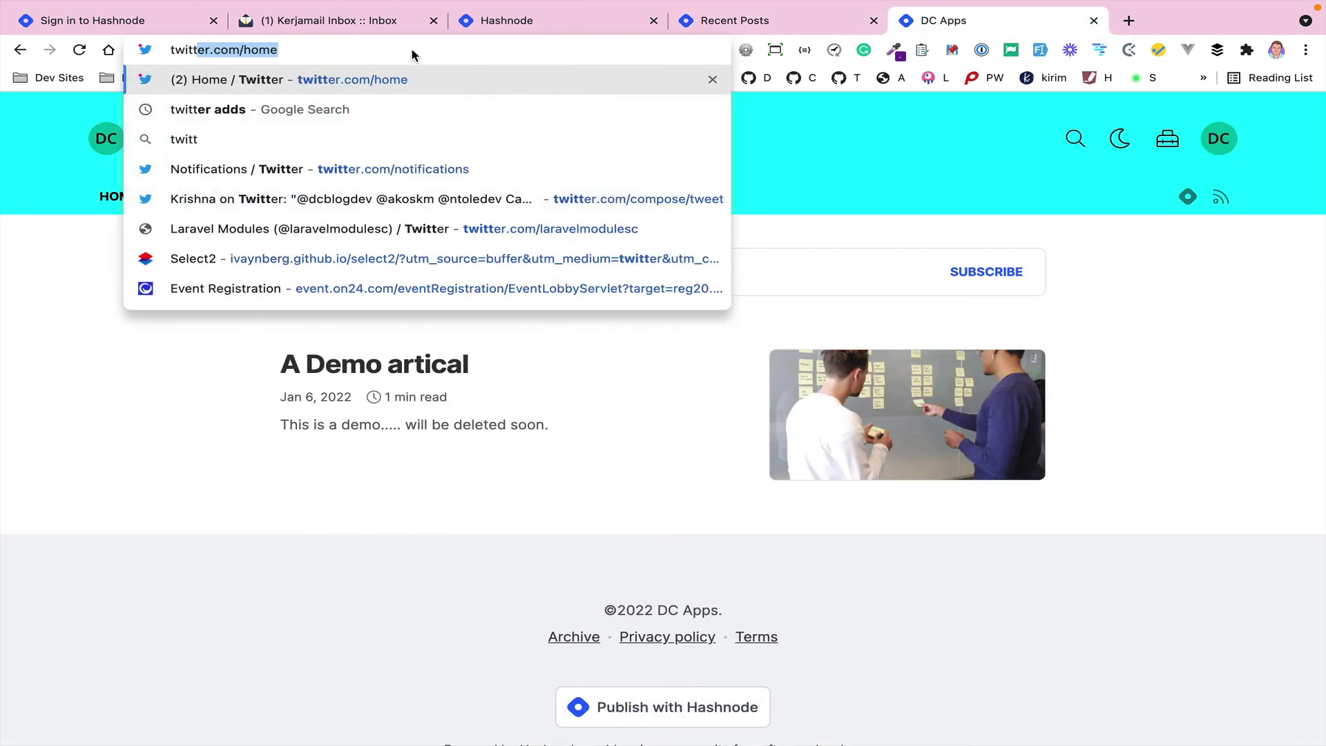
key("Right")
key("BackSpace")
key("BackSpace")
key("BackSpace")
key("BackSpace")
type("dcb")
key("Return")
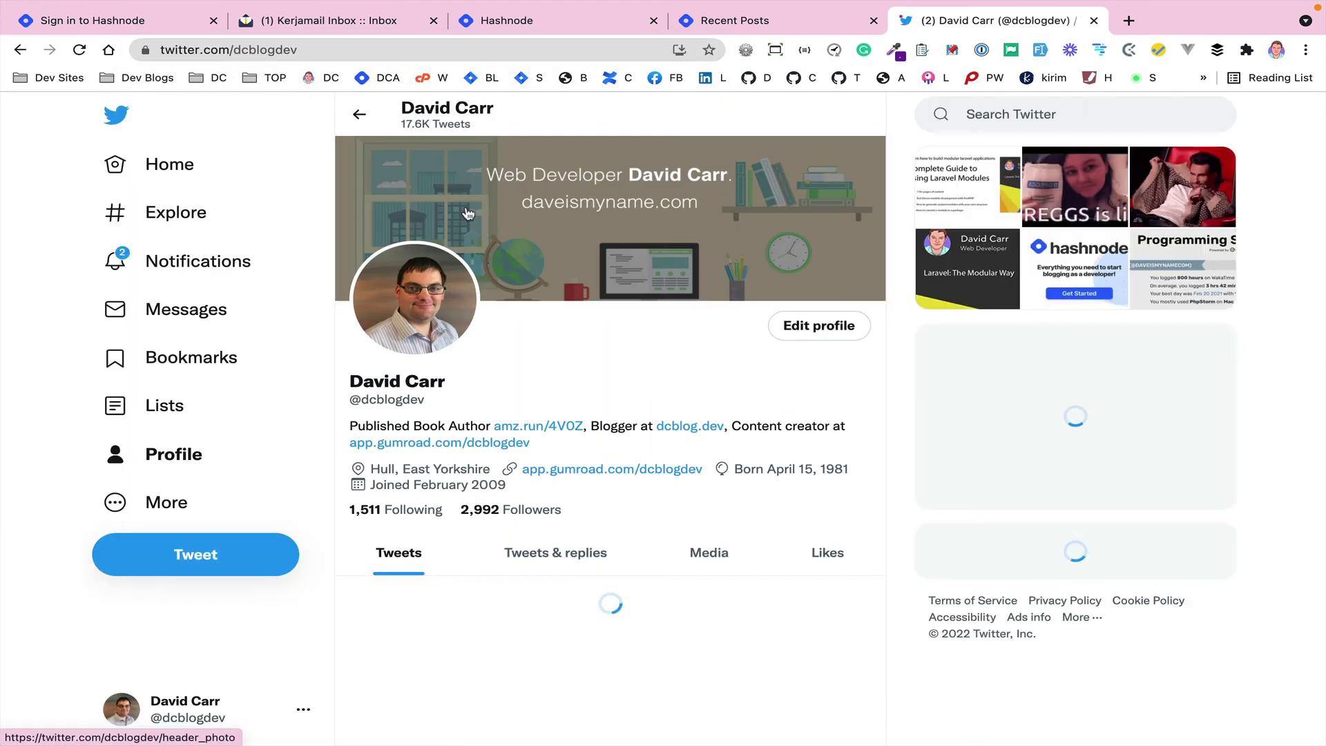